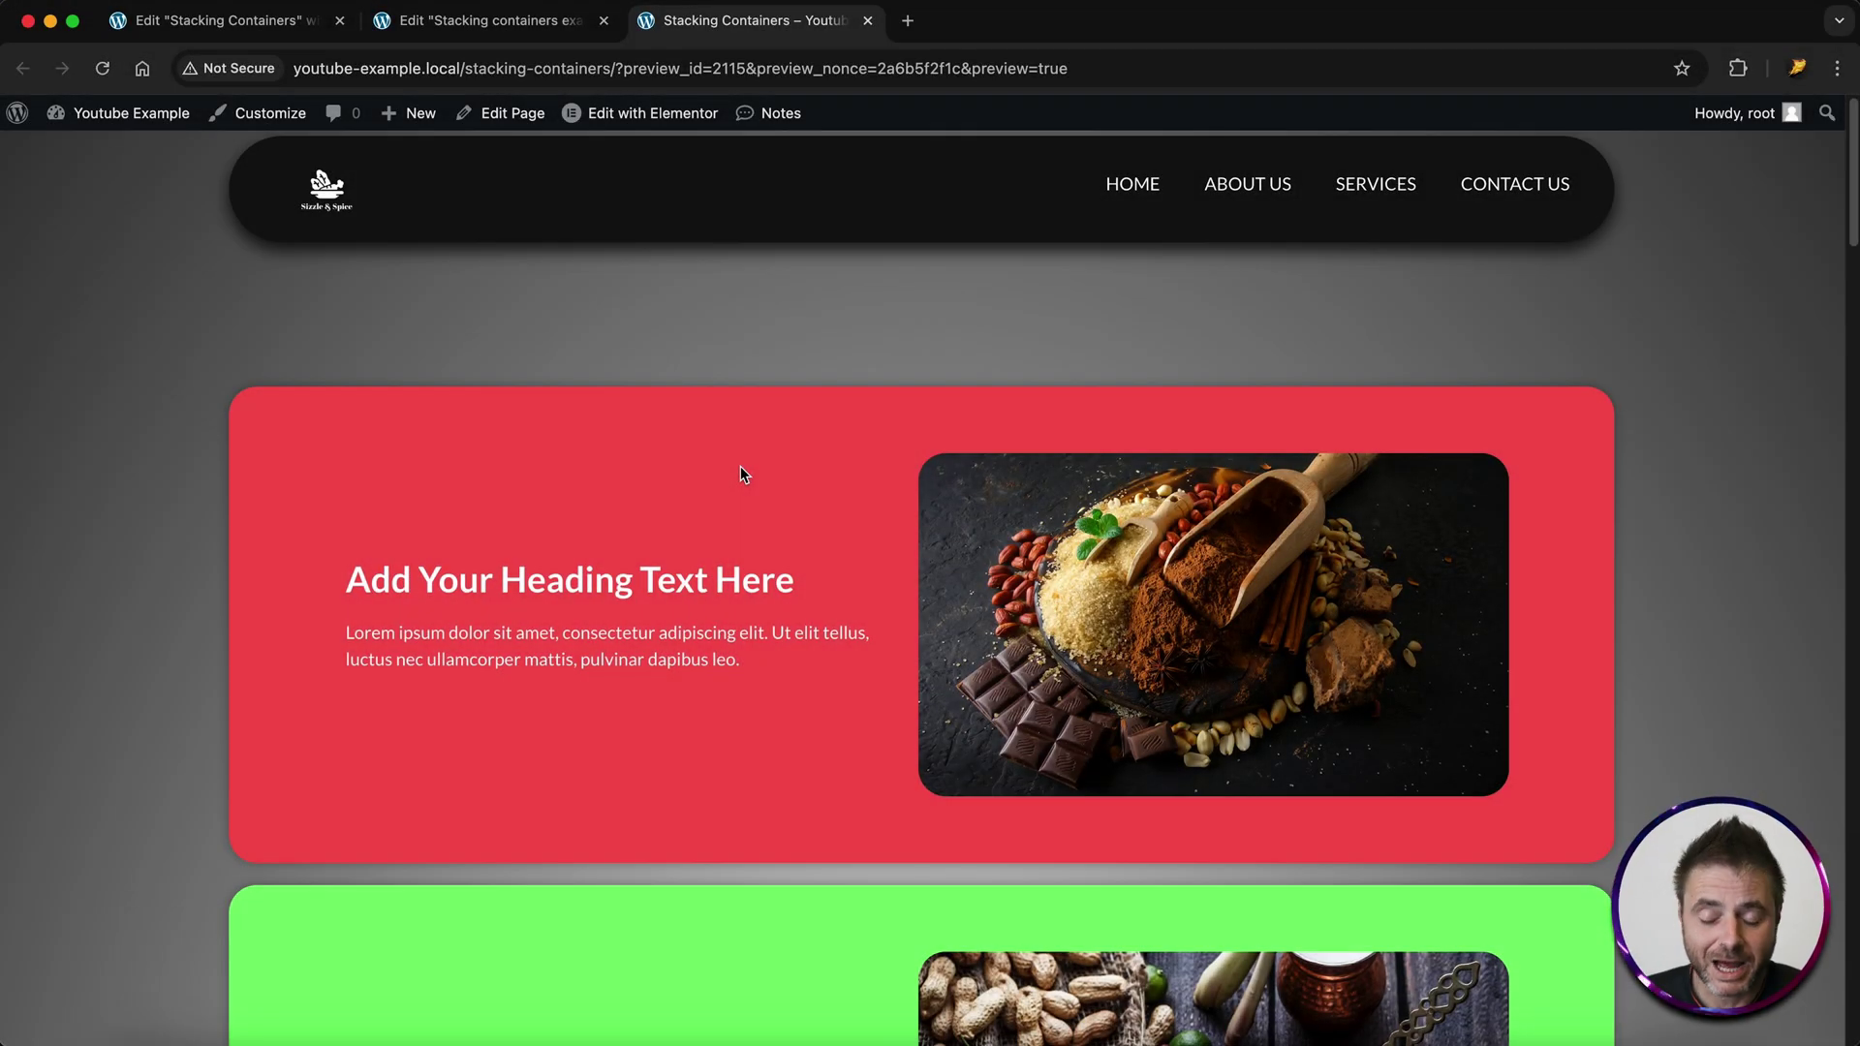
# - Scroll the preview to watch the five coloured cards stack, then return to the Elementor editor tab
pyautogui.scroll(-3, 740, 467)
pyautogui.scroll(-5, 740, 467)
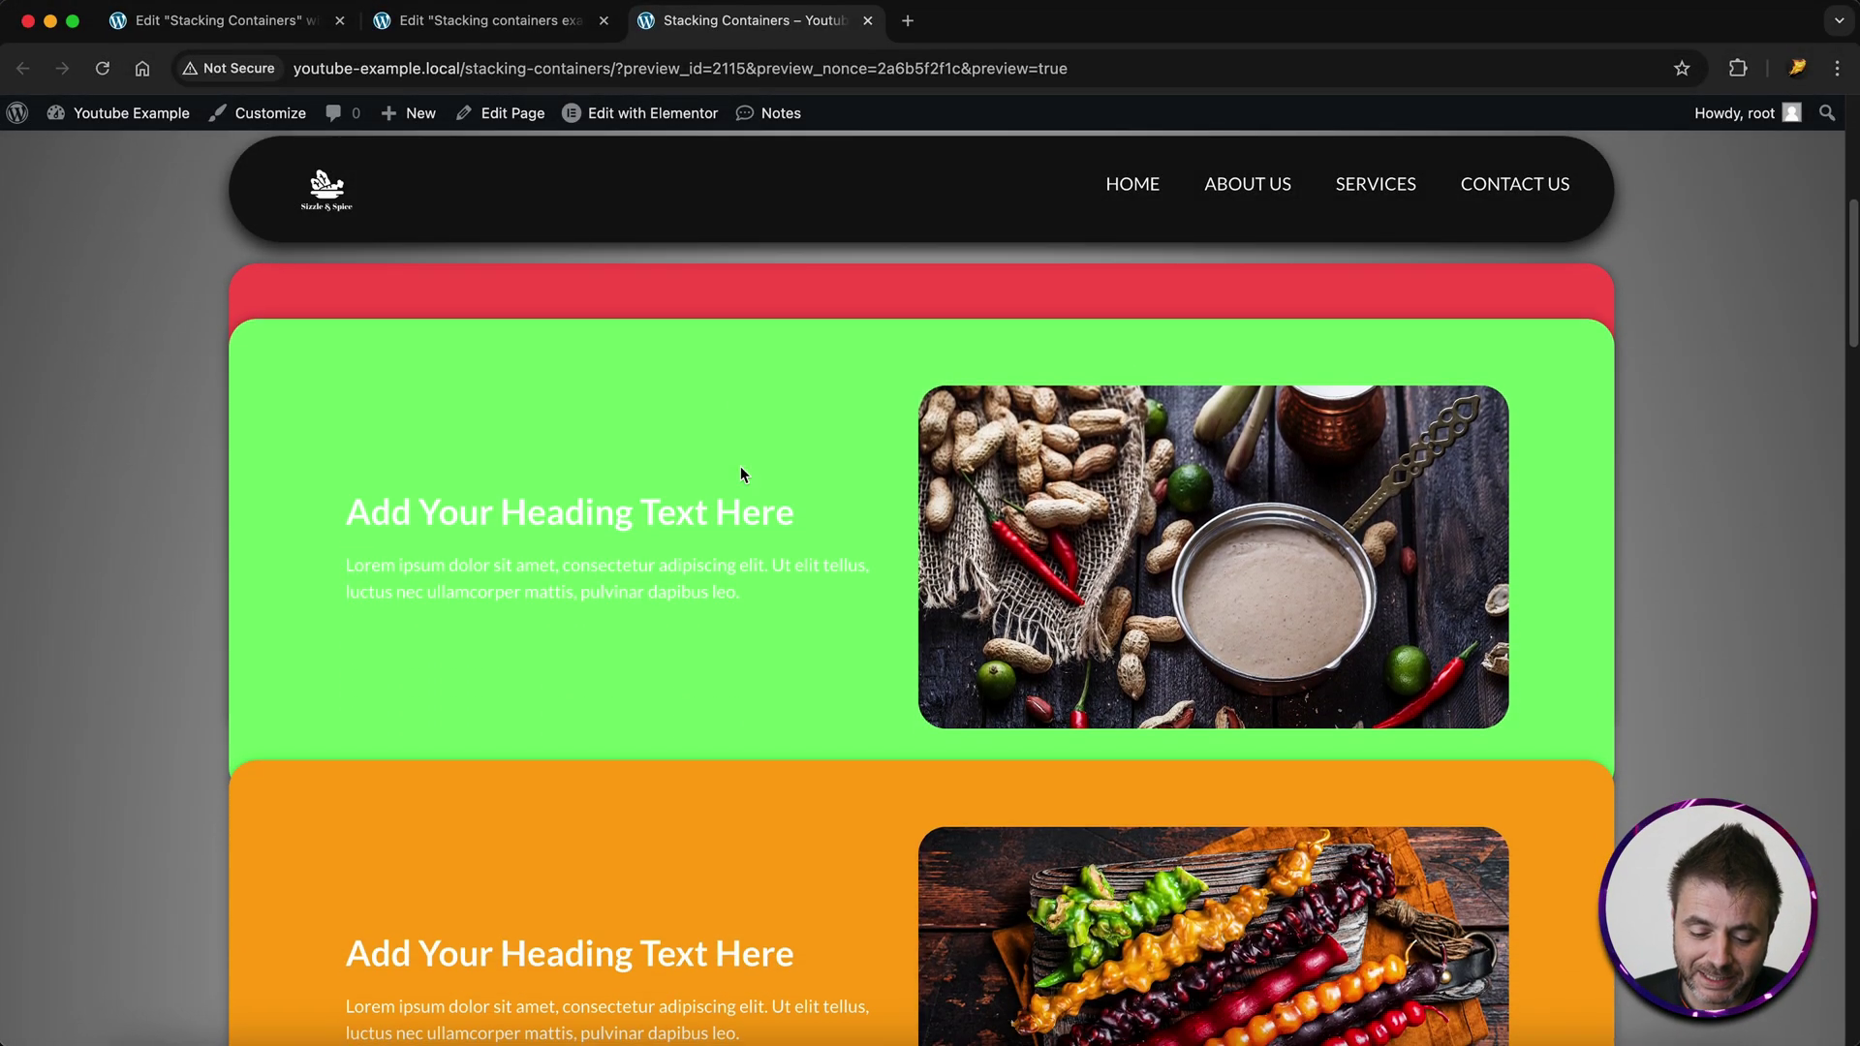
pyautogui.scroll(-5, 740, 473)
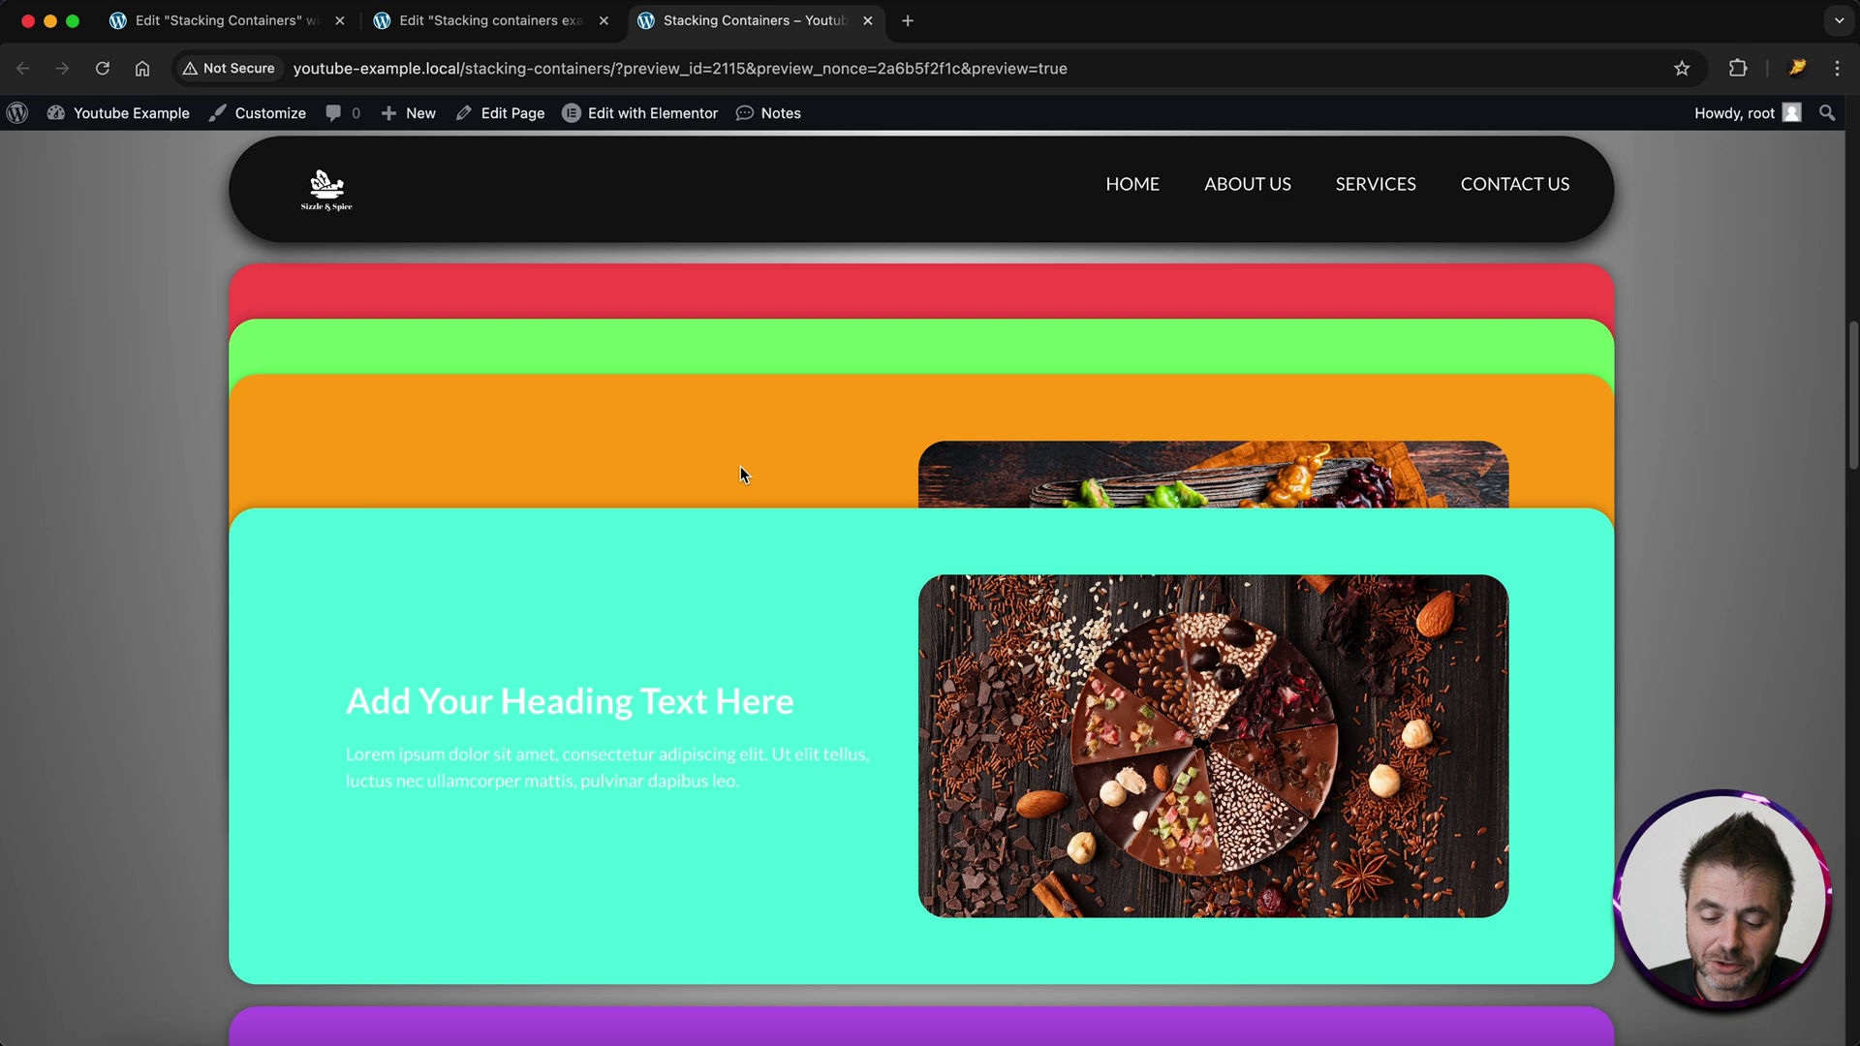
pyautogui.scroll(-1, 741, 475)
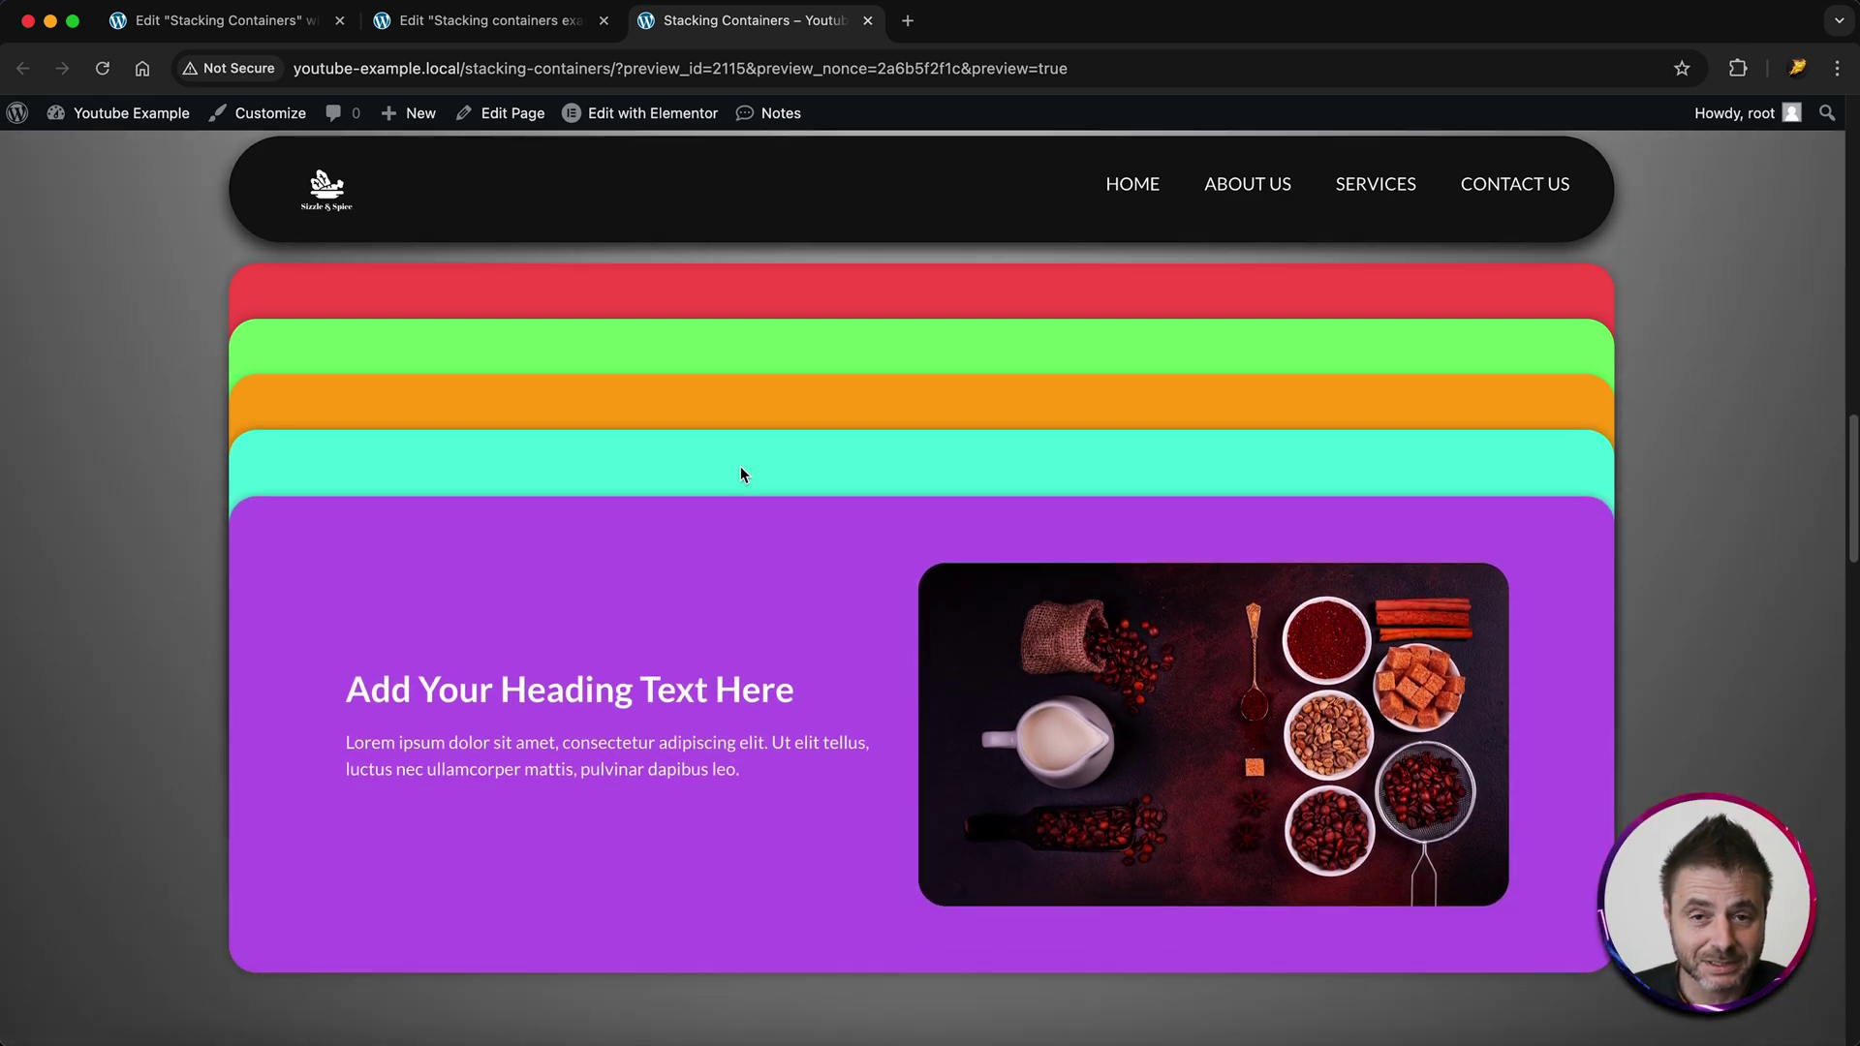
pyautogui.scroll(-8, 740, 473)
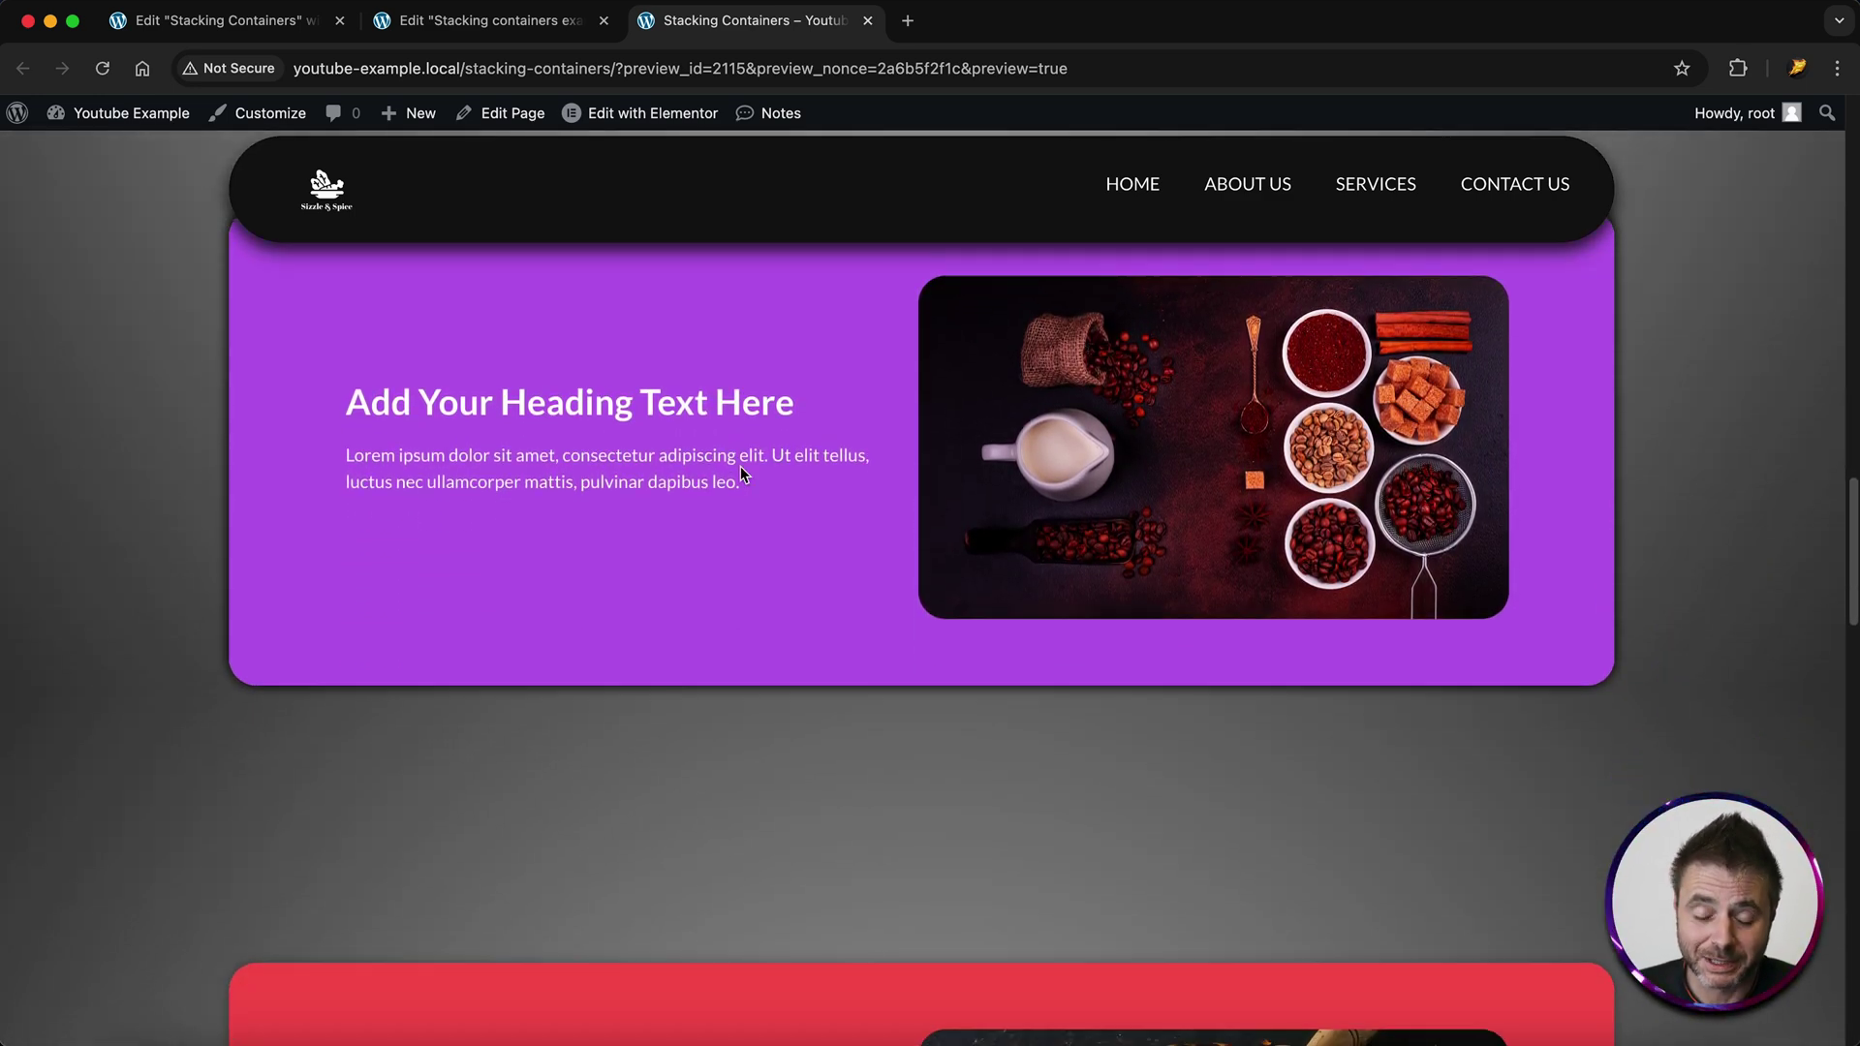
pyautogui.scroll(-10, 740, 474)
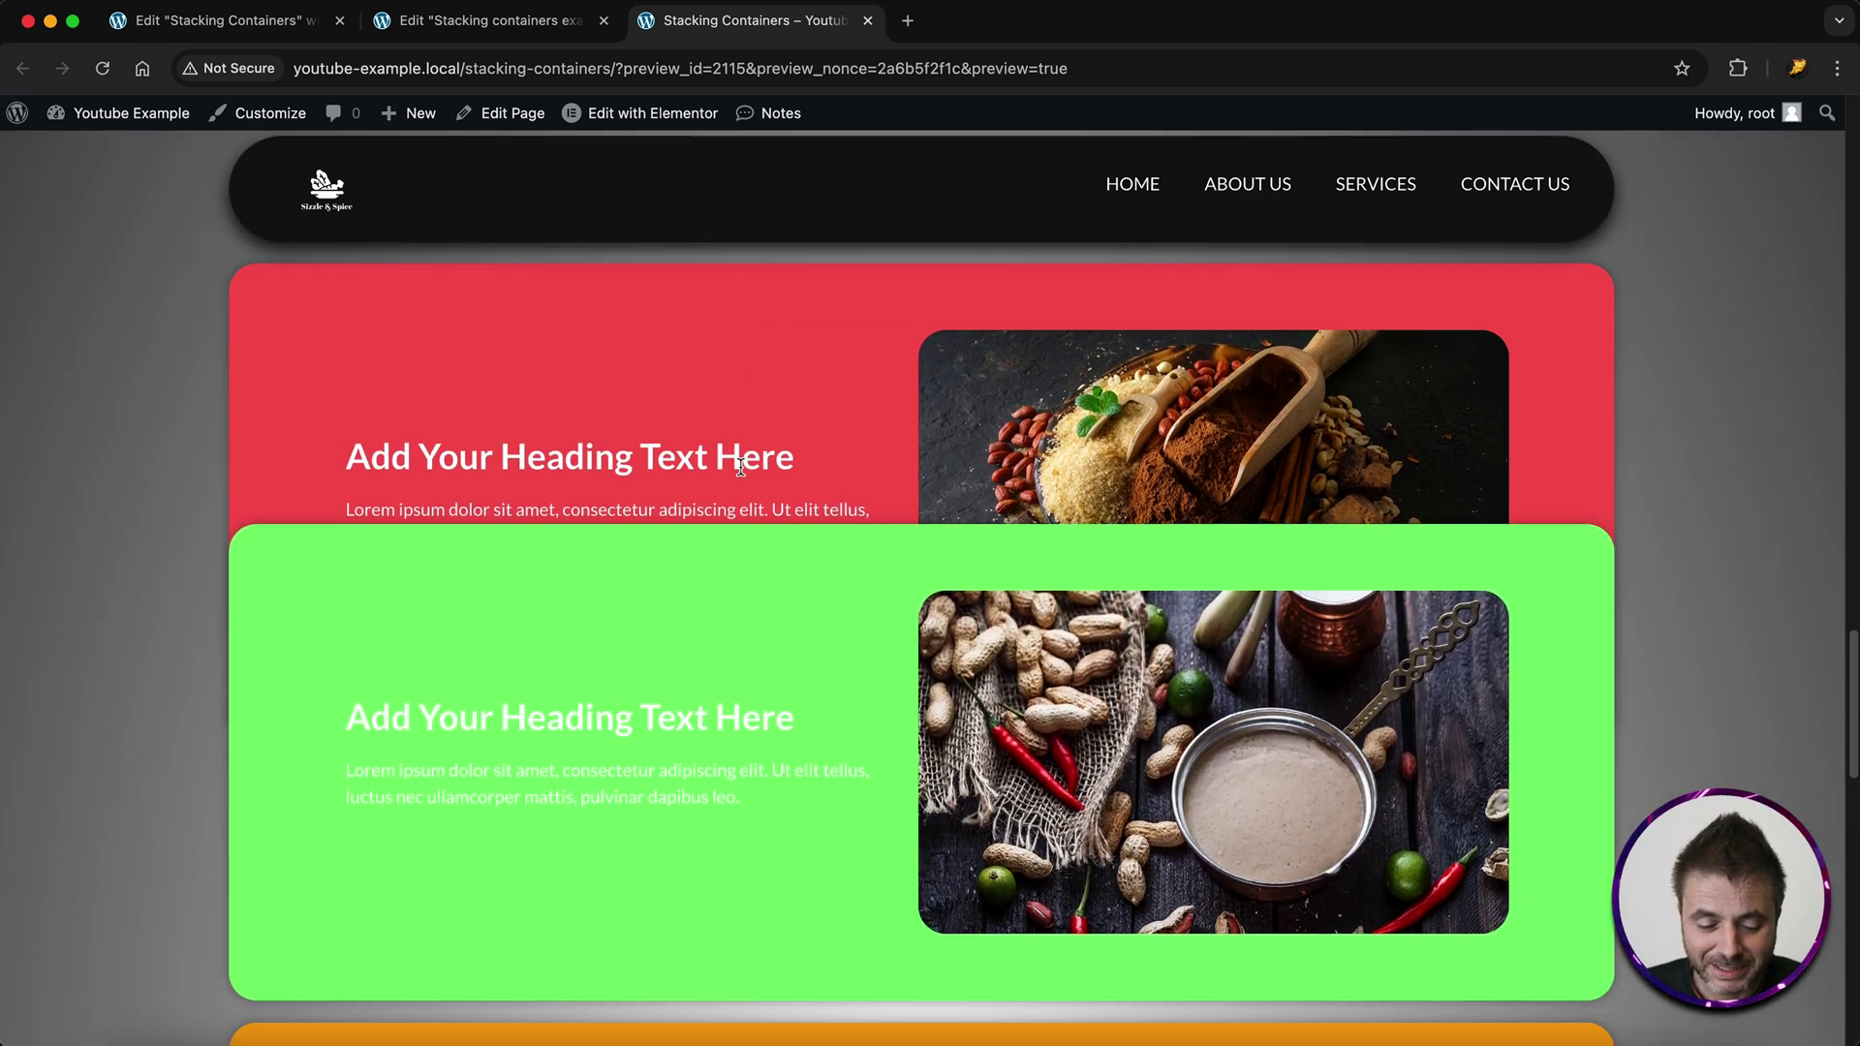
pyautogui.scroll(-8, 741, 473)
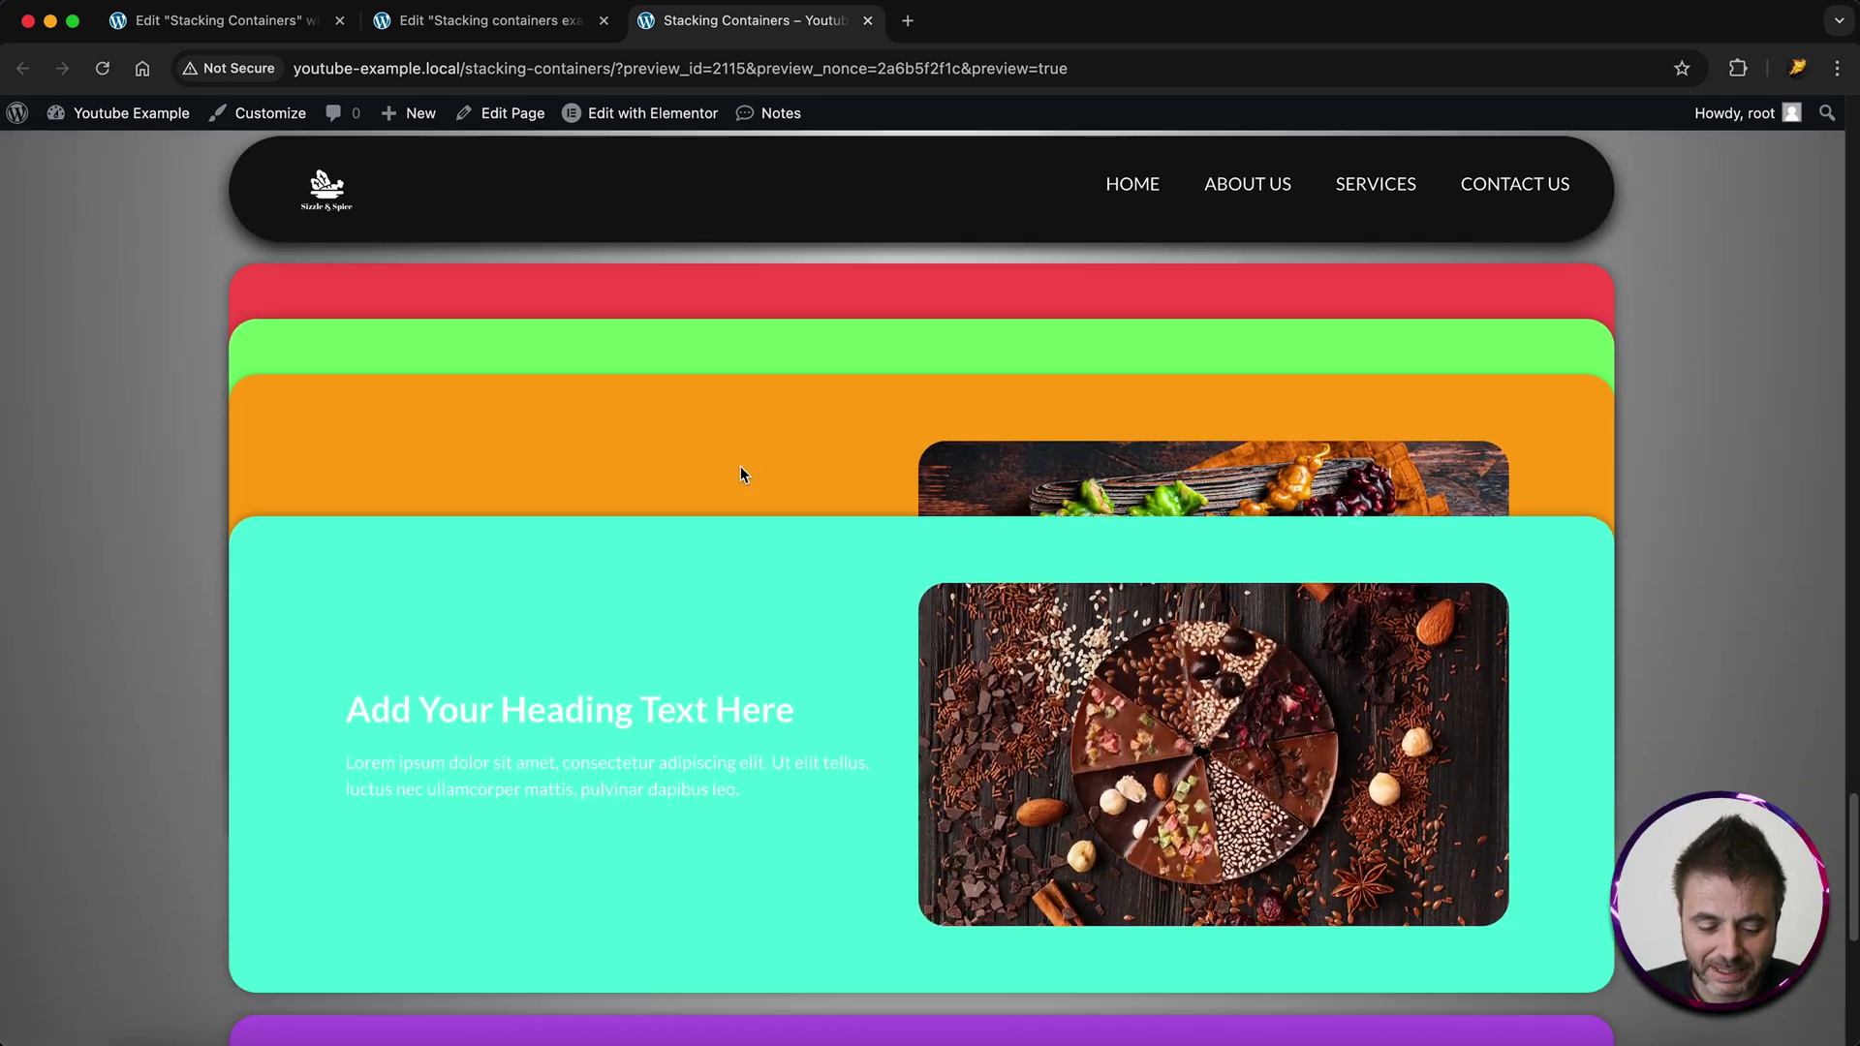
pyautogui.scroll(-2, 741, 474)
pyautogui.scroll(10, 740, 473)
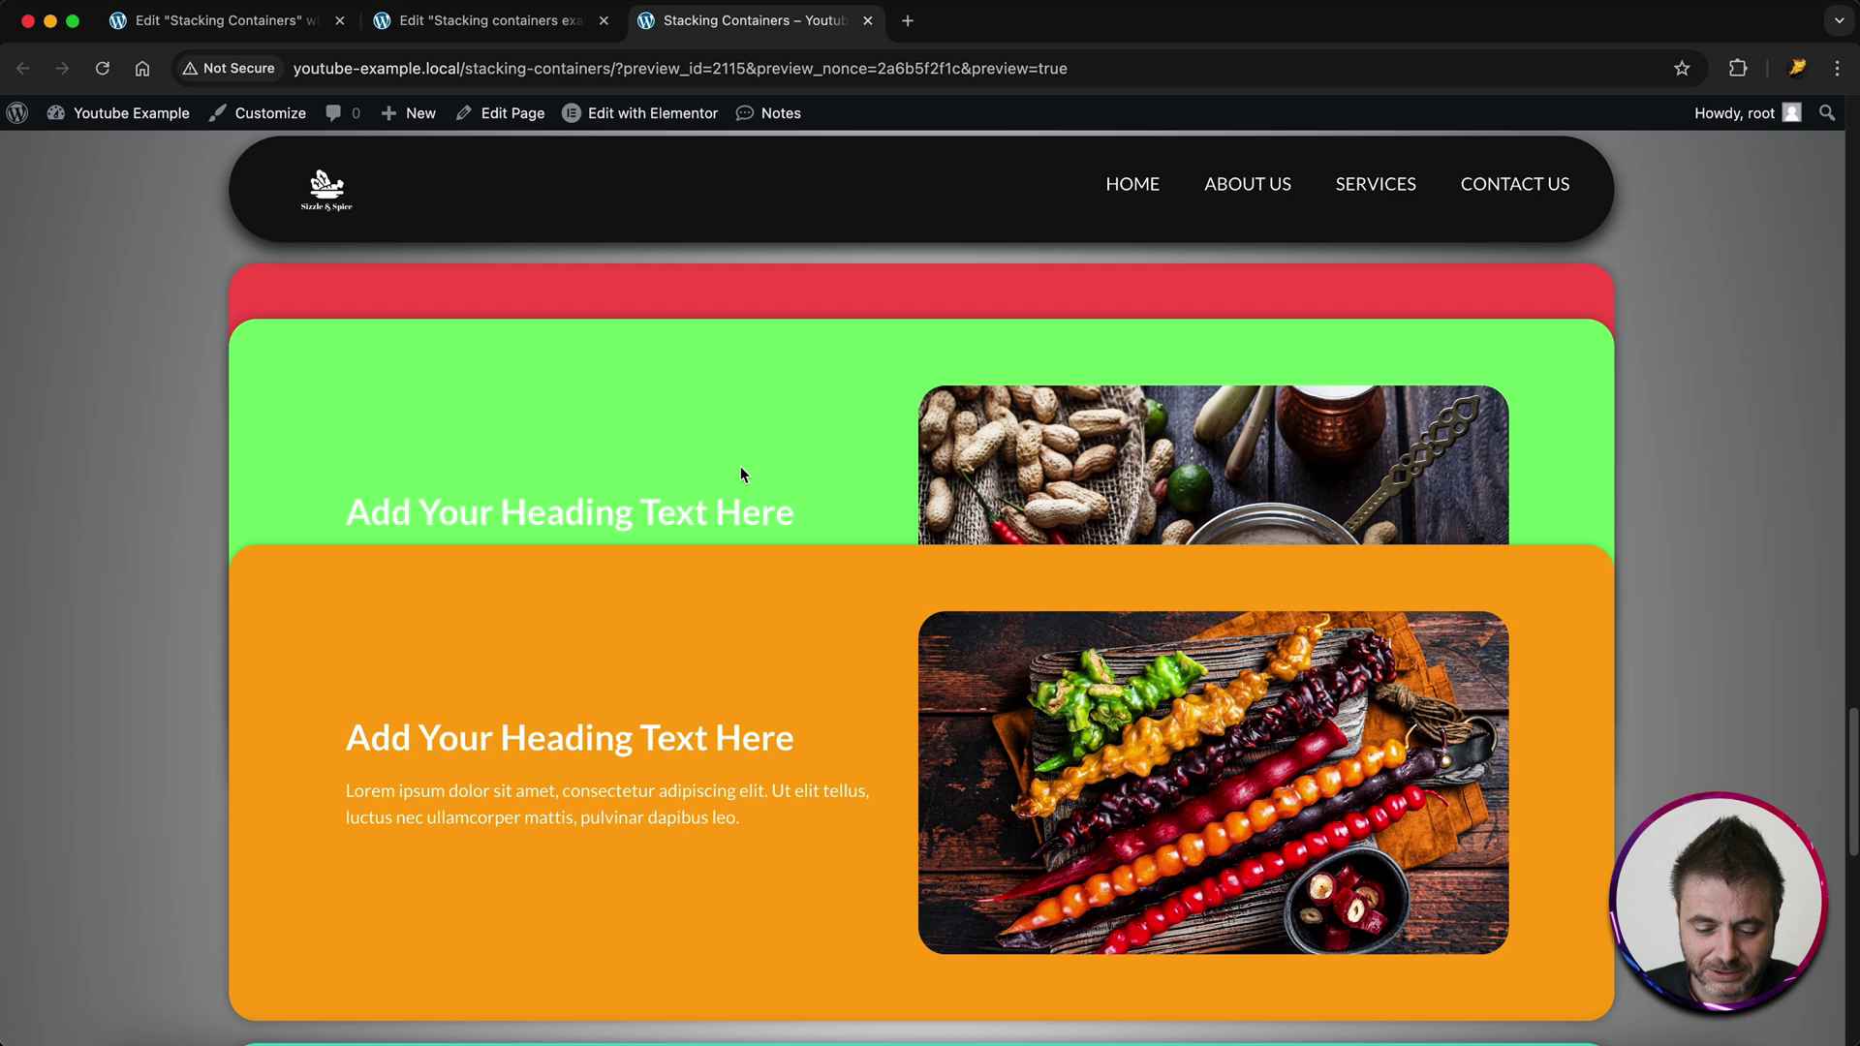
pyautogui.scroll(3, 740, 467)
pyautogui.scroll(-8, 741, 467)
pyautogui.scroll(4, 740, 467)
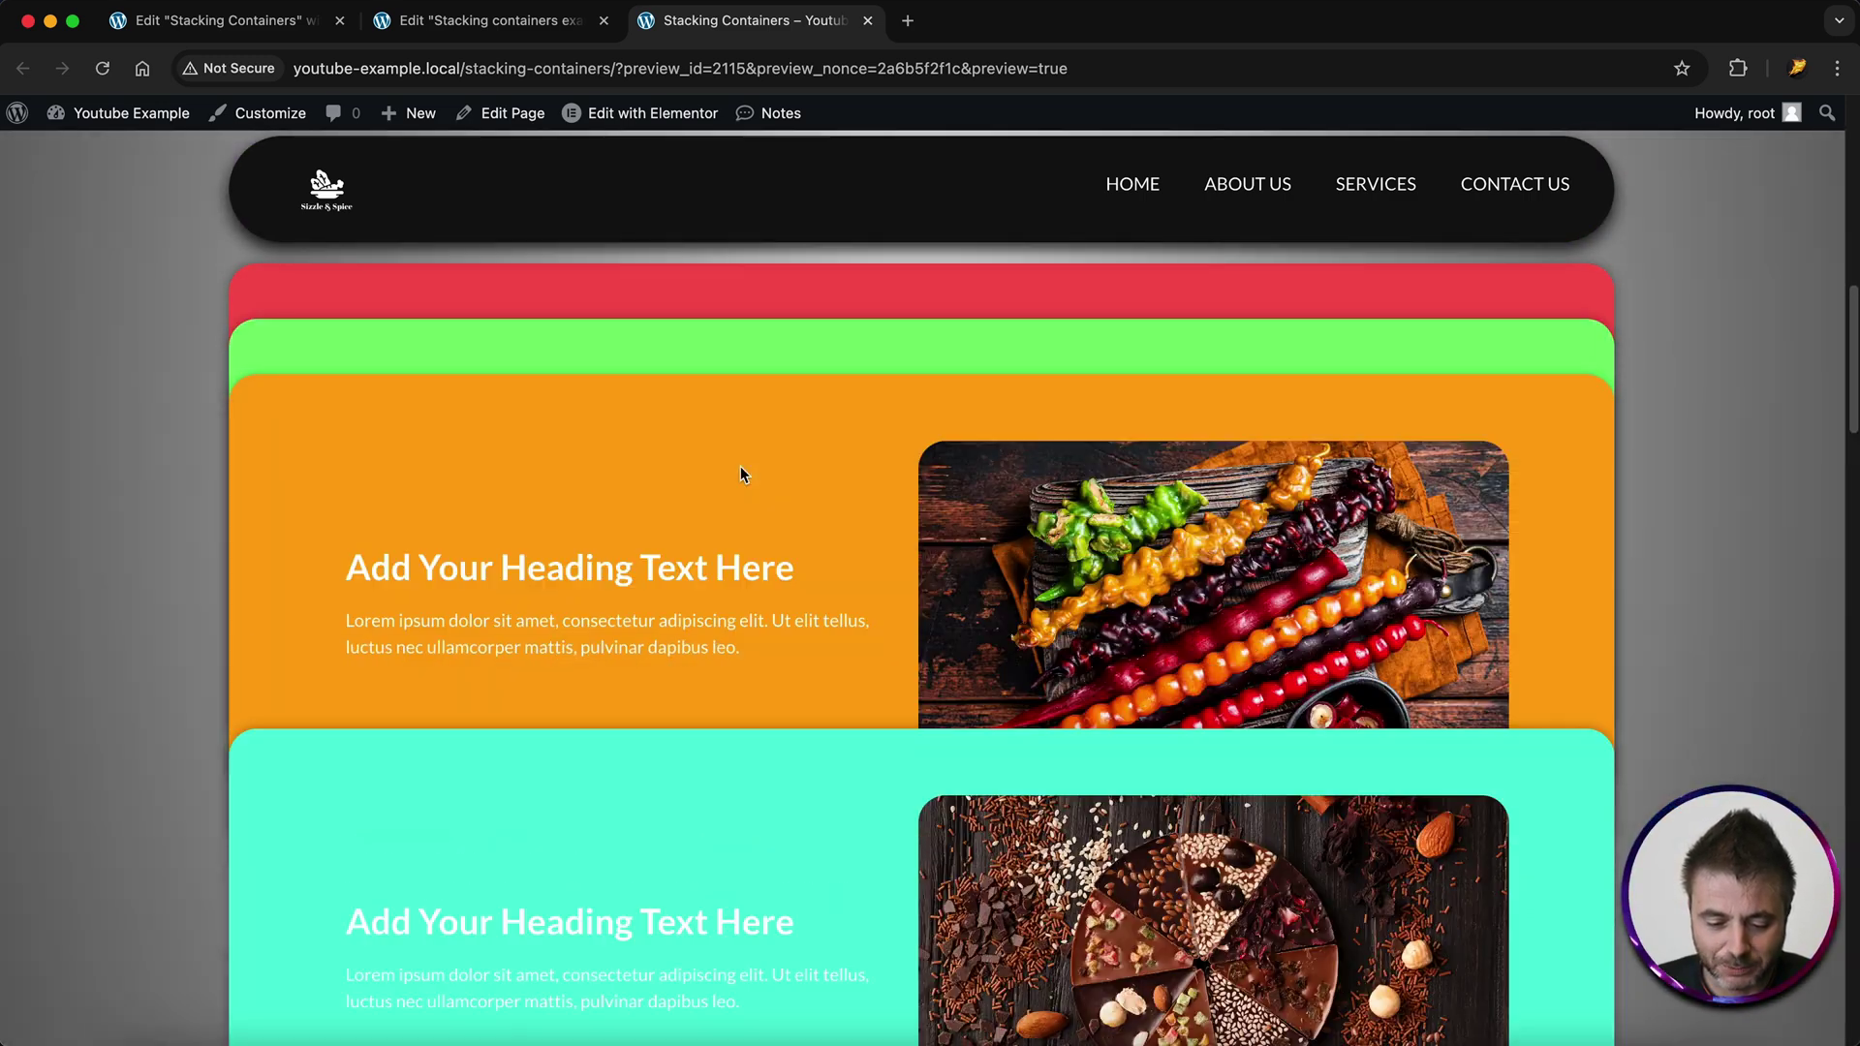
pyautogui.scroll(4, 741, 473)
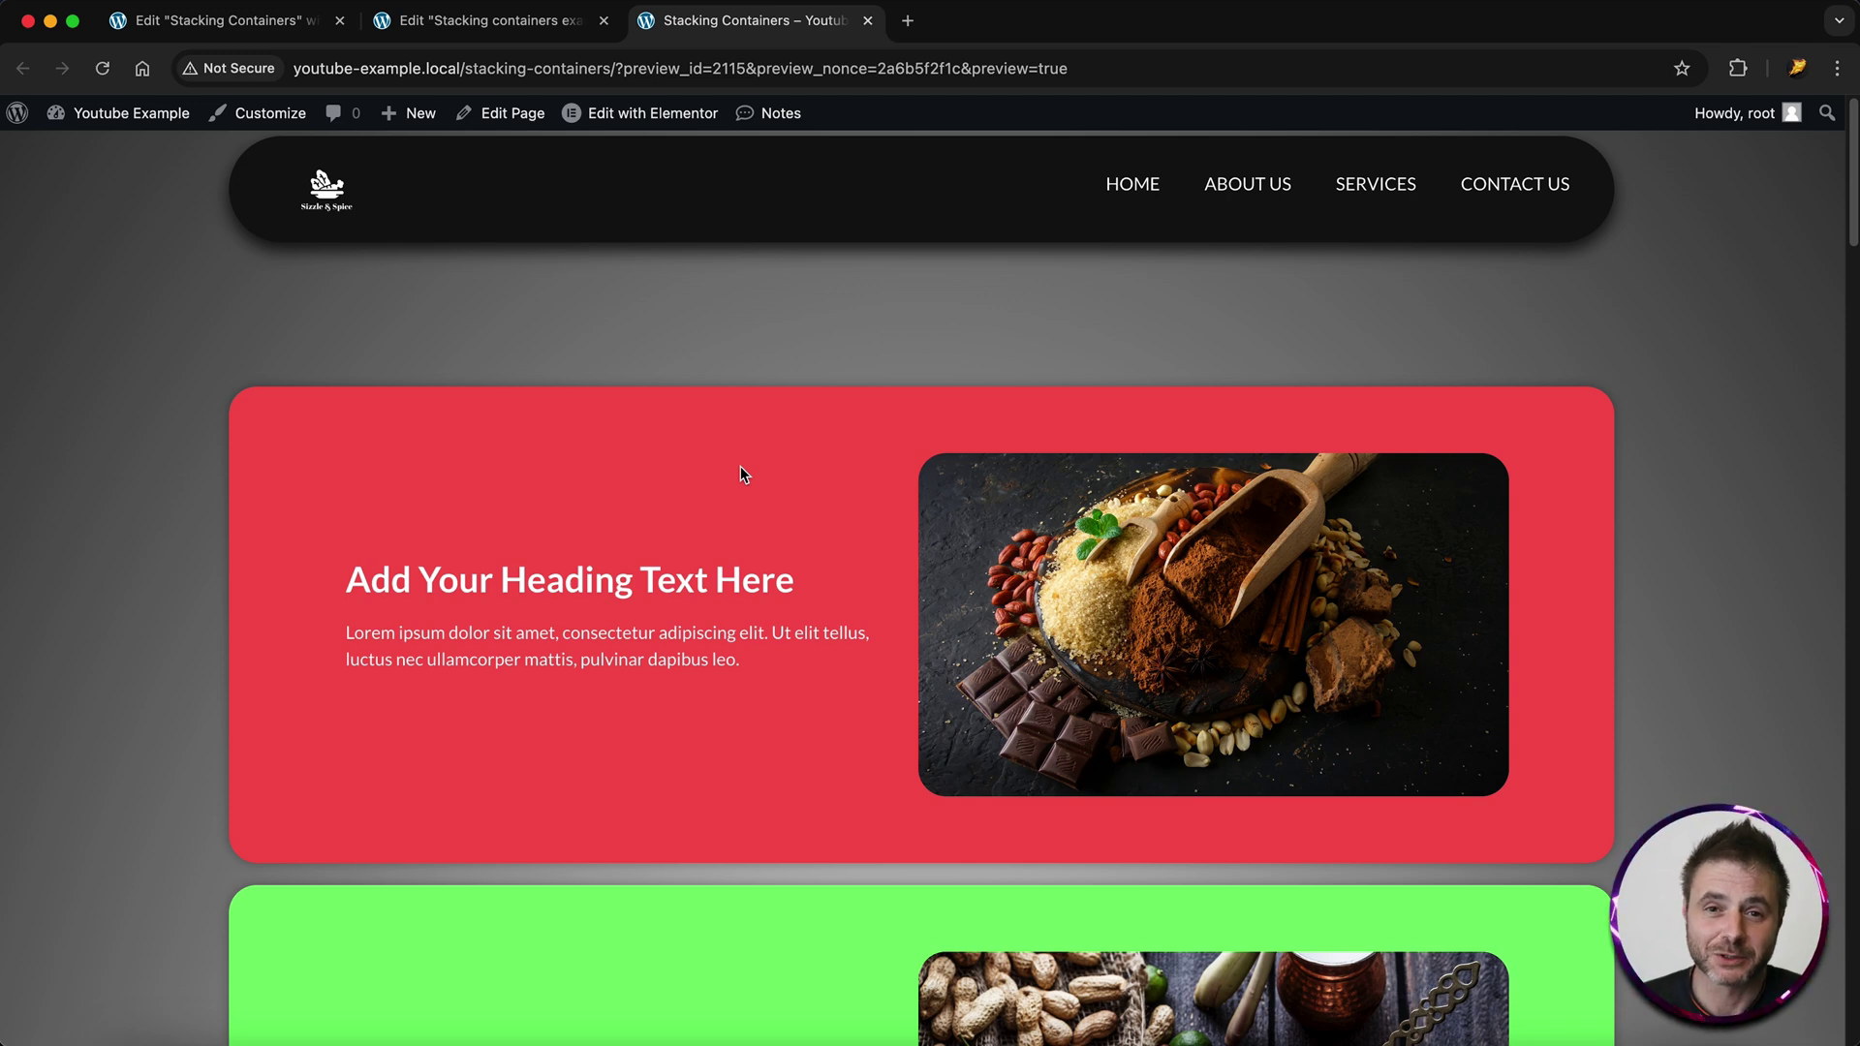
pyautogui.hotkey('ctrl', 'shift', 'Tab')
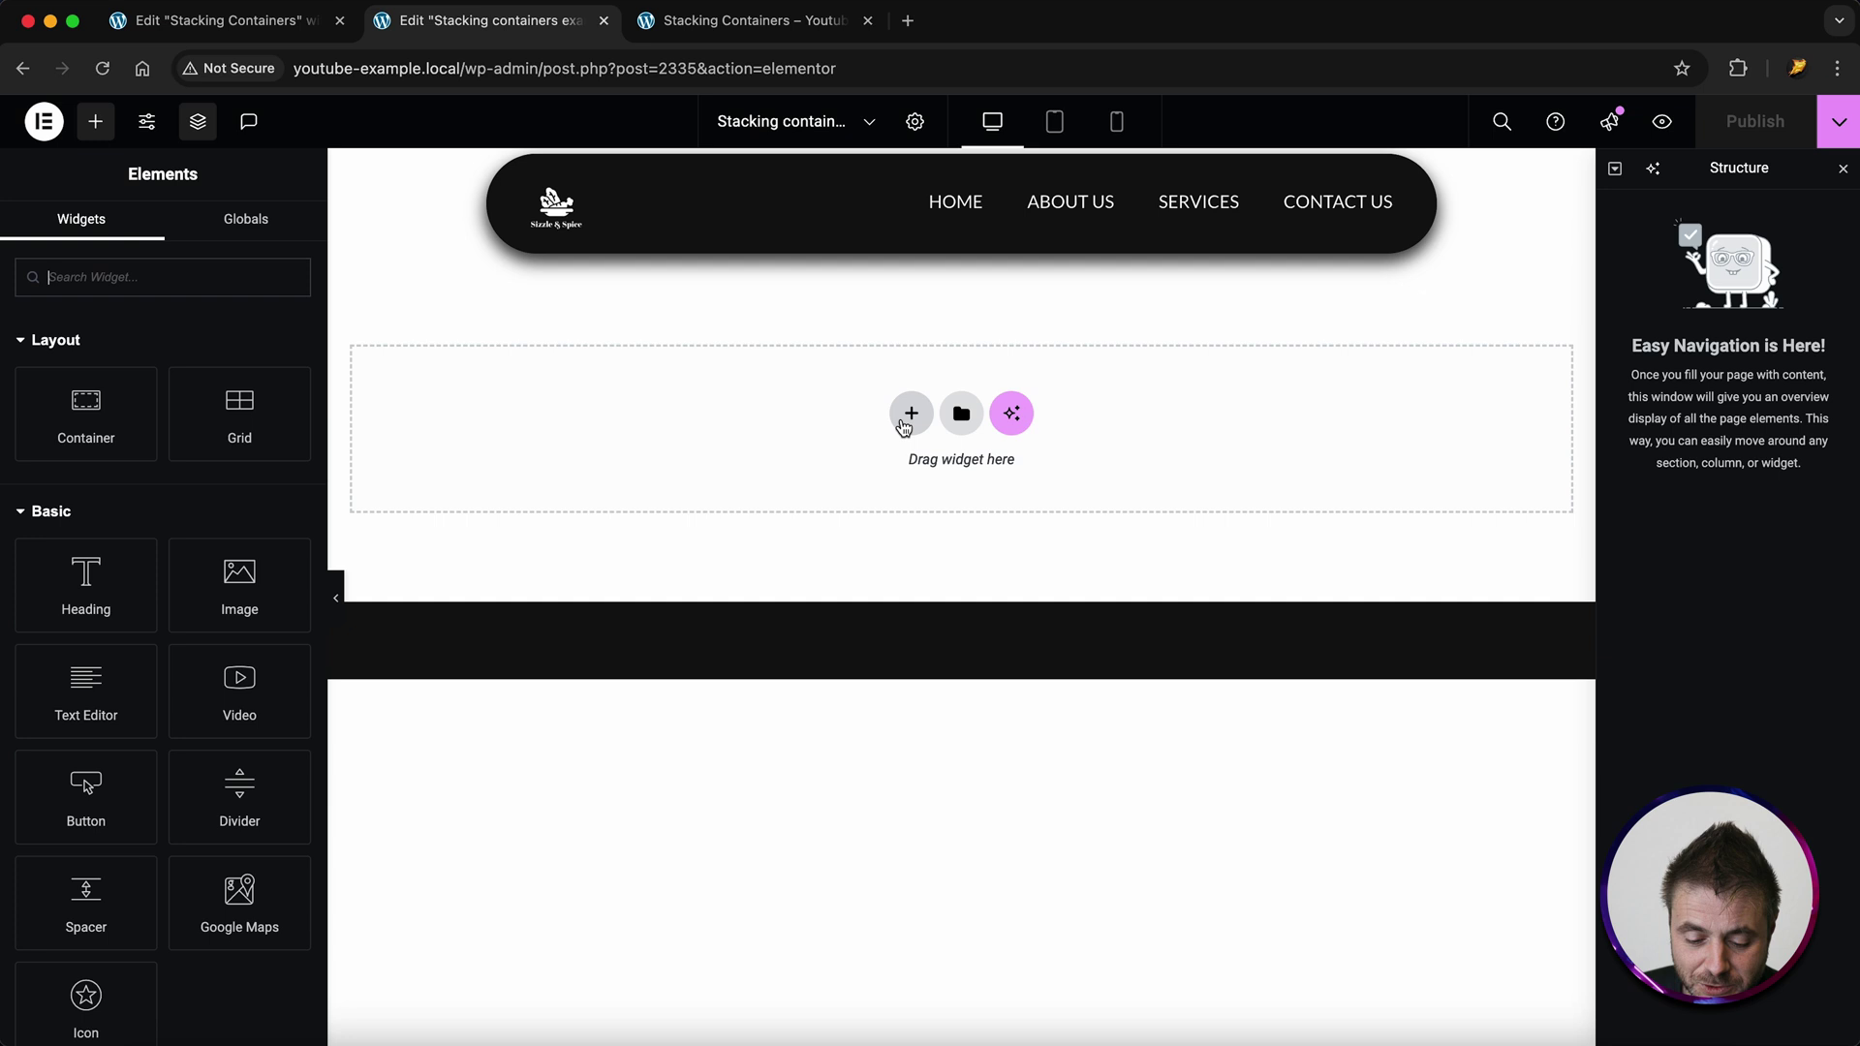
# - Add a new one-column Flexbox container to the page
pyautogui.click(910, 412)
pyautogui.click(892, 480)
pyautogui.click(683, 481)
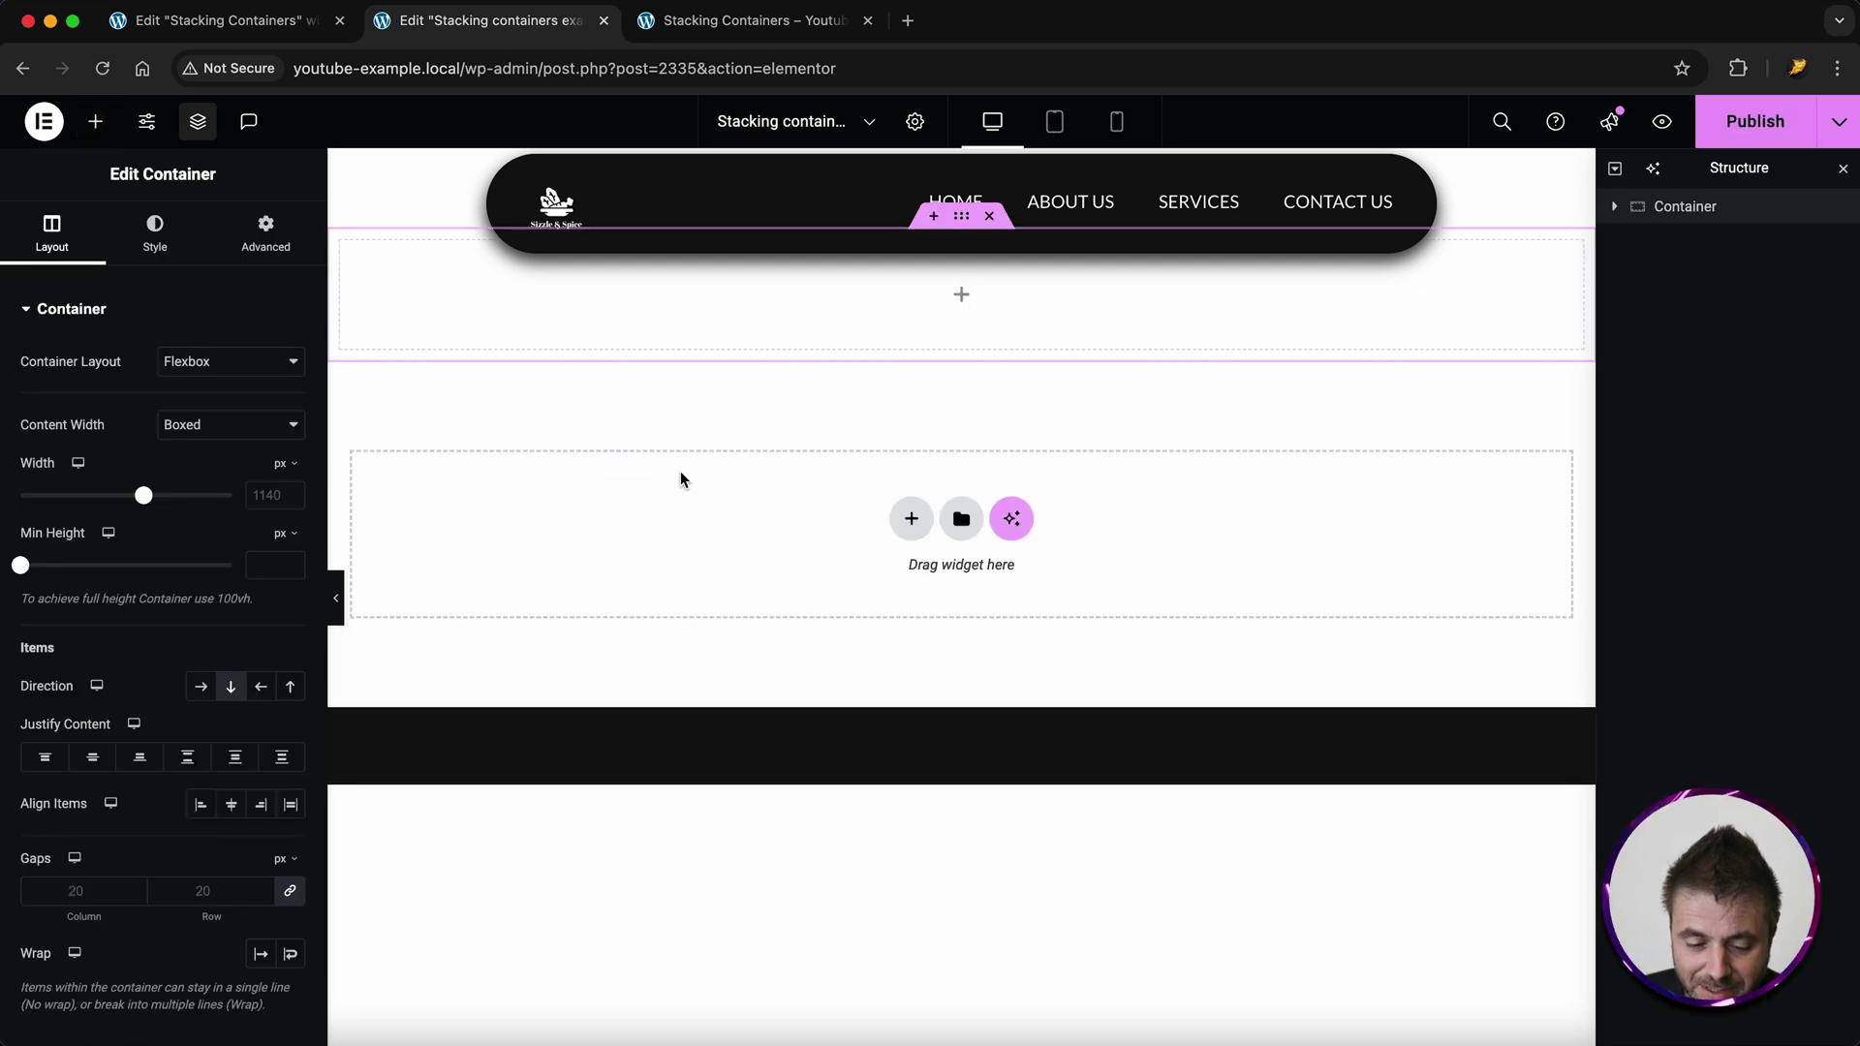
pyautogui.click(1303, 382)
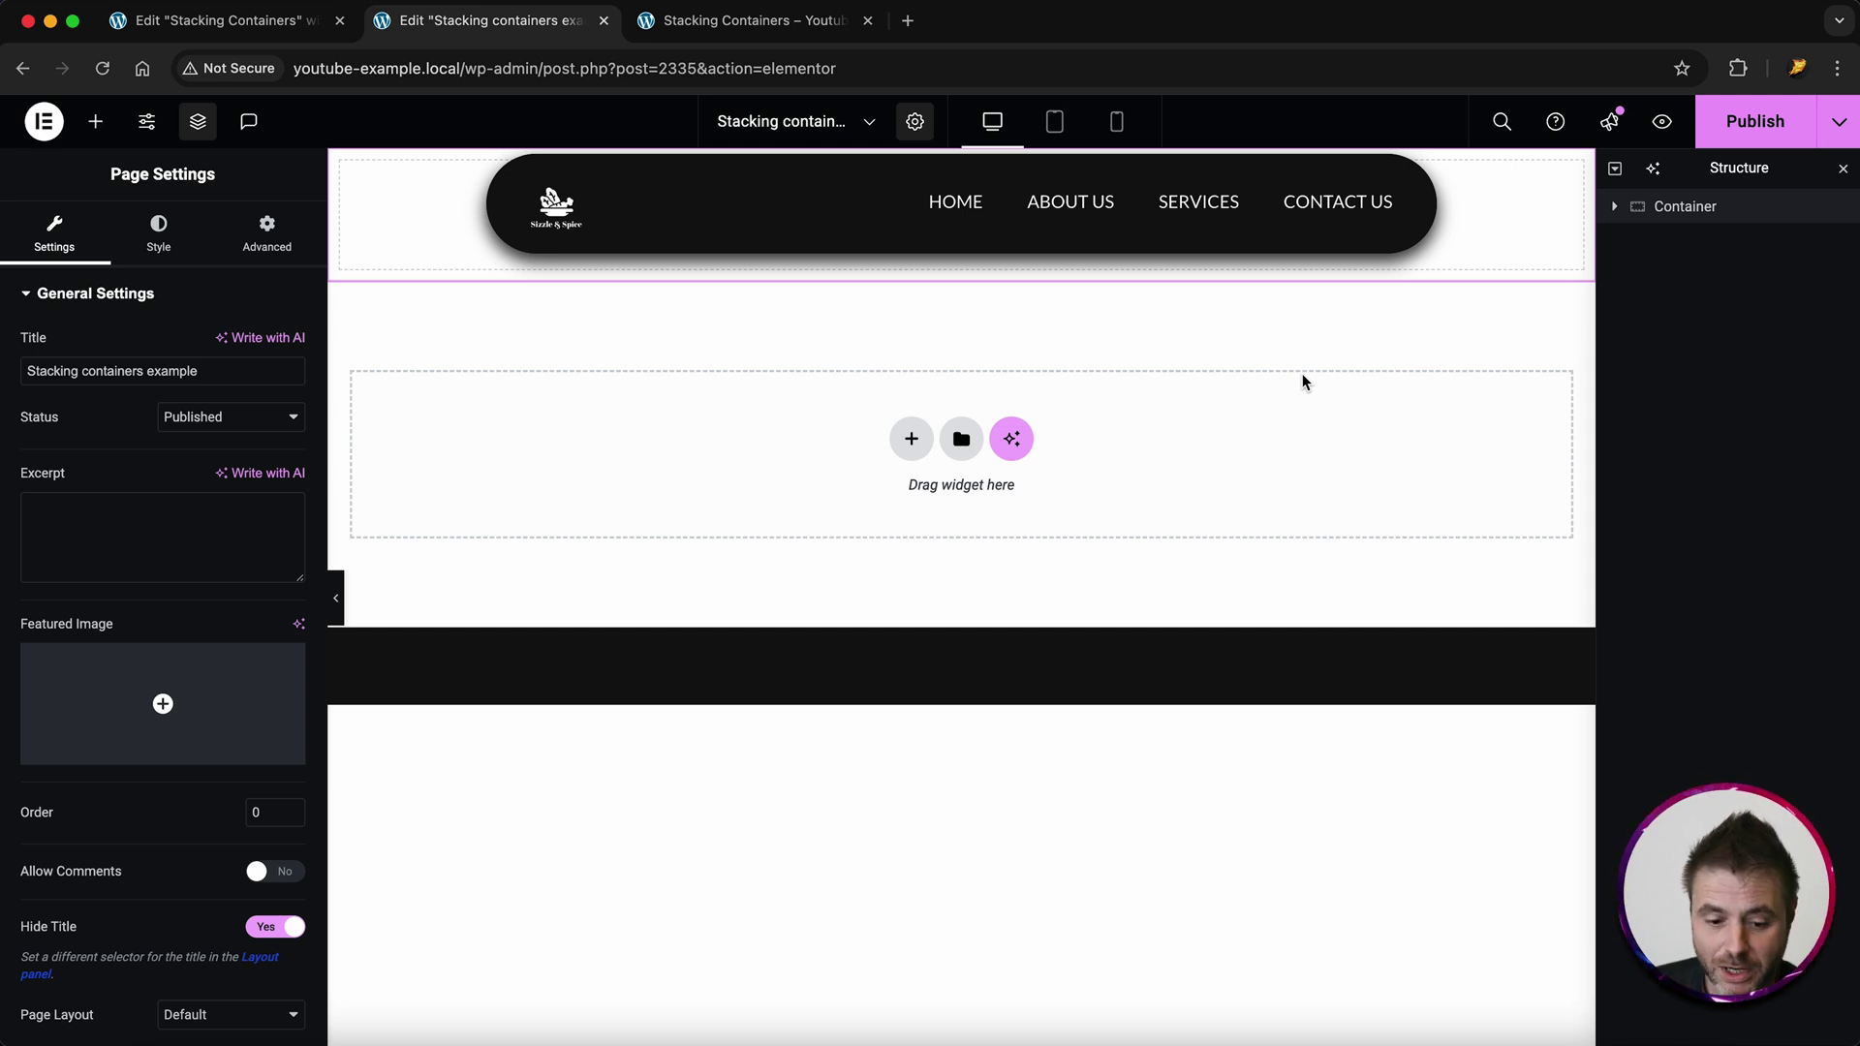
# - Set the container to Full Width, 100% width, 100 vh minimum height, with content centred both ways
pyautogui.click(478, 433)
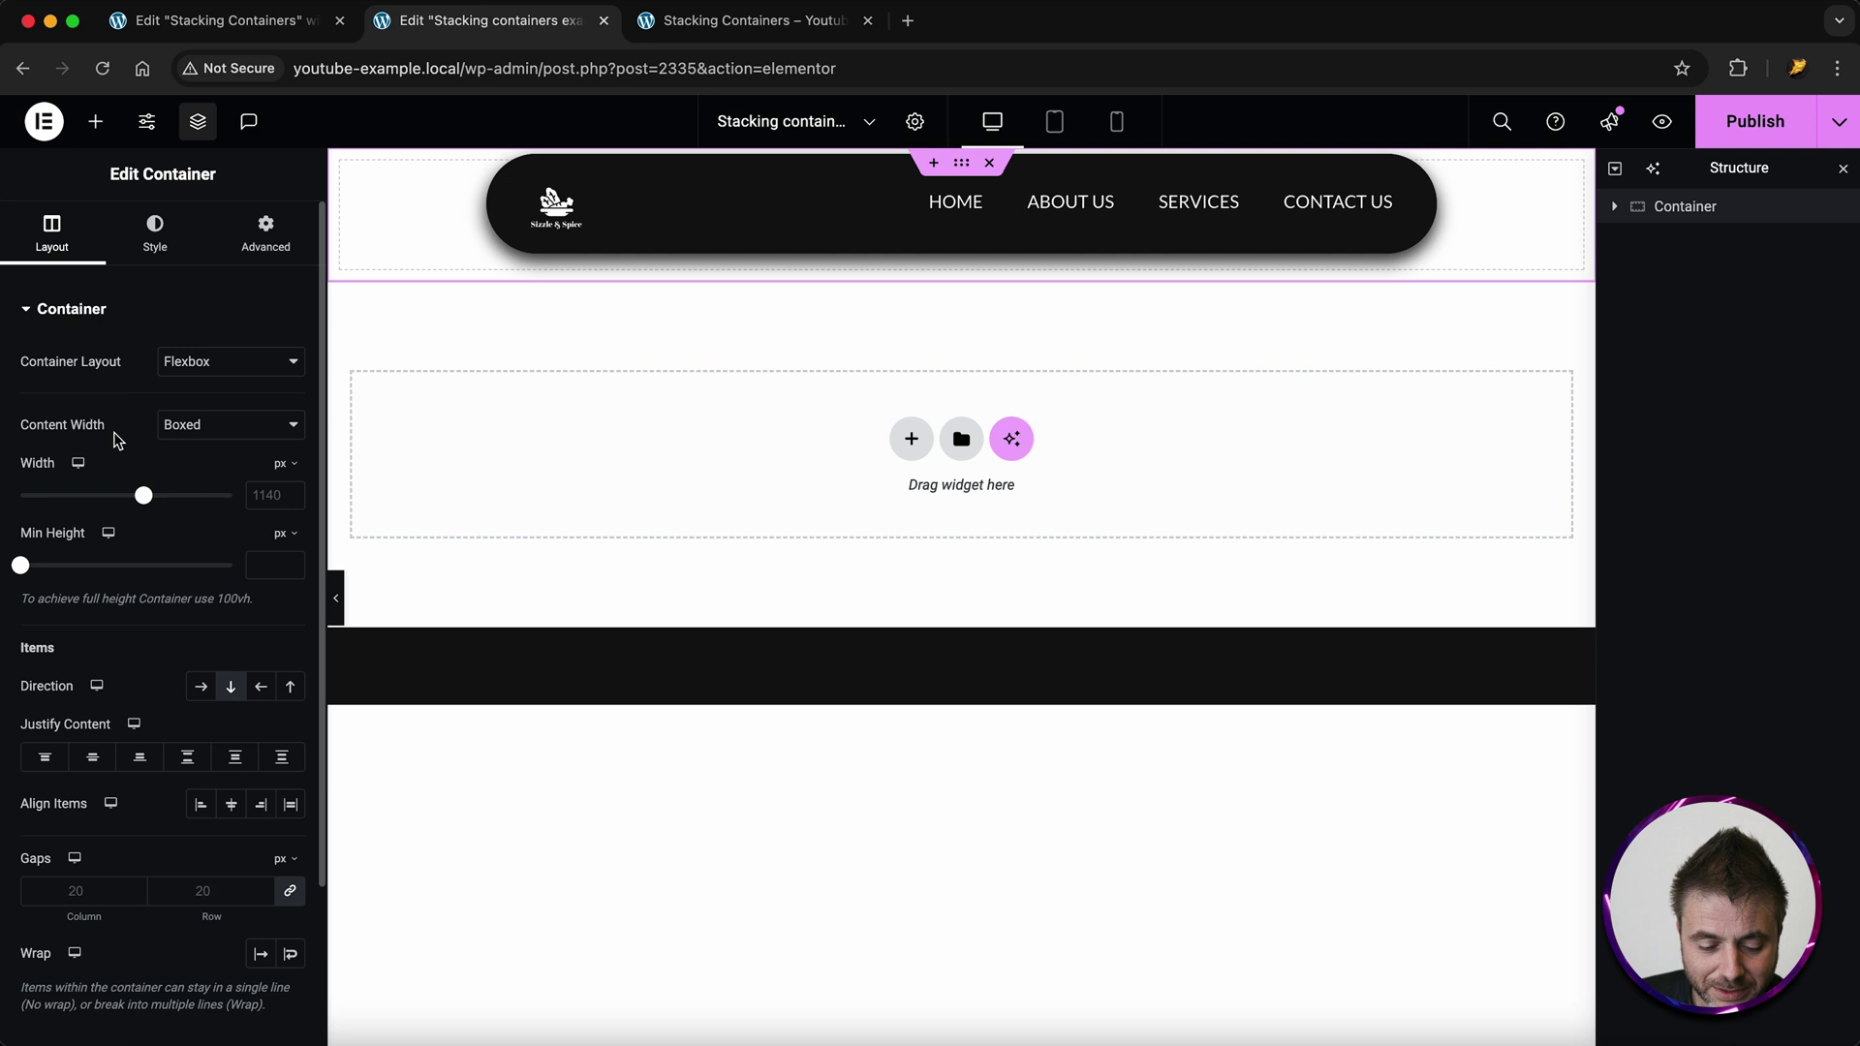
pyautogui.click(204, 430)
pyautogui.click(203, 451)
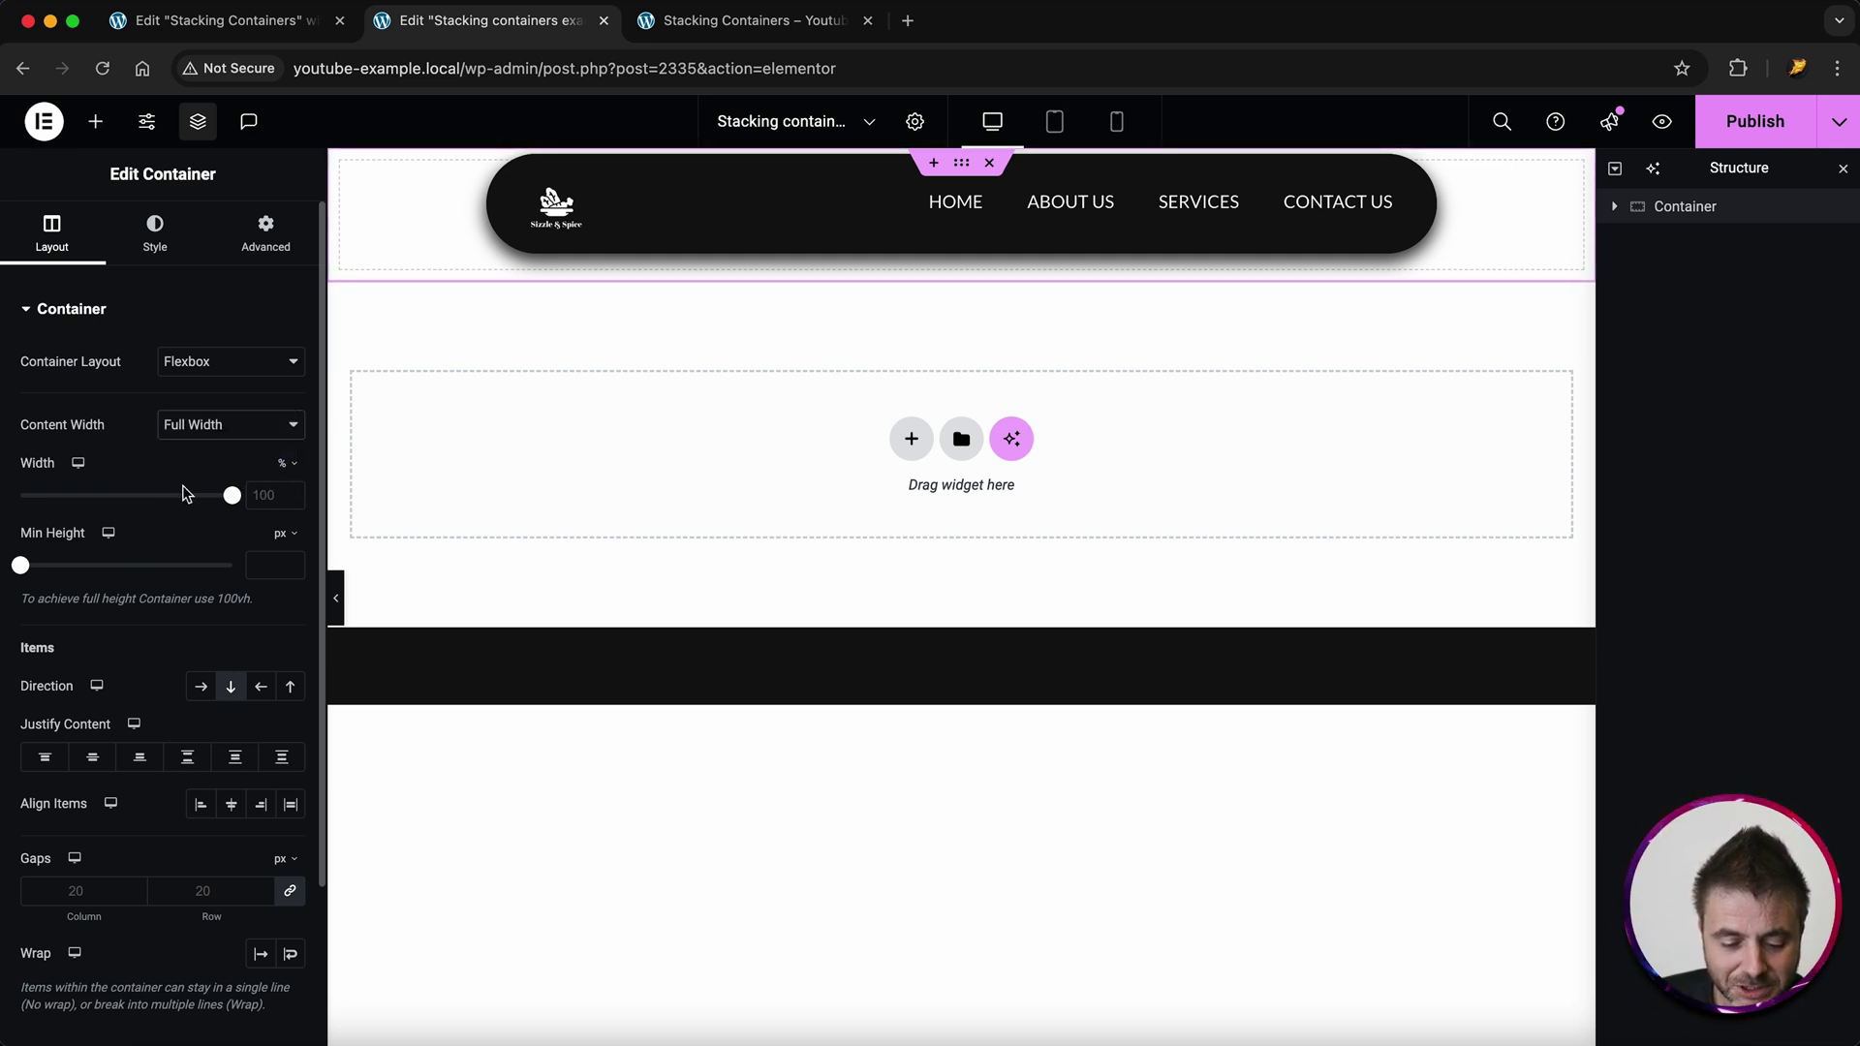
pyautogui.click(231, 498)
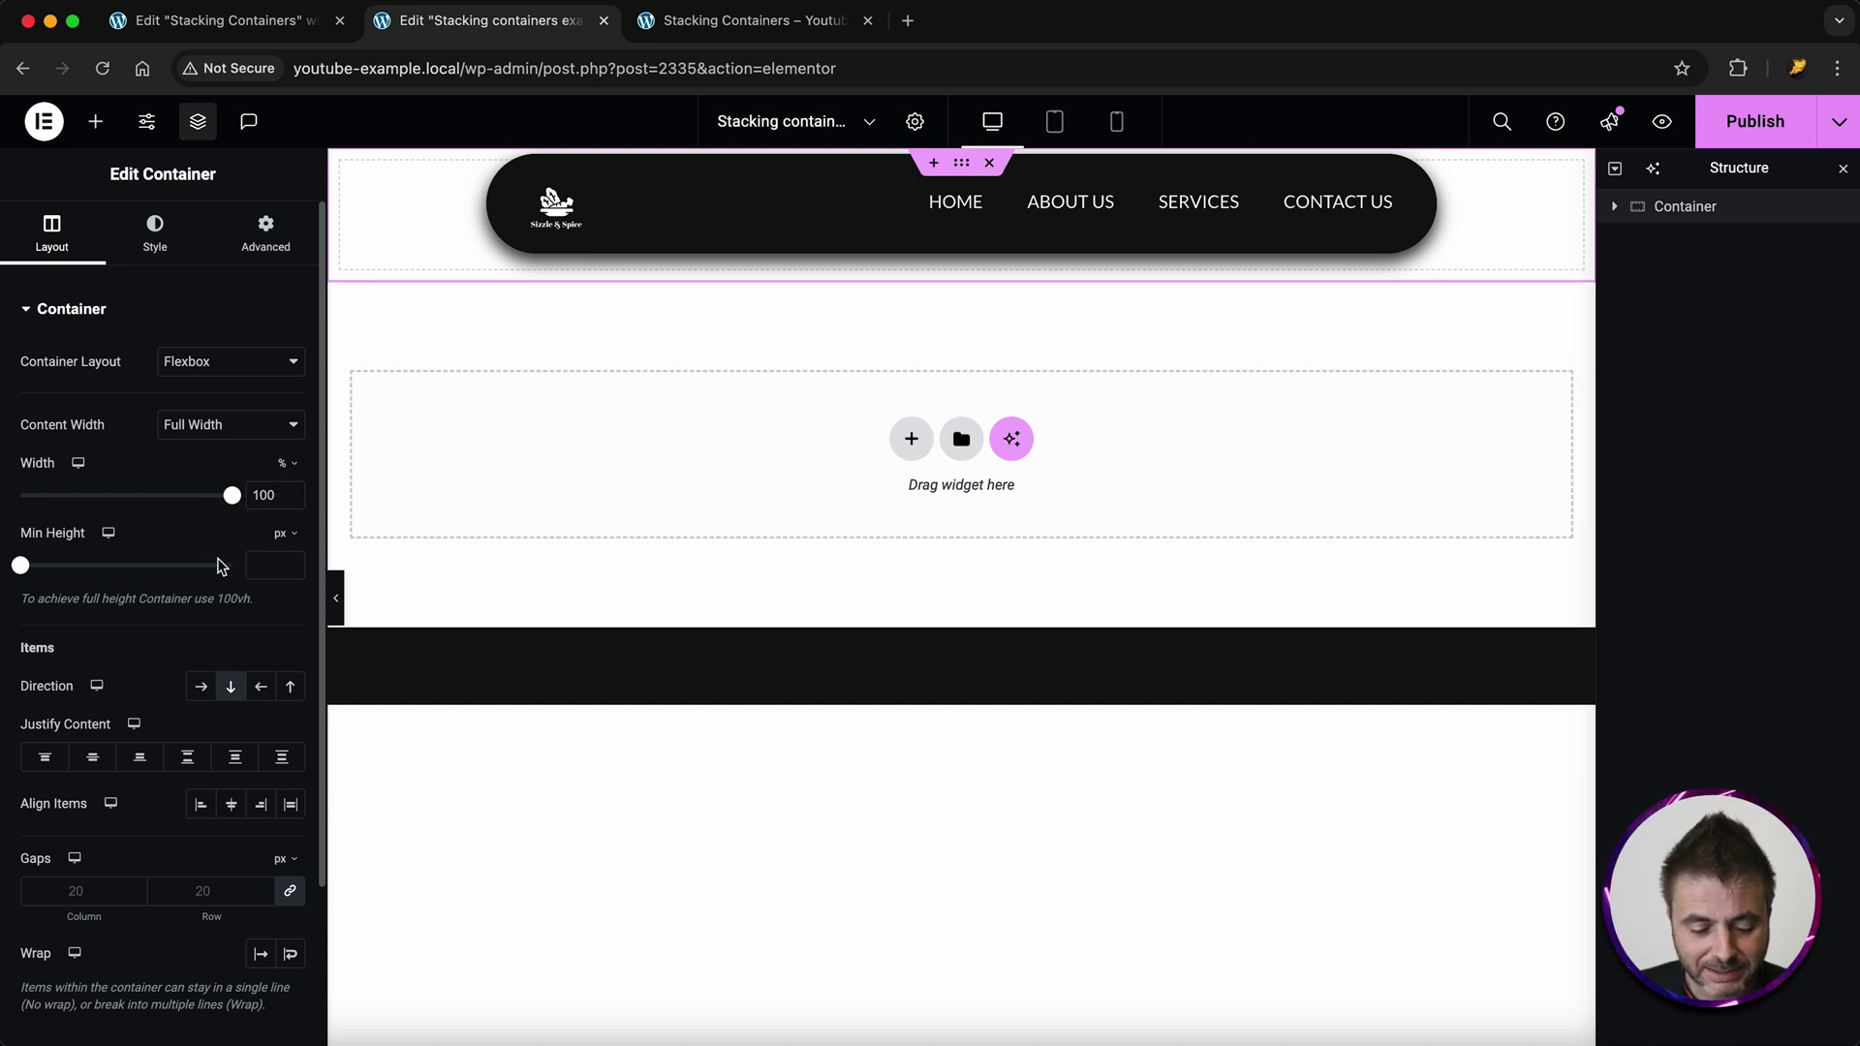
pyautogui.click(279, 535)
pyautogui.click(279, 633)
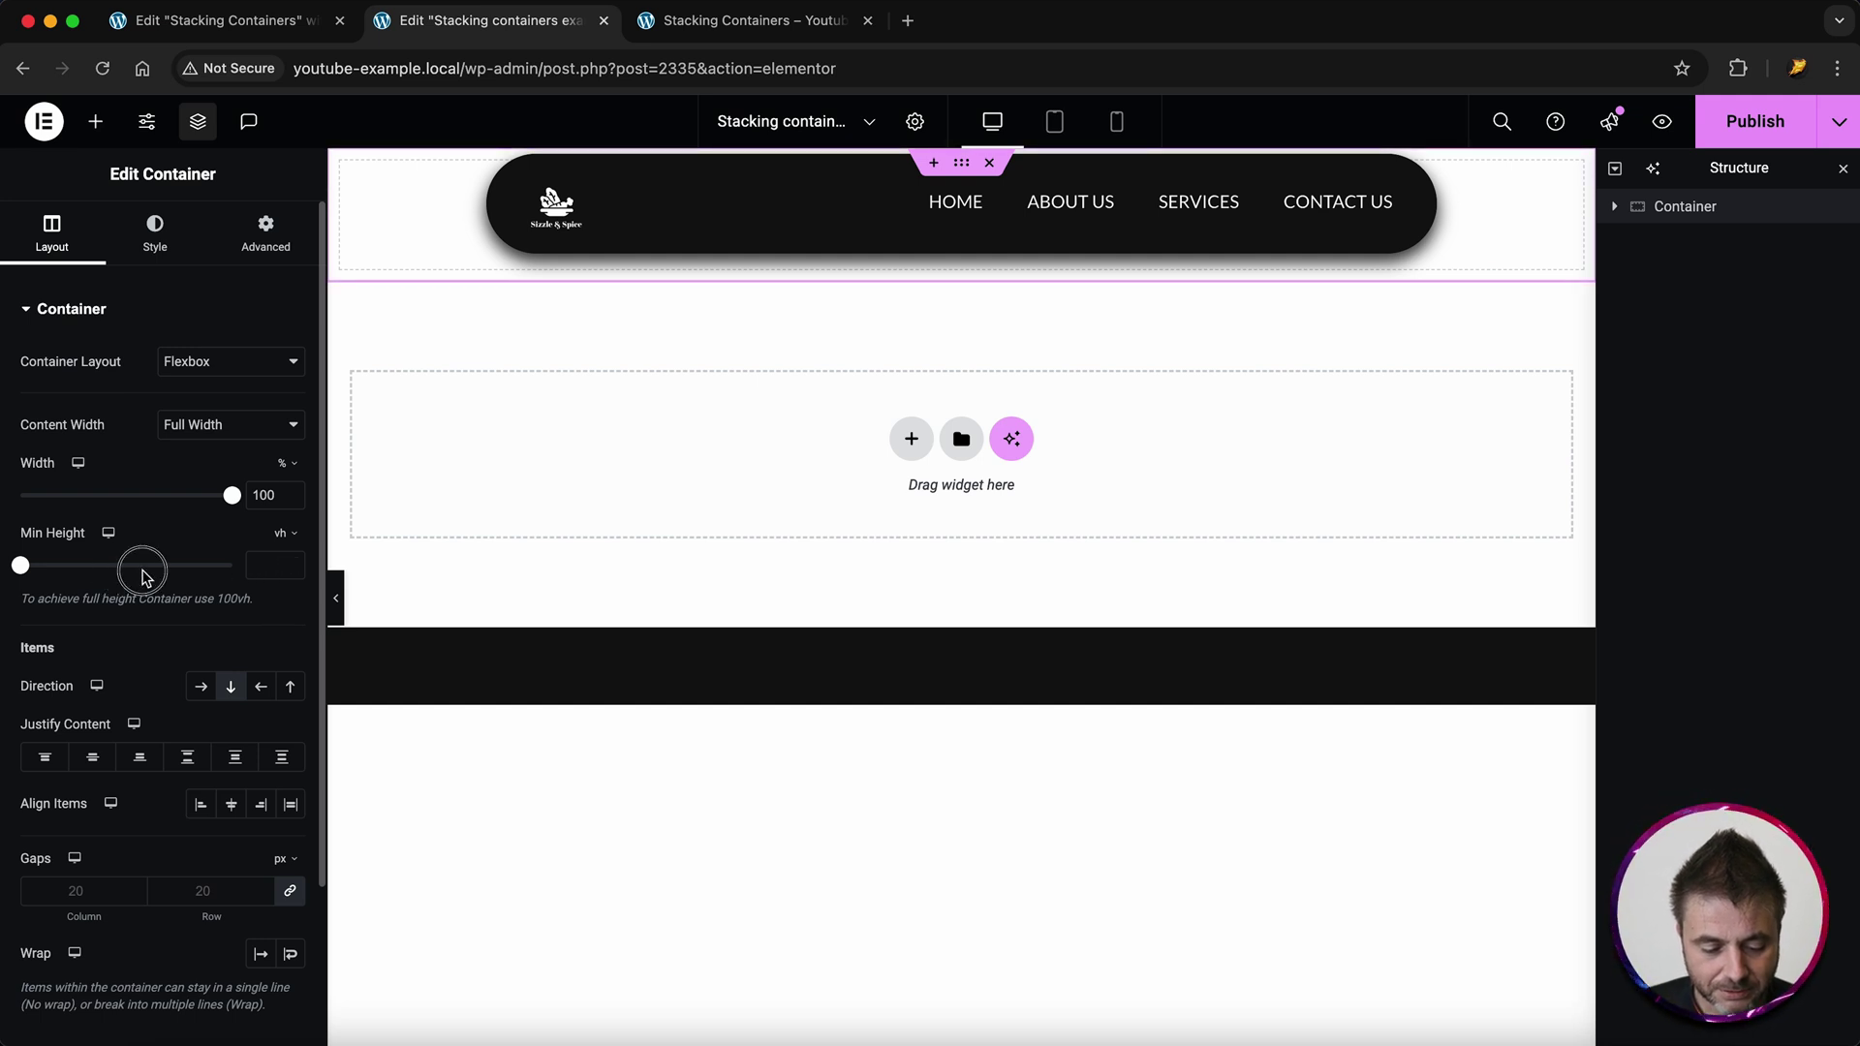
pyautogui.write('100')
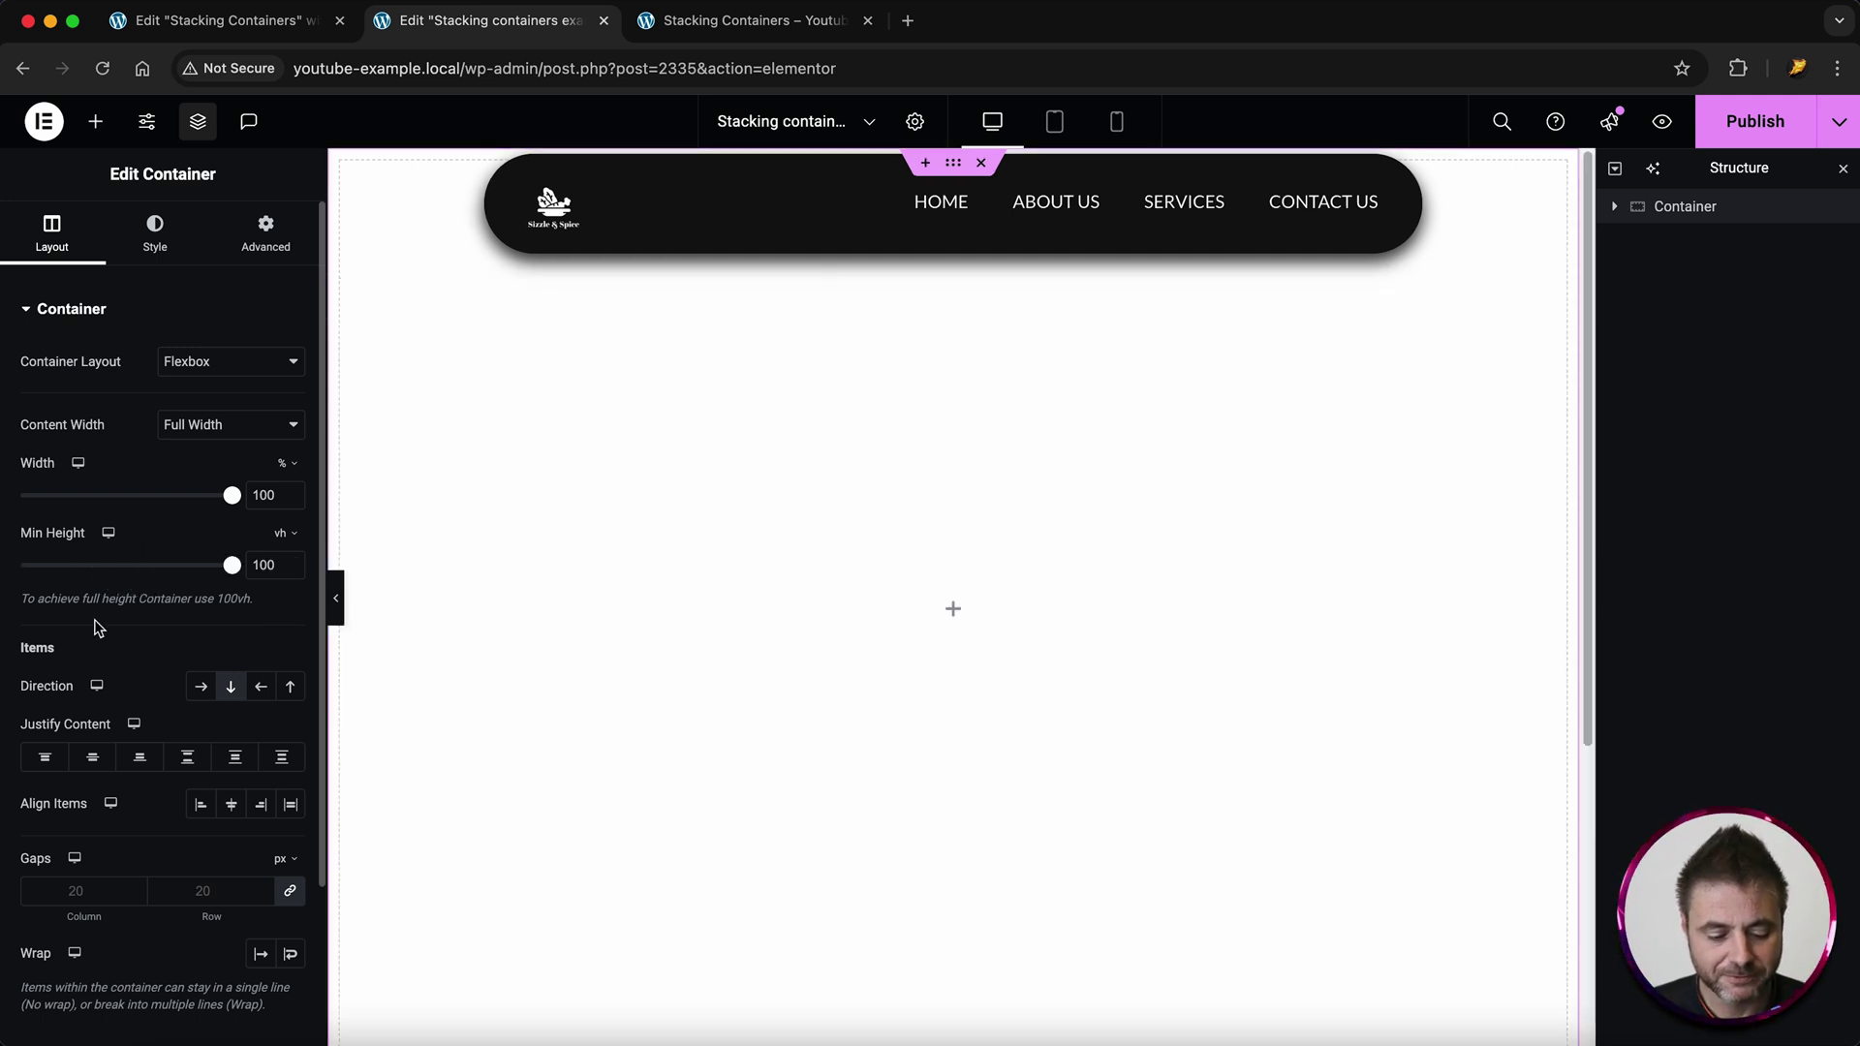
pyautogui.click(93, 758)
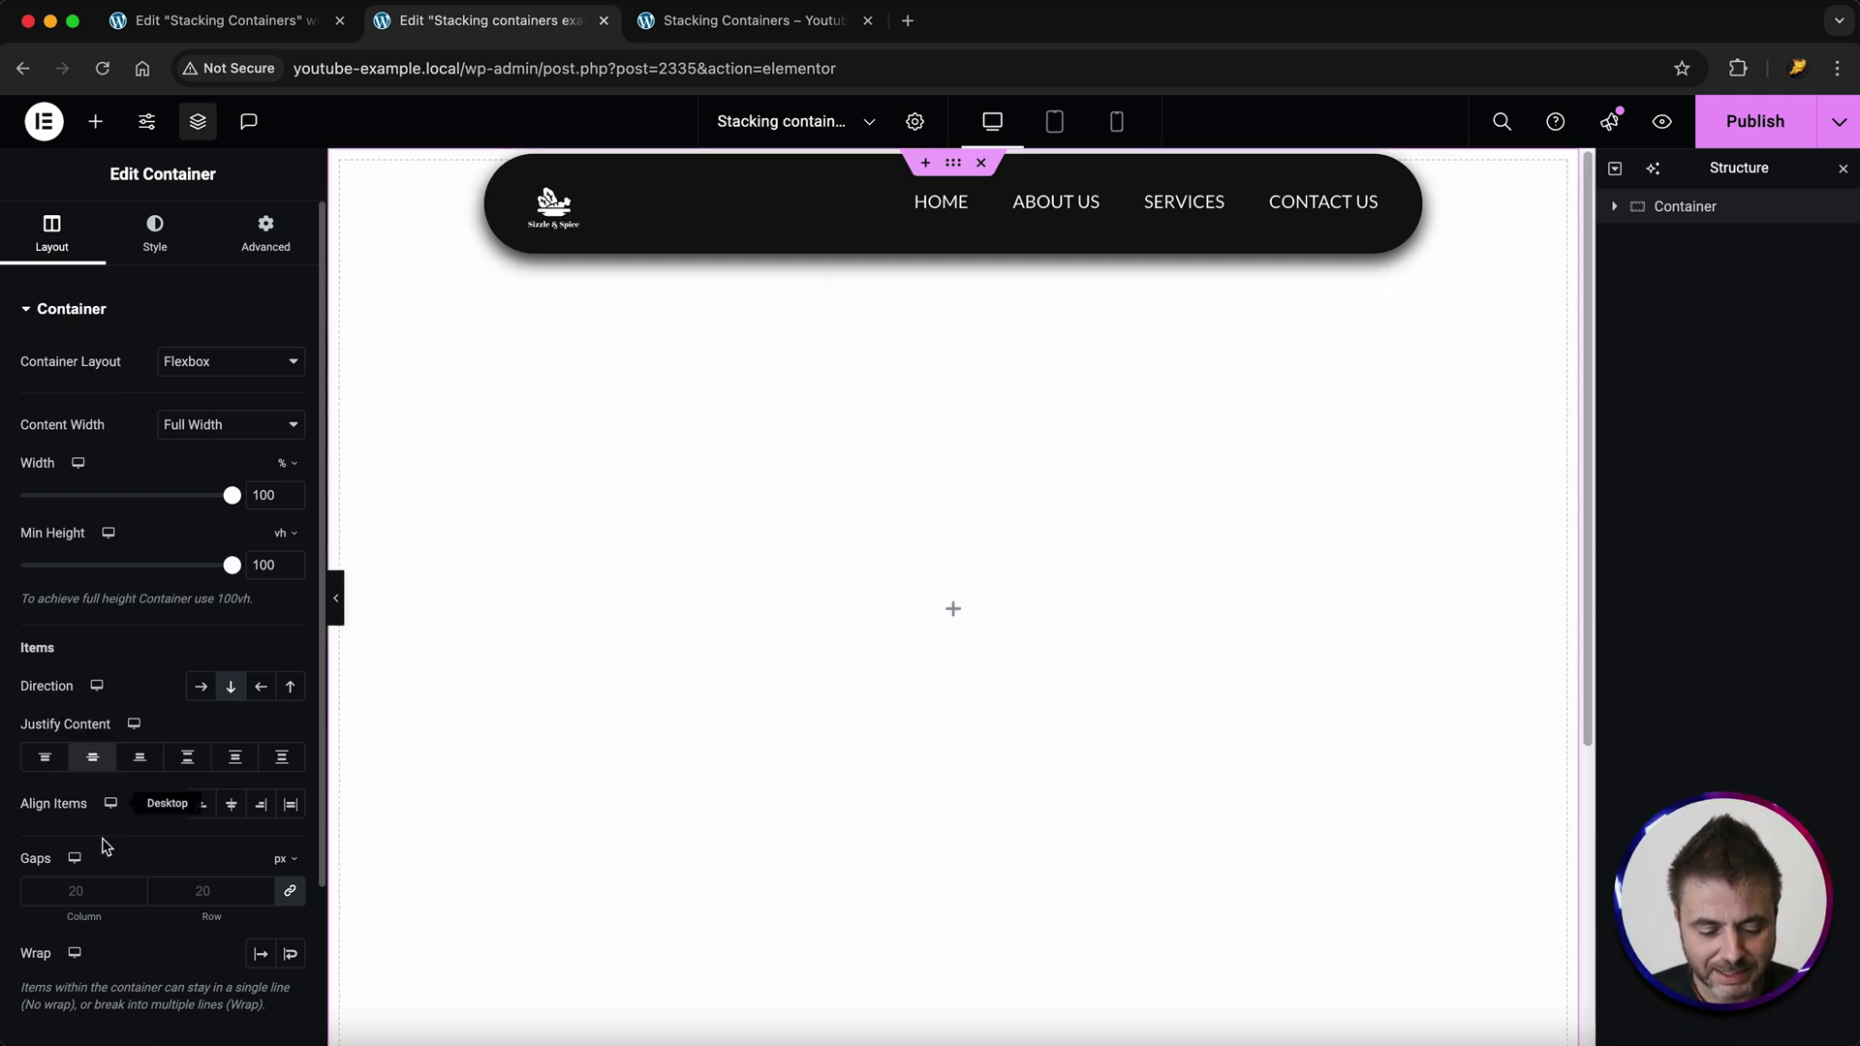
pyautogui.click(232, 812)
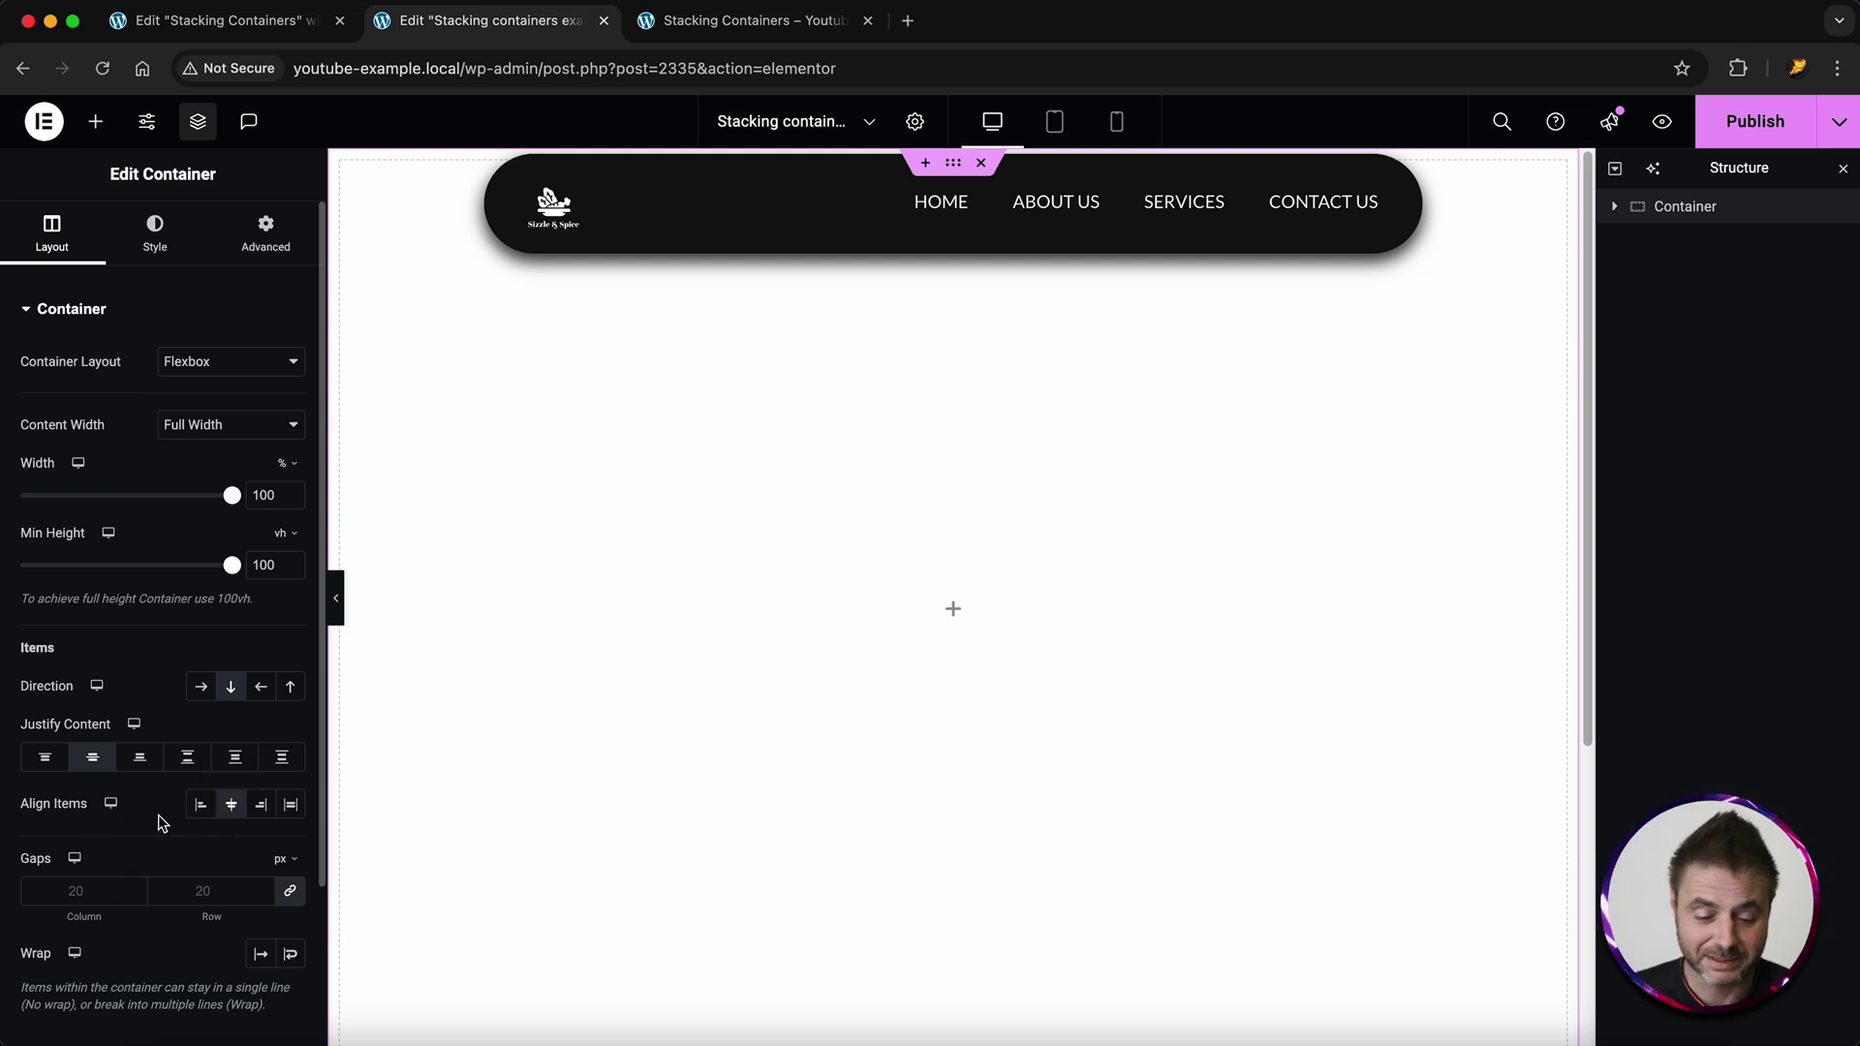
pyautogui.click(157, 262)
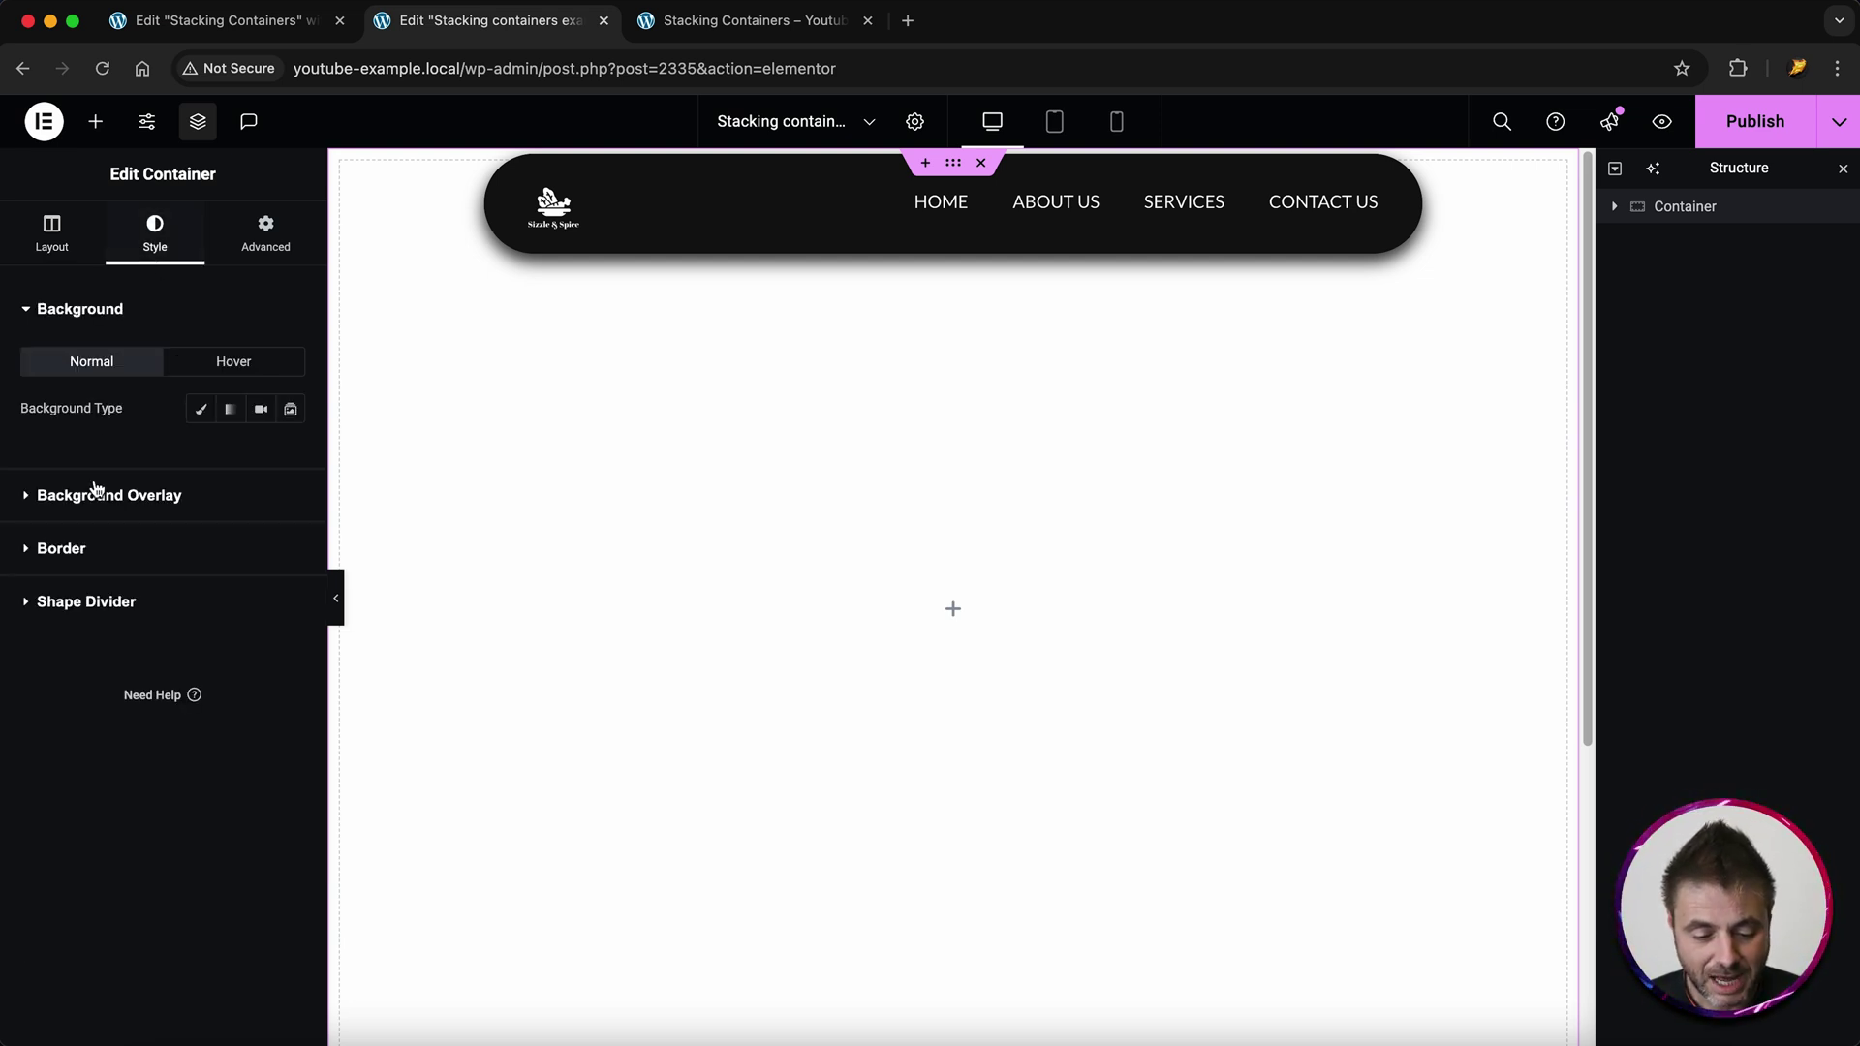
# - Give the container a radial gradient background from light grey #A8A8A8 to a darker grey
pyautogui.click(231, 409)
pyautogui.click(290, 564)
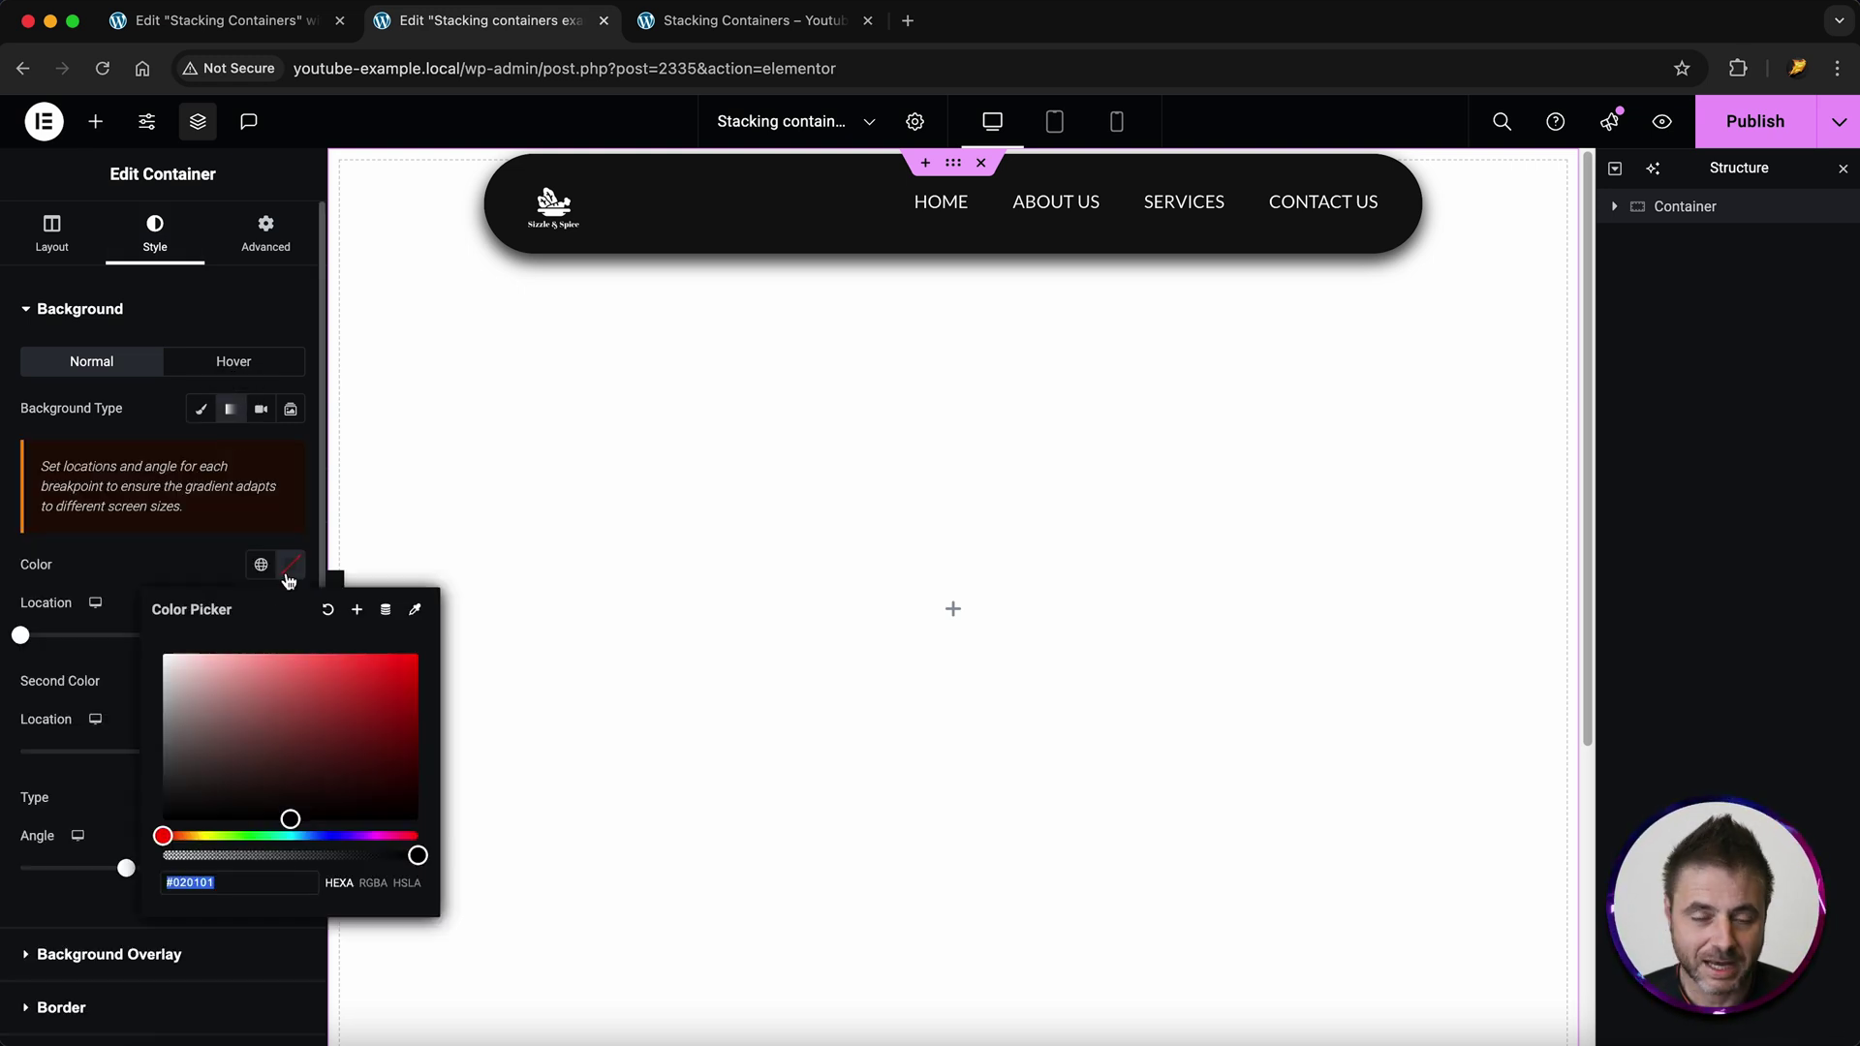
pyautogui.moveTo(174, 679); pyautogui.dragTo(155, 714)
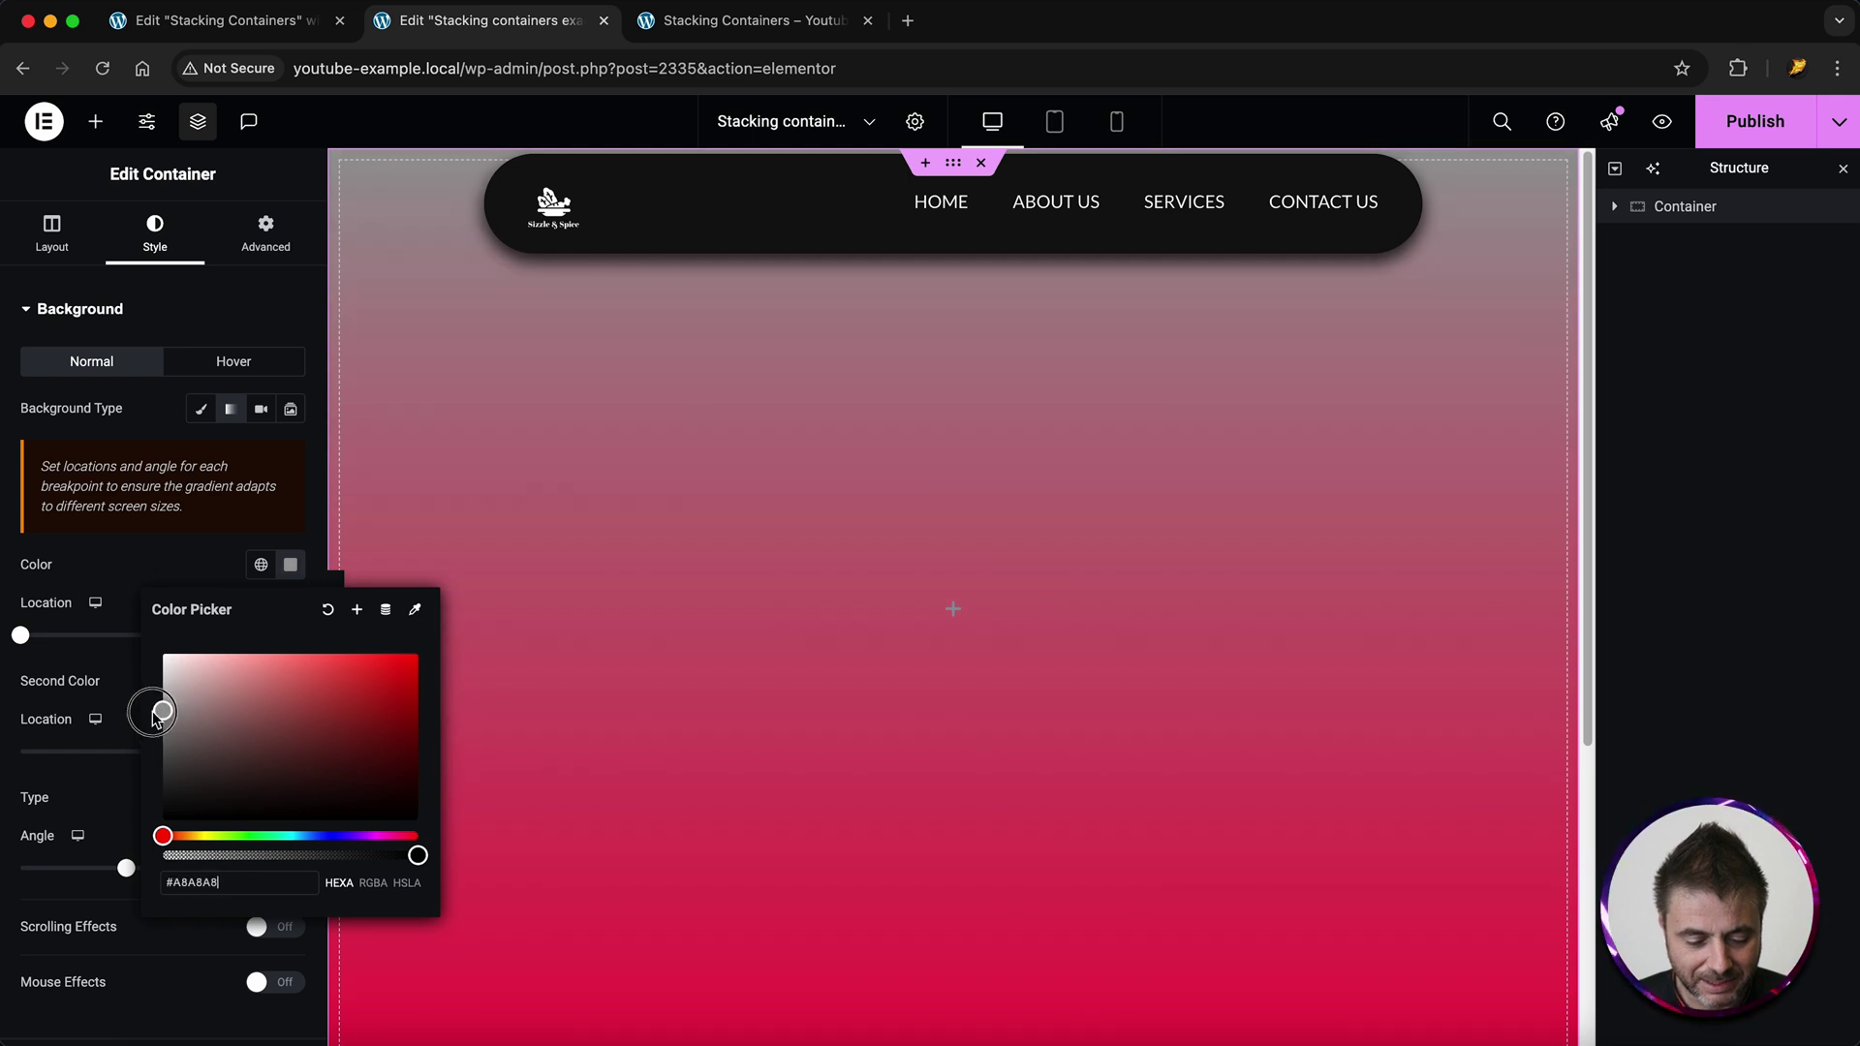
pyautogui.click(153, 572)
pyautogui.click(288, 683)
pyautogui.click(165, 871)
pyautogui.click(188, 676)
pyautogui.click(238, 811)
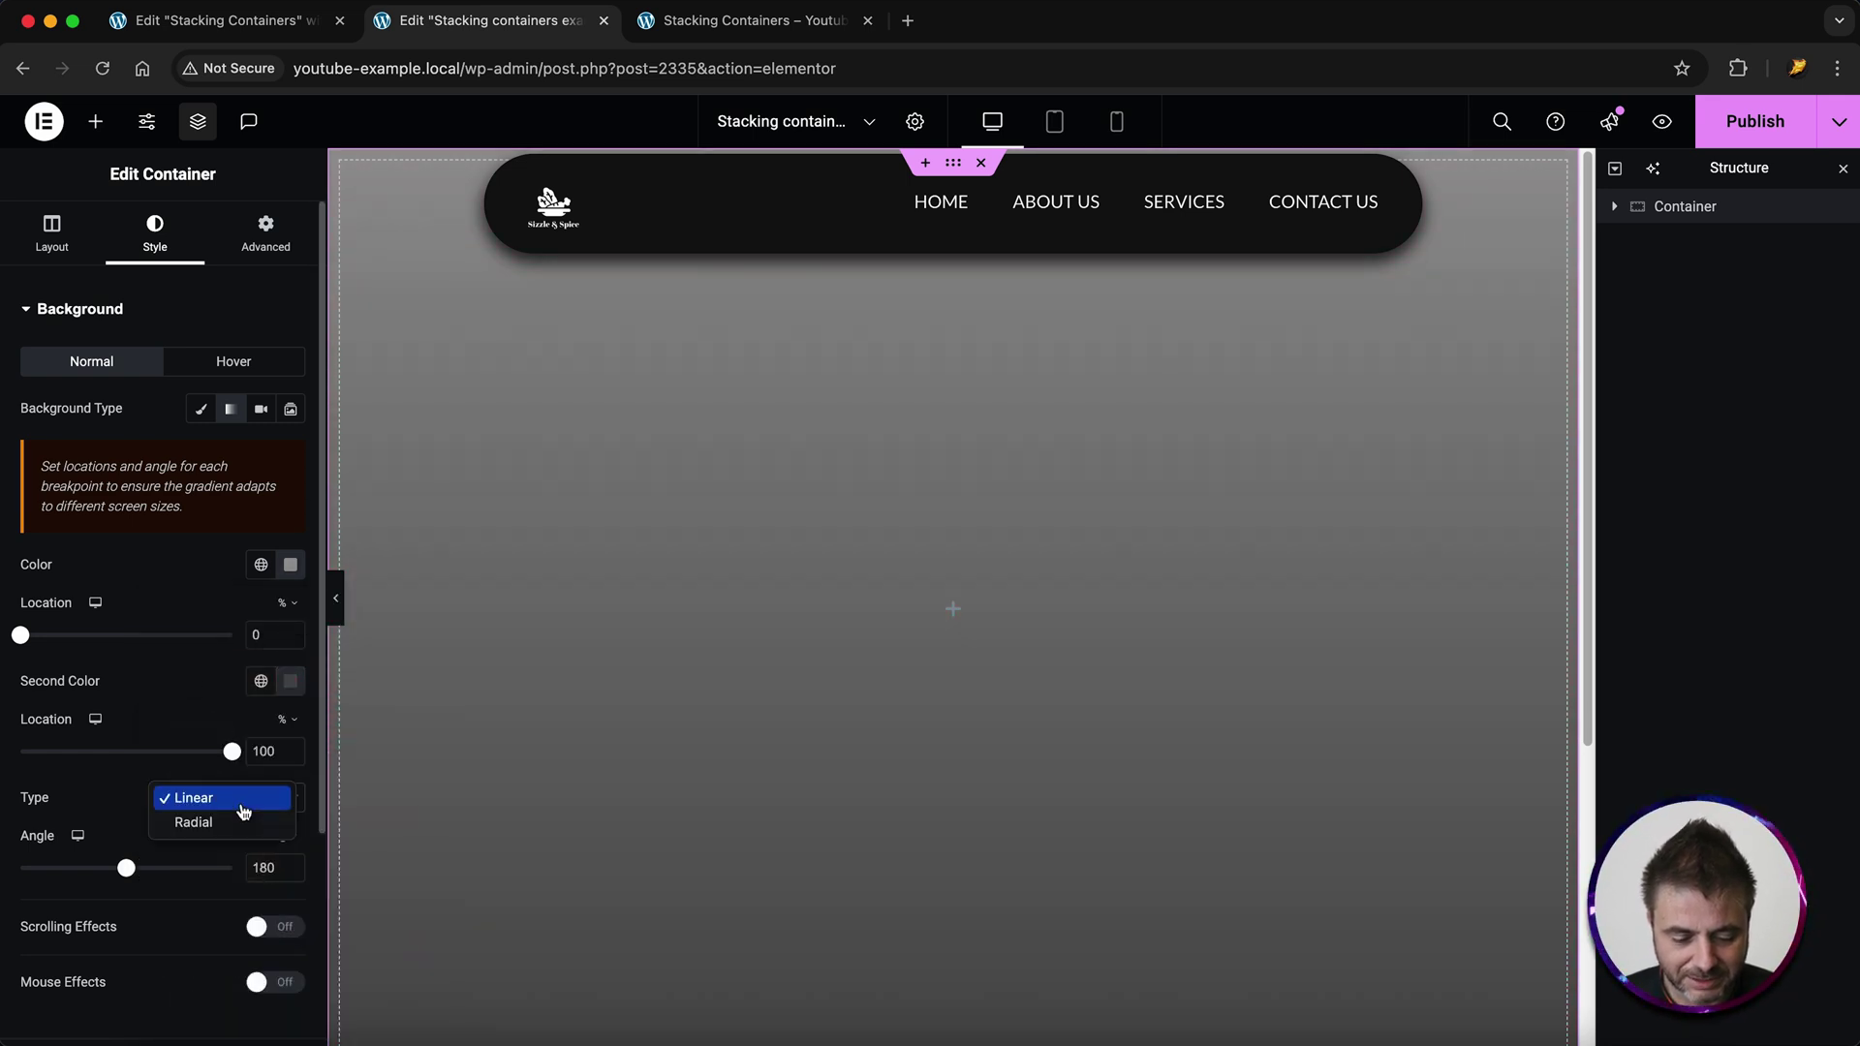
pyautogui.click(235, 821)
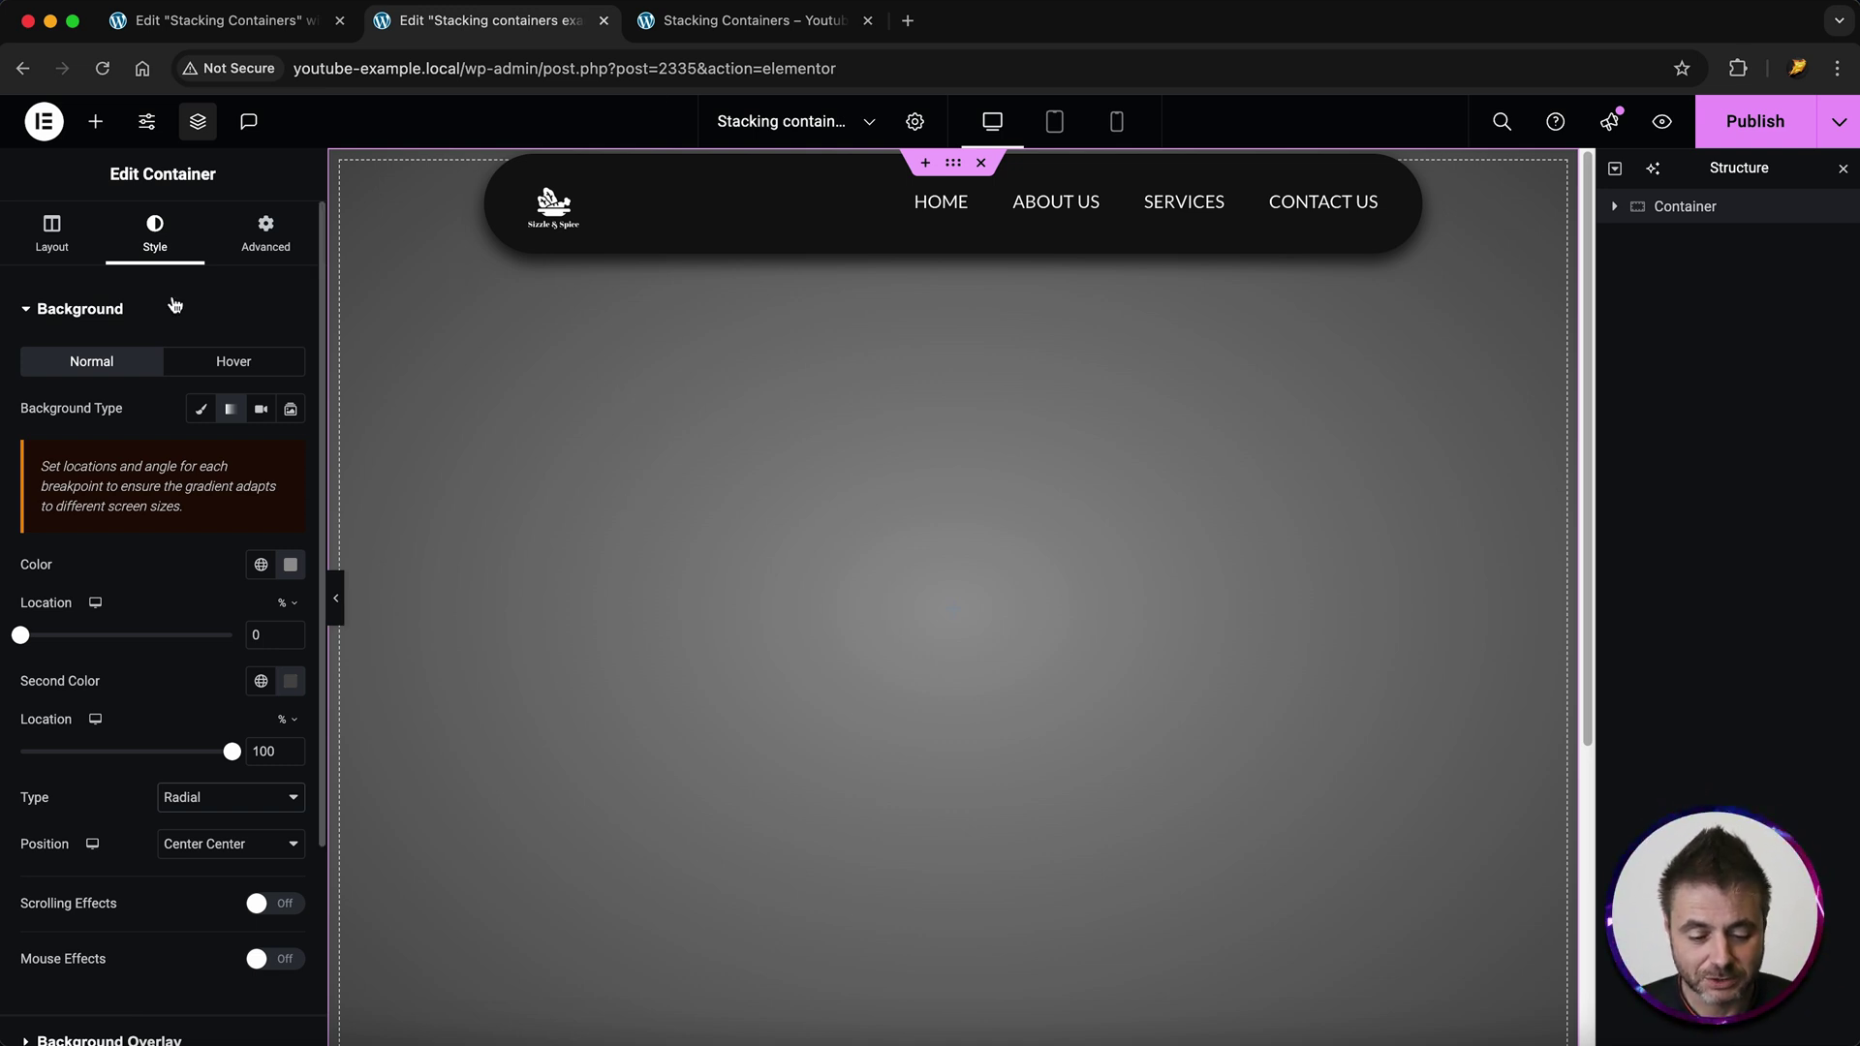
# - Set the container's padding to 250 px top and 150 px bottom
pyautogui.click(266, 237)
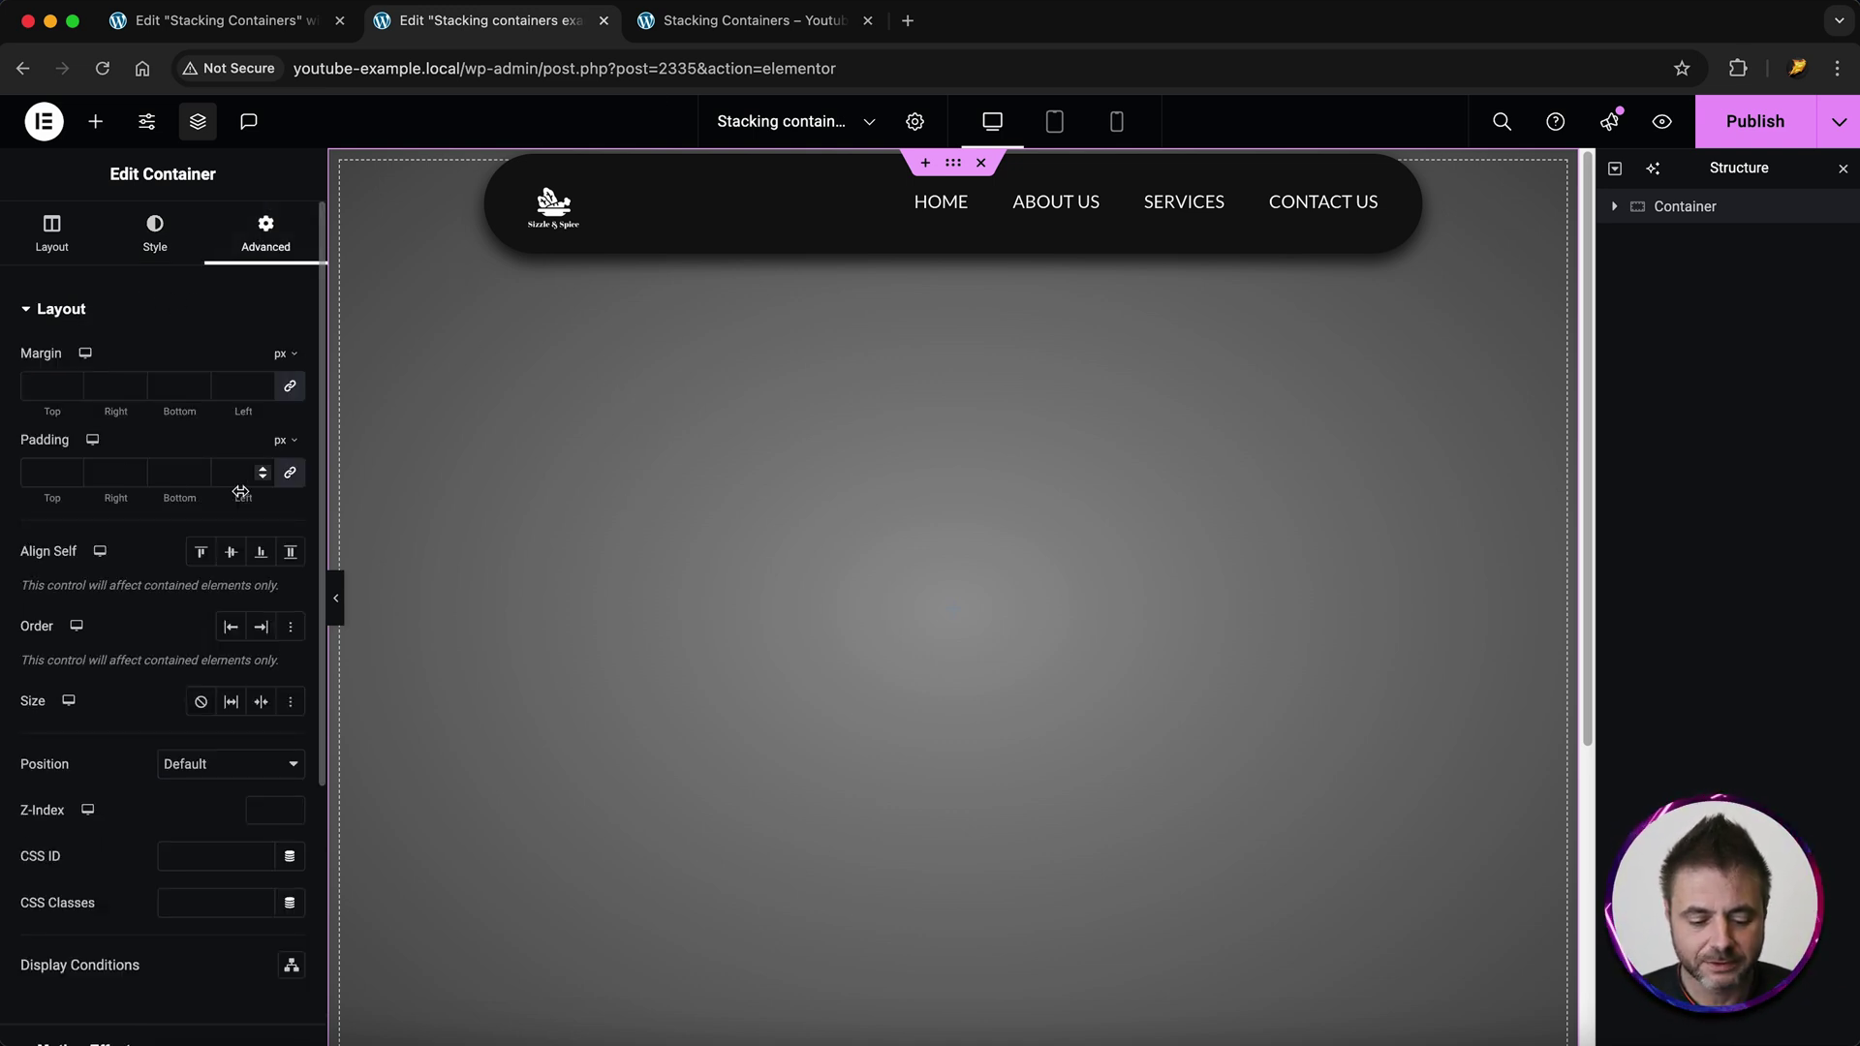
pyautogui.click(289, 472)
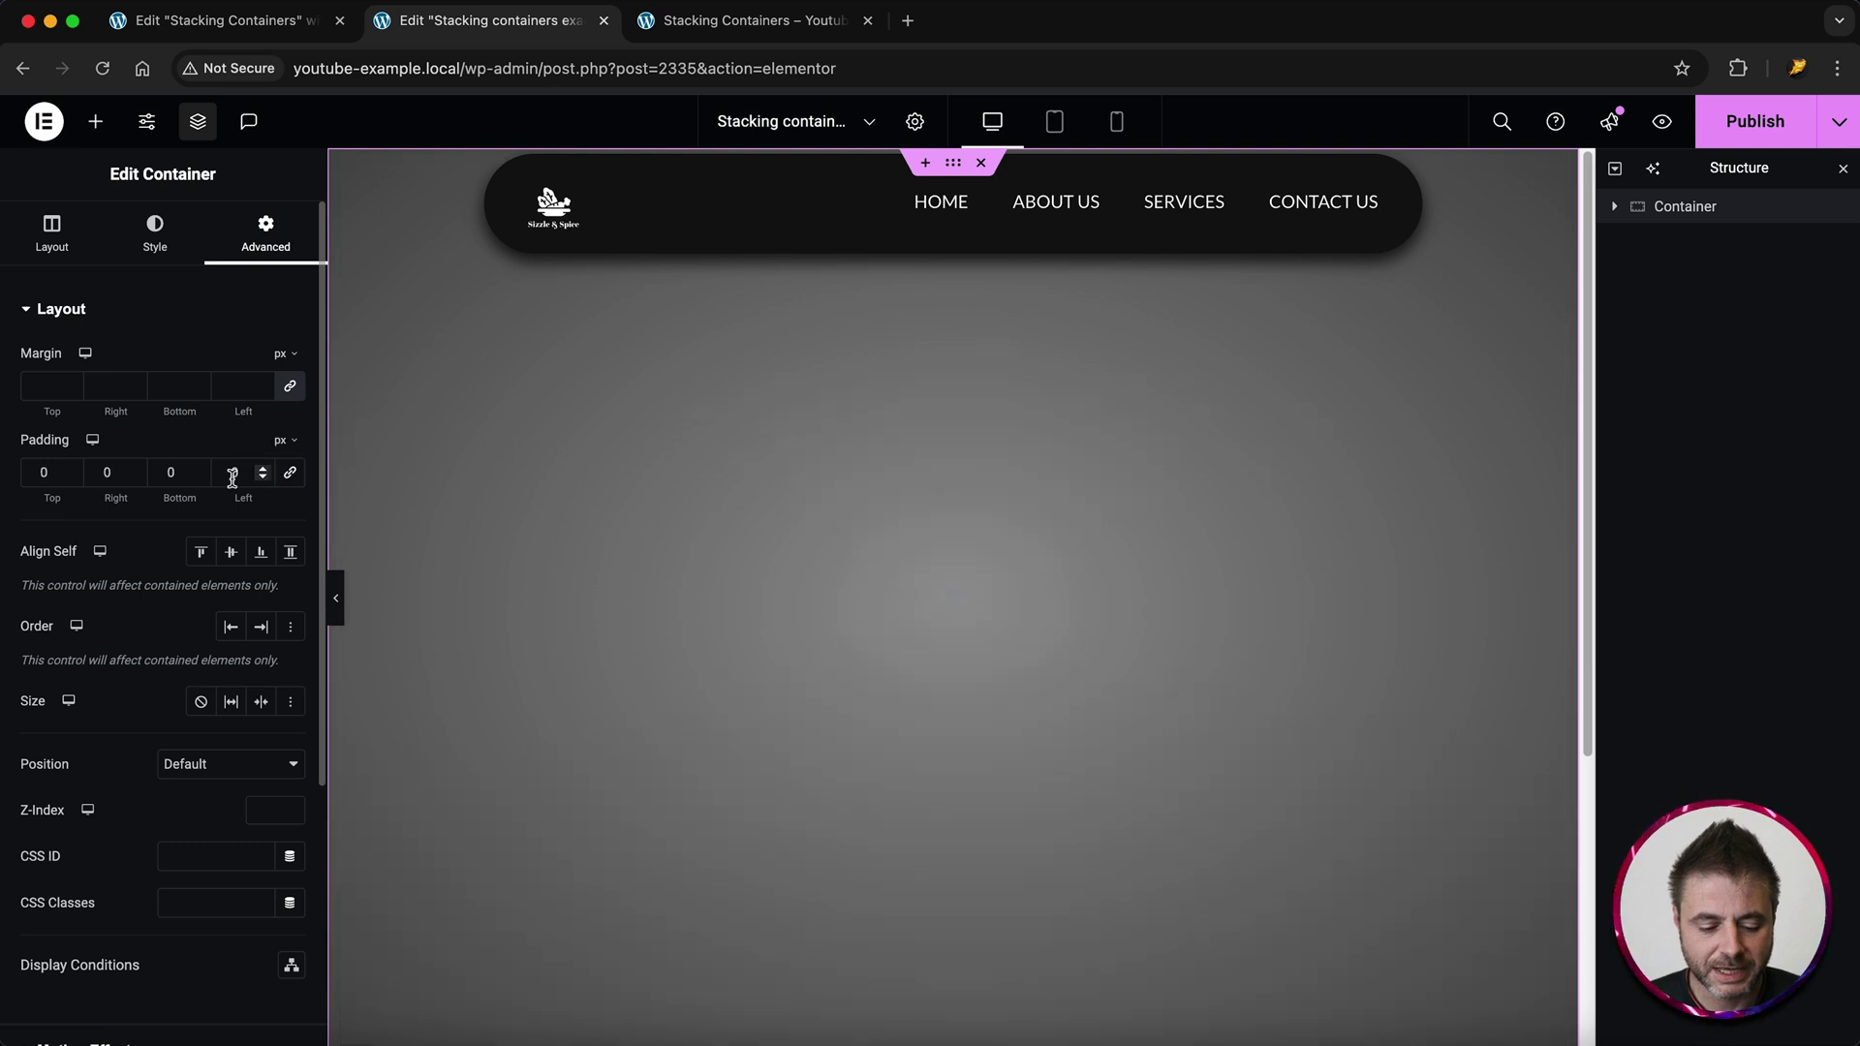
pyautogui.click(41, 473)
pyautogui.write('250')
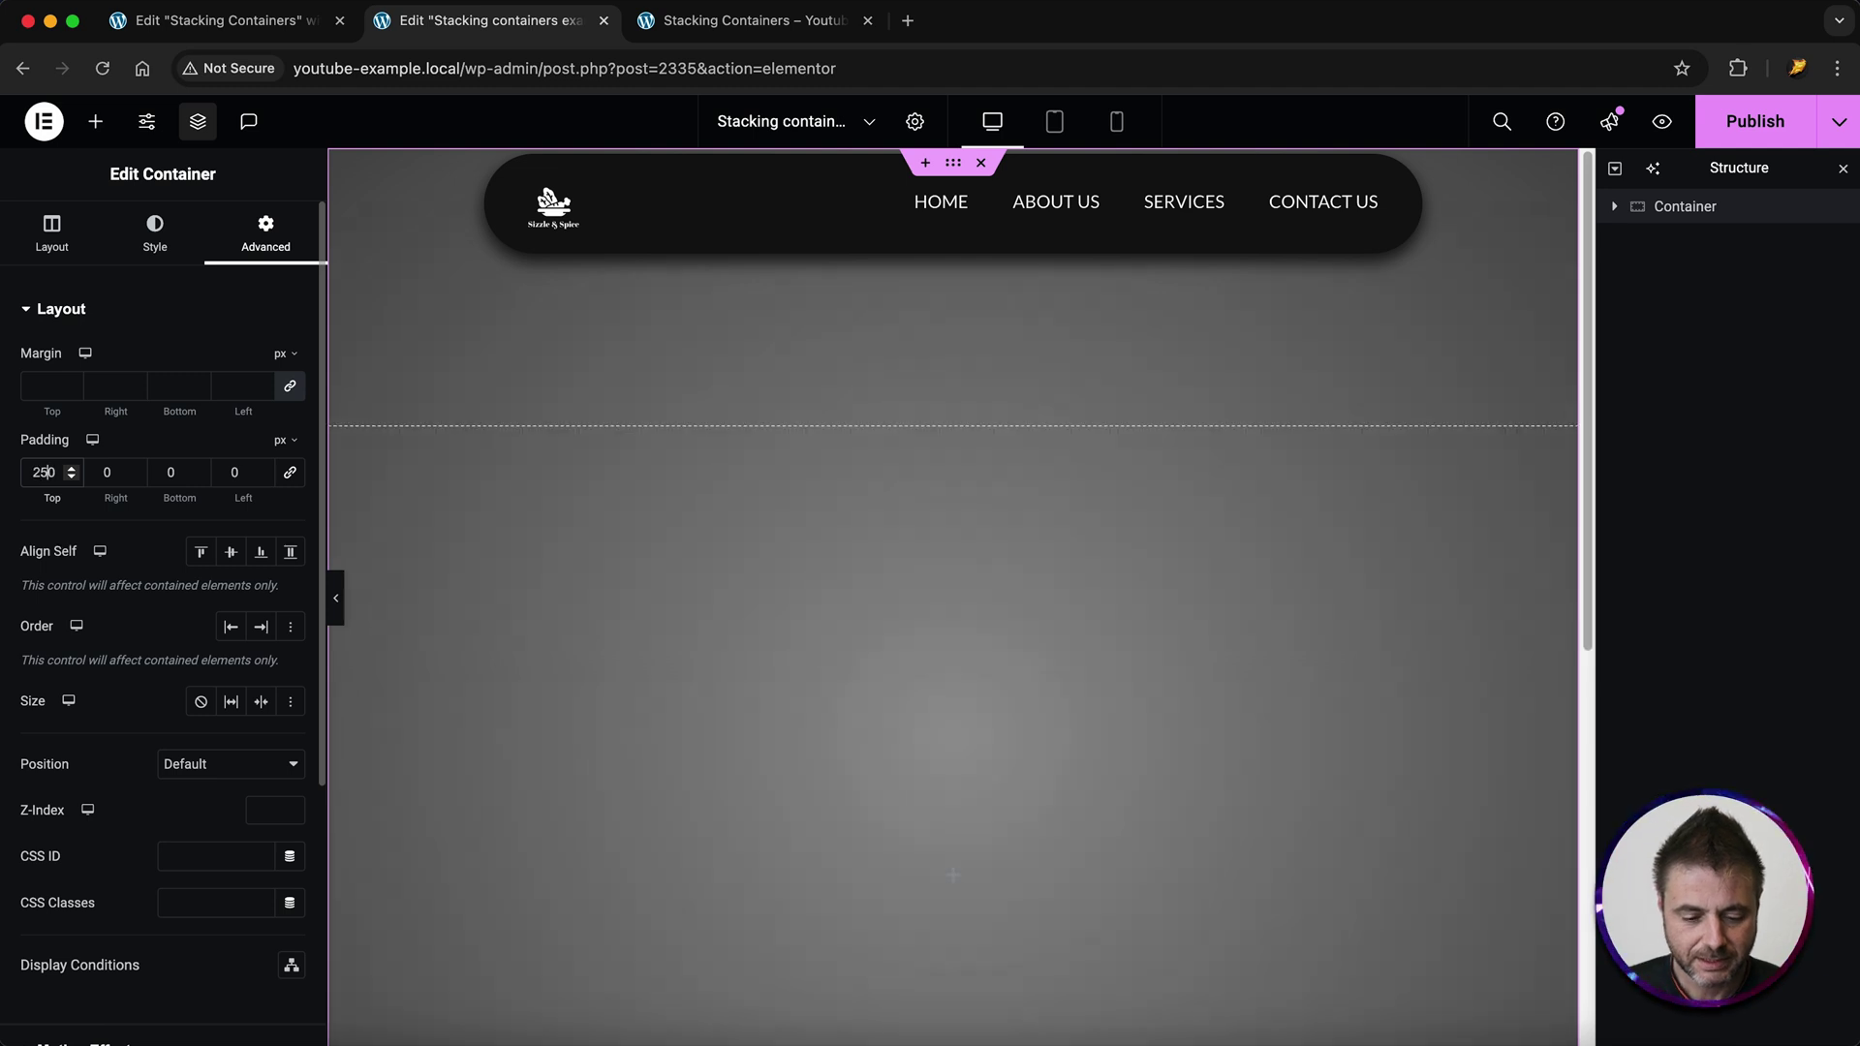
pyautogui.click(168, 472)
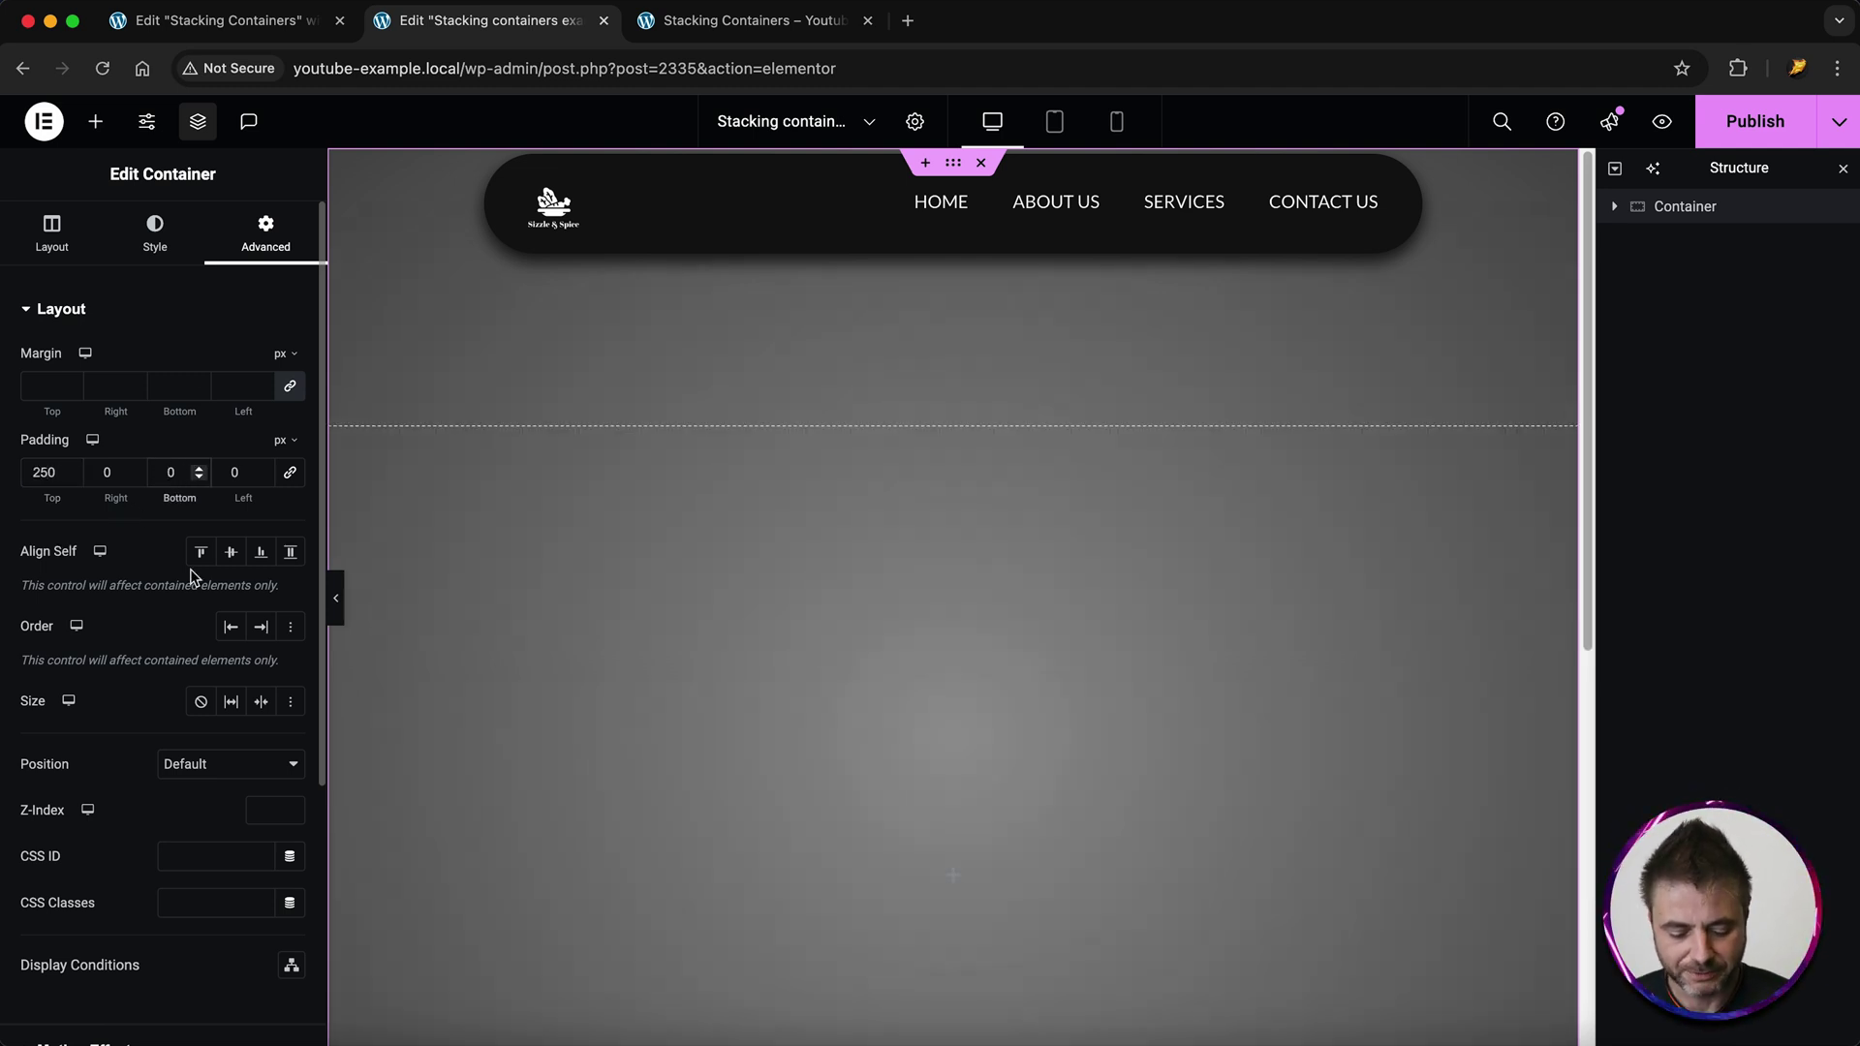
pyautogui.write('15')
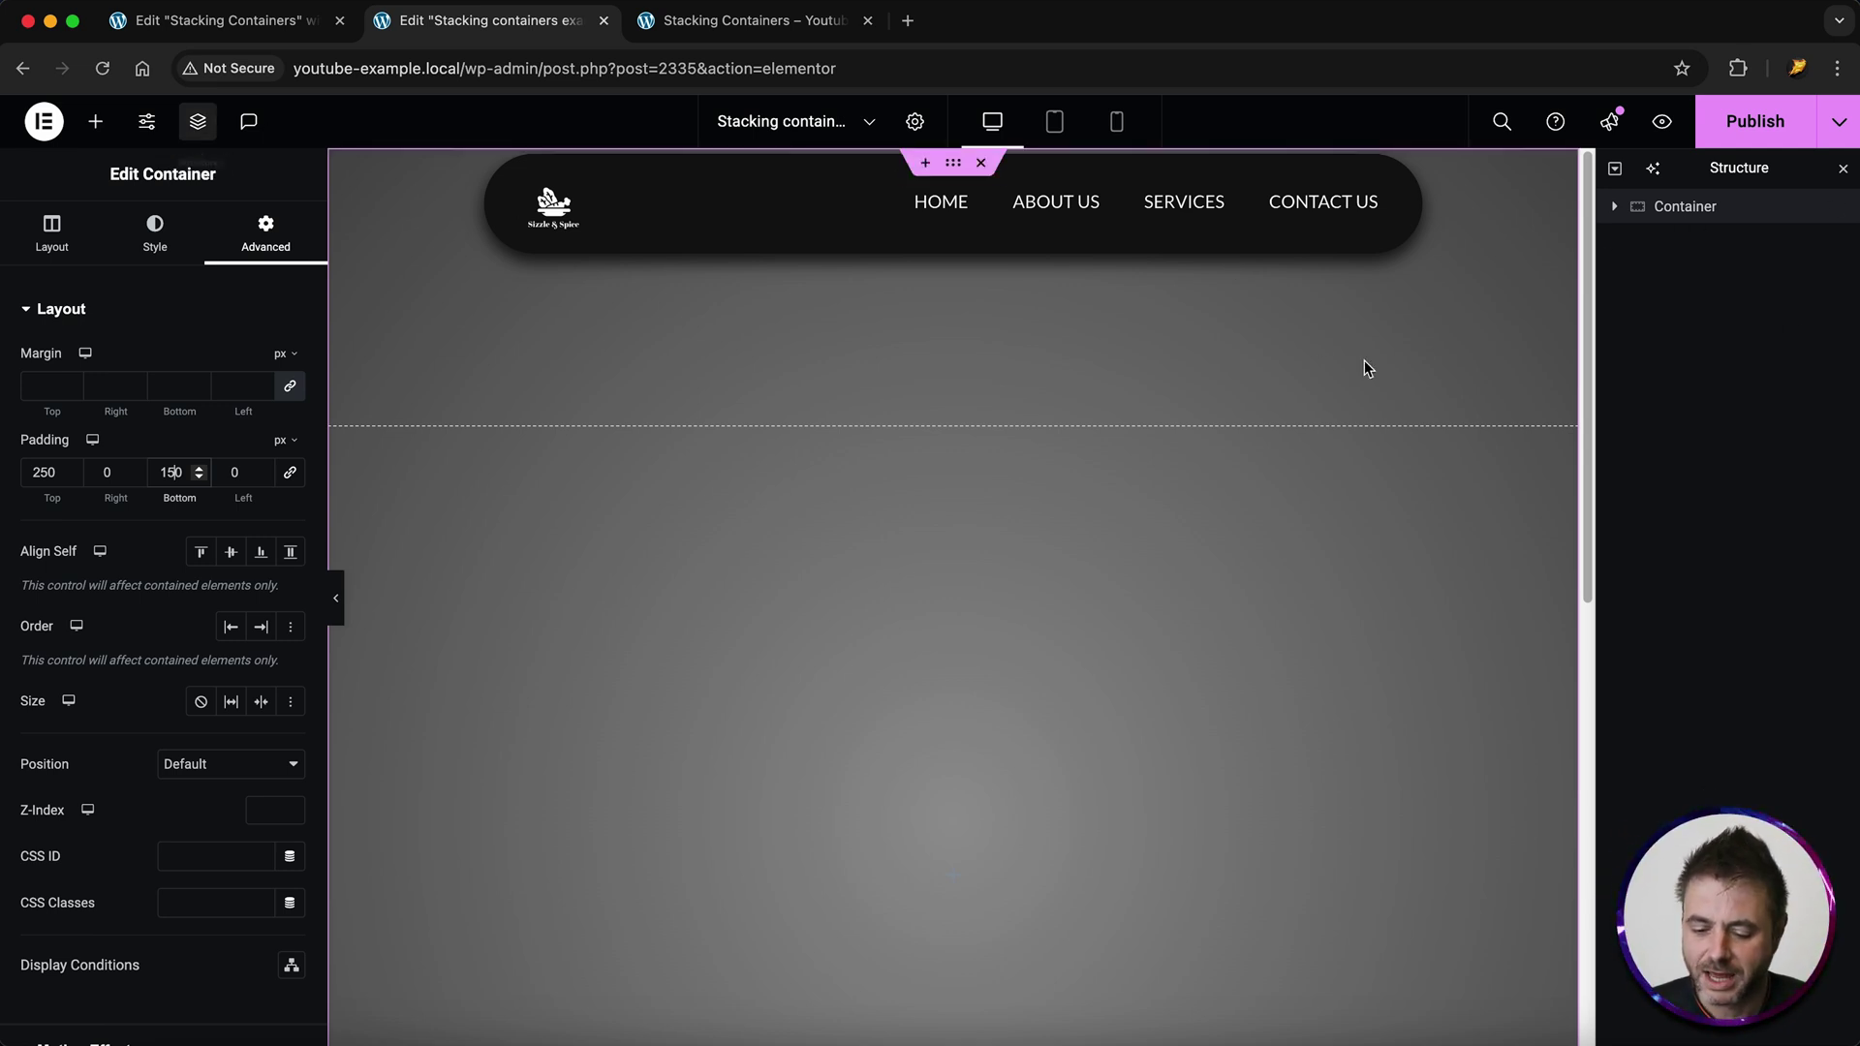
# - Rename the container 'section' in the Structure panel
pyautogui.doubleClick(1690, 207)
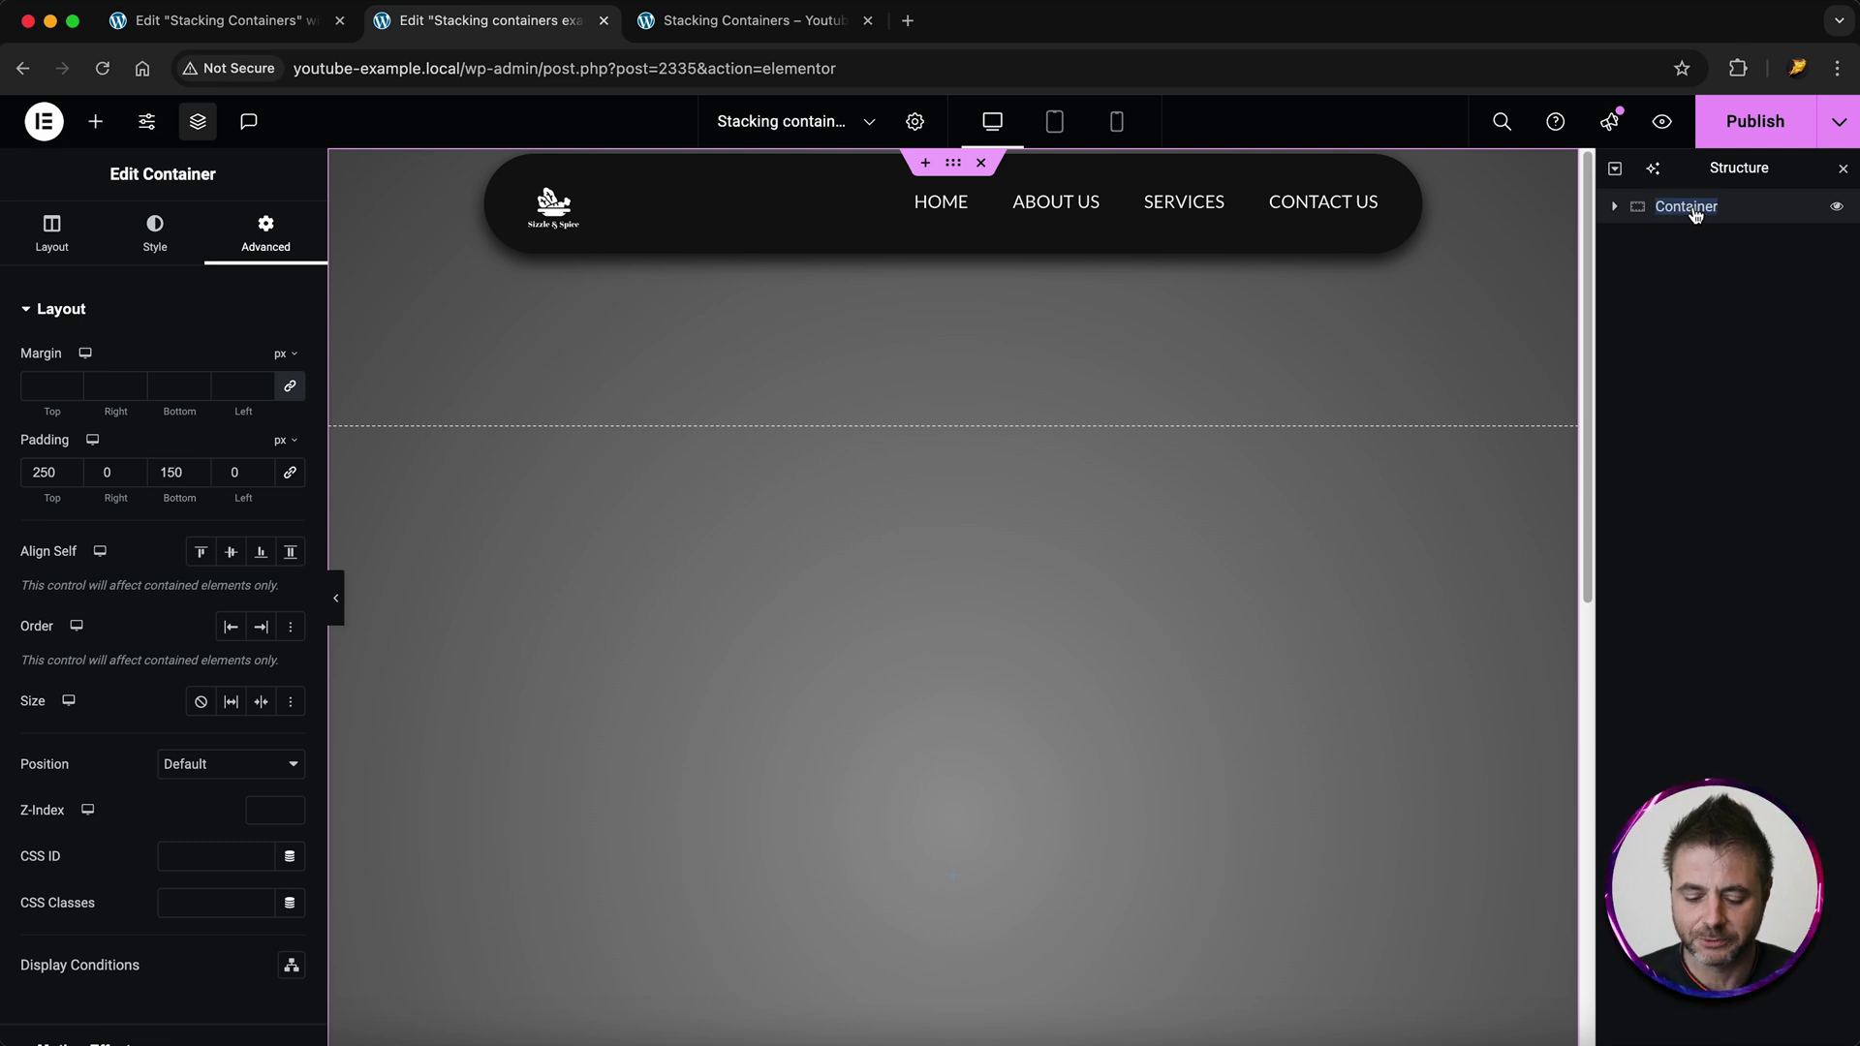
pyautogui.write('section')
pyautogui.press('Return')
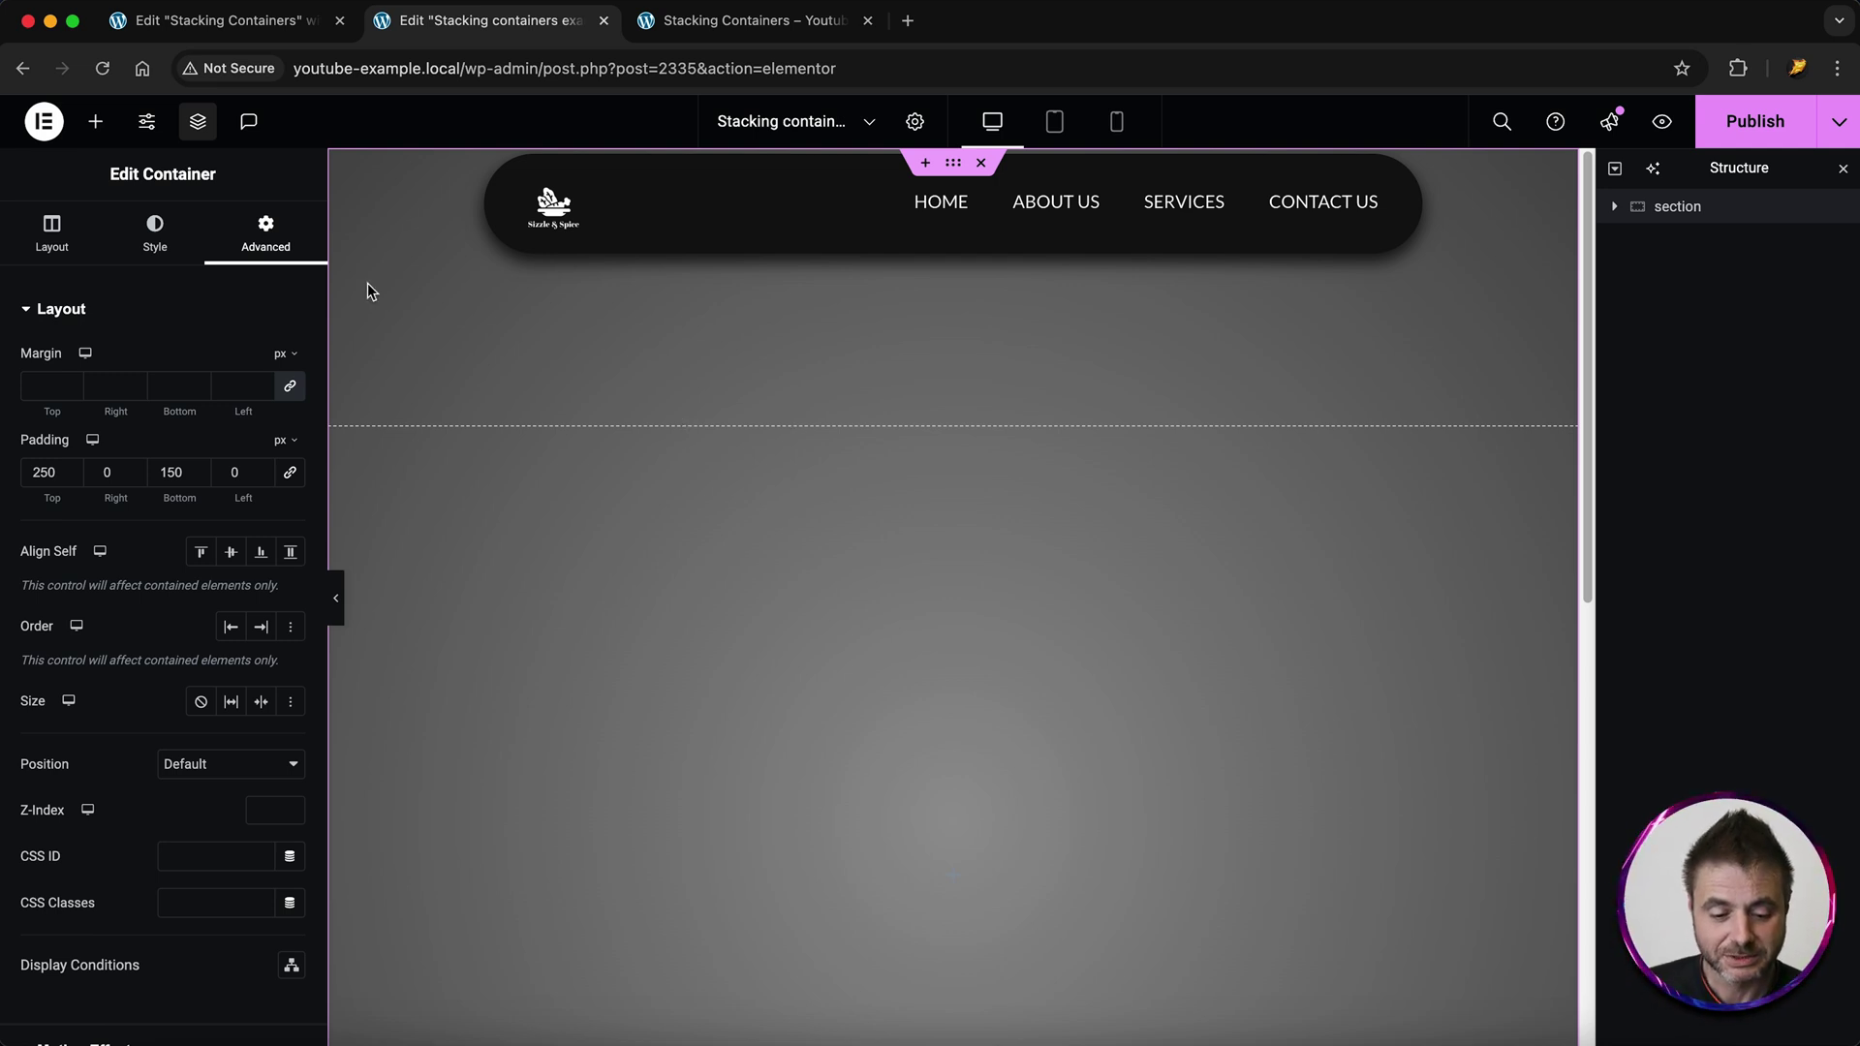
# - Add an inner container to the section and rename it 'Card'
pyautogui.click(100, 126)
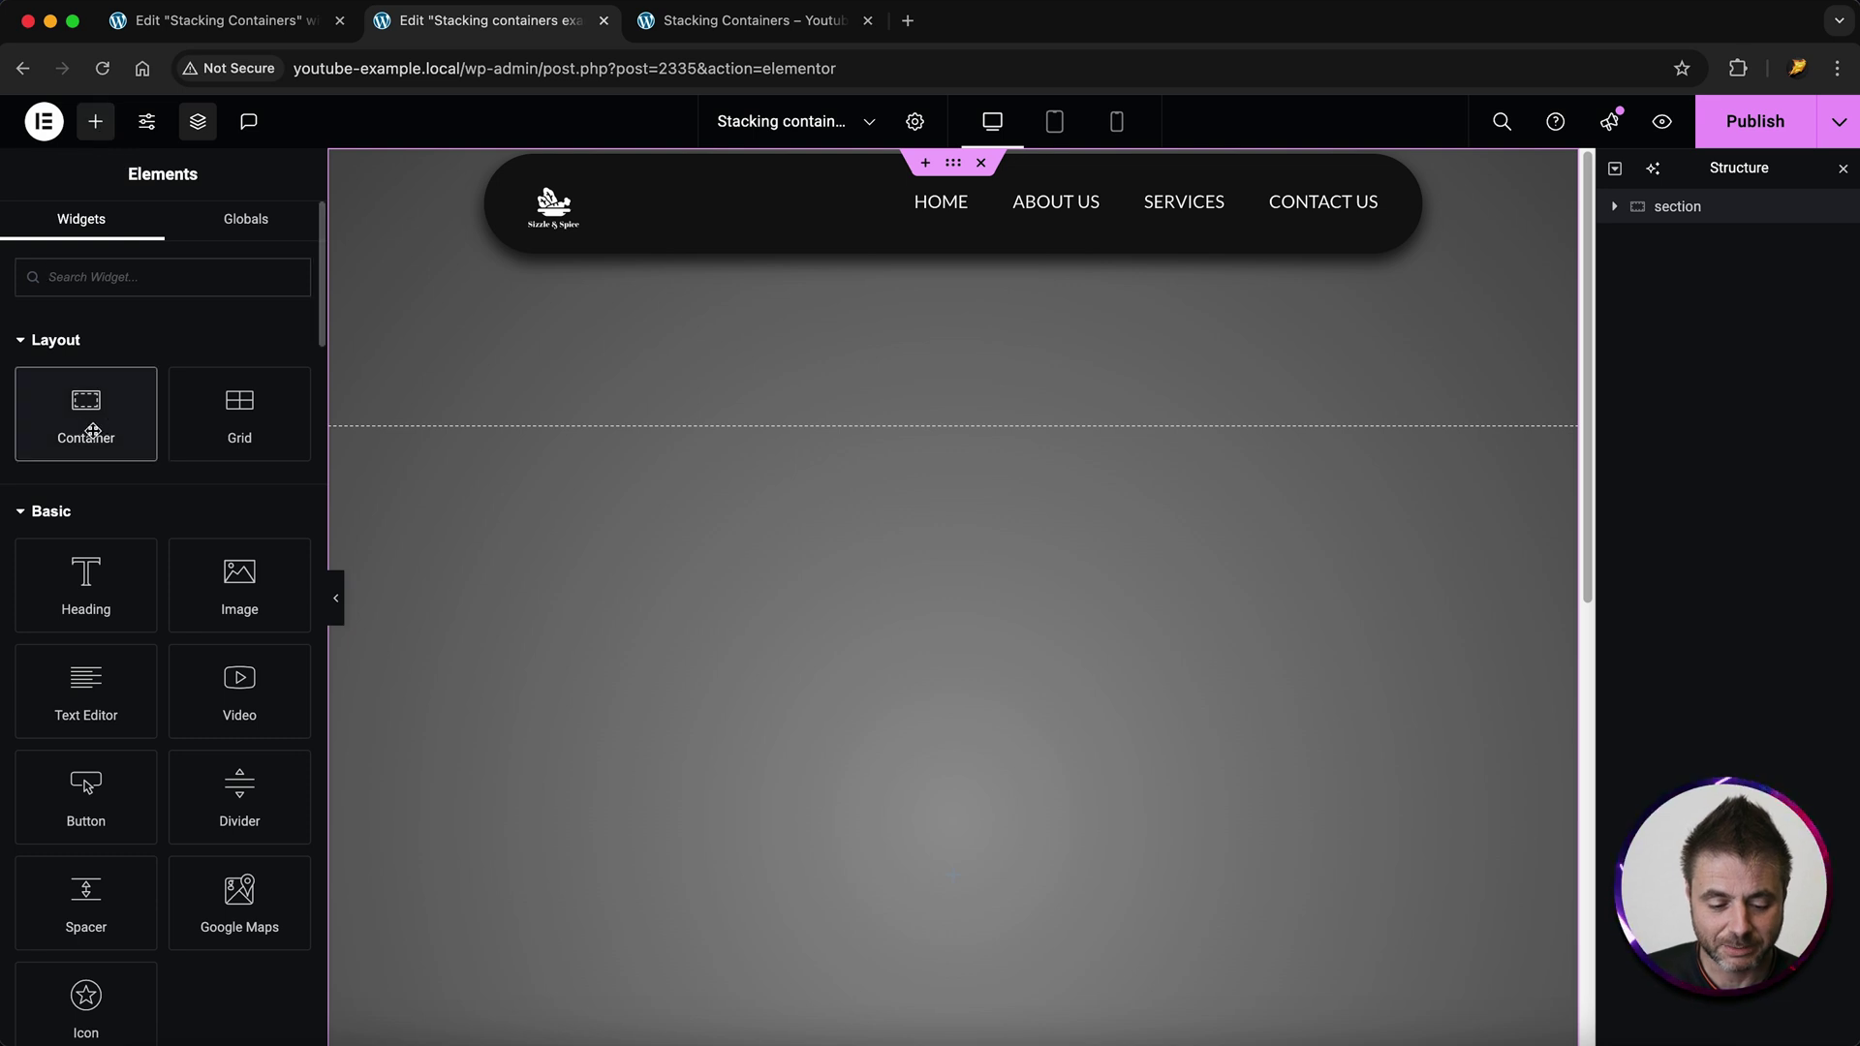
pyautogui.click(85, 419)
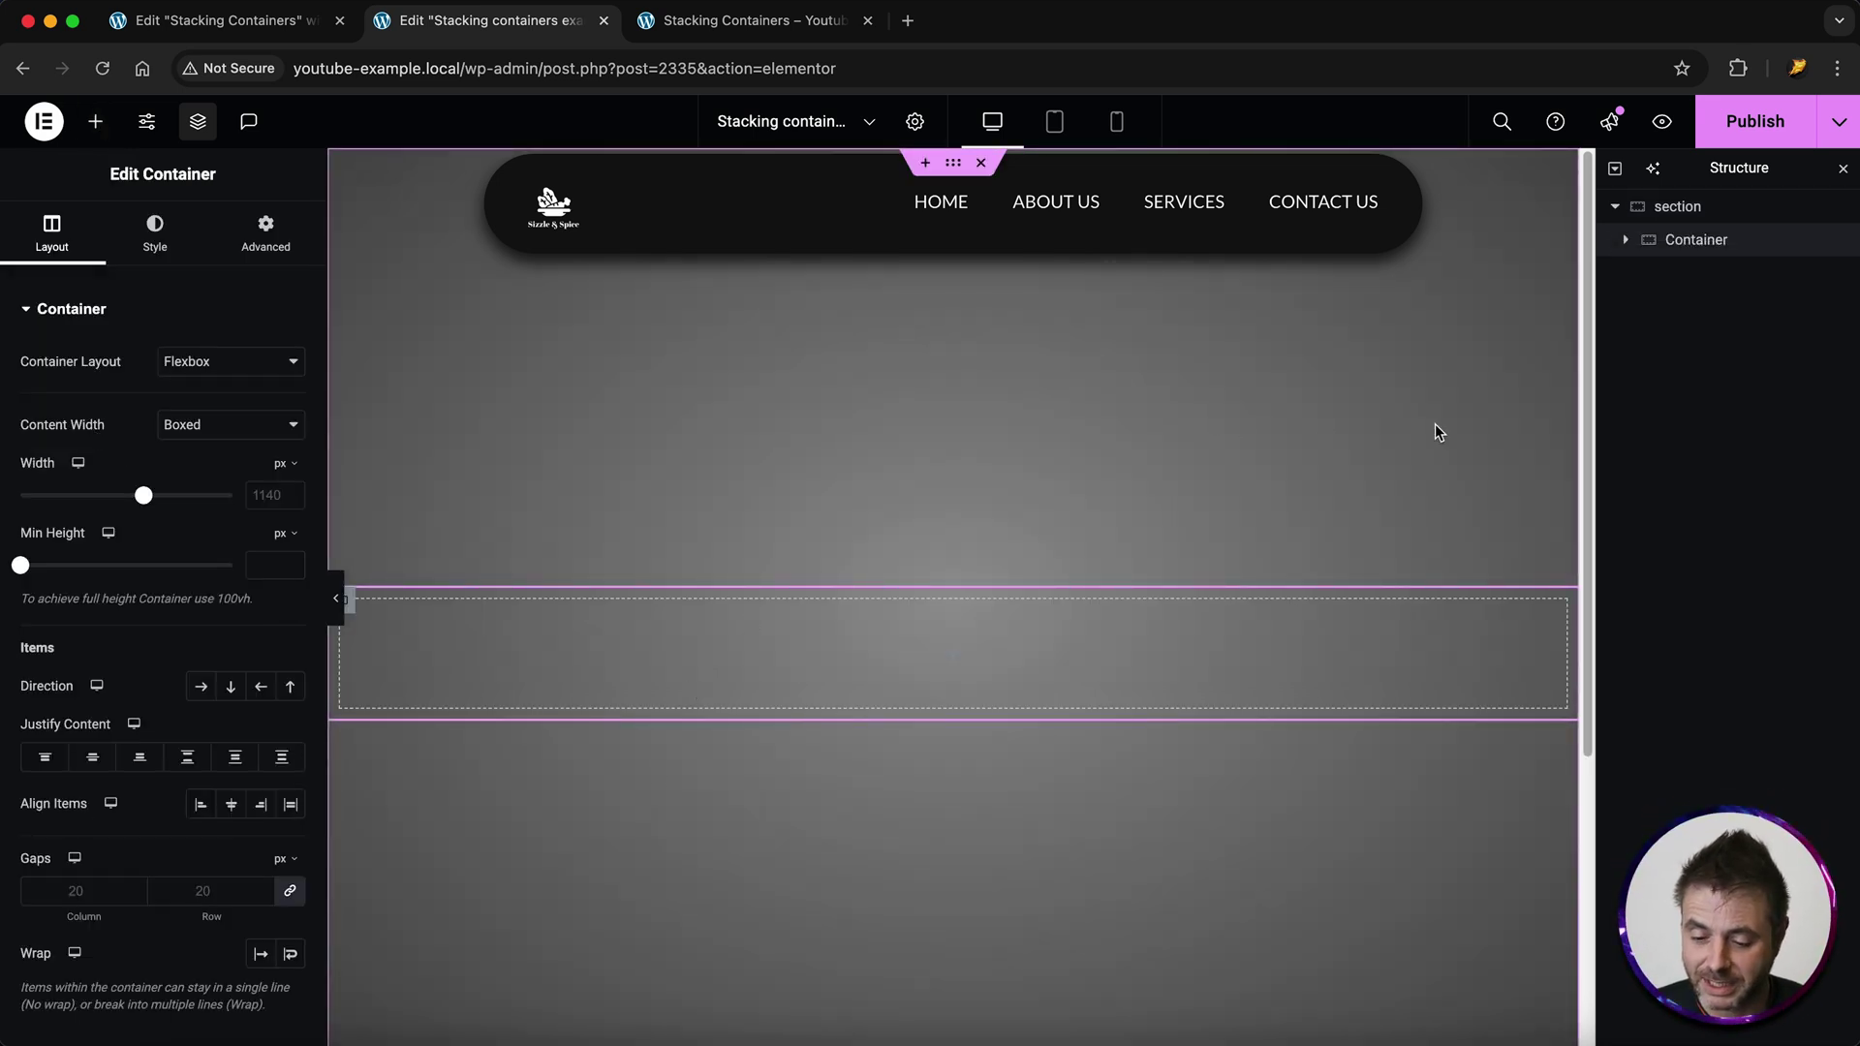
pyautogui.doubleClick(1700, 240)
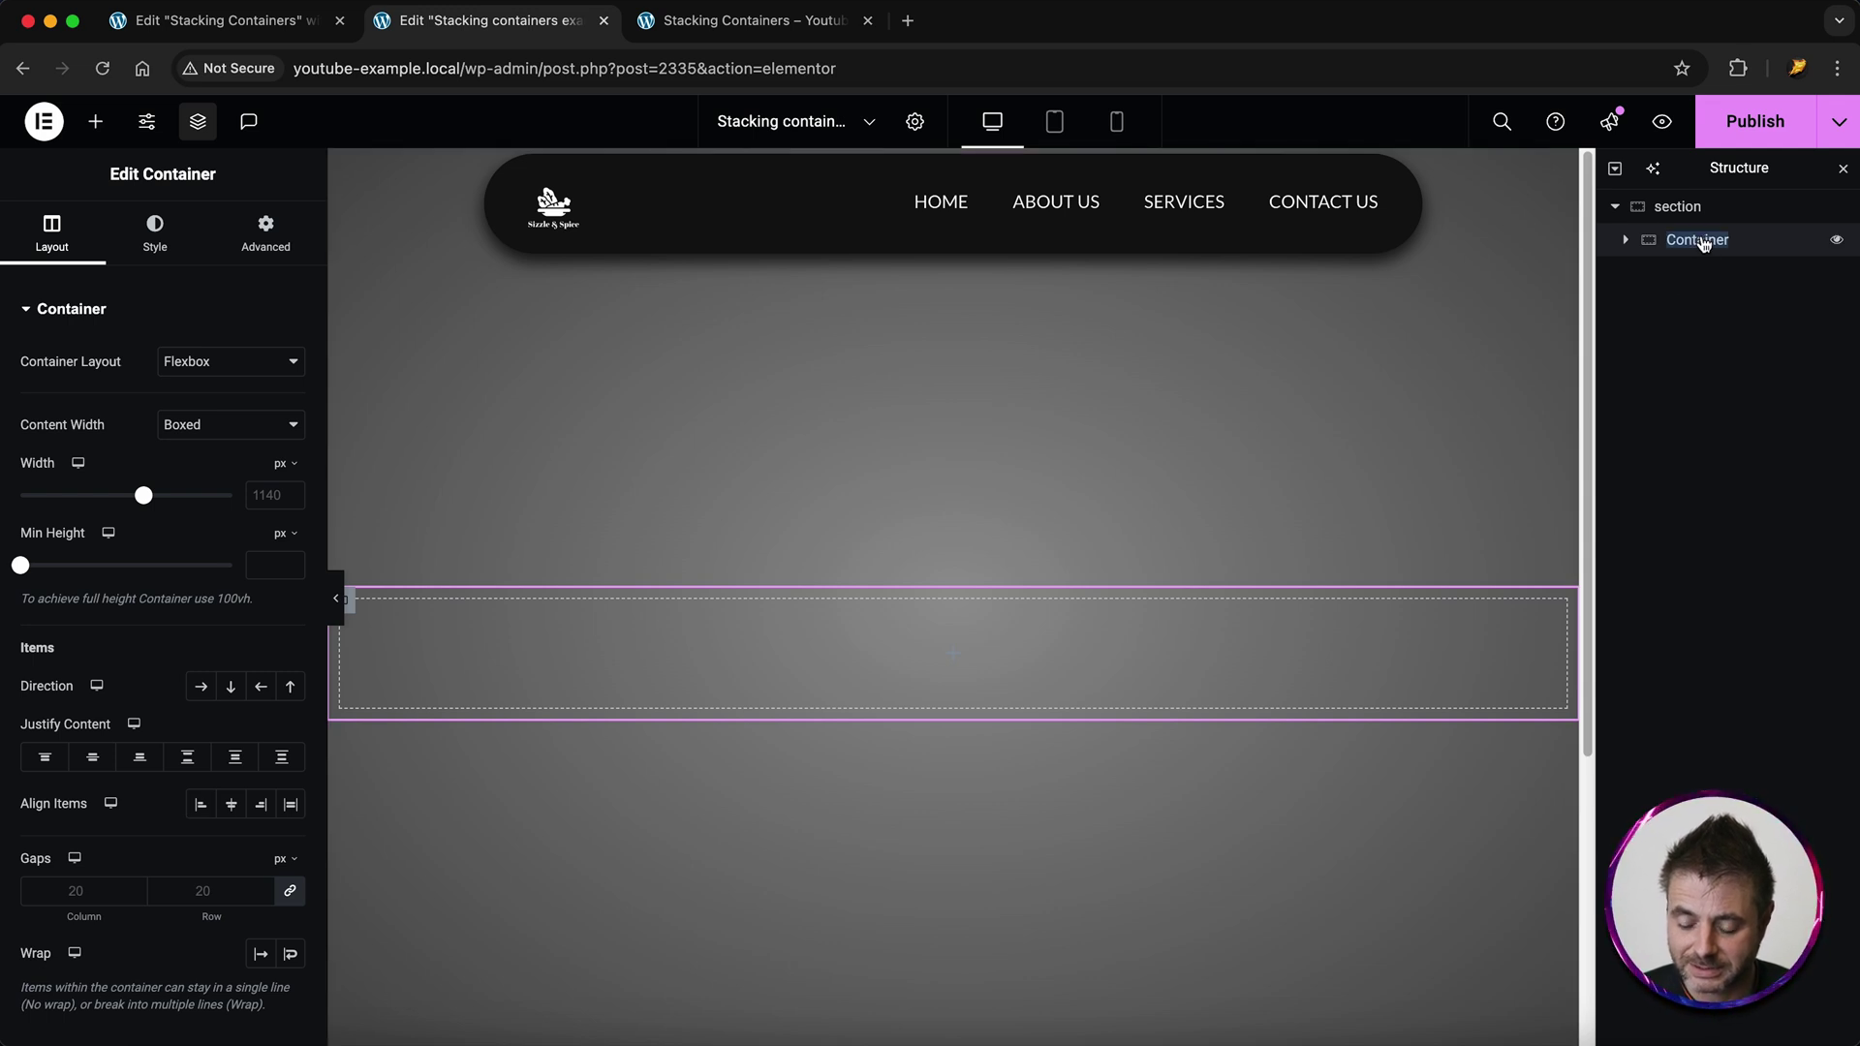
pyautogui.write('Card')
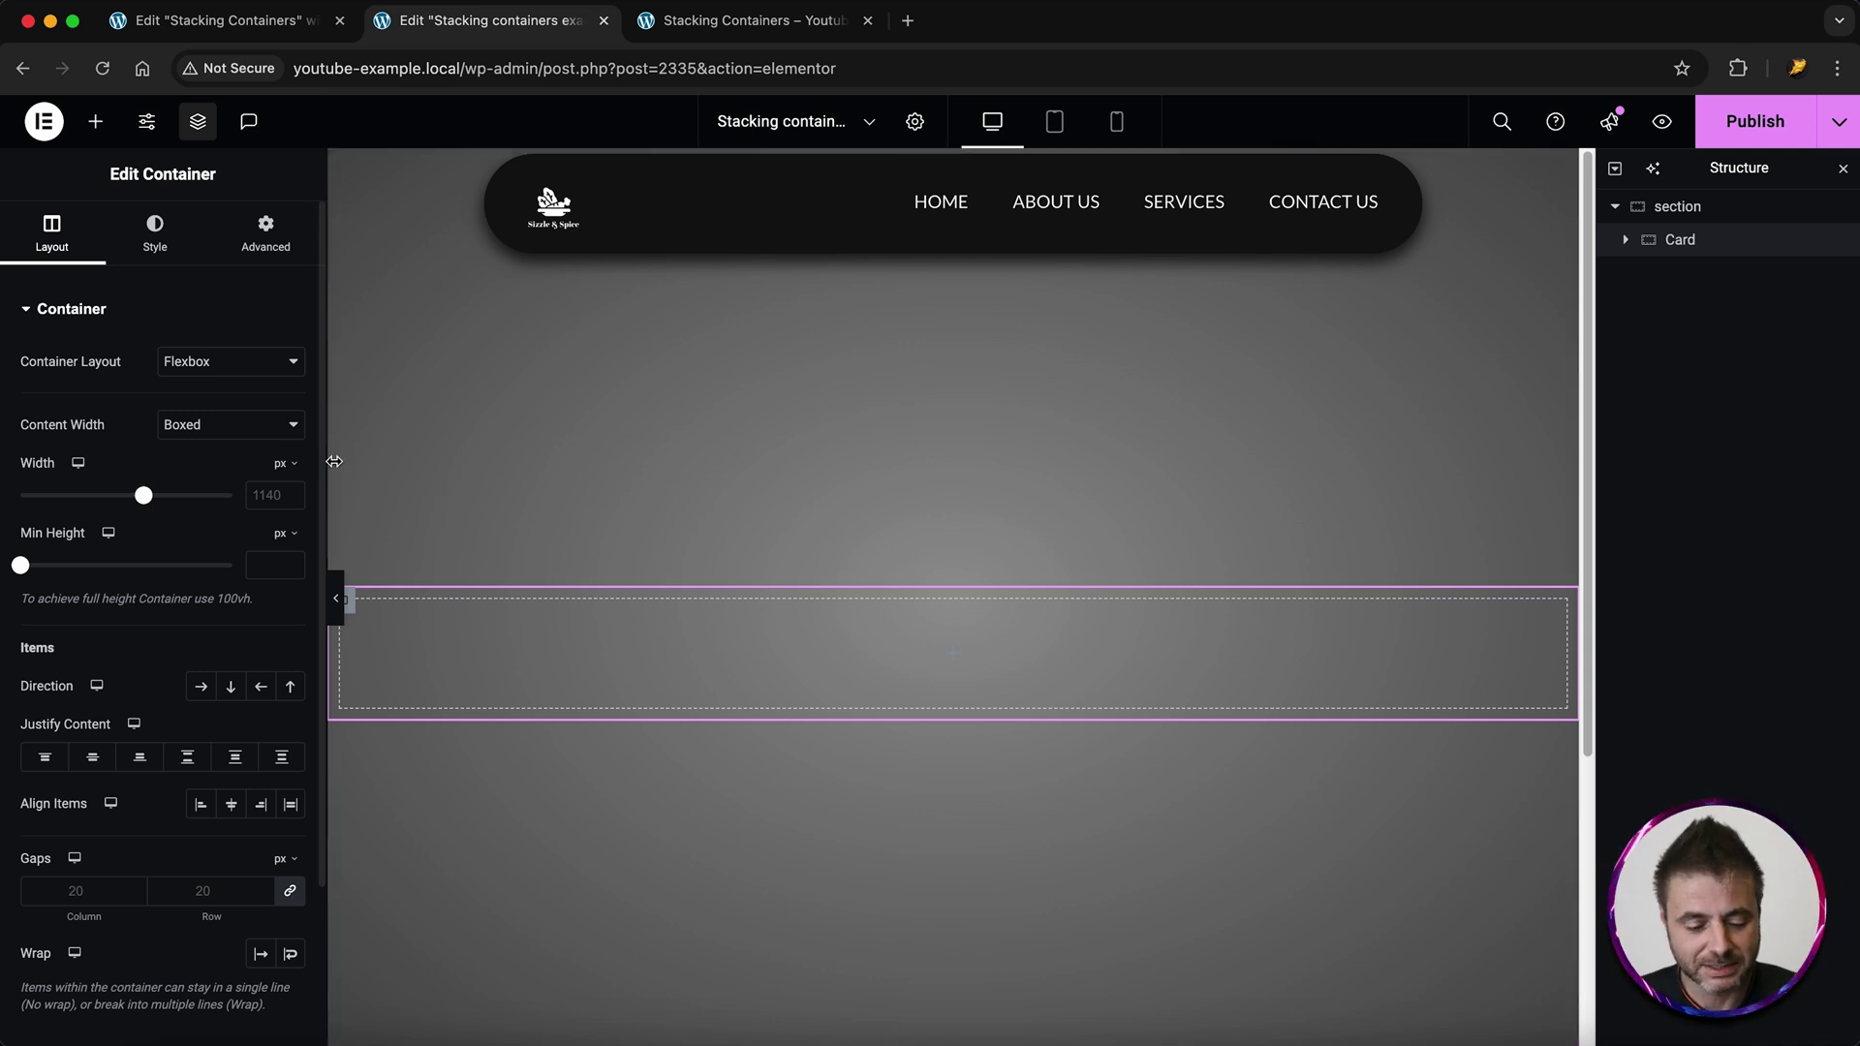
# - Set the Card to Full Width content, 75% width and 50 vh minimum height
pyautogui.click(183, 423)
pyautogui.click(187, 466)
pyautogui.moveTo(229, 495); pyautogui.dragTo(179, 502)
pyautogui.click(278, 535)
pyautogui.click(272, 638)
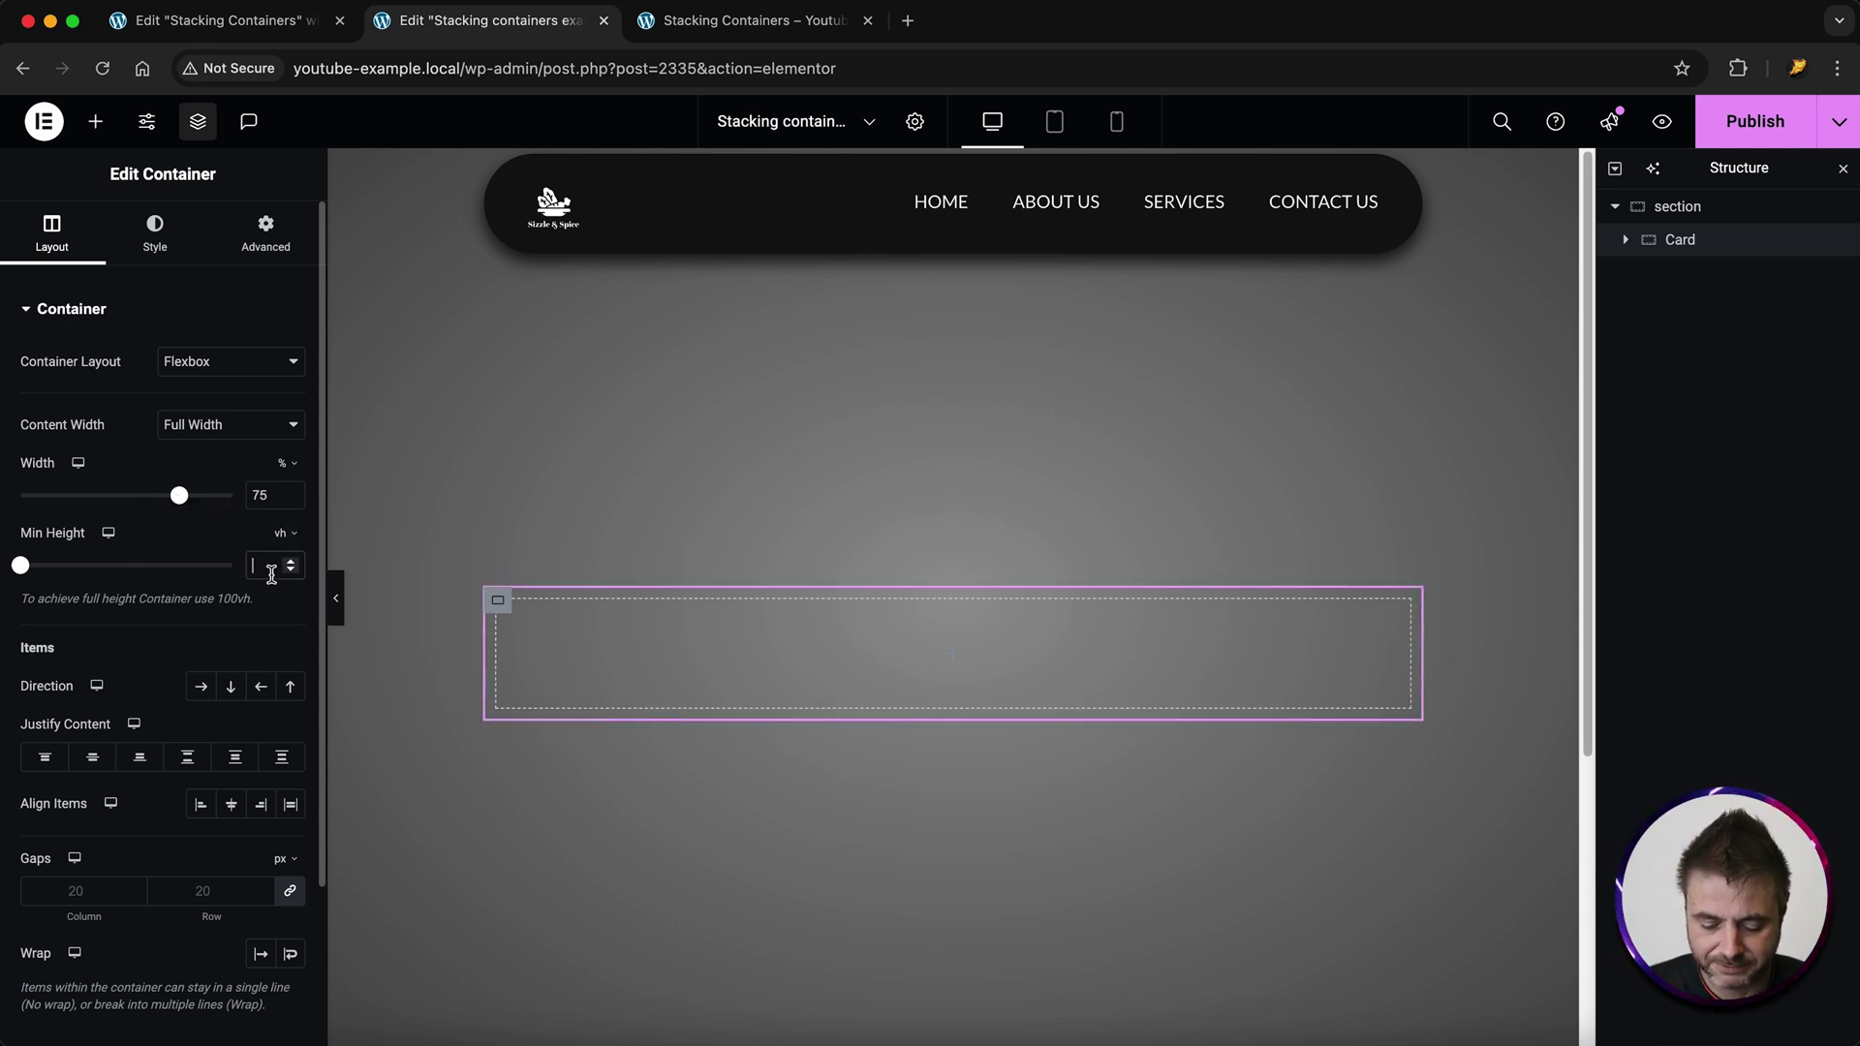
pyautogui.write('50')
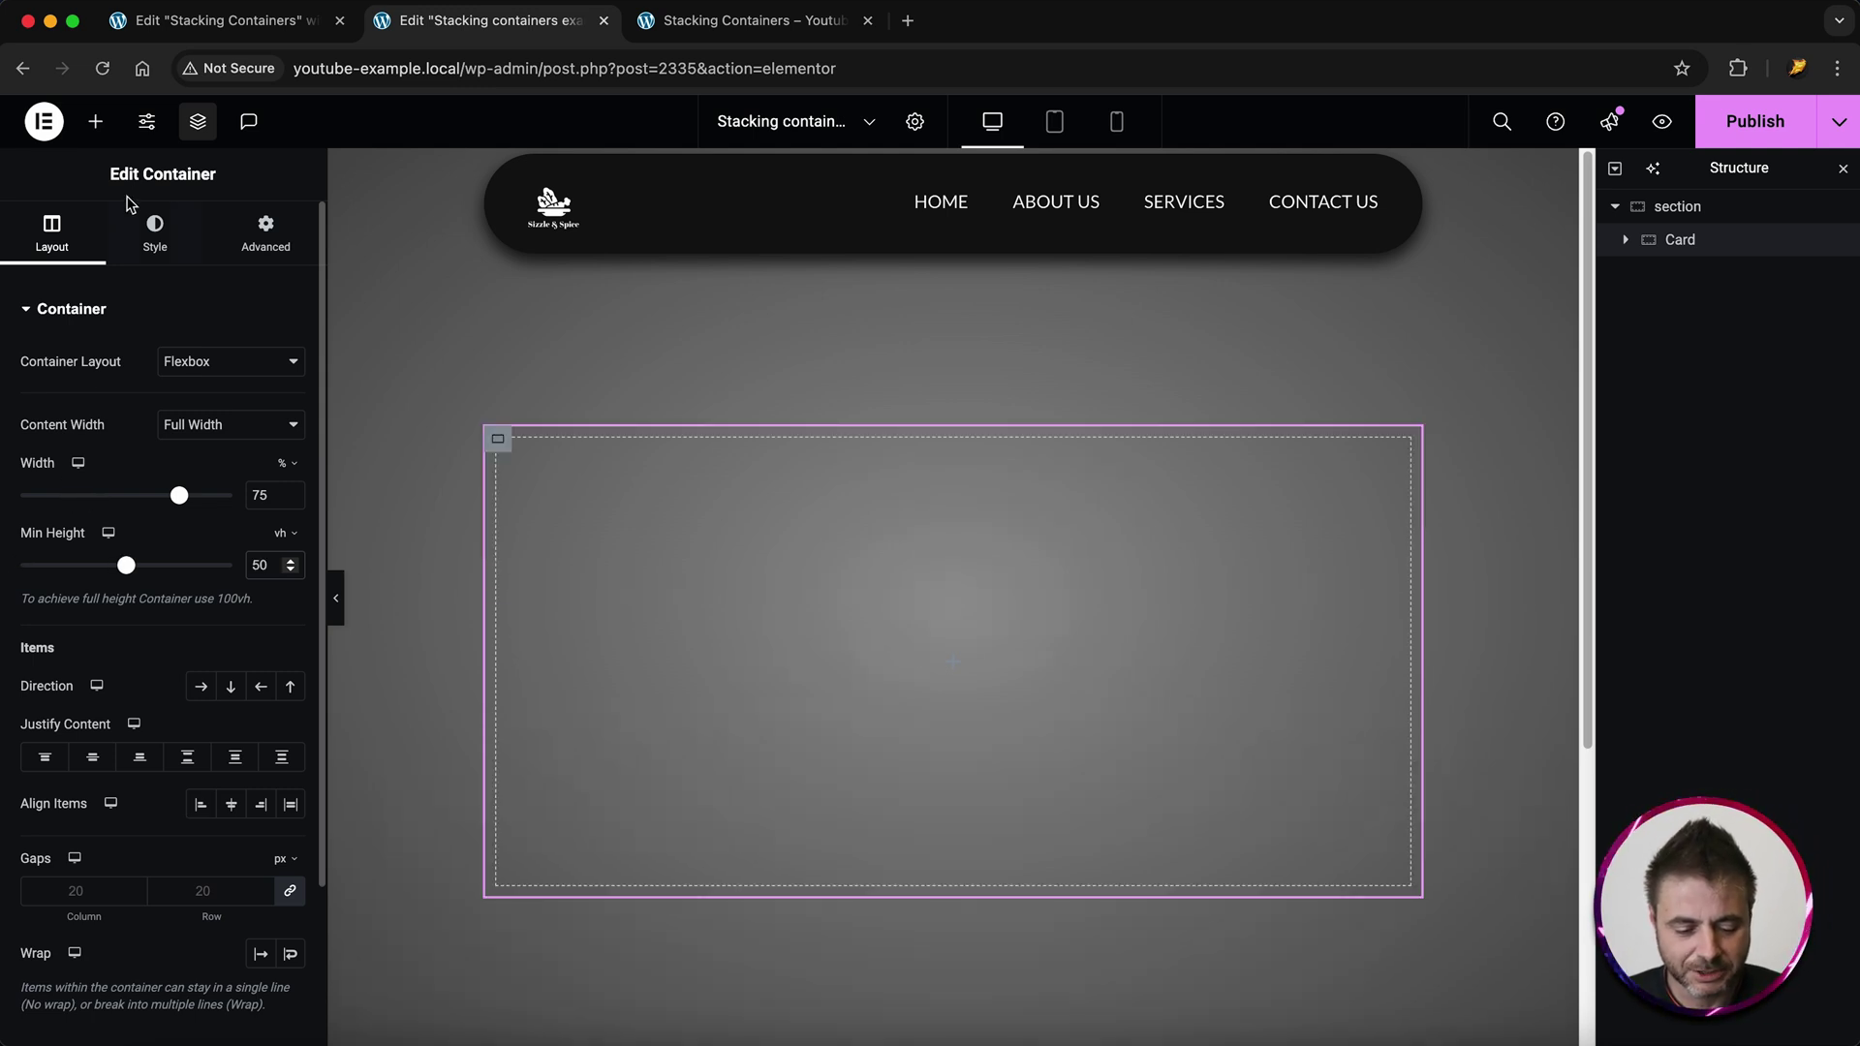
# - Give the Card a solid red classic background
pyautogui.click(145, 230)
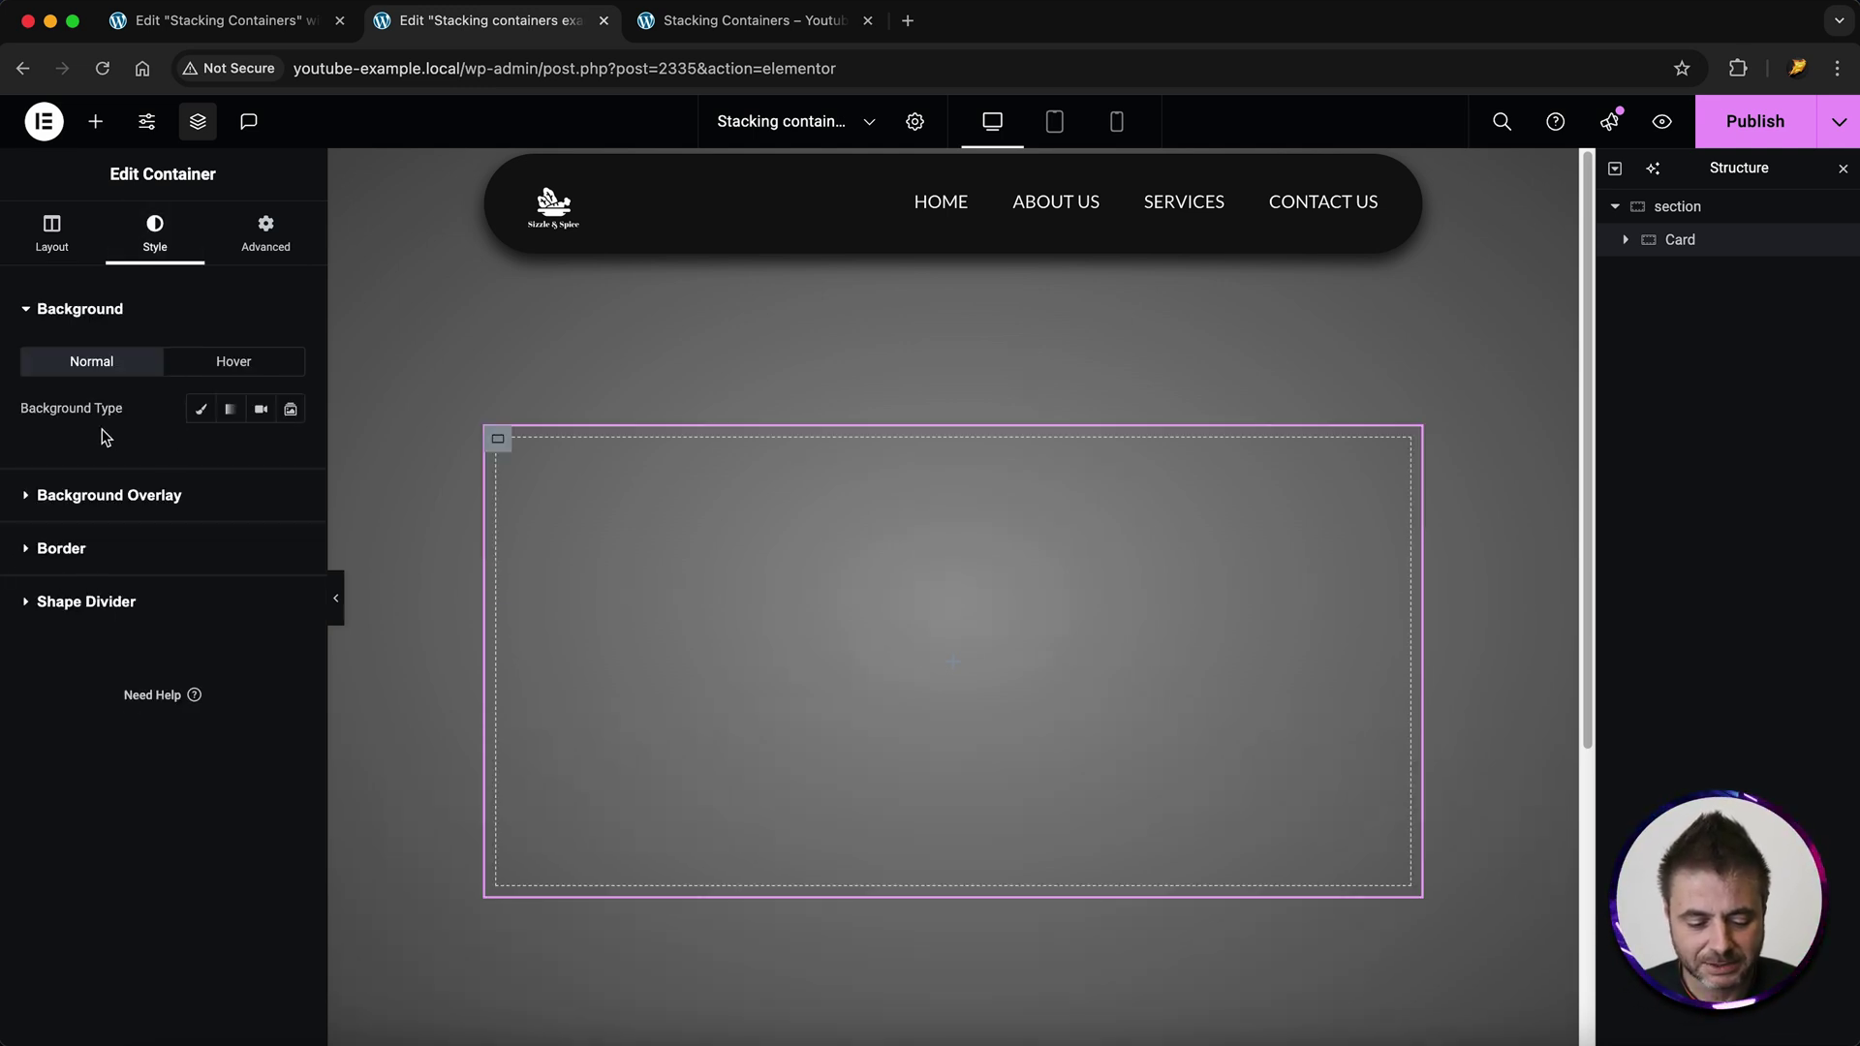
pyautogui.click(199, 409)
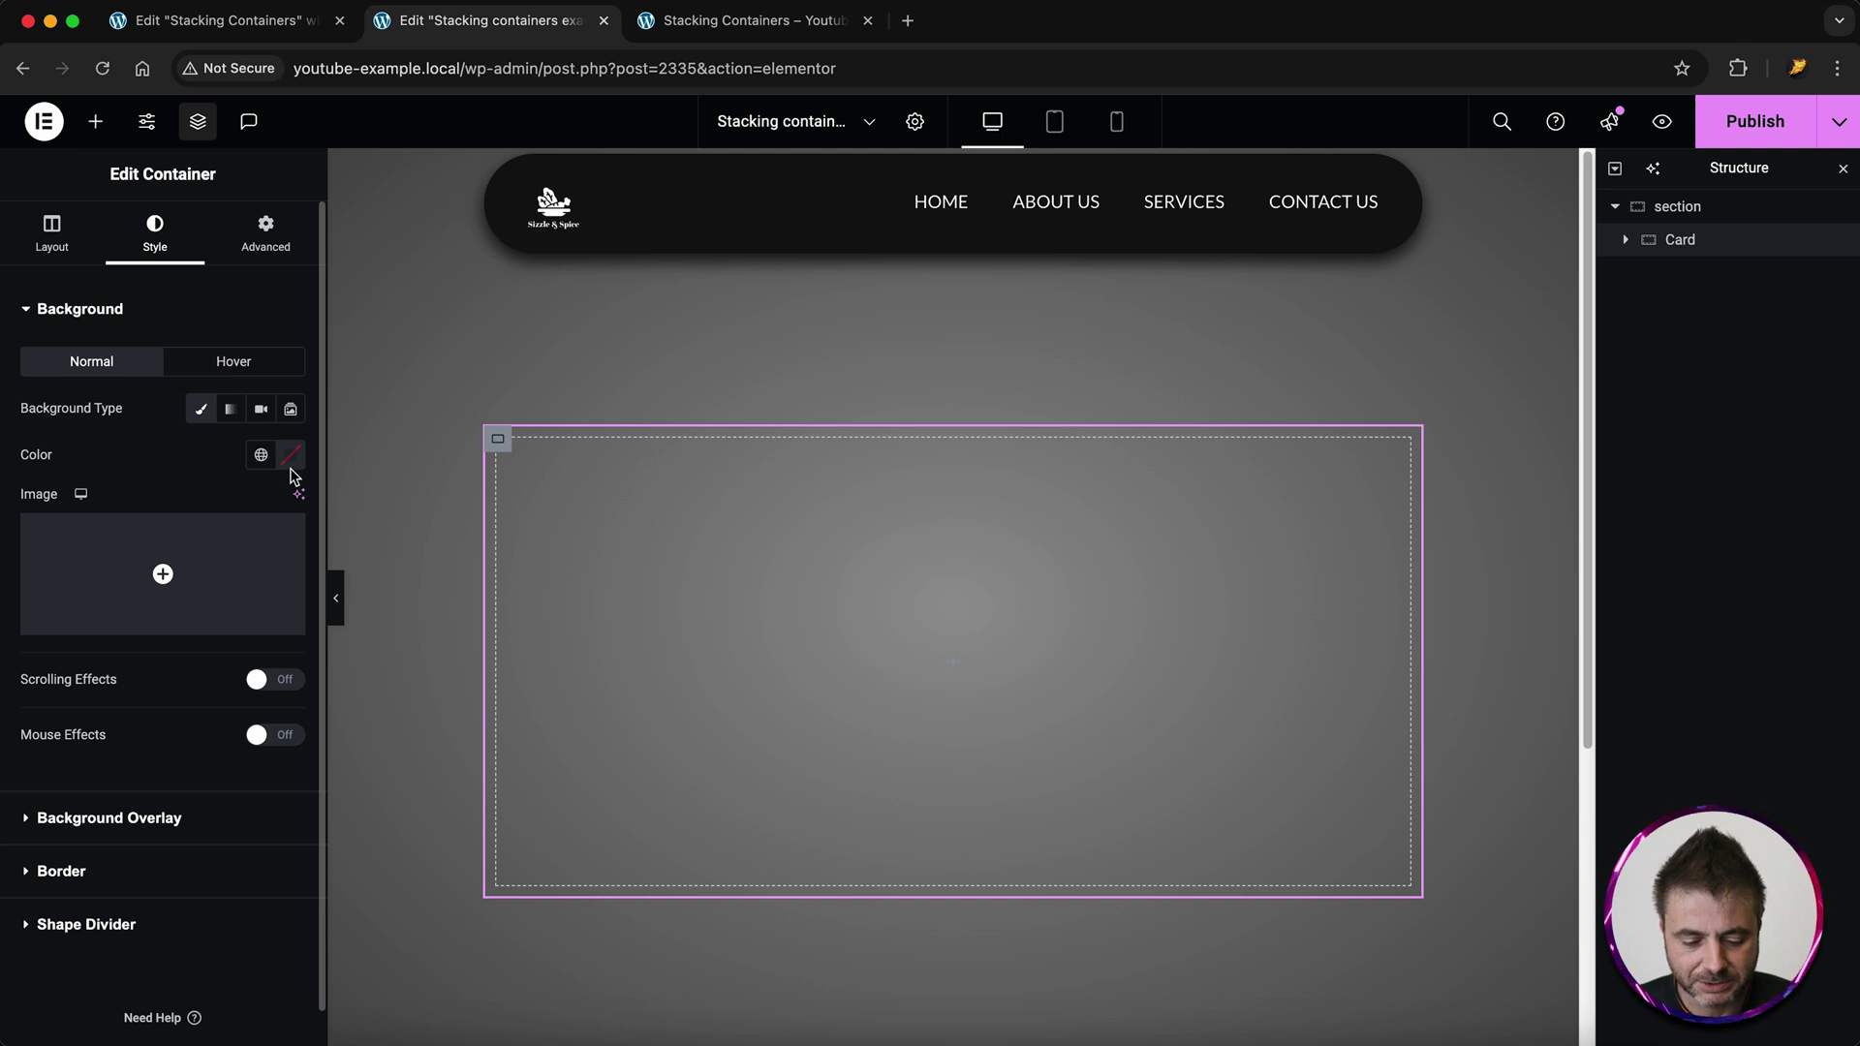
pyautogui.click(291, 455)
pyautogui.click(166, 459)
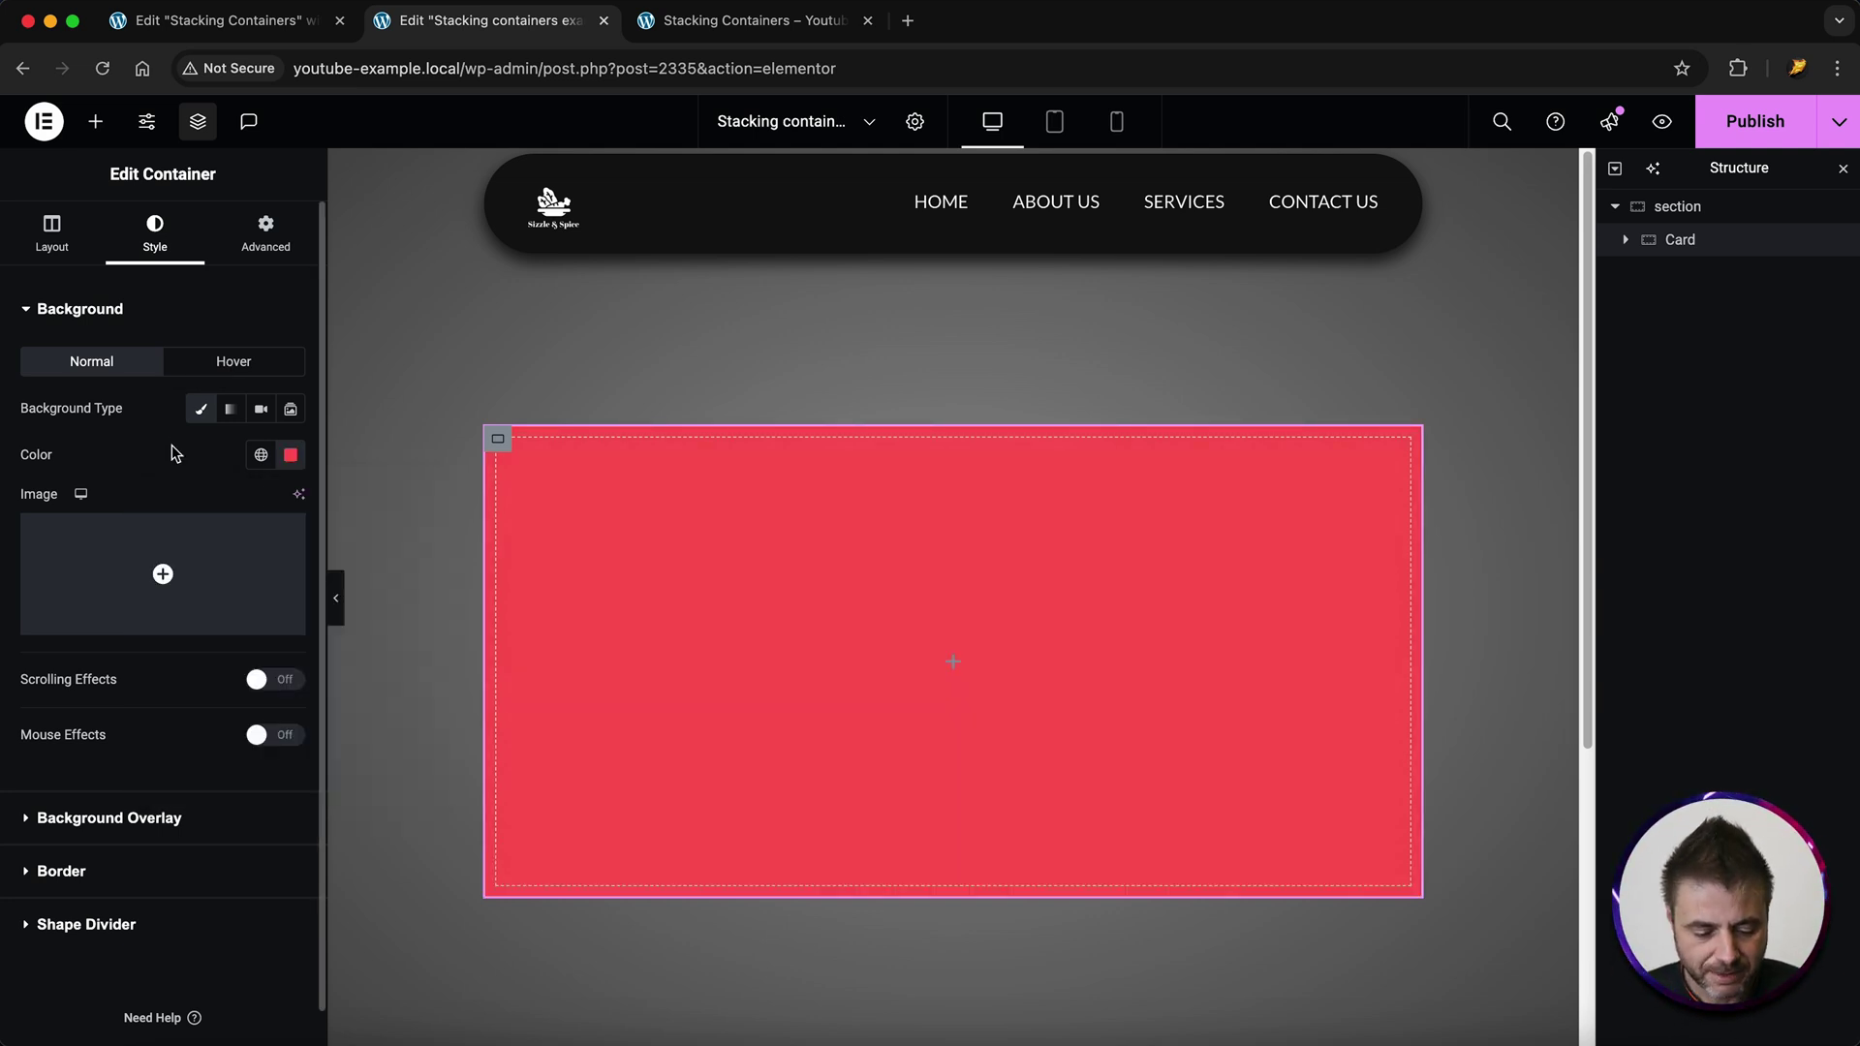
# - Round the Card's corners to 25 px and add the default box shadow
pyautogui.click(45, 871)
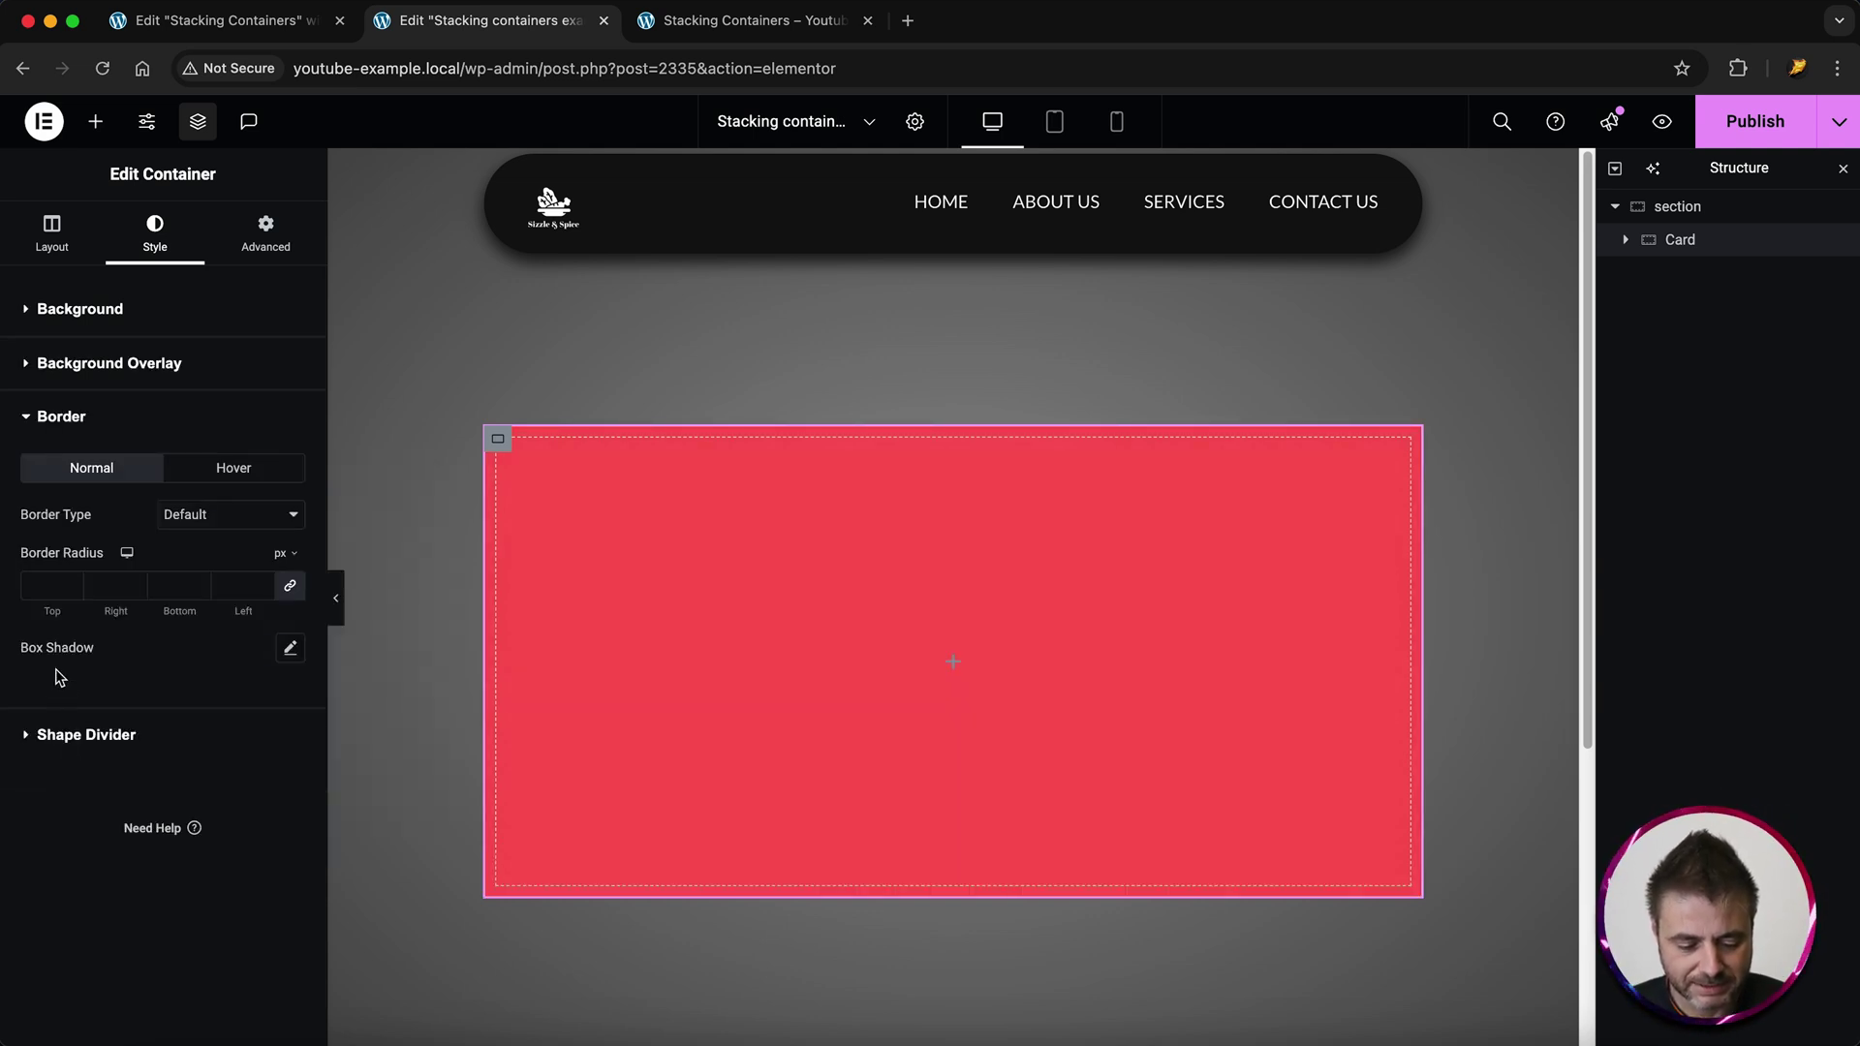
pyautogui.click(53, 586)
pyautogui.write('25')
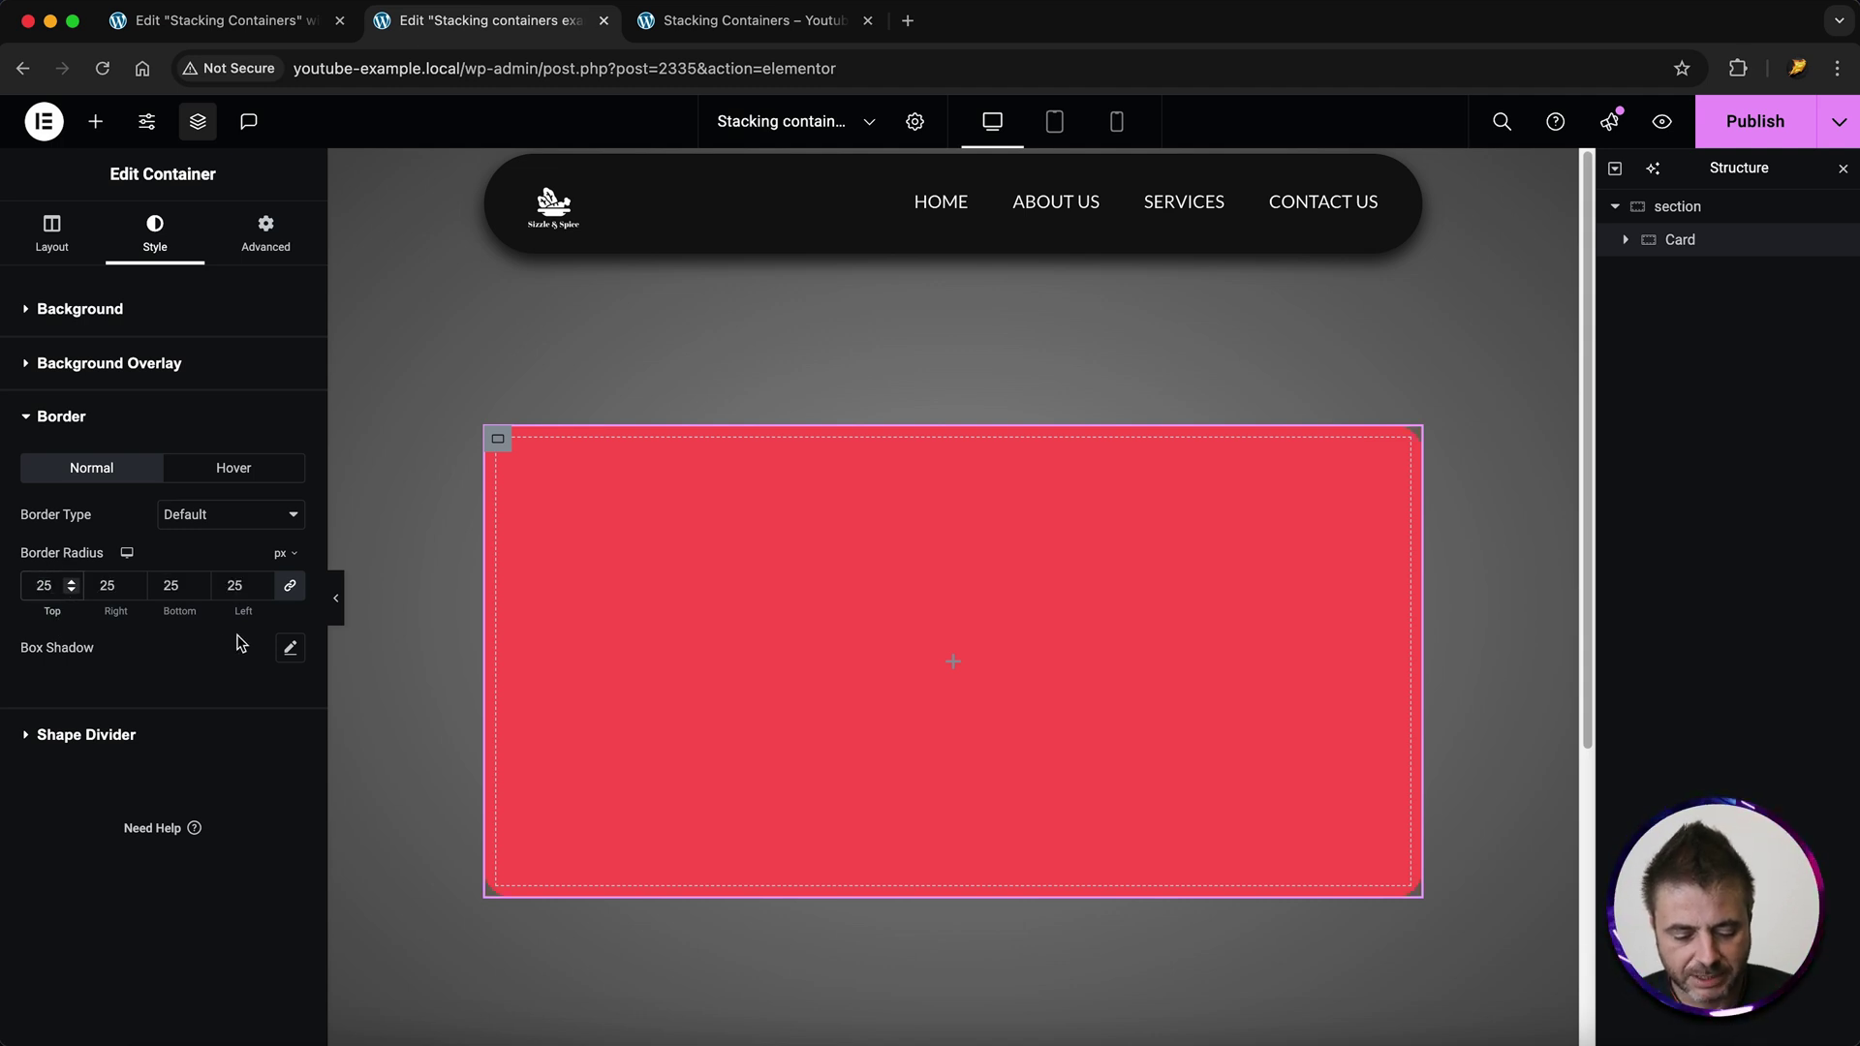
pyautogui.click(290, 649)
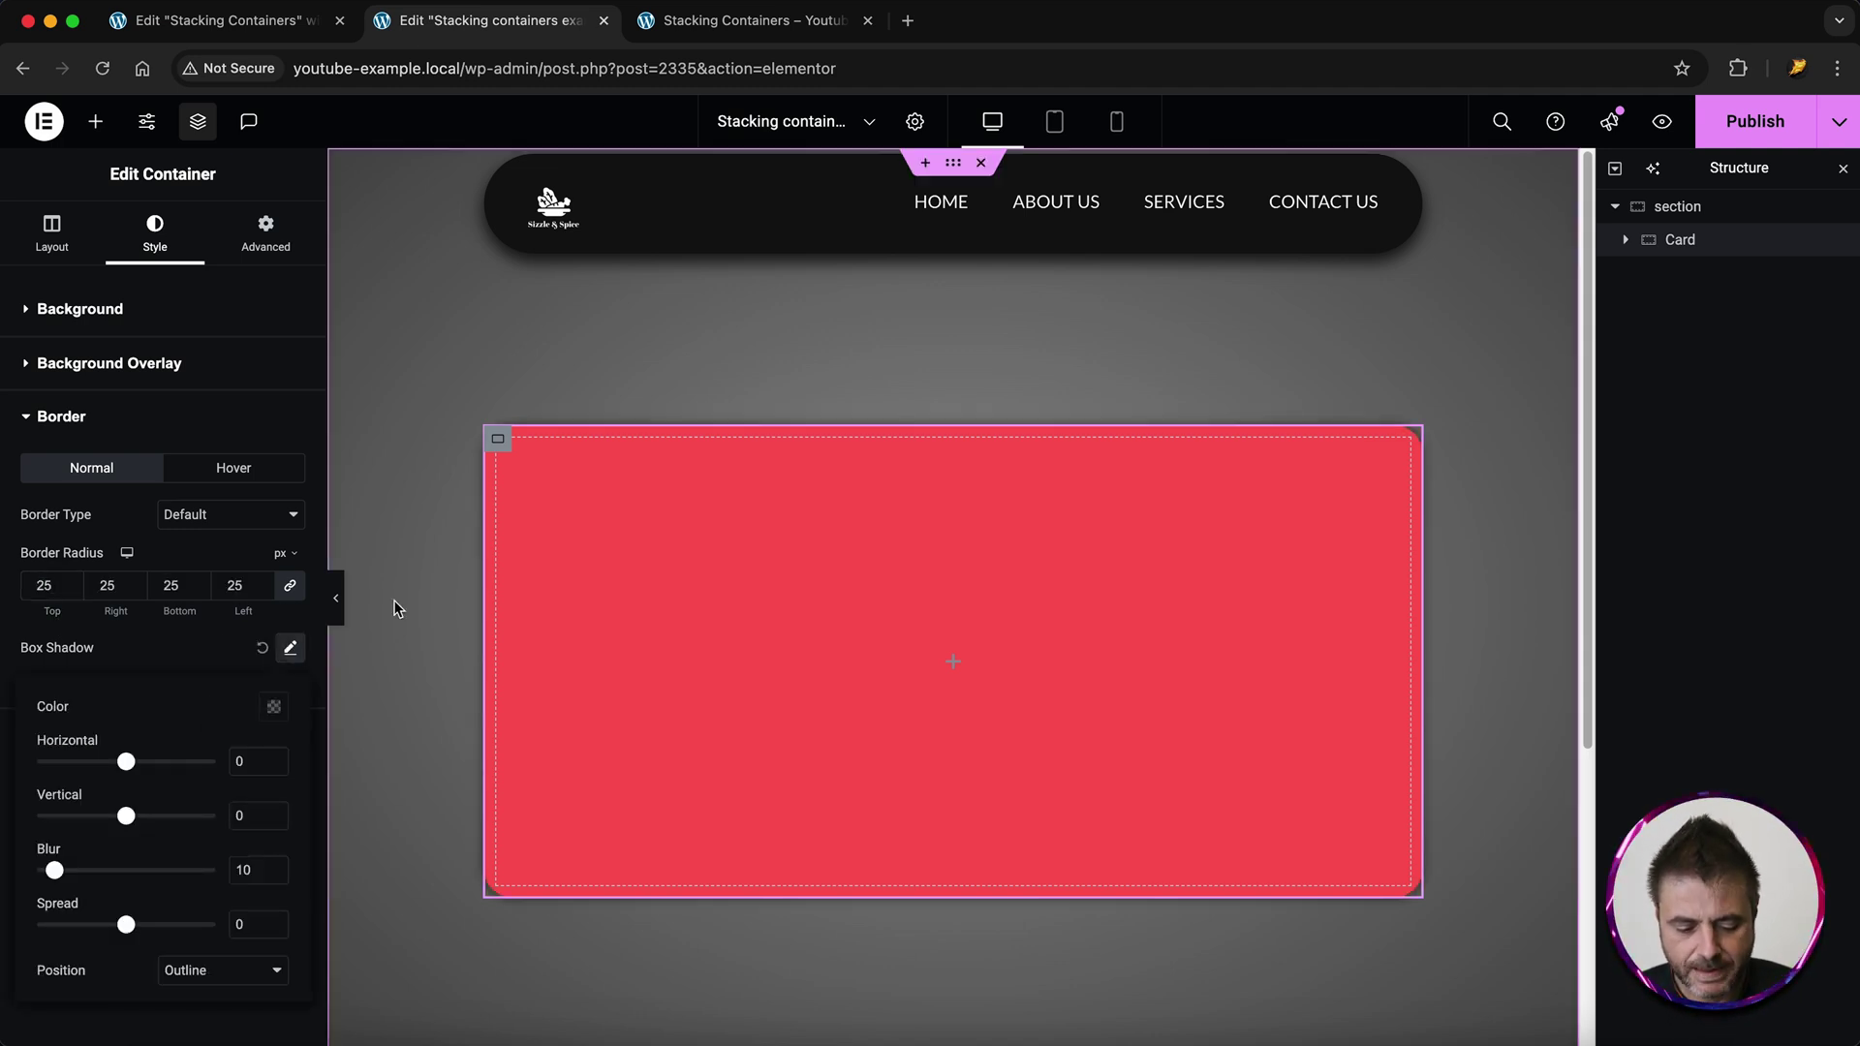
pyautogui.click(294, 650)
pyautogui.scroll(-2, 428, 686)
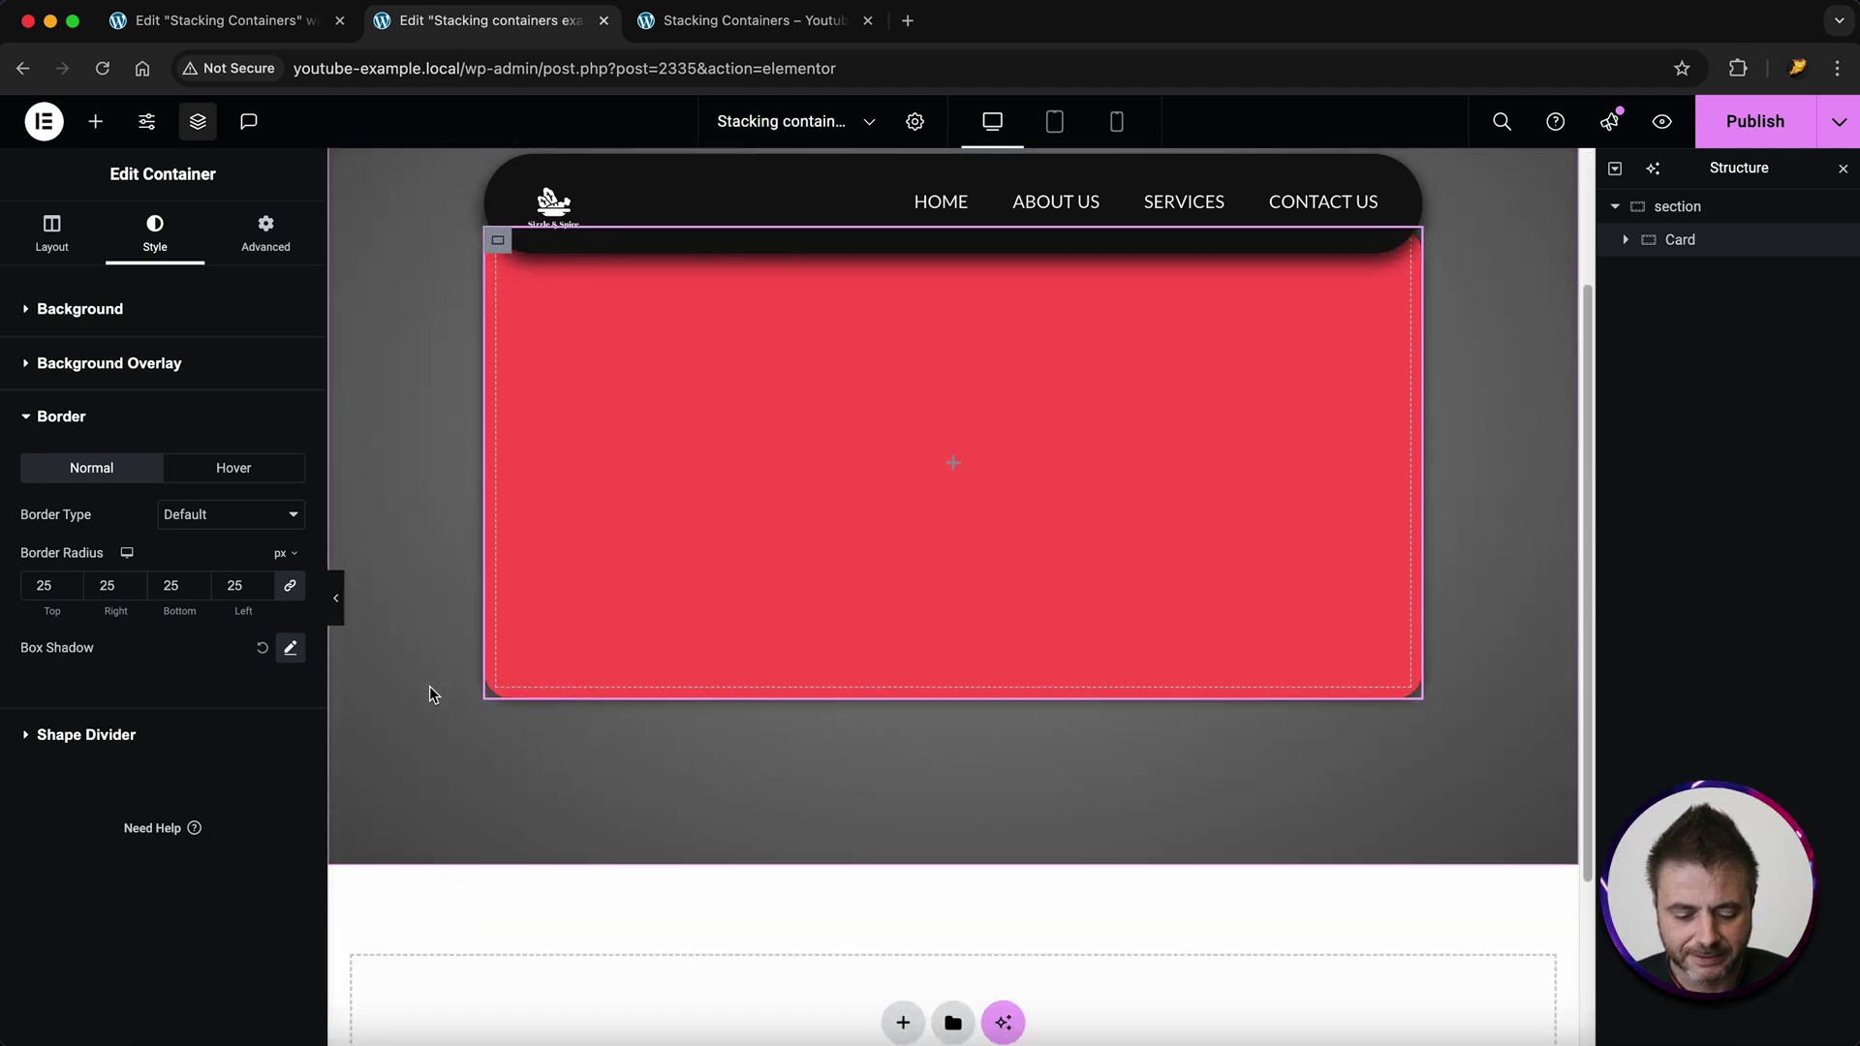
# - Set the Card's padding to 60 px top and bottom and 90 px left and right
pyautogui.click(264, 235)
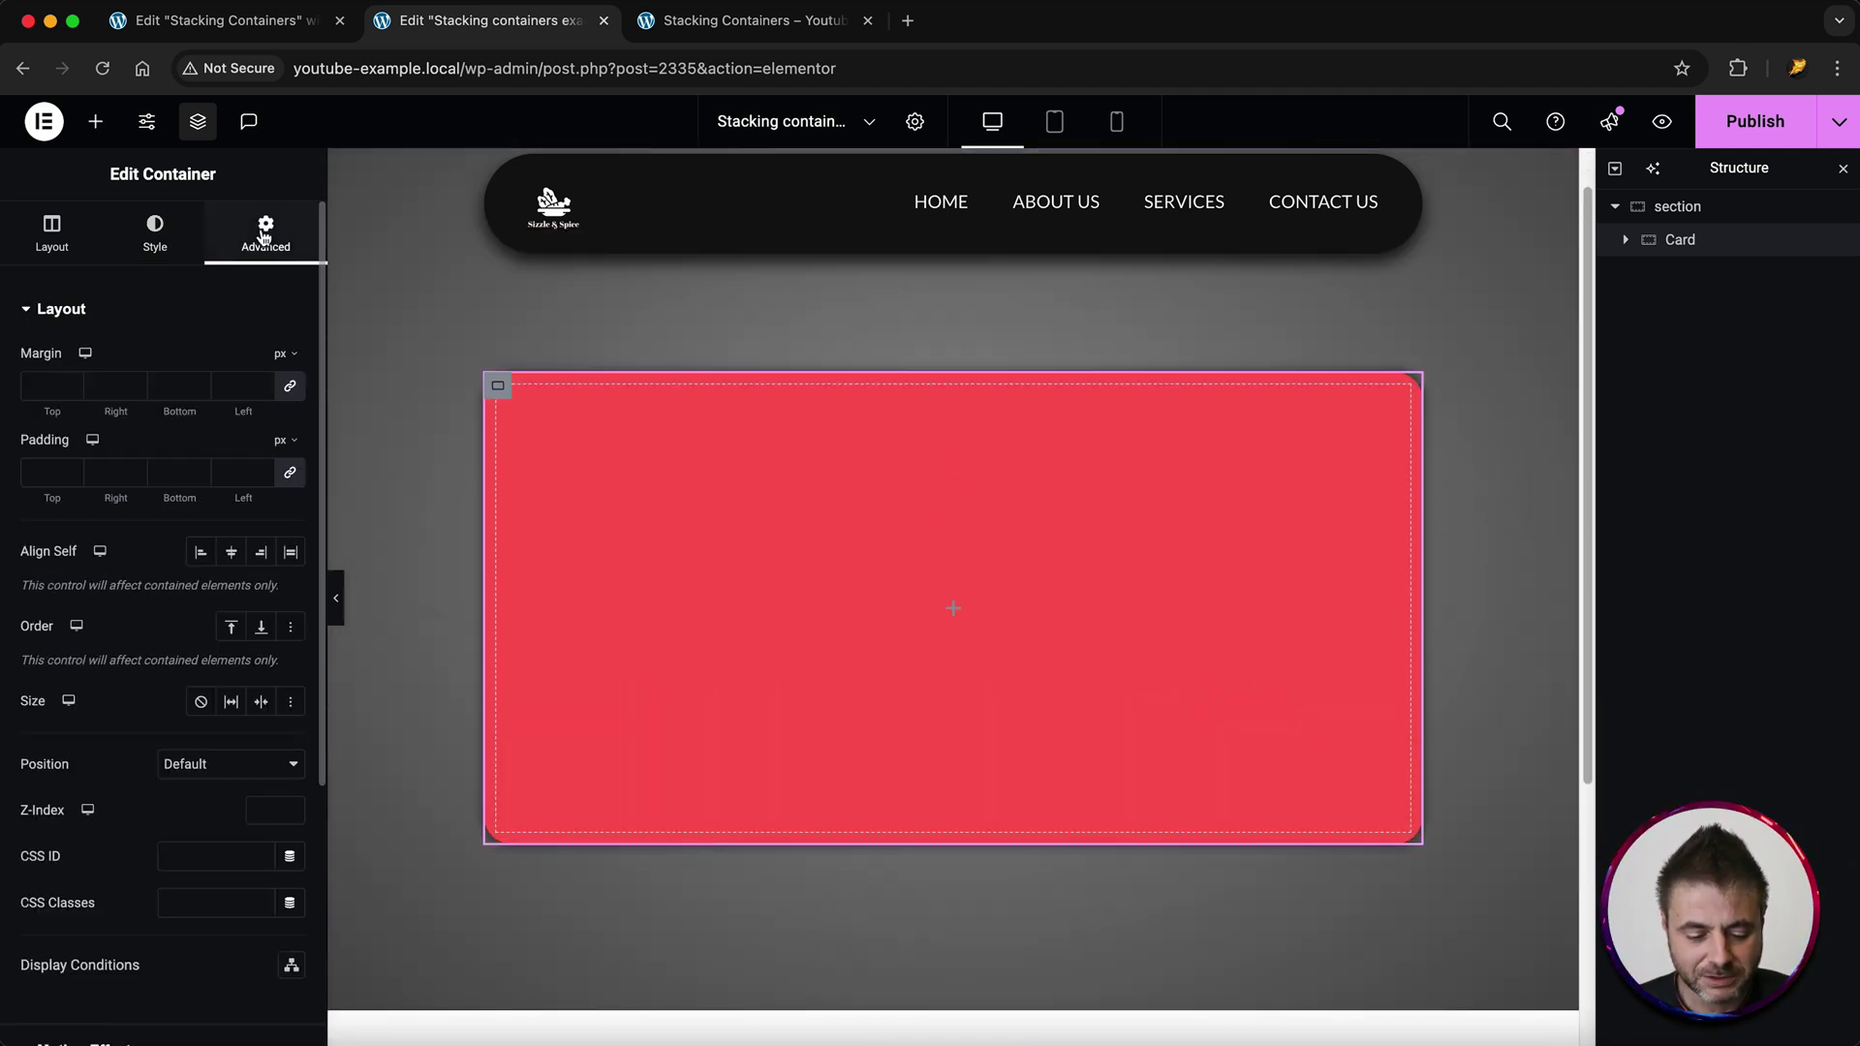
pyautogui.click(290, 472)
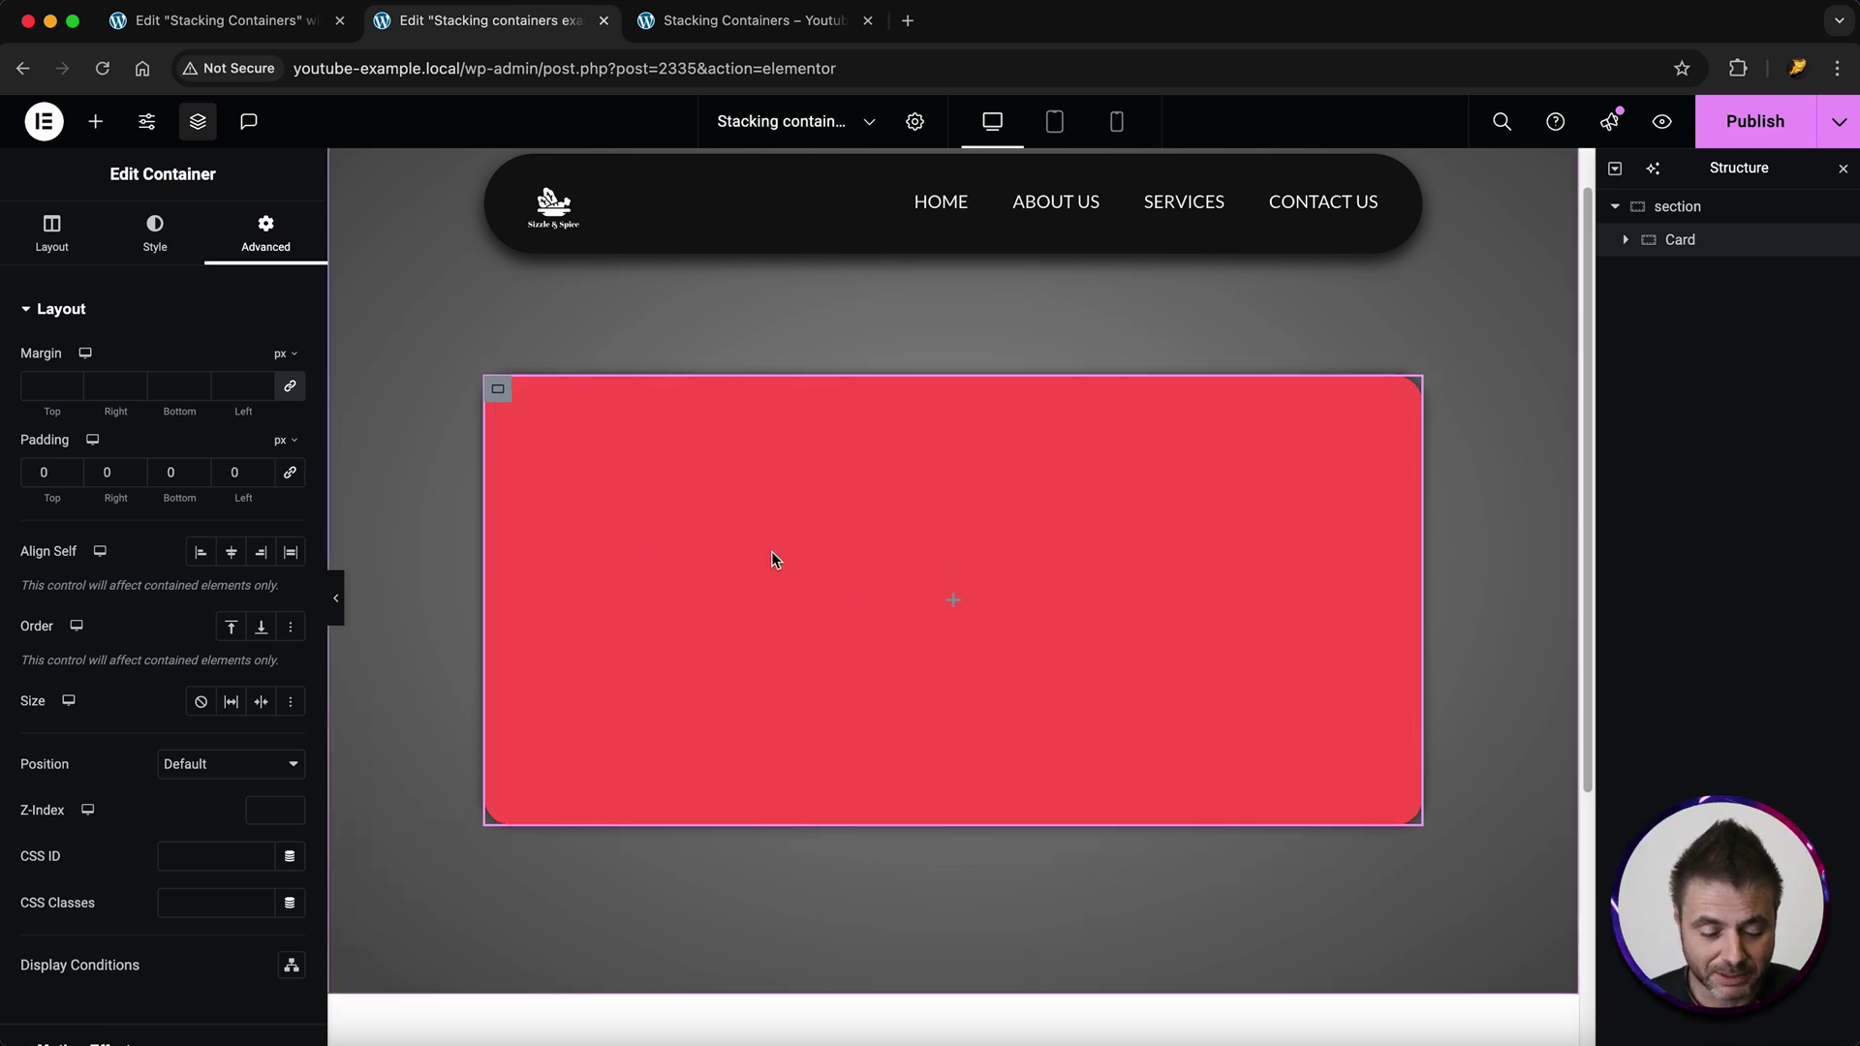
pyautogui.click(43, 472)
pyautogui.write('60')
pyautogui.press('Tab')
pyautogui.press('Tab')
pyautogui.write('60')
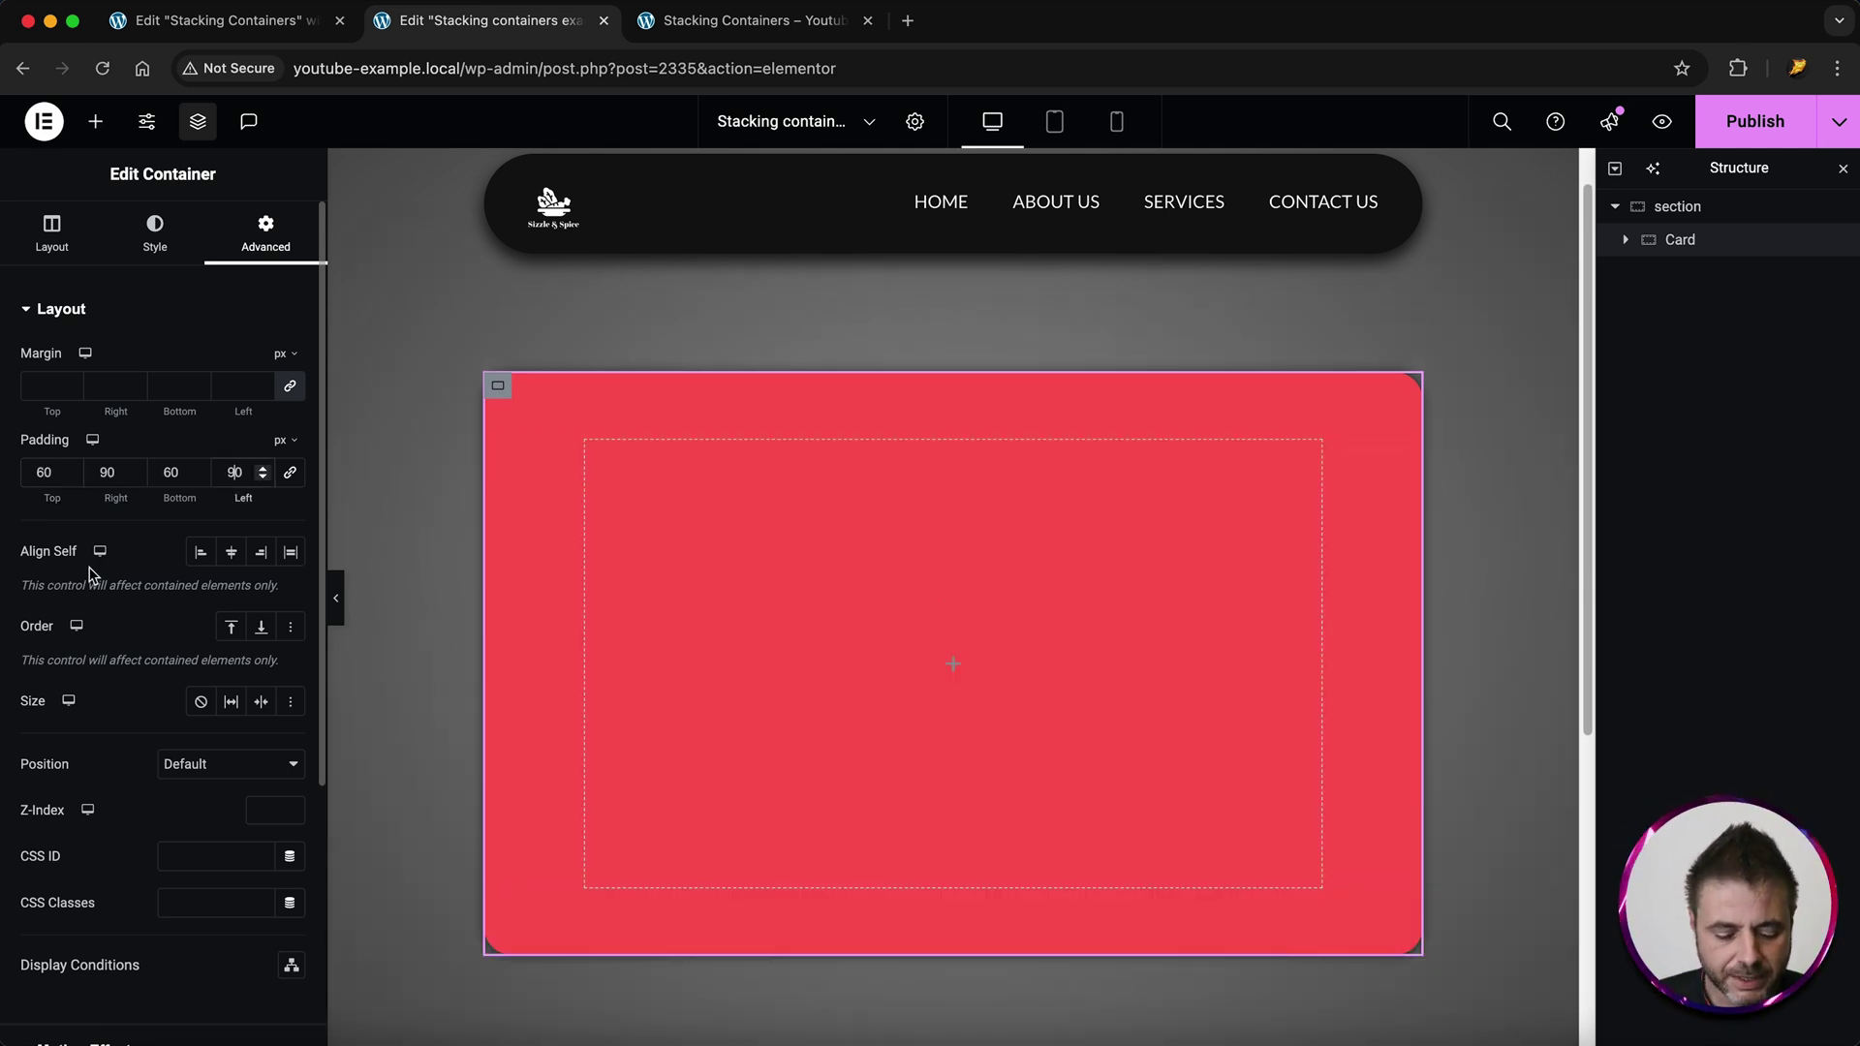
pyautogui.scroll(-6, 90, 572)
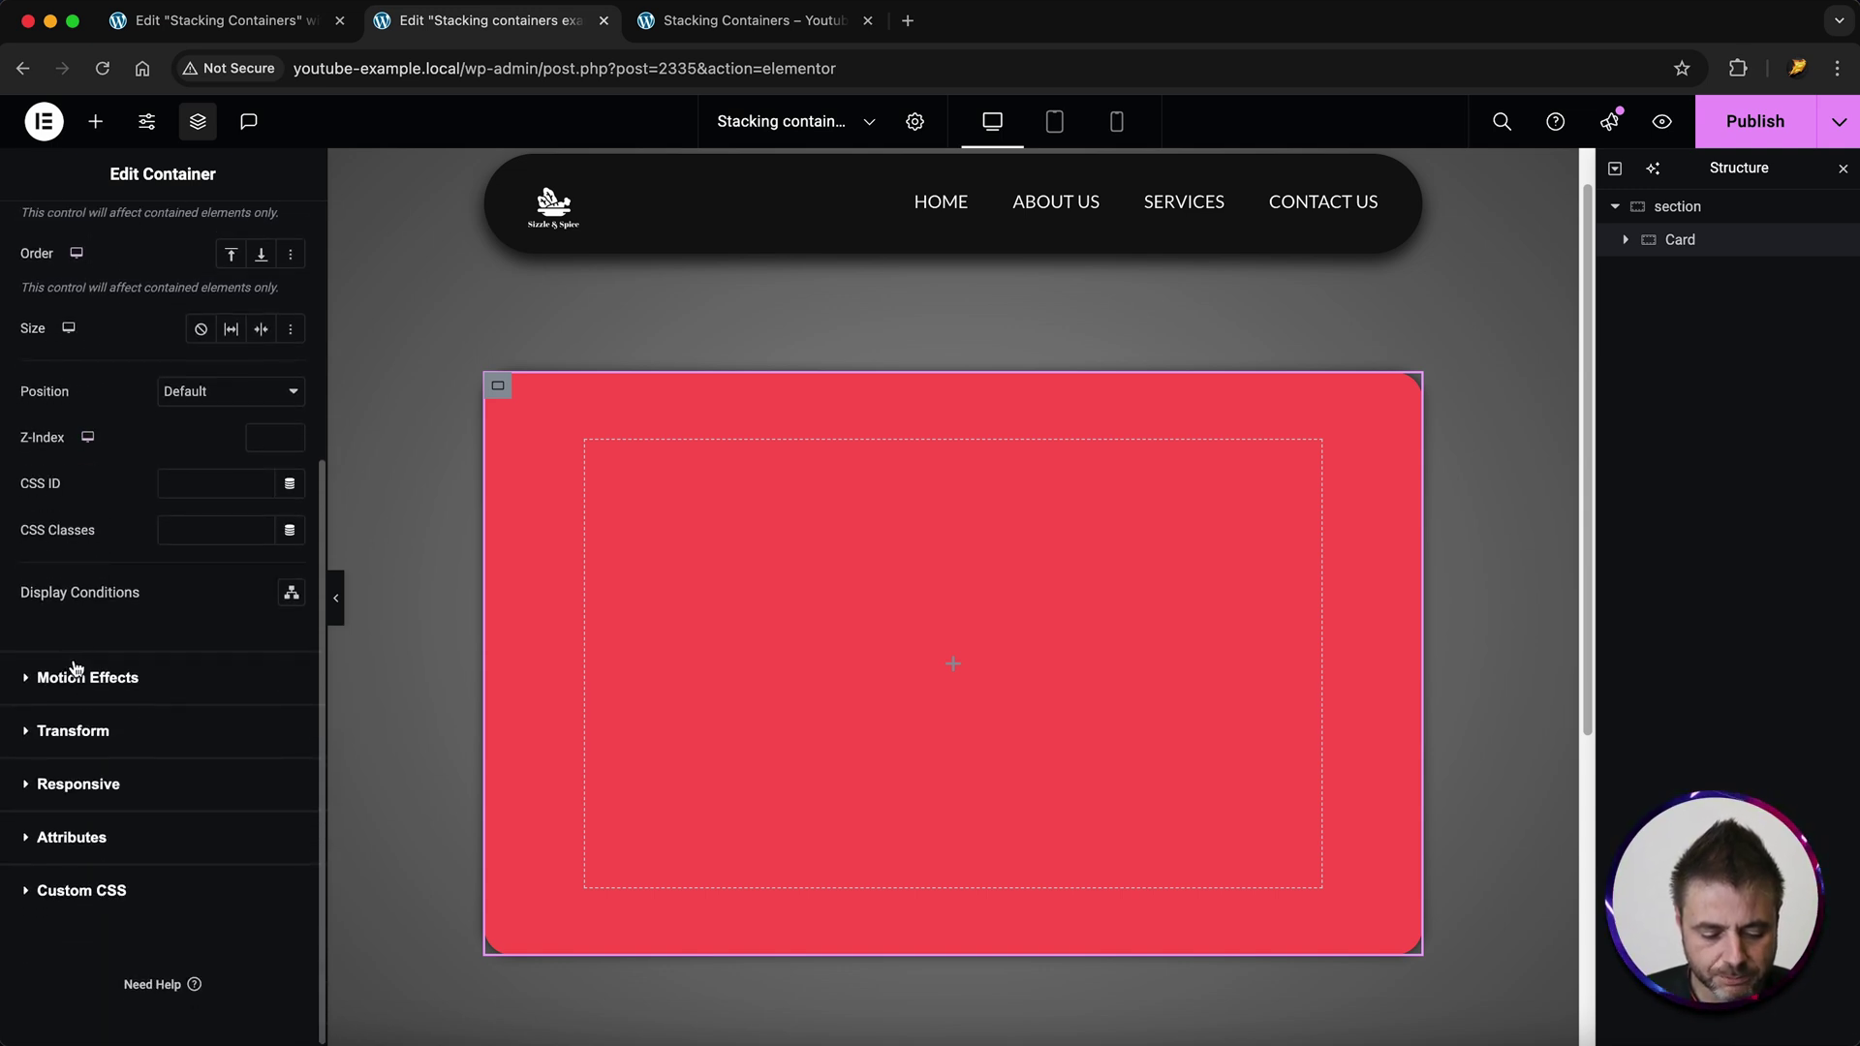
# - Make the Card sticky to the top with a 120 offset and Stay In Column on
pyautogui.click(75, 675)
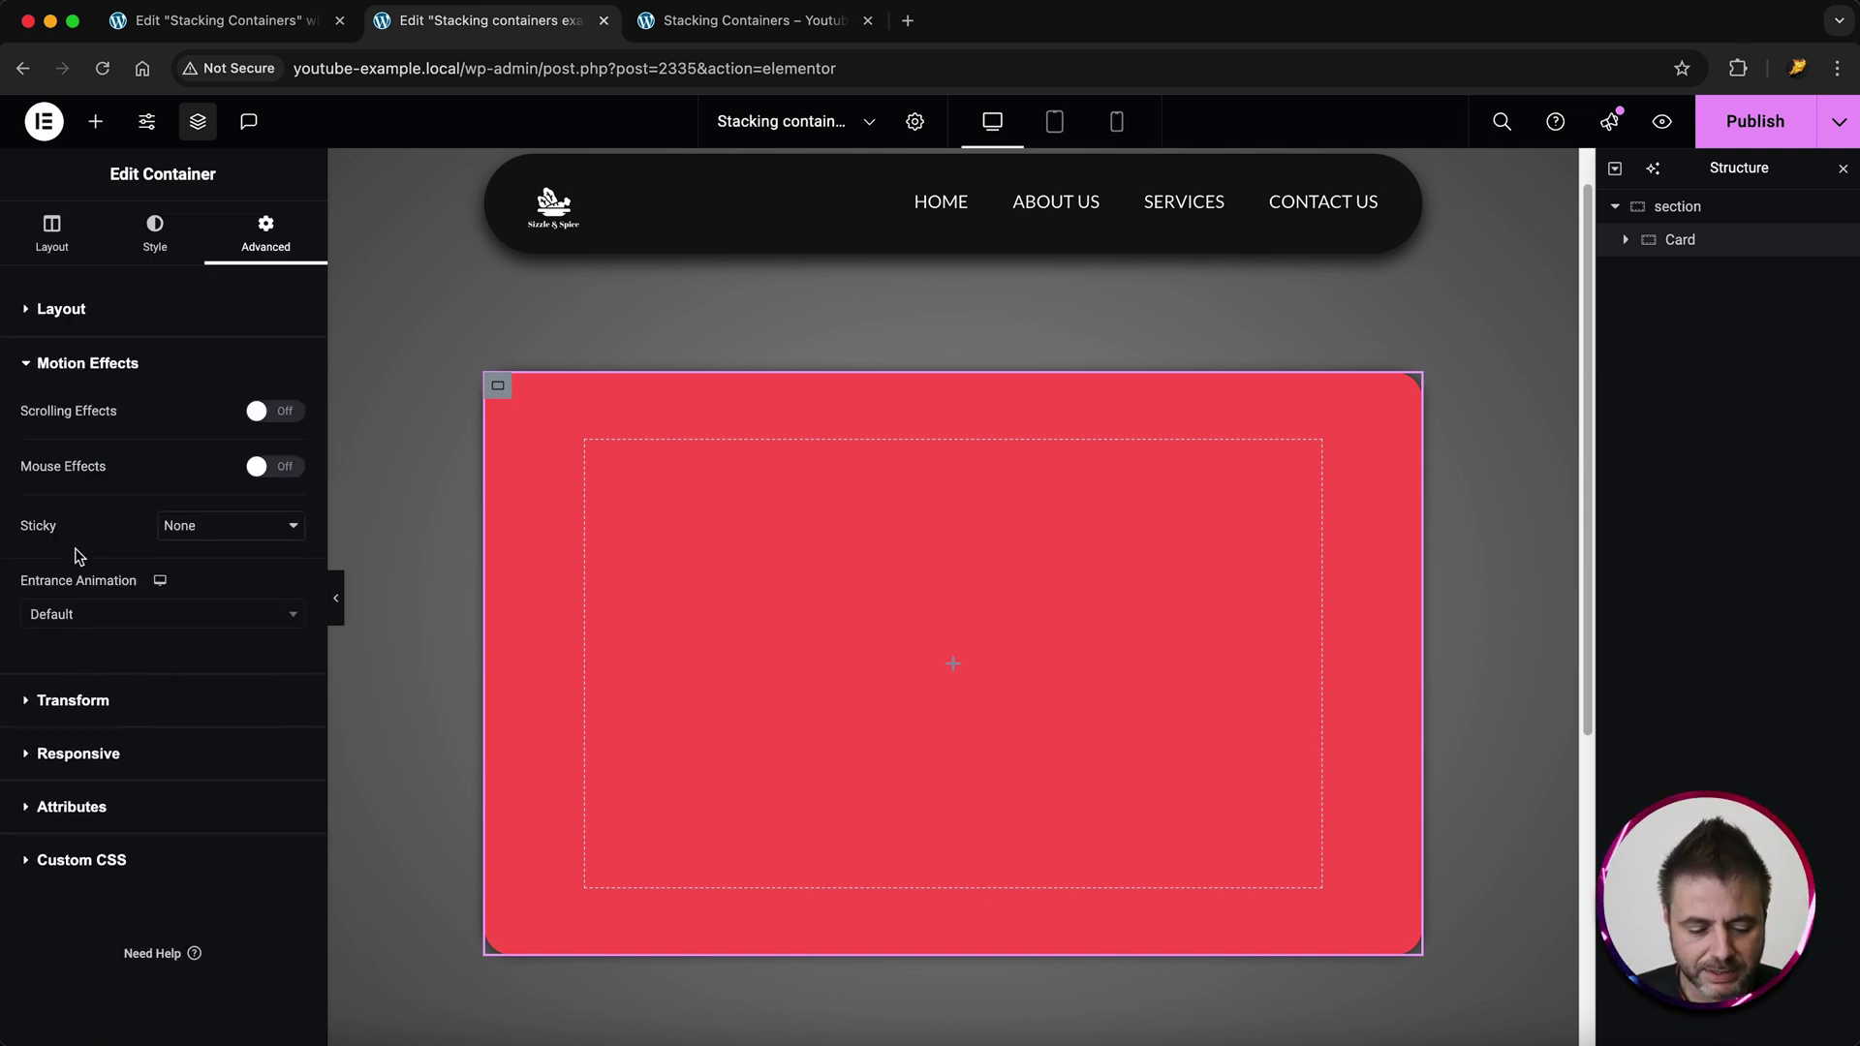
pyautogui.click(171, 533)
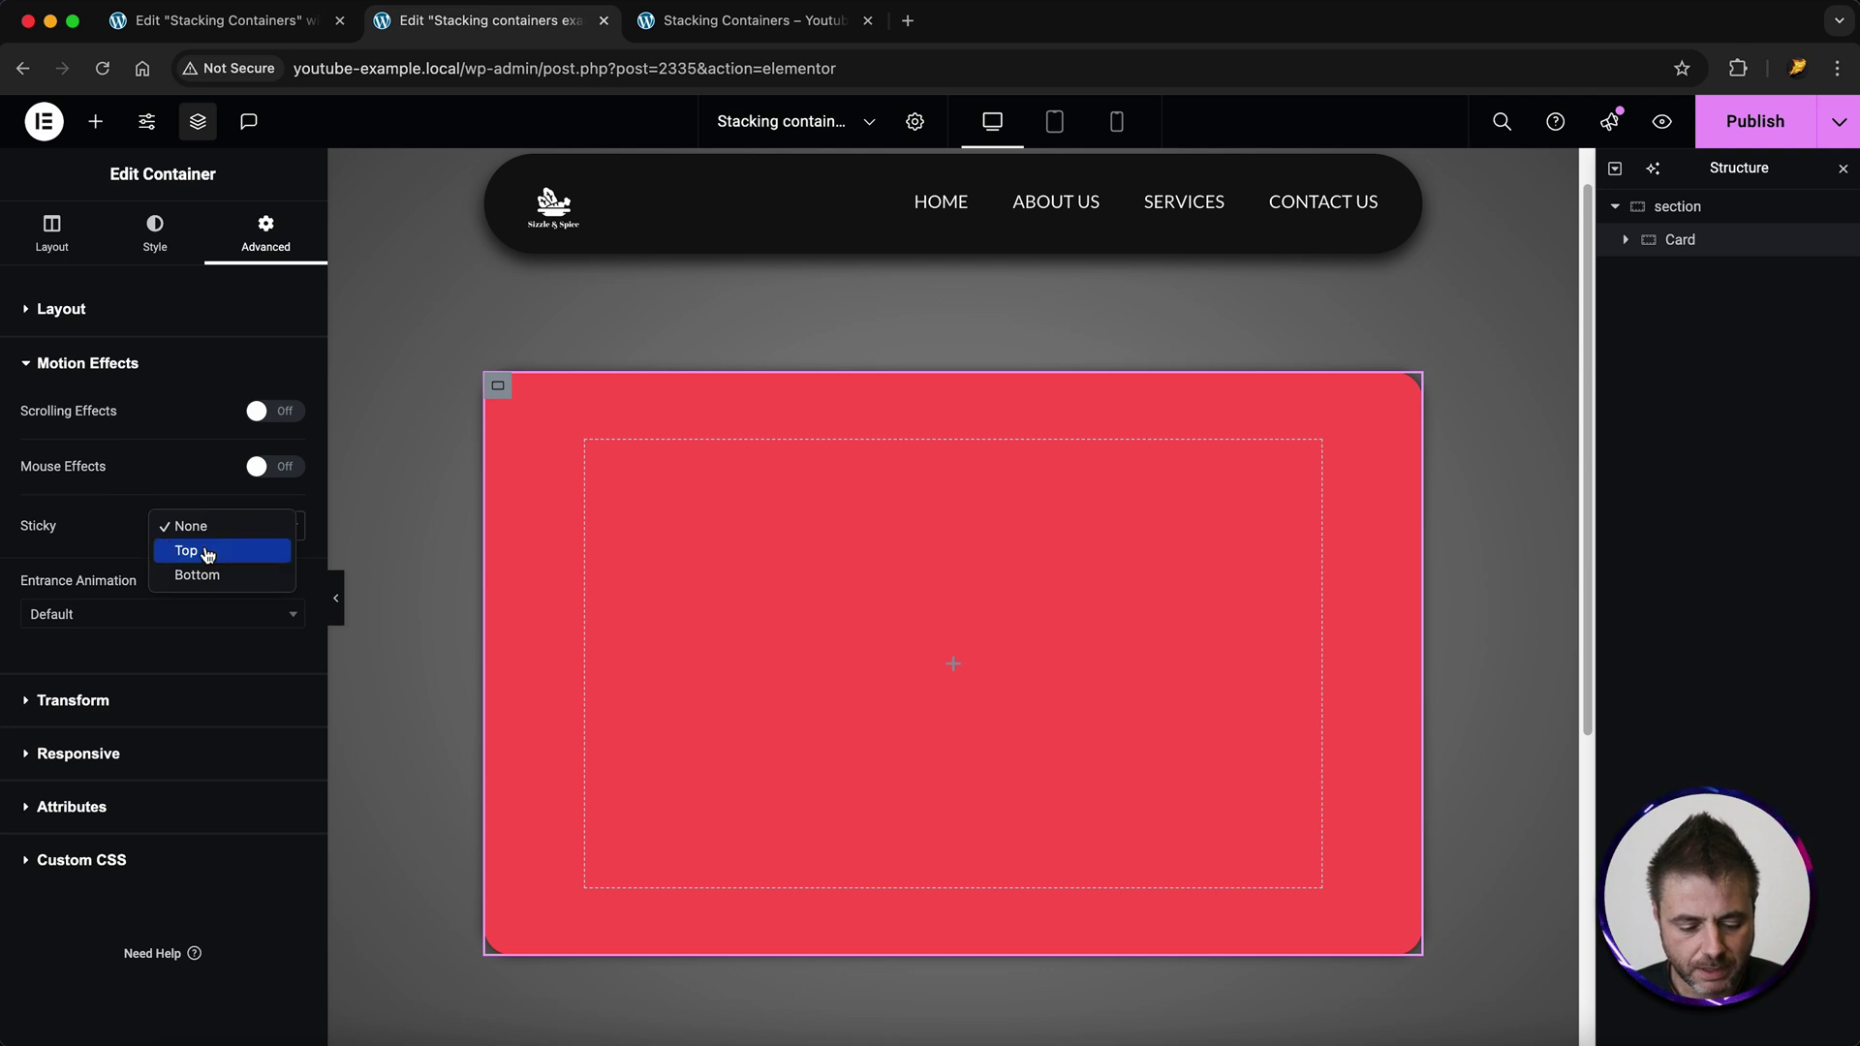
pyautogui.click(187, 550)
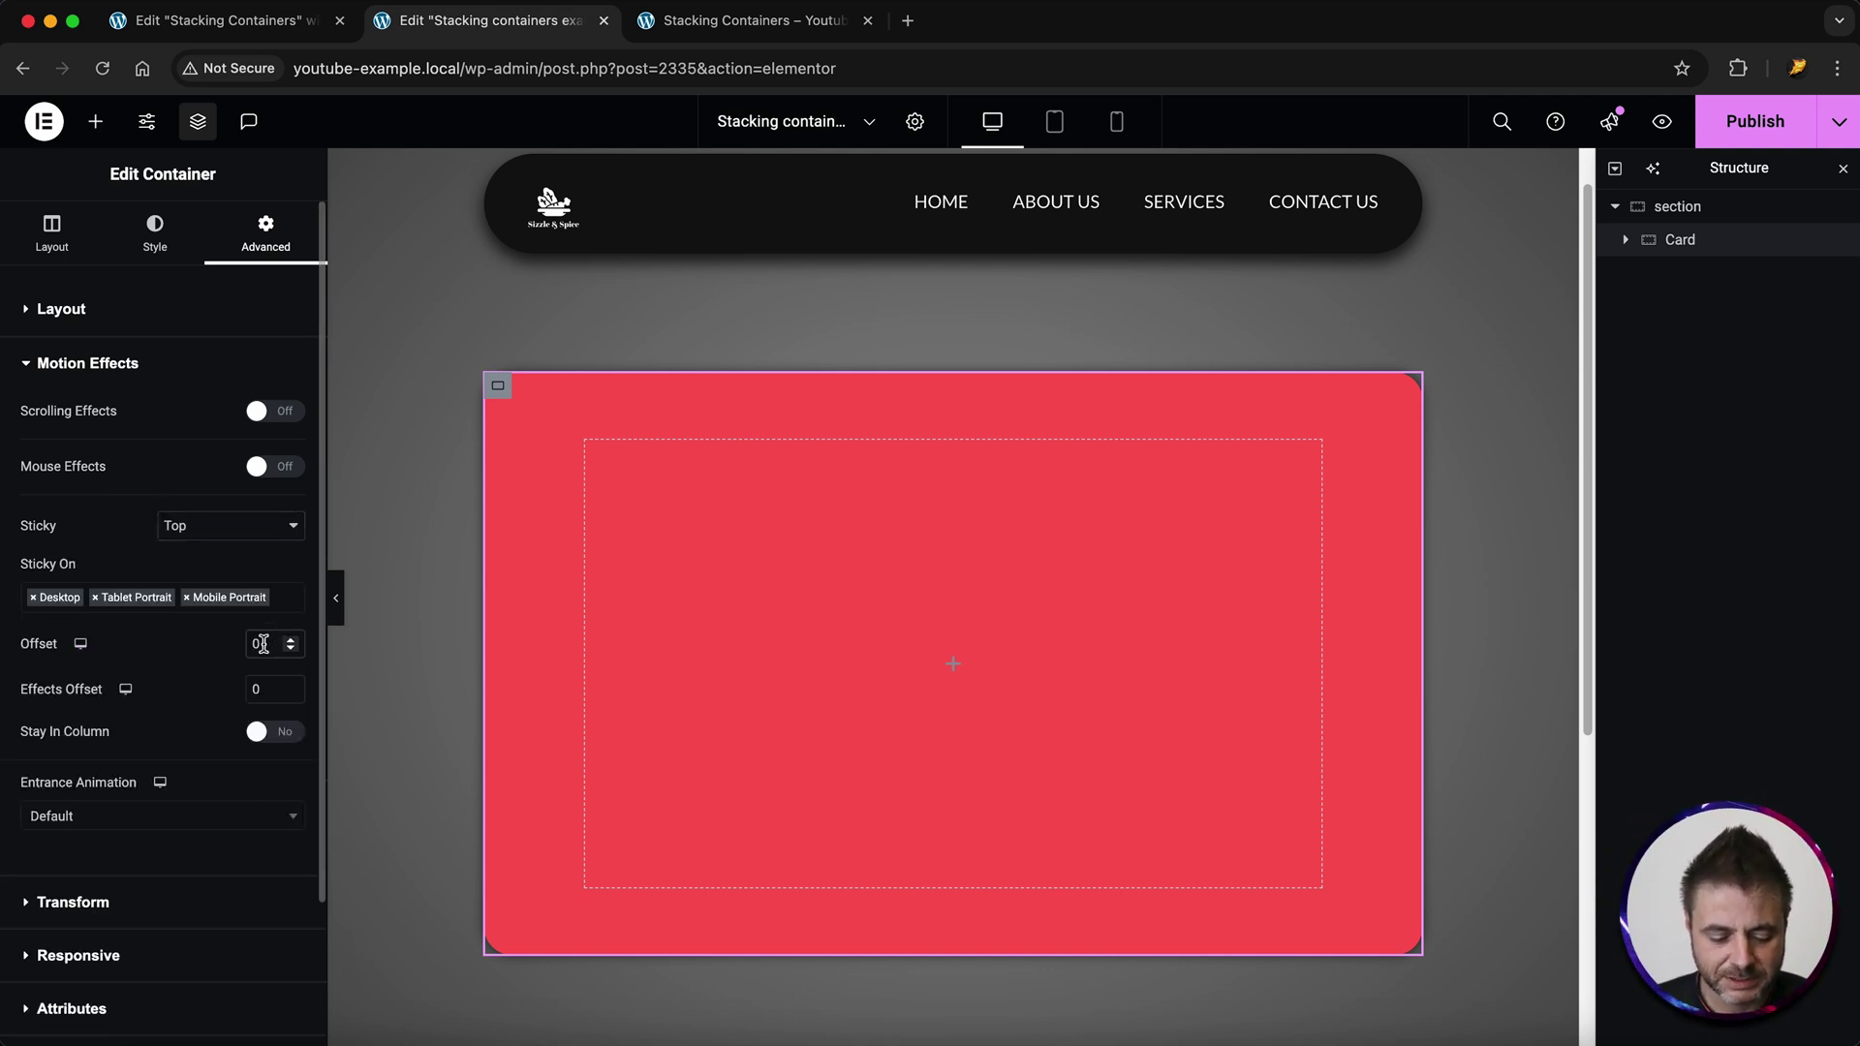
pyautogui.write('1200')
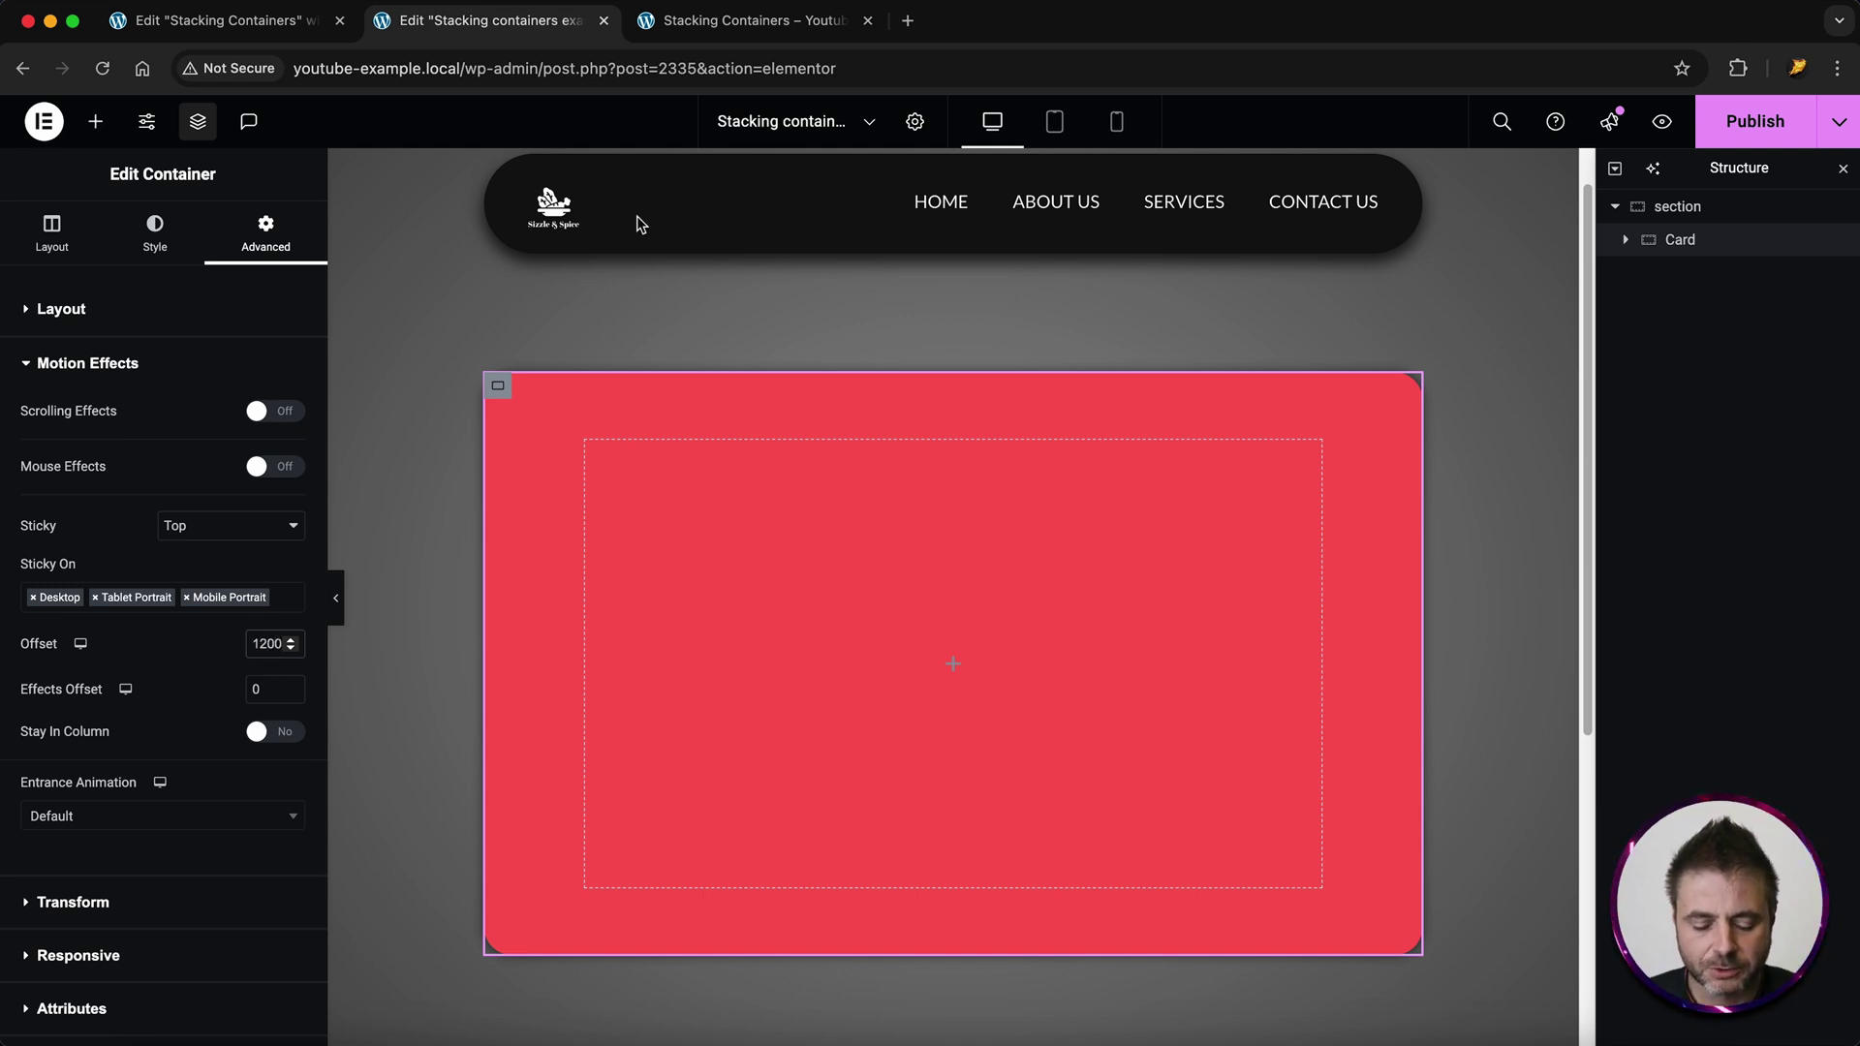
pyautogui.press('Delete')
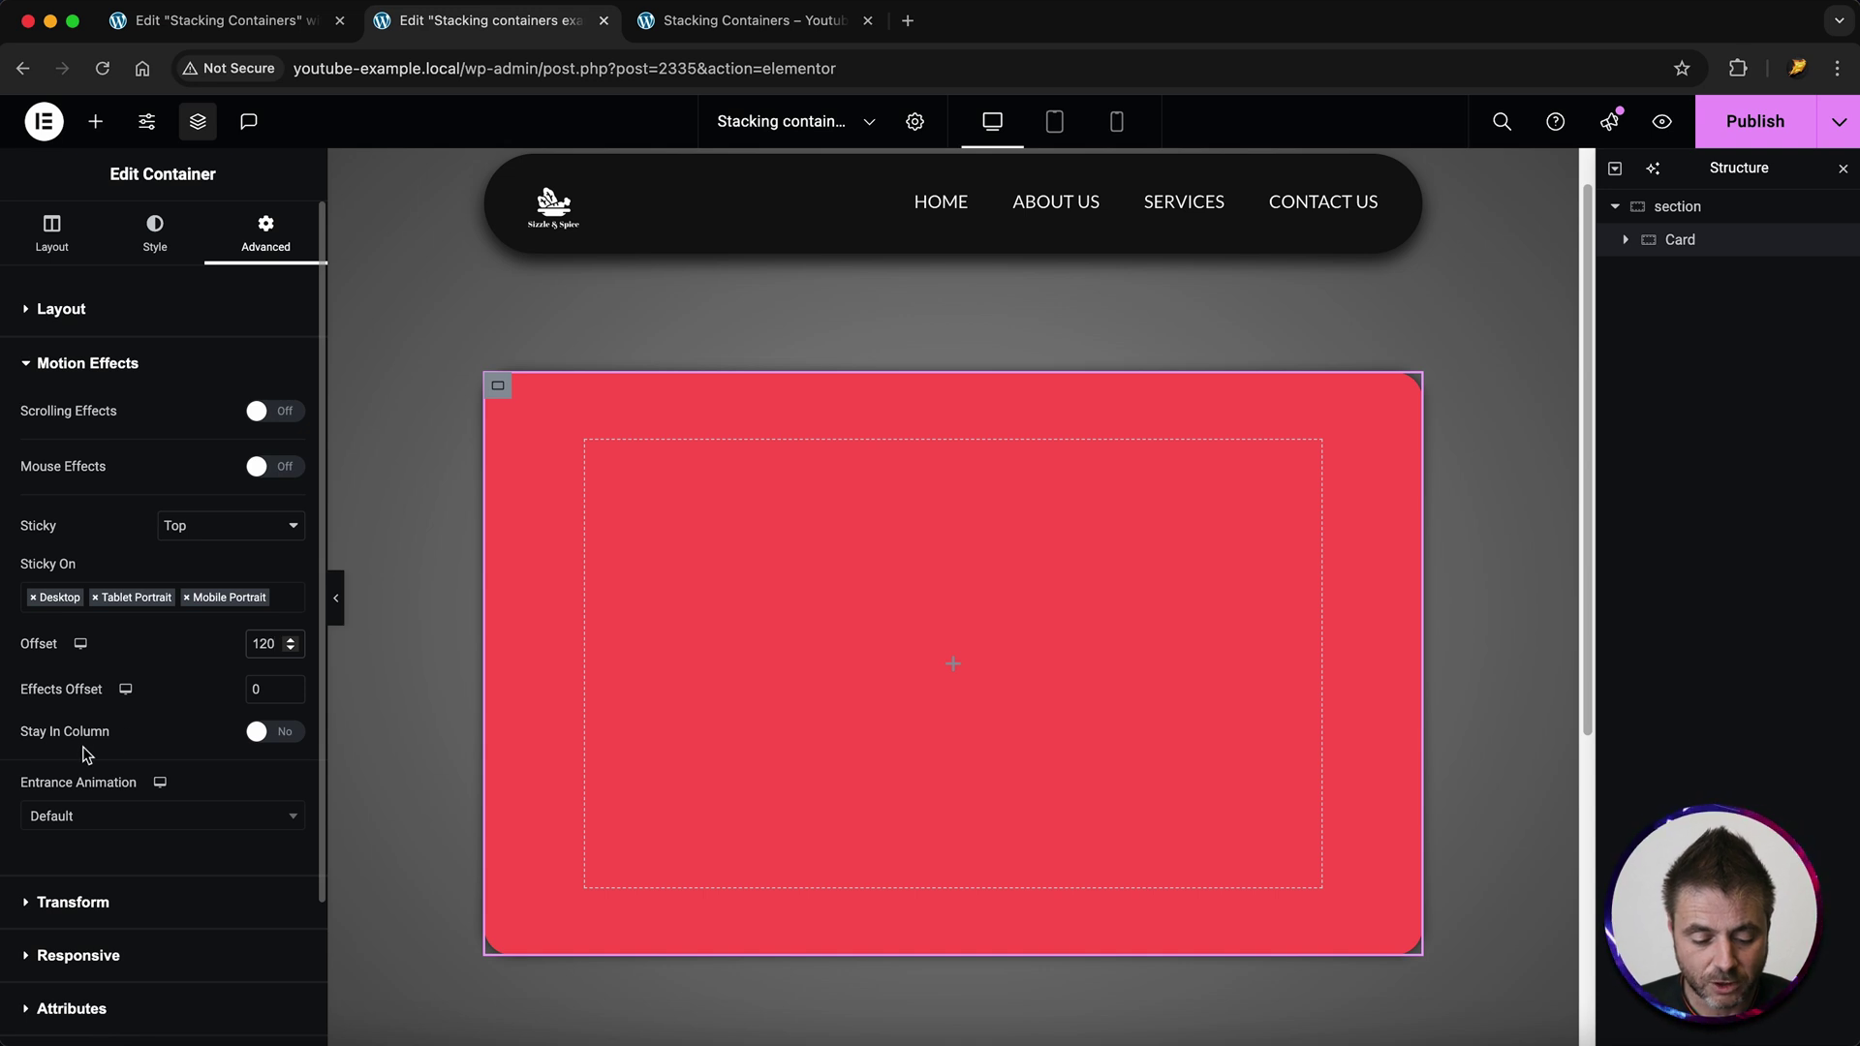
pyautogui.click(261, 732)
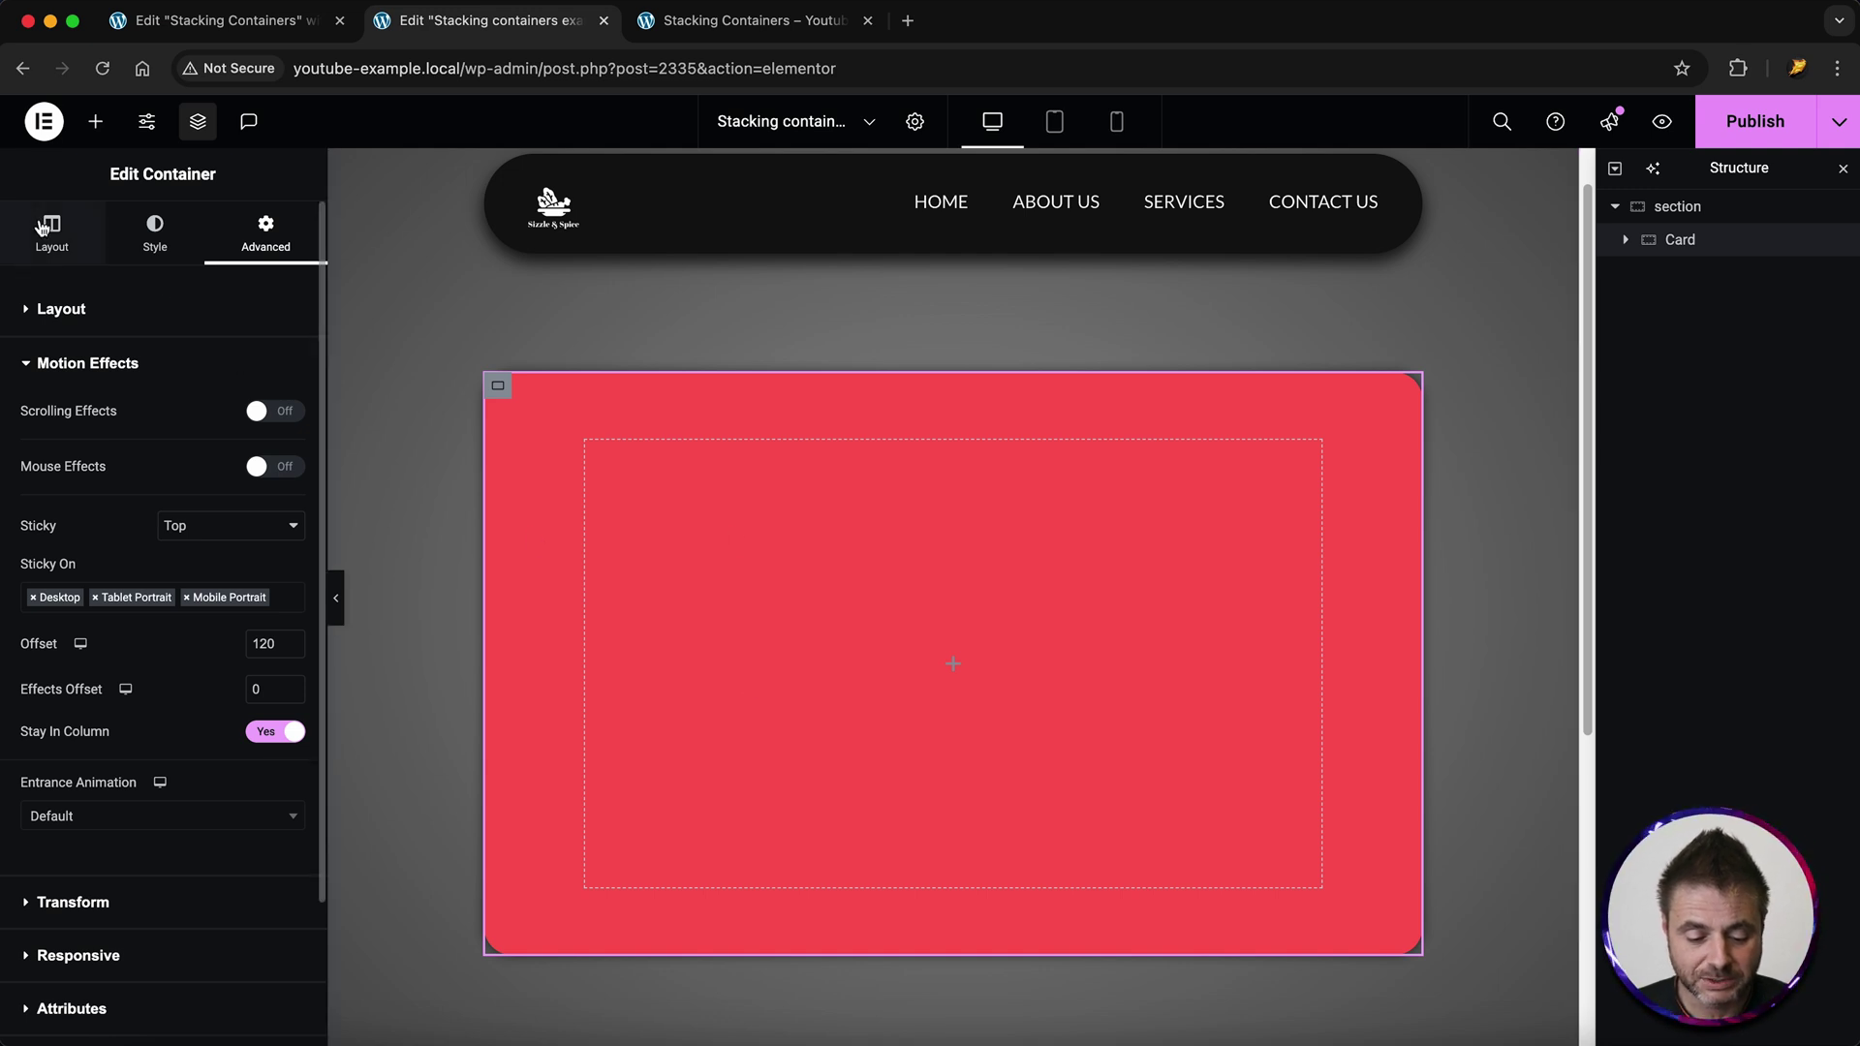
pyautogui.click(43, 228)
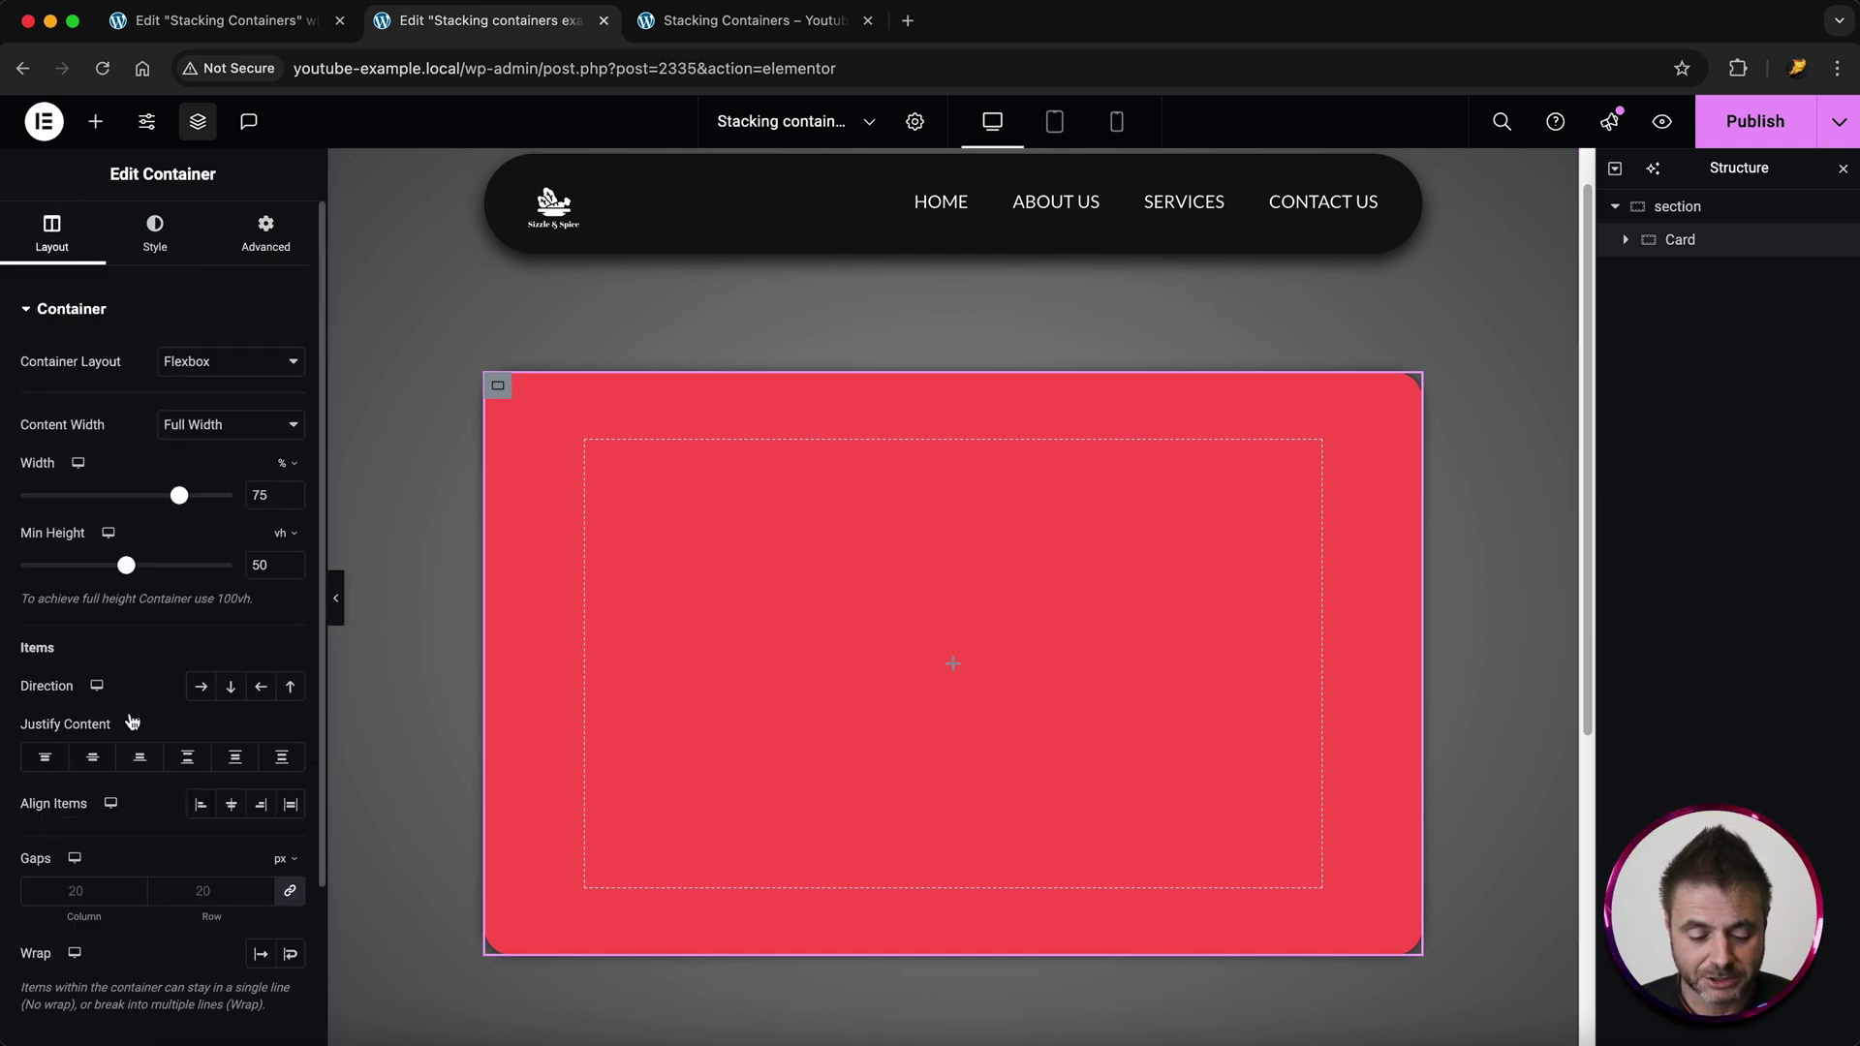
# - Set the Card's direction to row and add two side-by-side inner containers by duplicating one
pyautogui.click(201, 690)
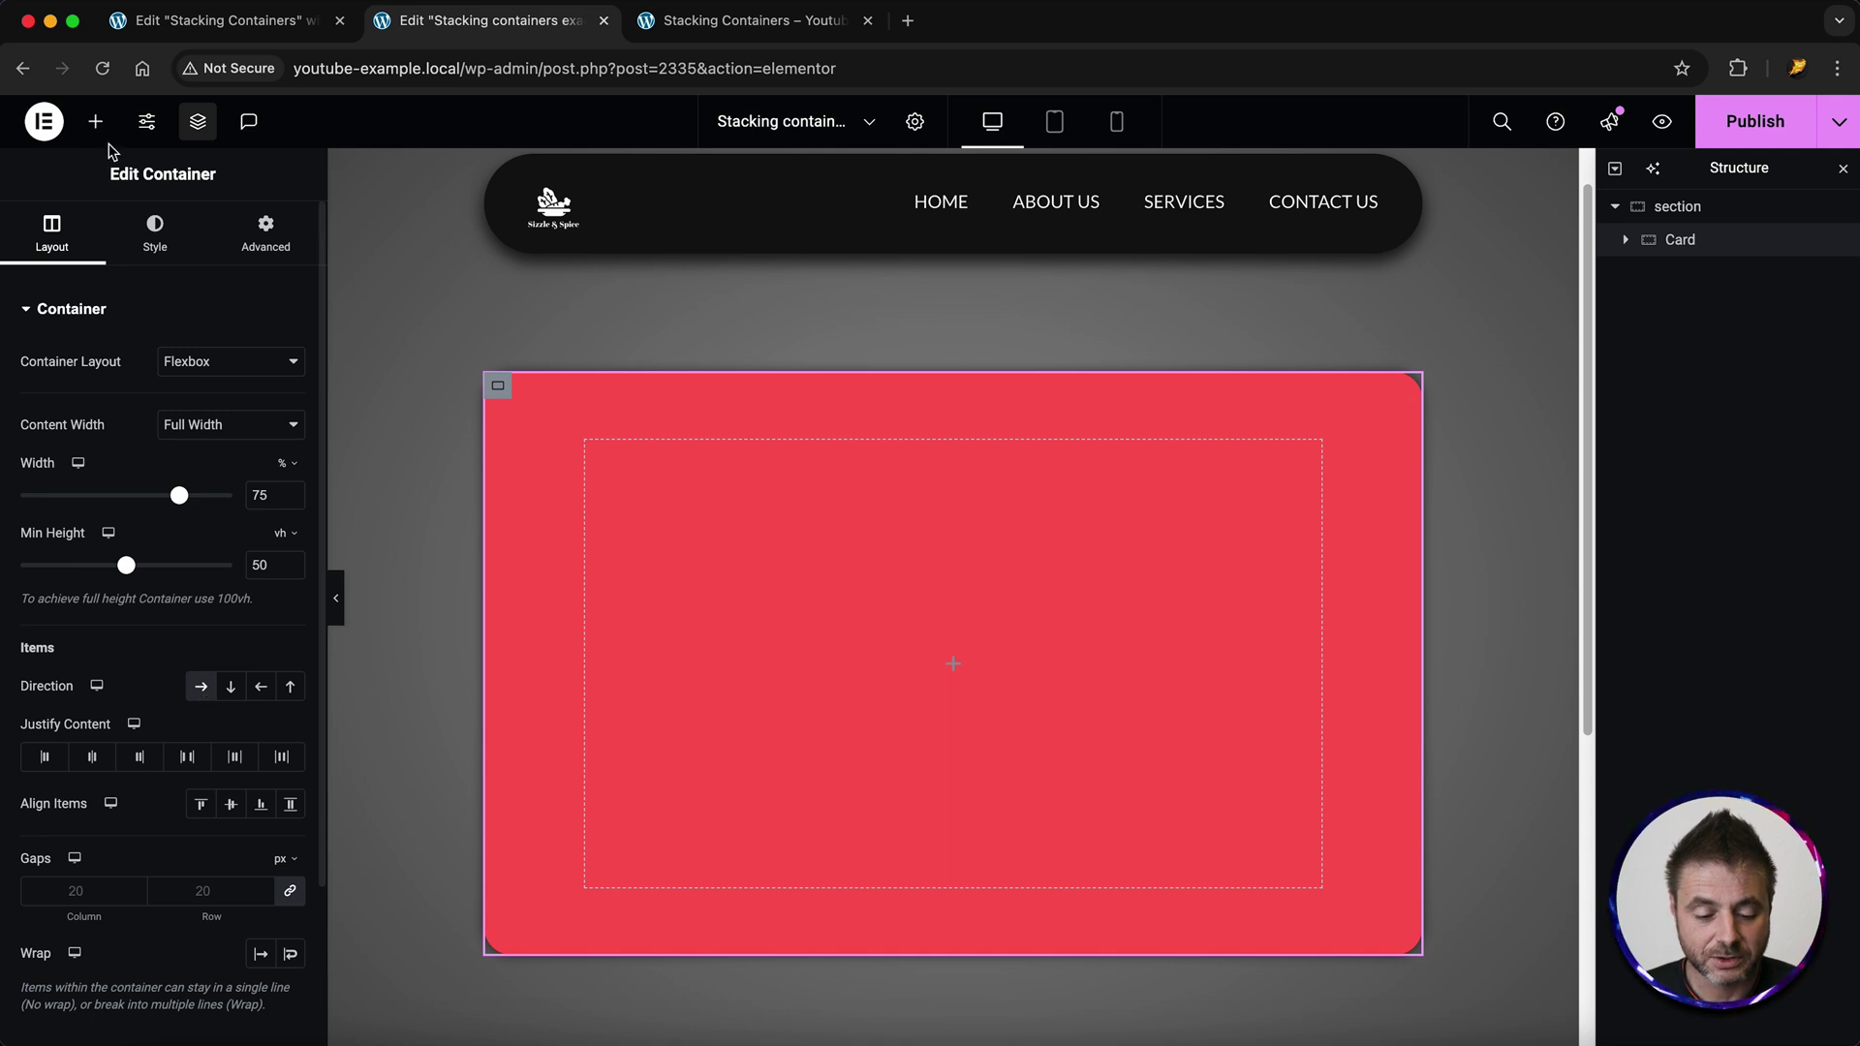
pyautogui.click(95, 121)
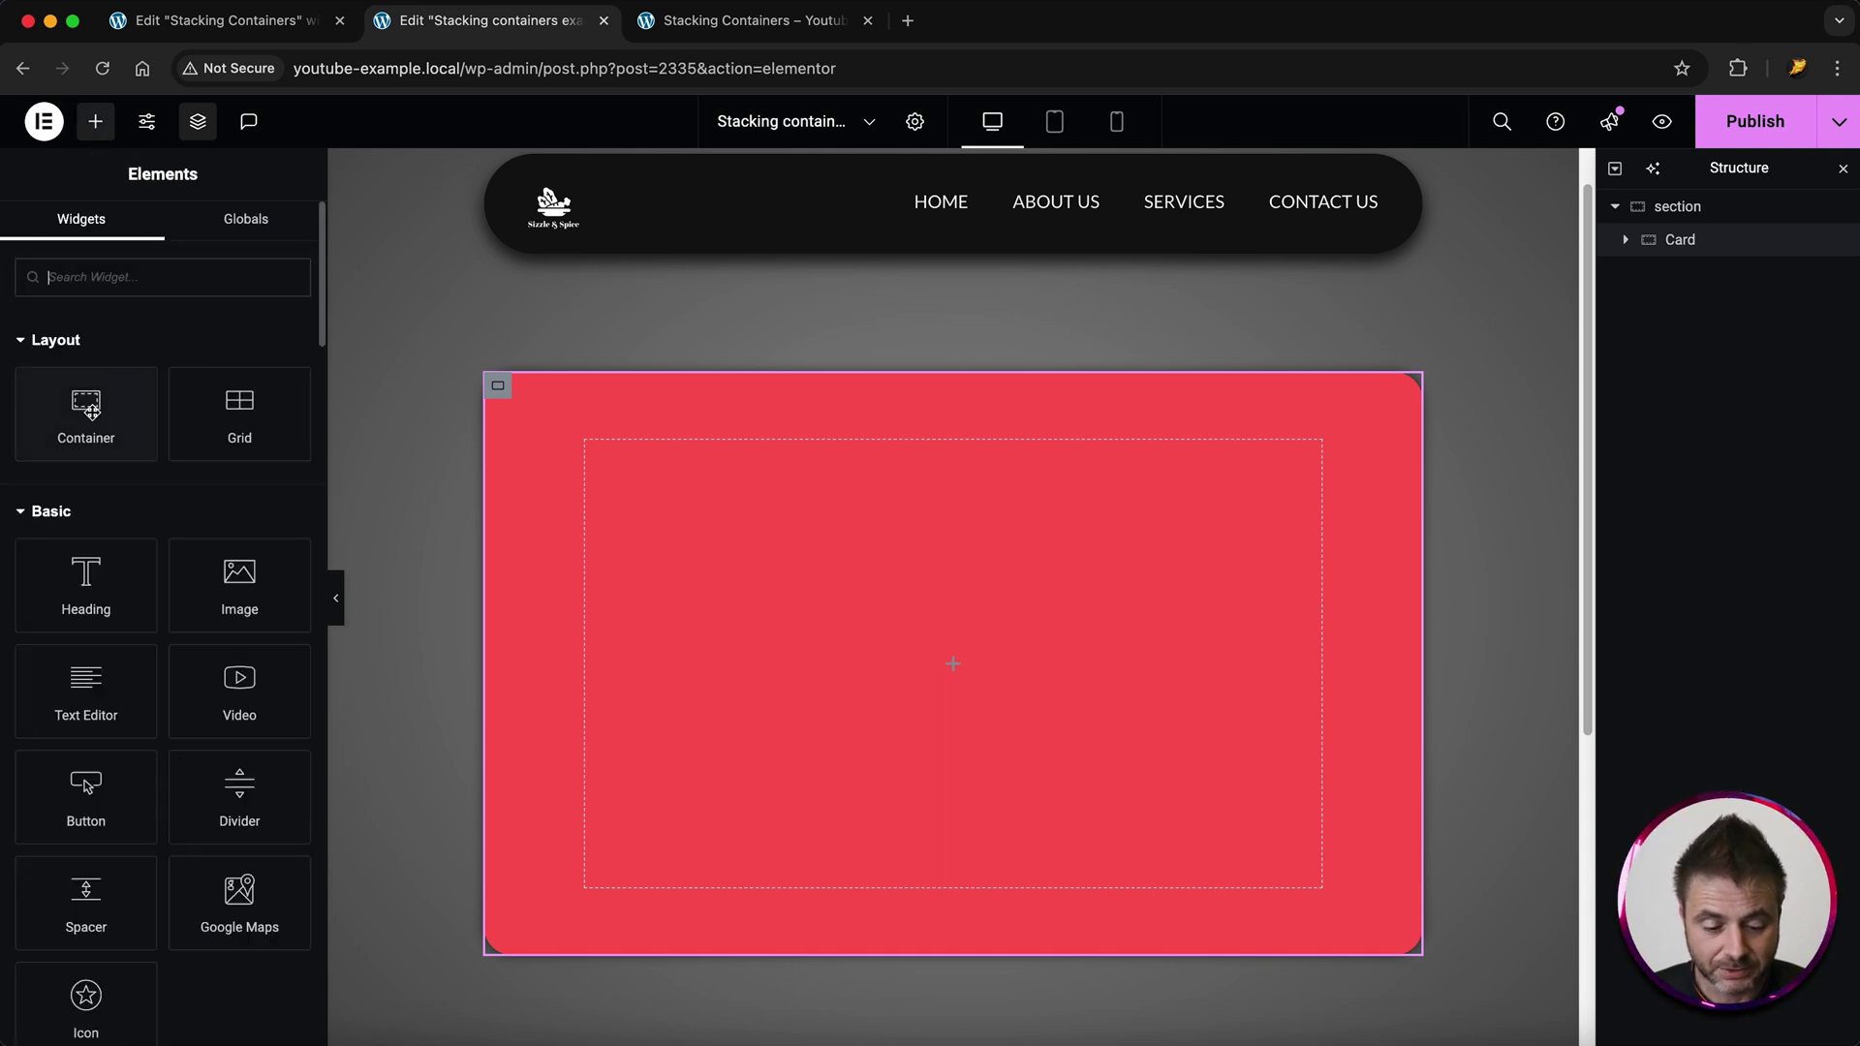
pyautogui.moveTo(91, 412); pyautogui.dragTo(740, 649)
pyautogui.rightClick(601, 460)
pyautogui.click(657, 498)
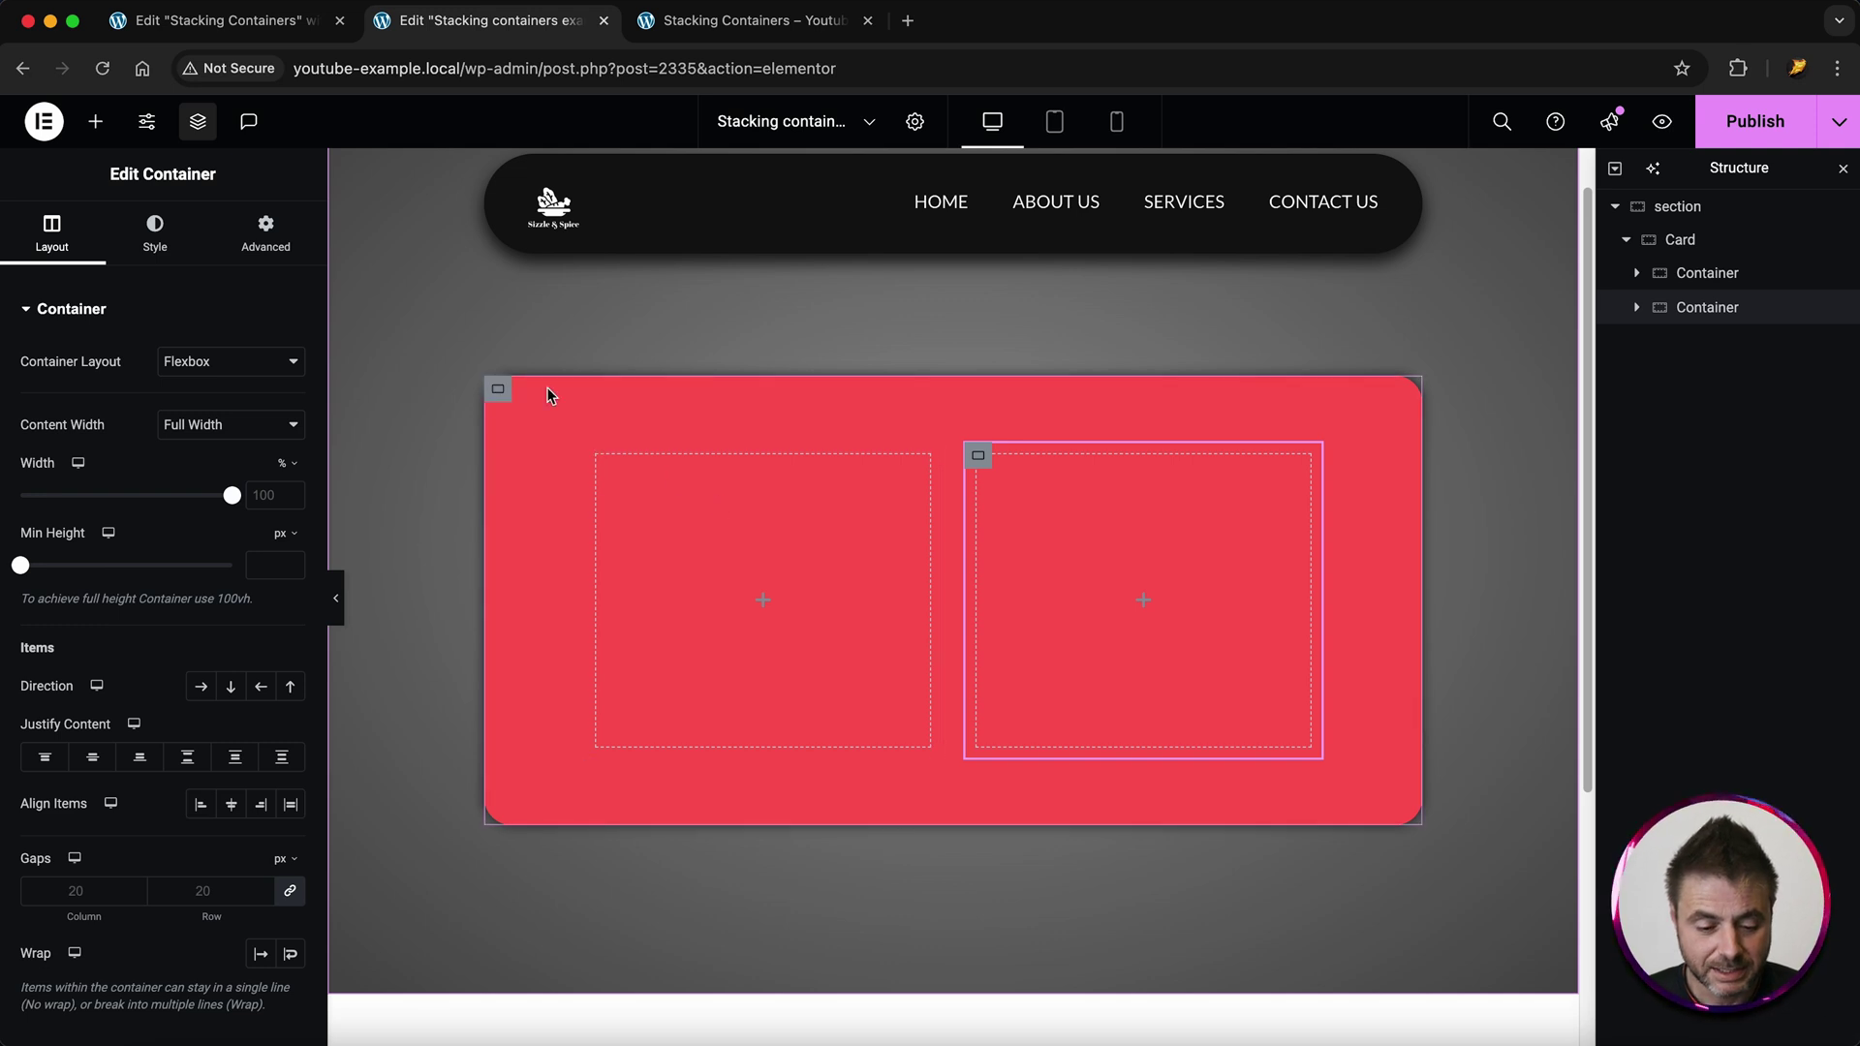
pyautogui.click(95, 121)
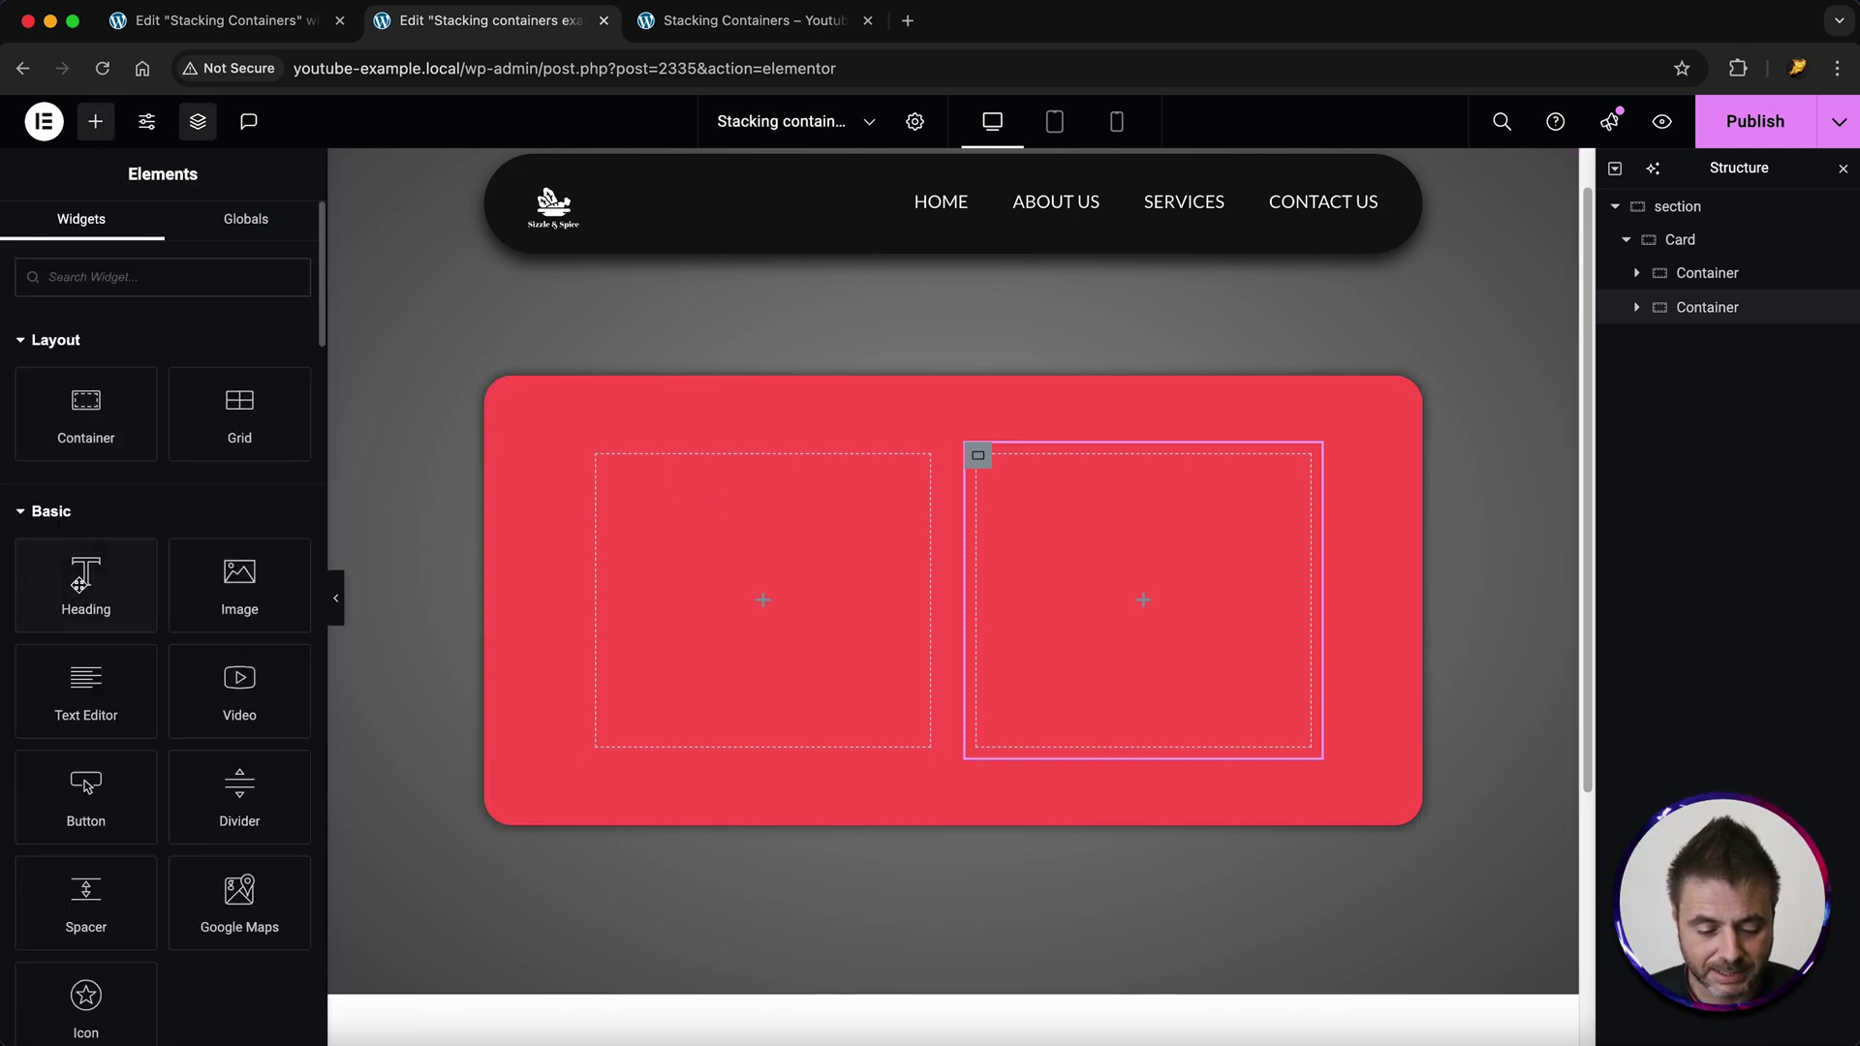
# - Drop a Heading and a Text Editor into the left column, making the paragraph white and centred
pyautogui.moveTo(80, 584); pyautogui.dragTo(726, 597)
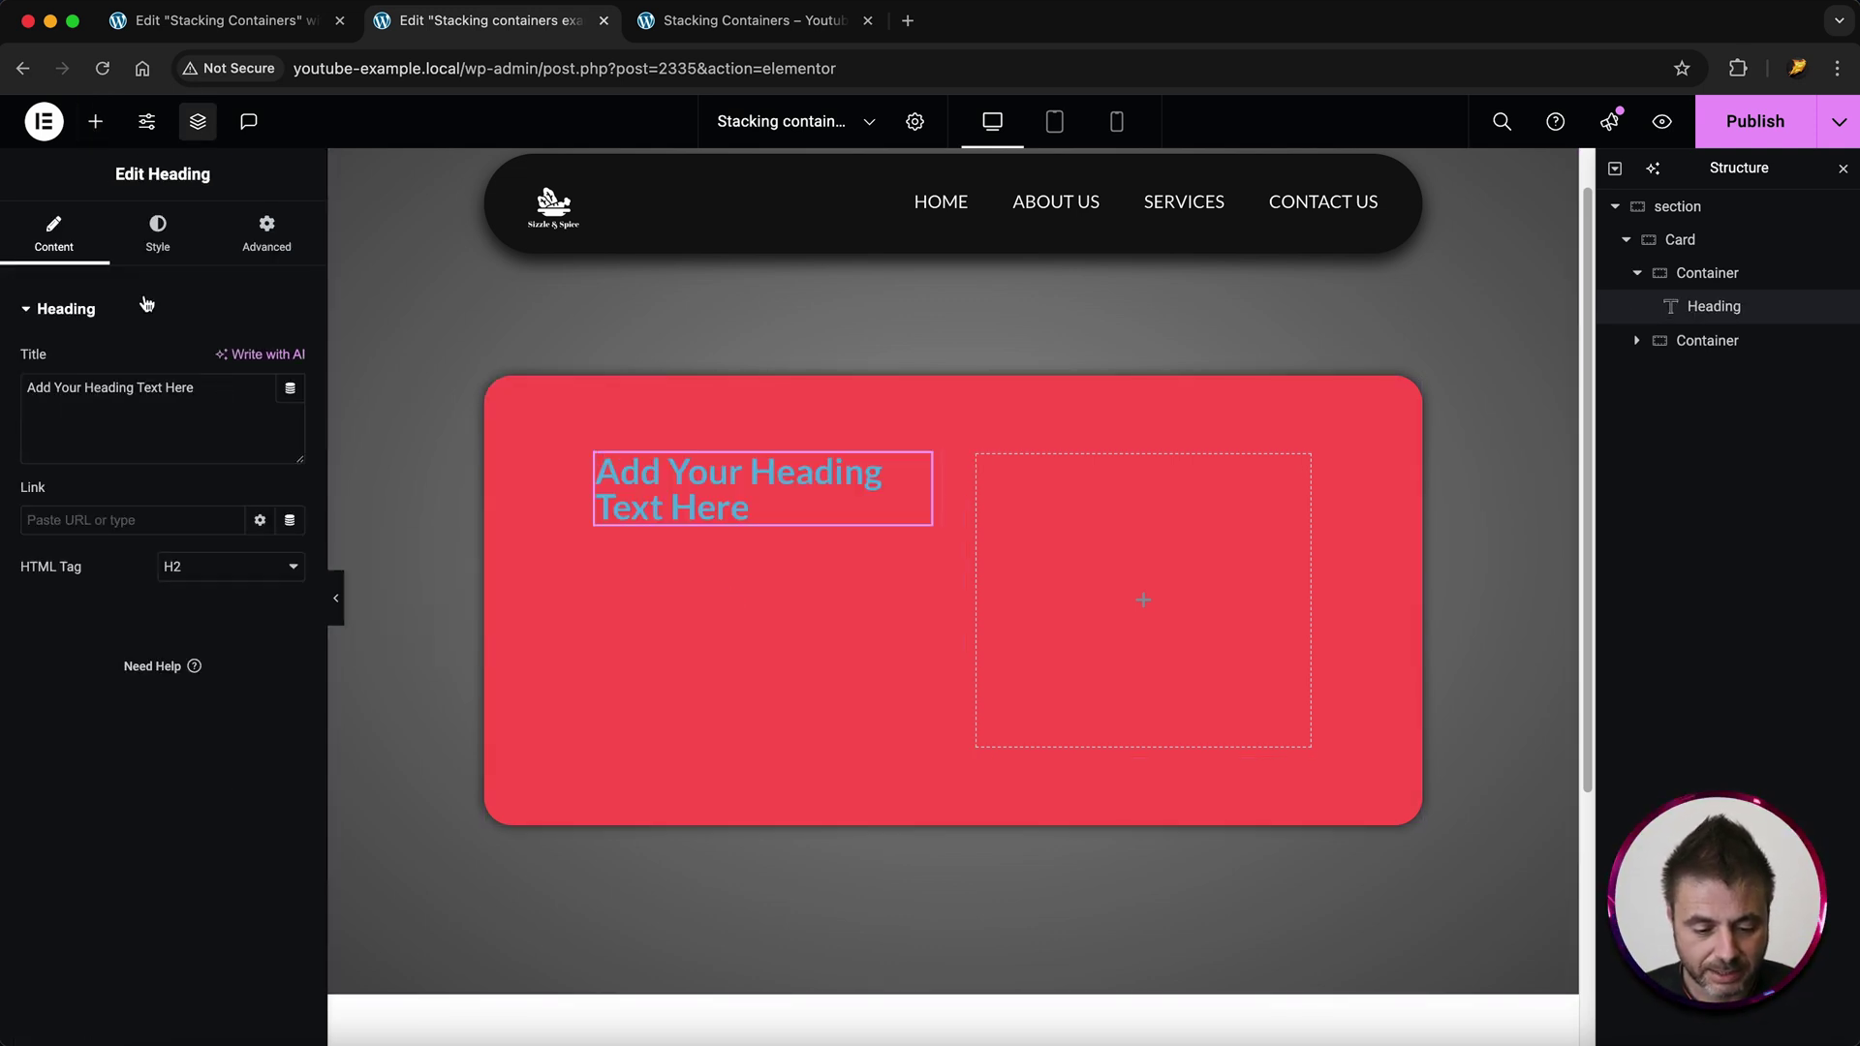
pyautogui.click(95, 121)
pyautogui.moveTo(77, 681); pyautogui.dragTo(747, 557)
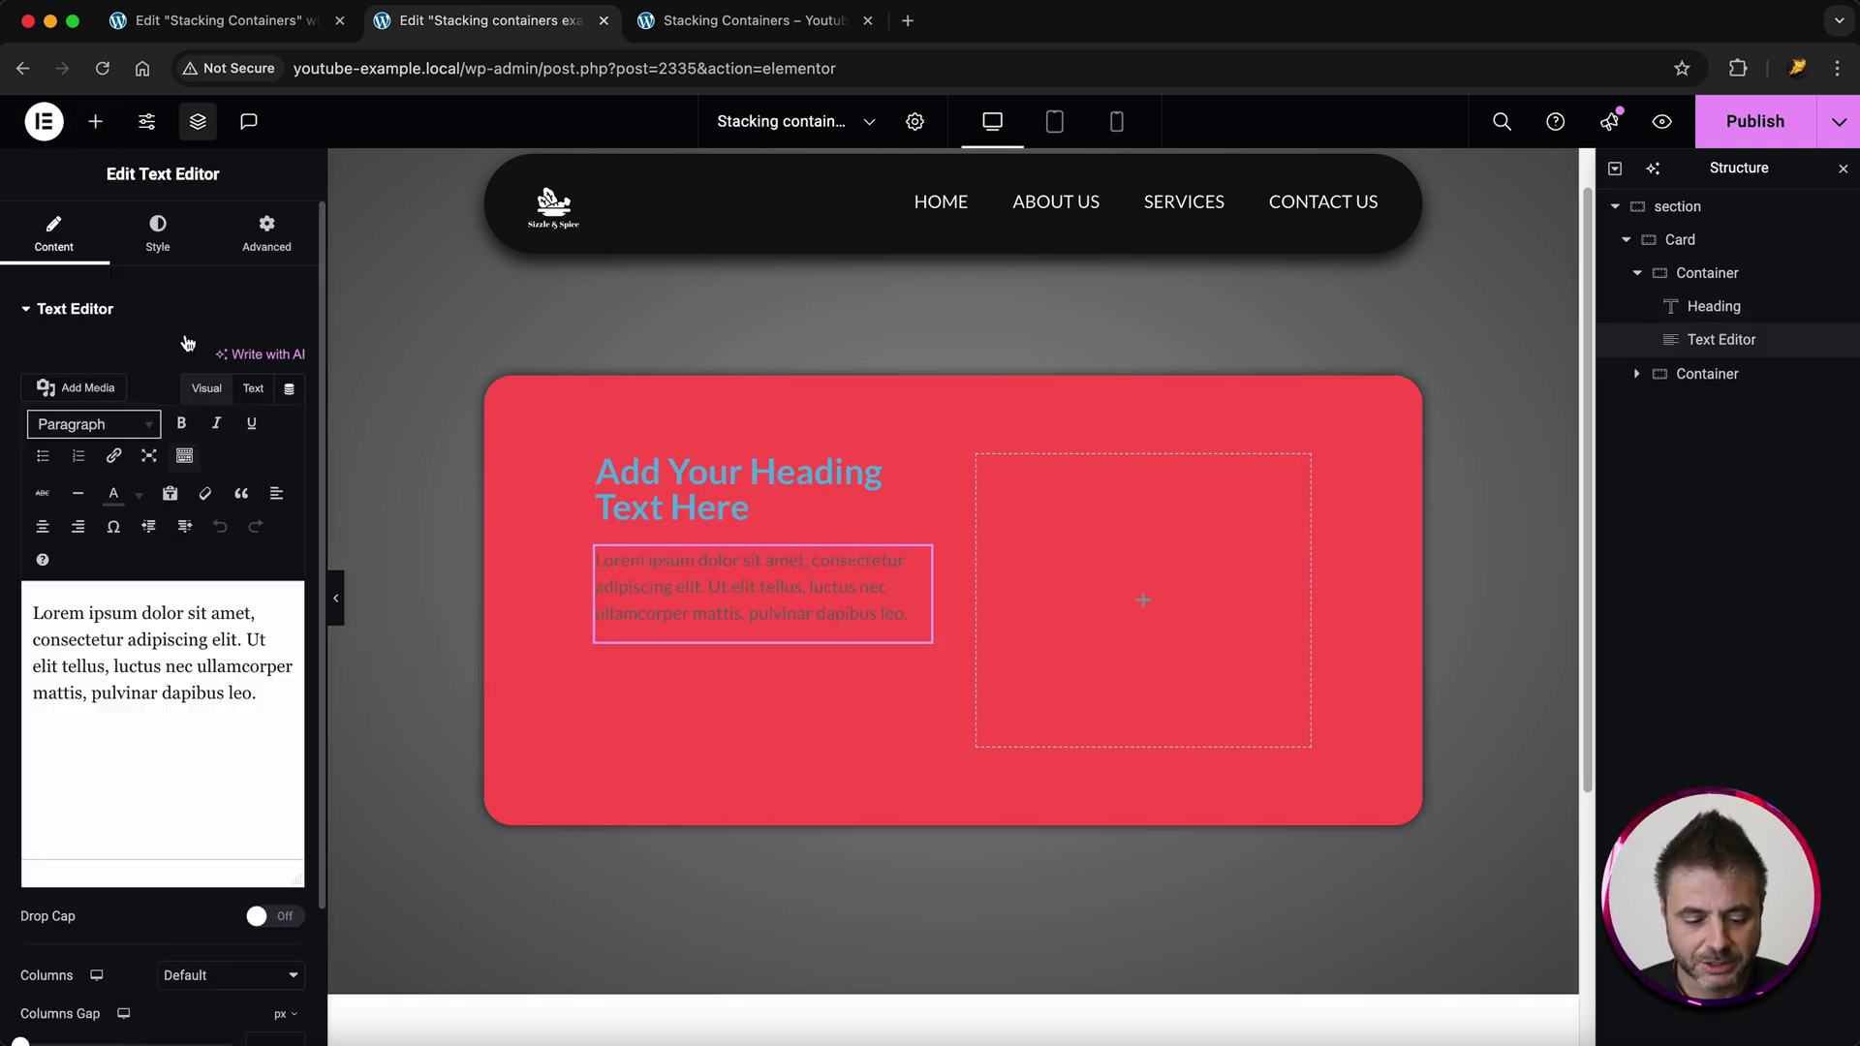
pyautogui.click(158, 237)
pyautogui.click(290, 408)
pyautogui.click(245, 387)
pyautogui.click(231, 361)
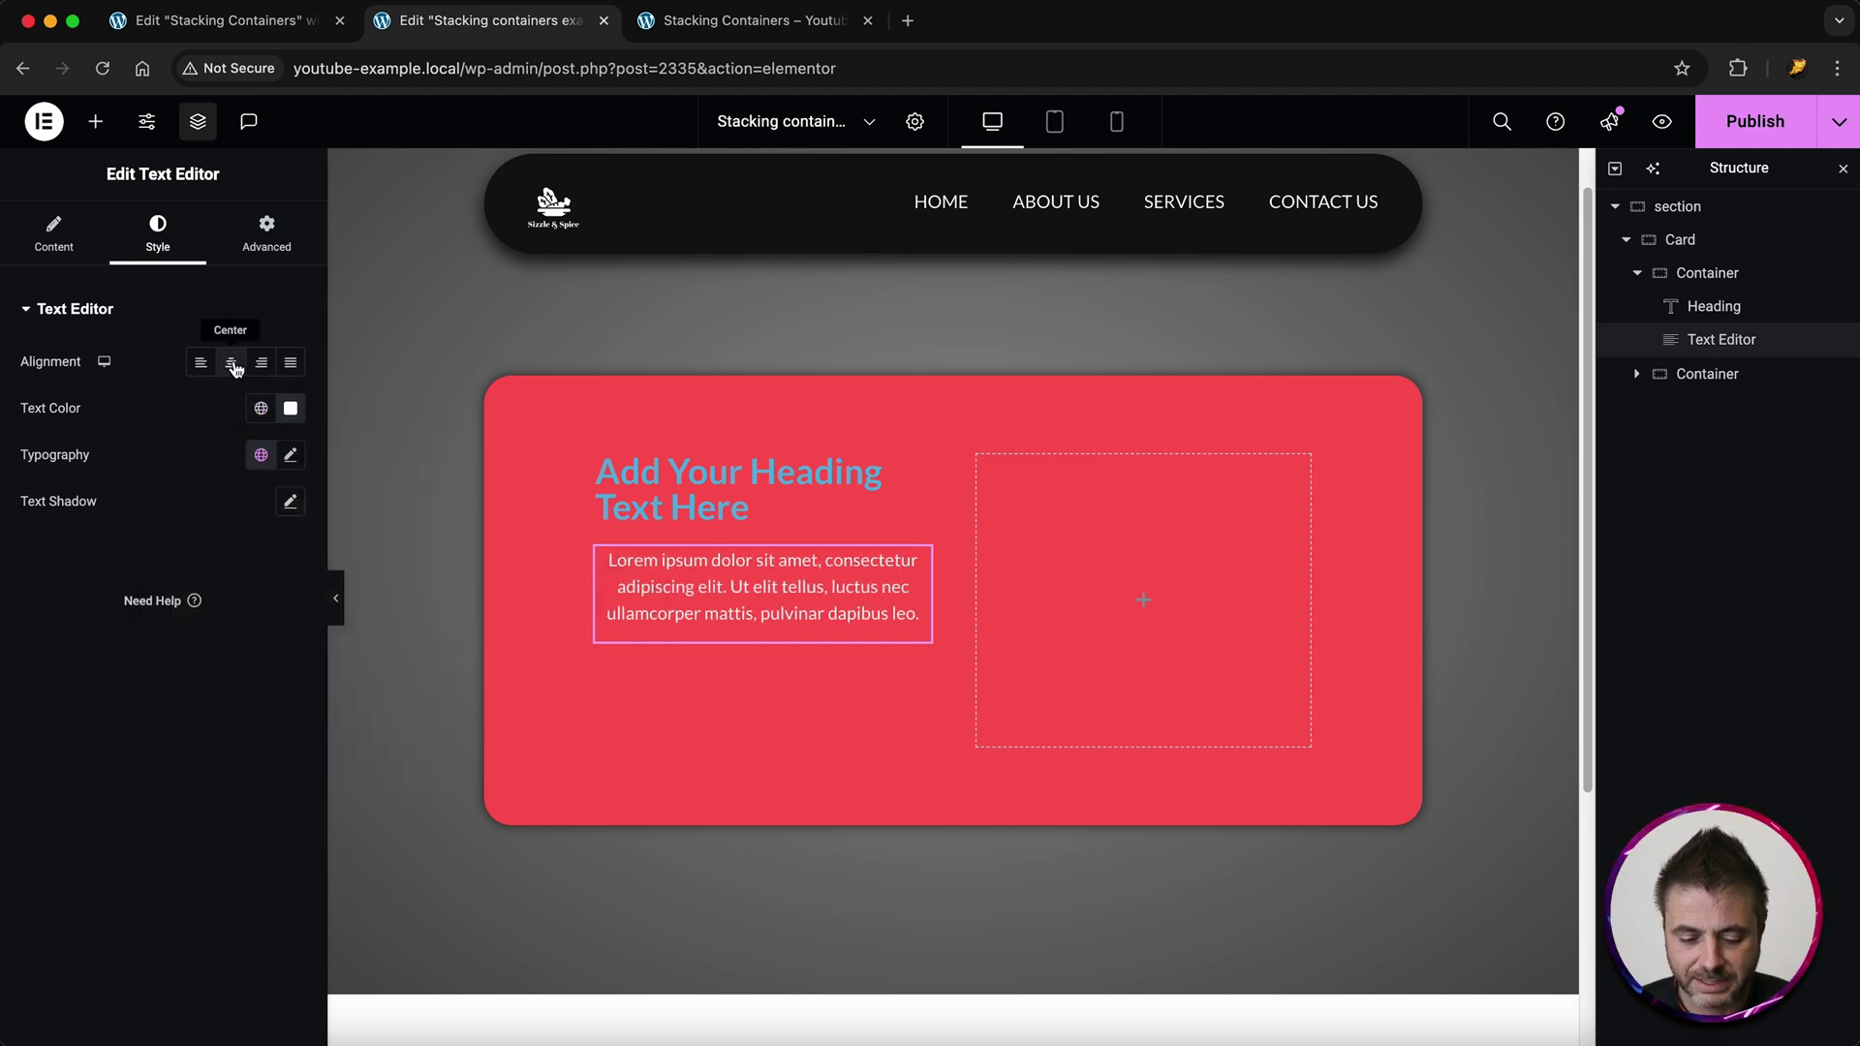
pyautogui.click(656, 500)
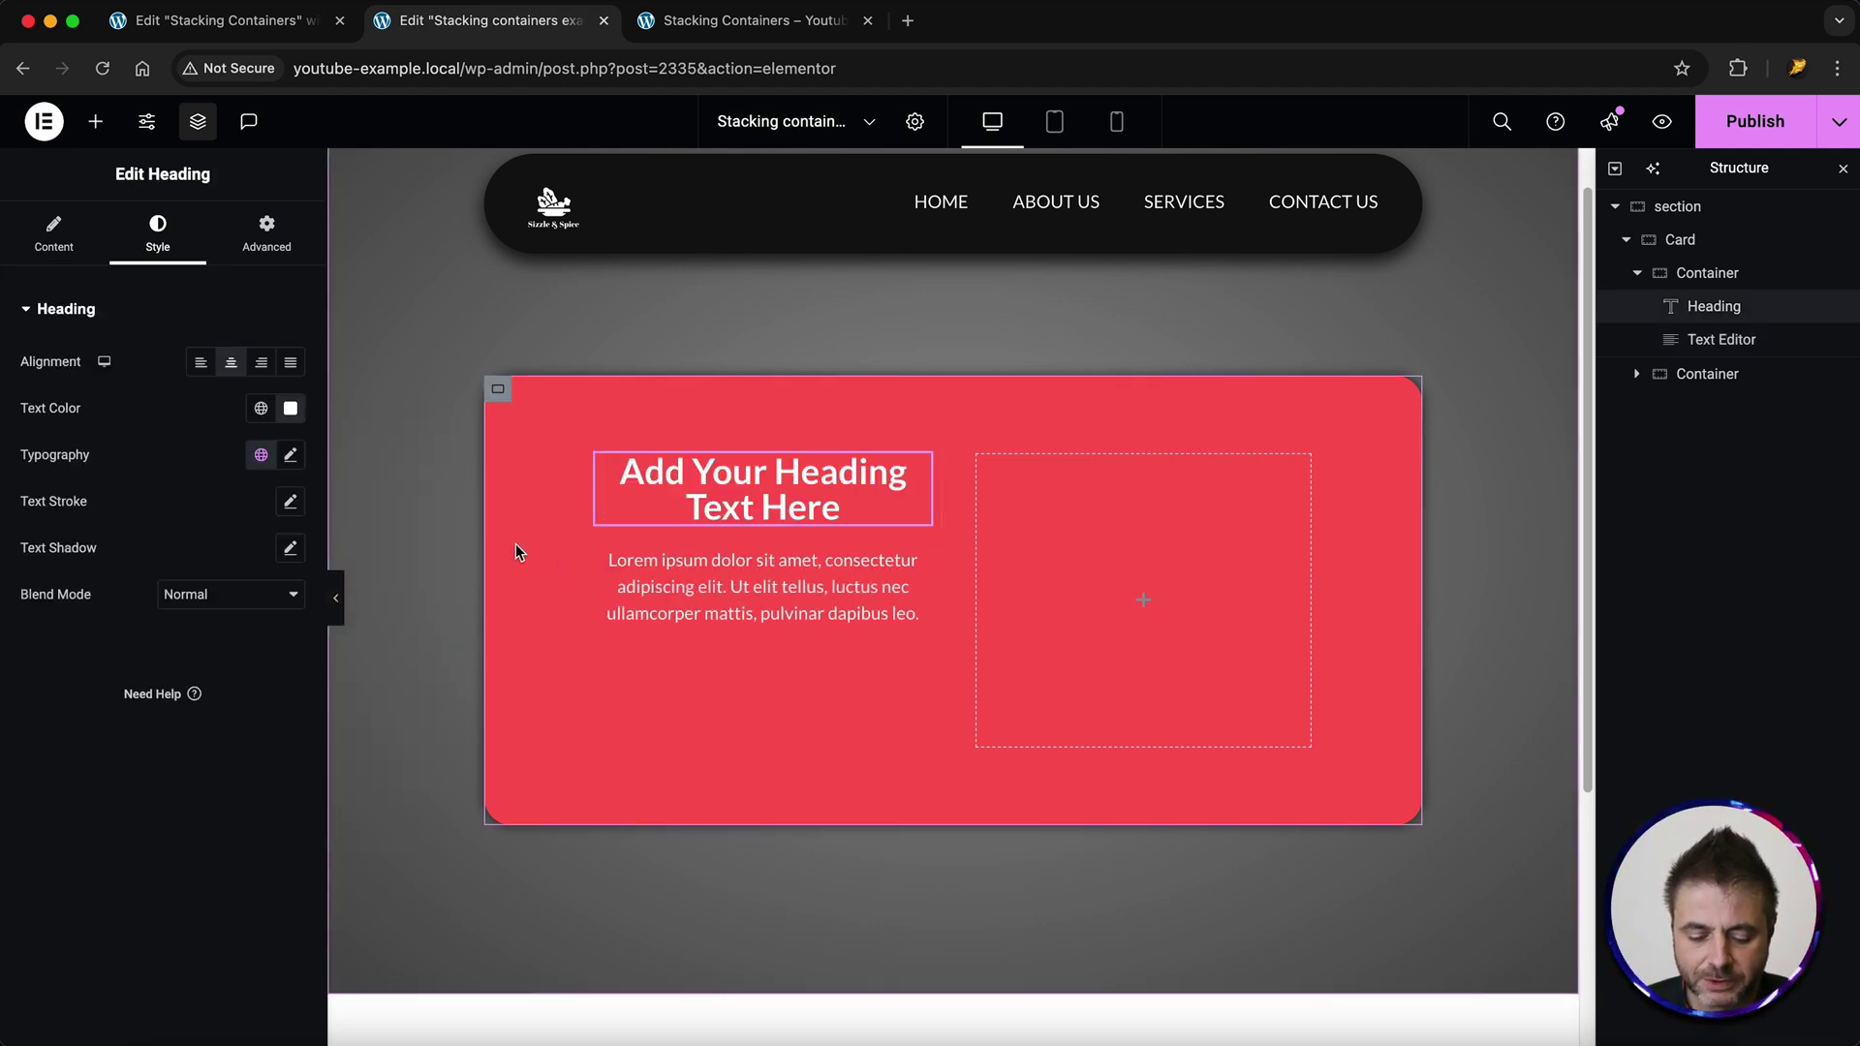
pyautogui.click(598, 457)
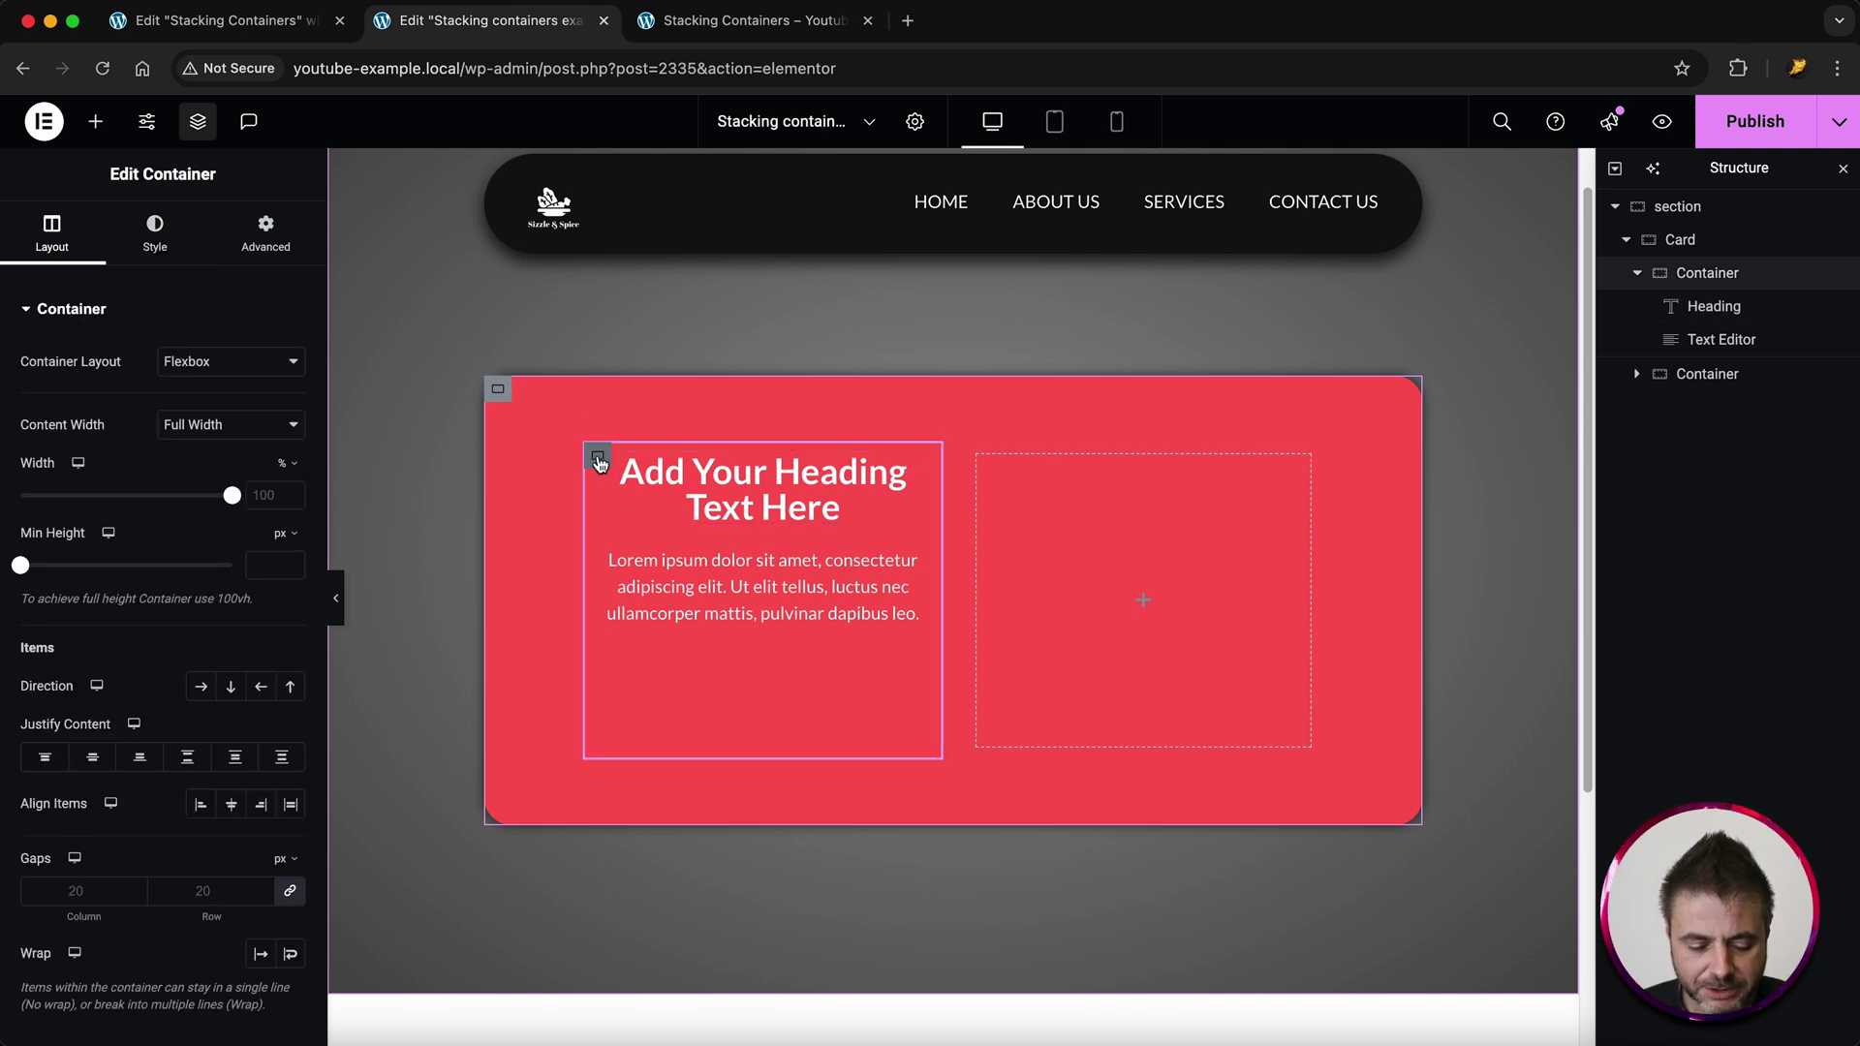
# - Set the left inner container's Justify Content to Center so the heading and paragraph sit vertically centred
pyautogui.click(96, 759)
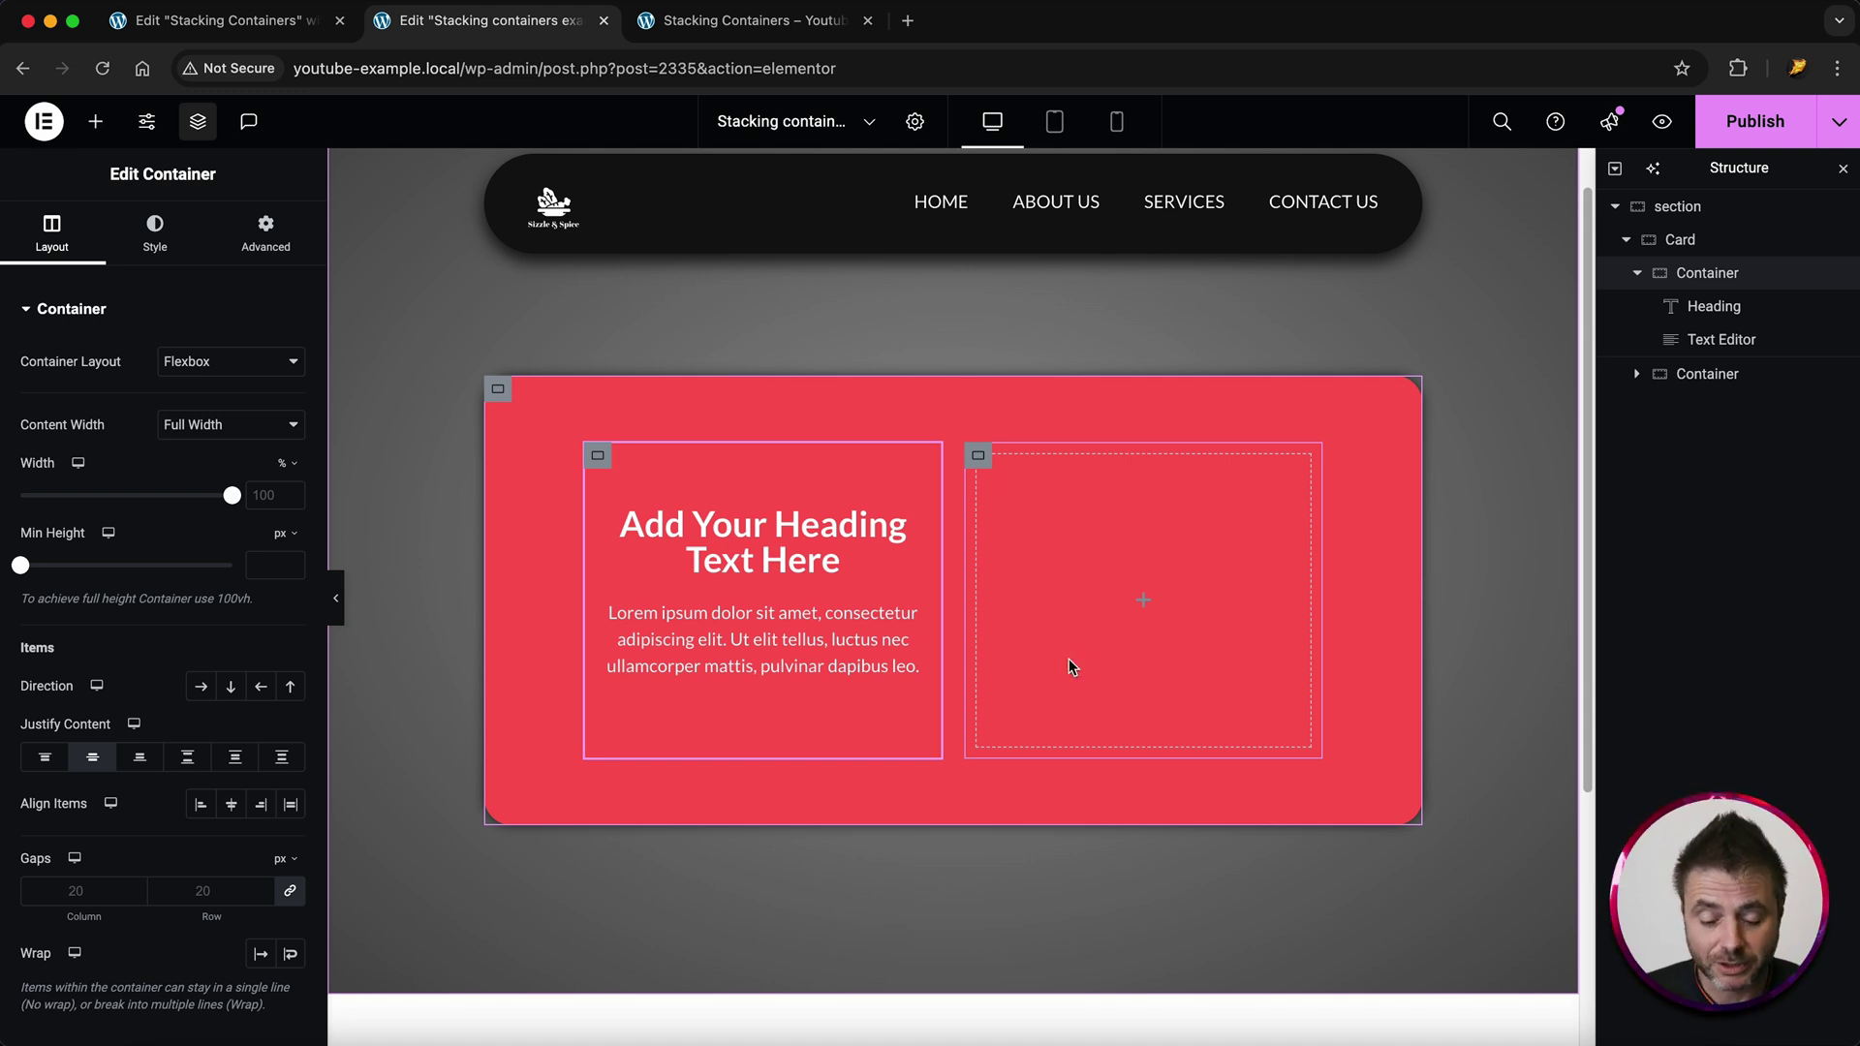
pyautogui.click(980, 459)
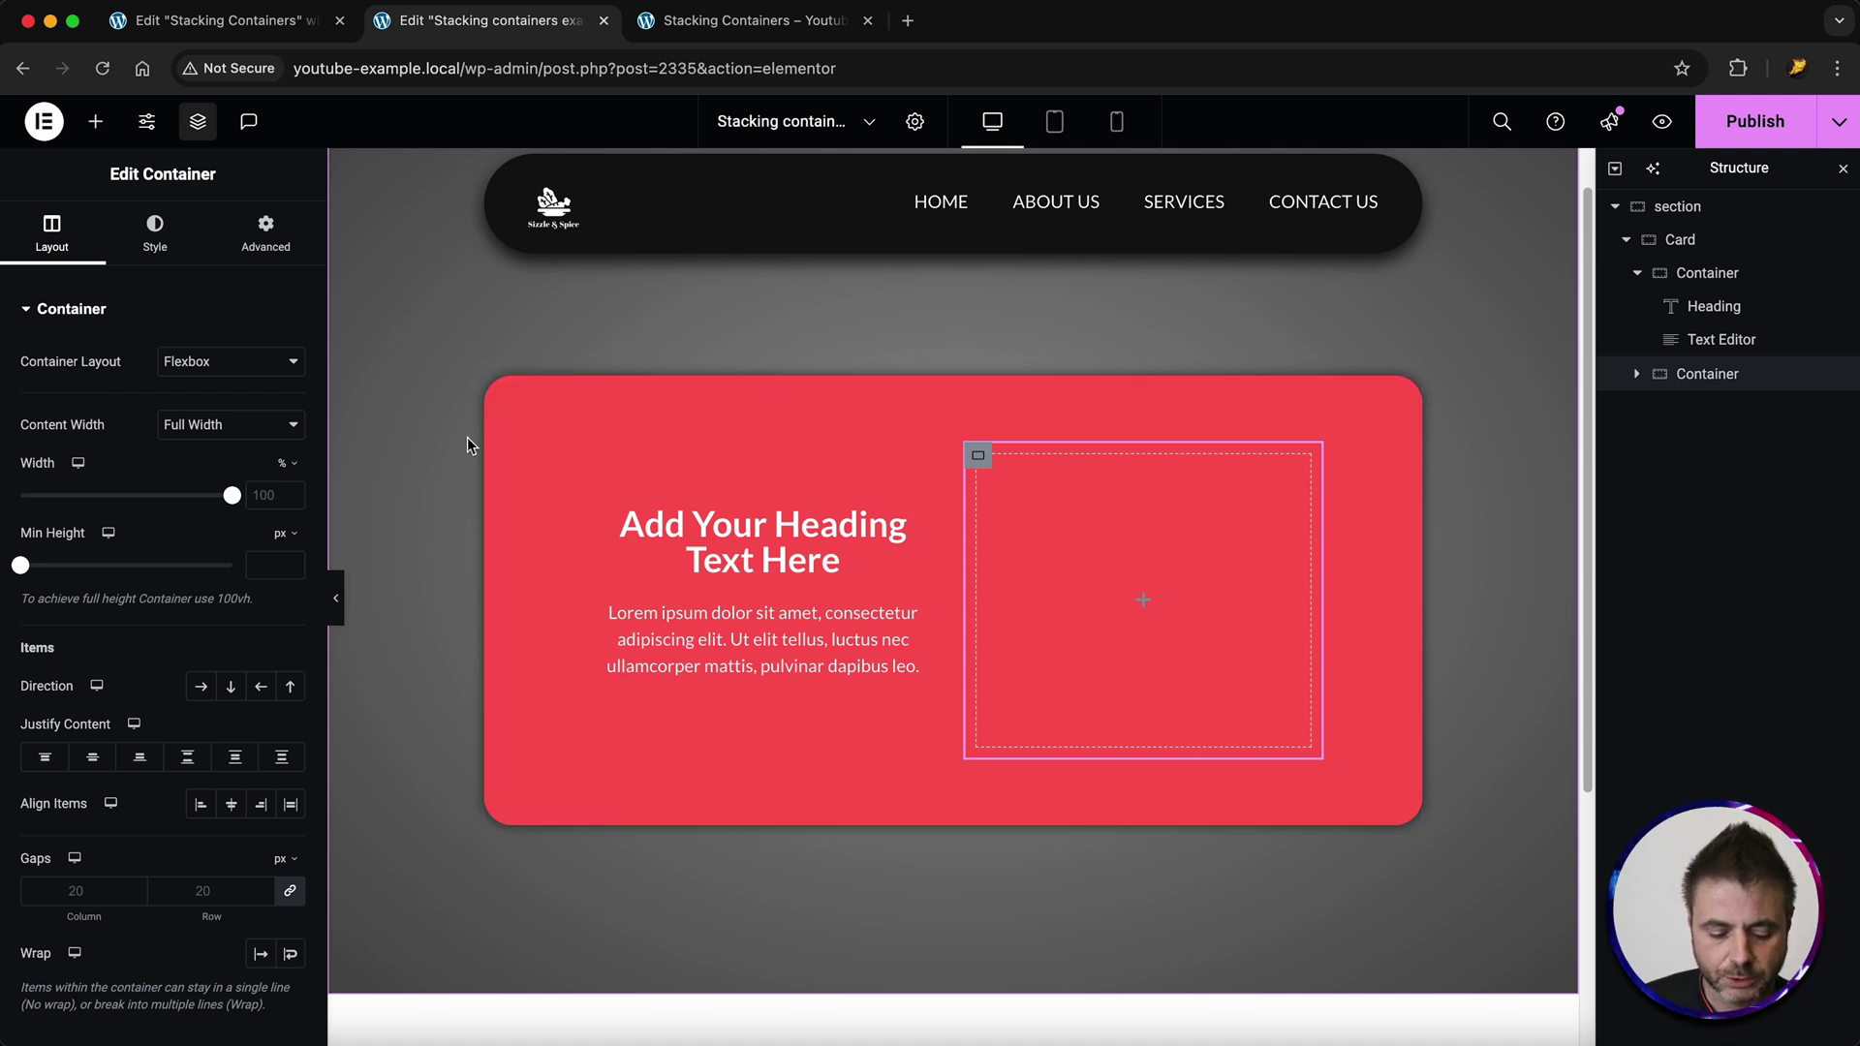
# - Give the right inner container a classic background using the coffee-and-sweets photo from the Media Library
pyautogui.click(171, 250)
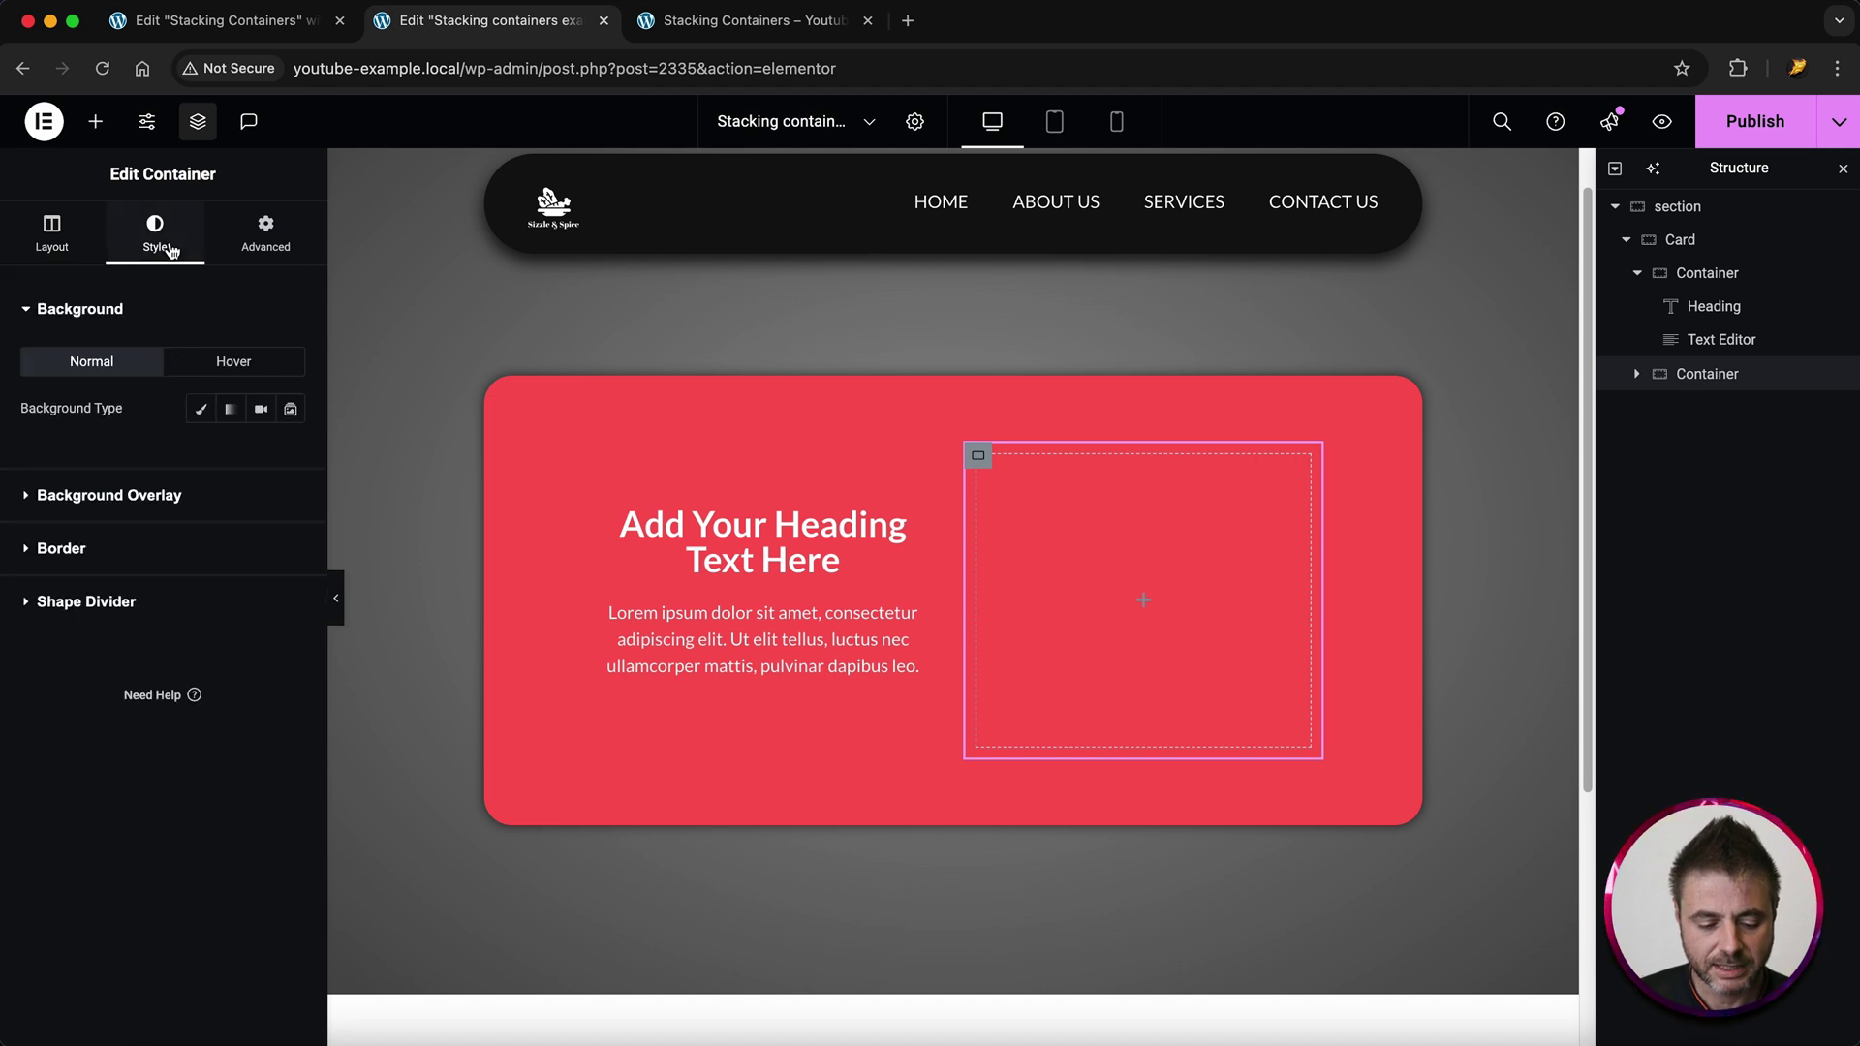
pyautogui.click(200, 409)
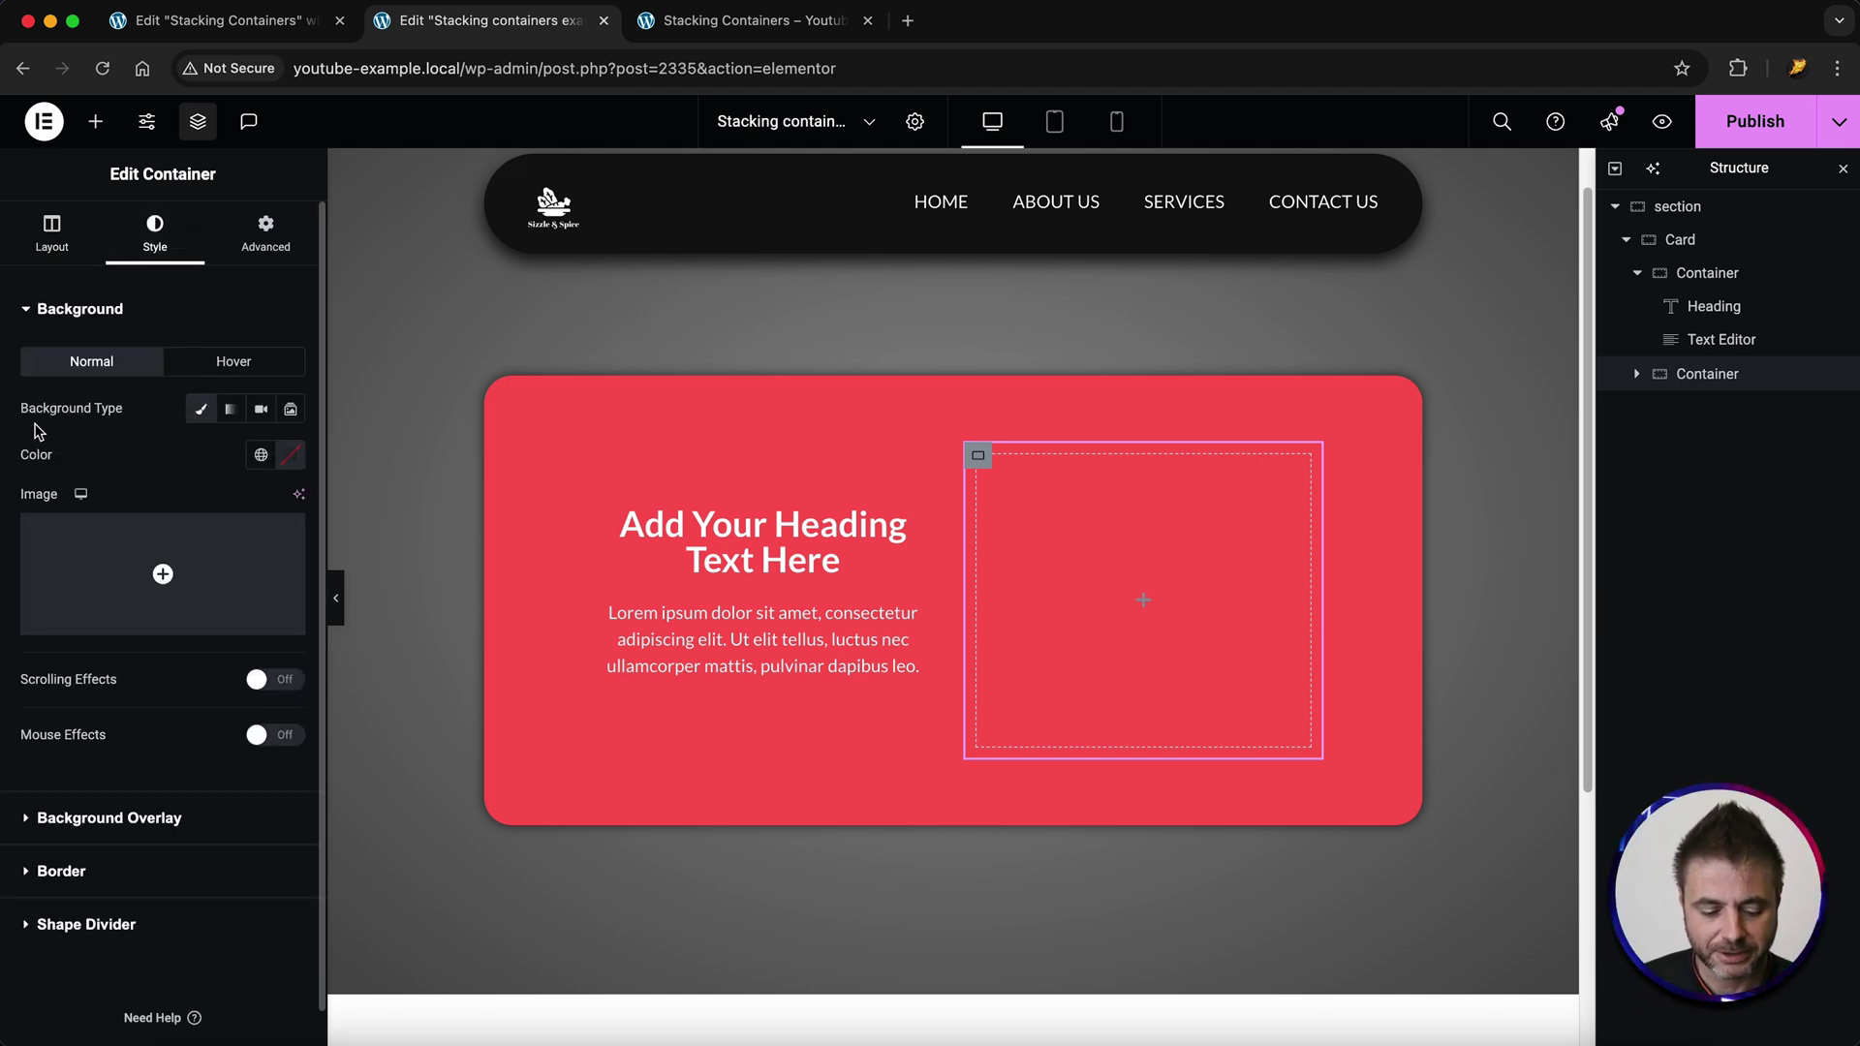
pyautogui.click(155, 572)
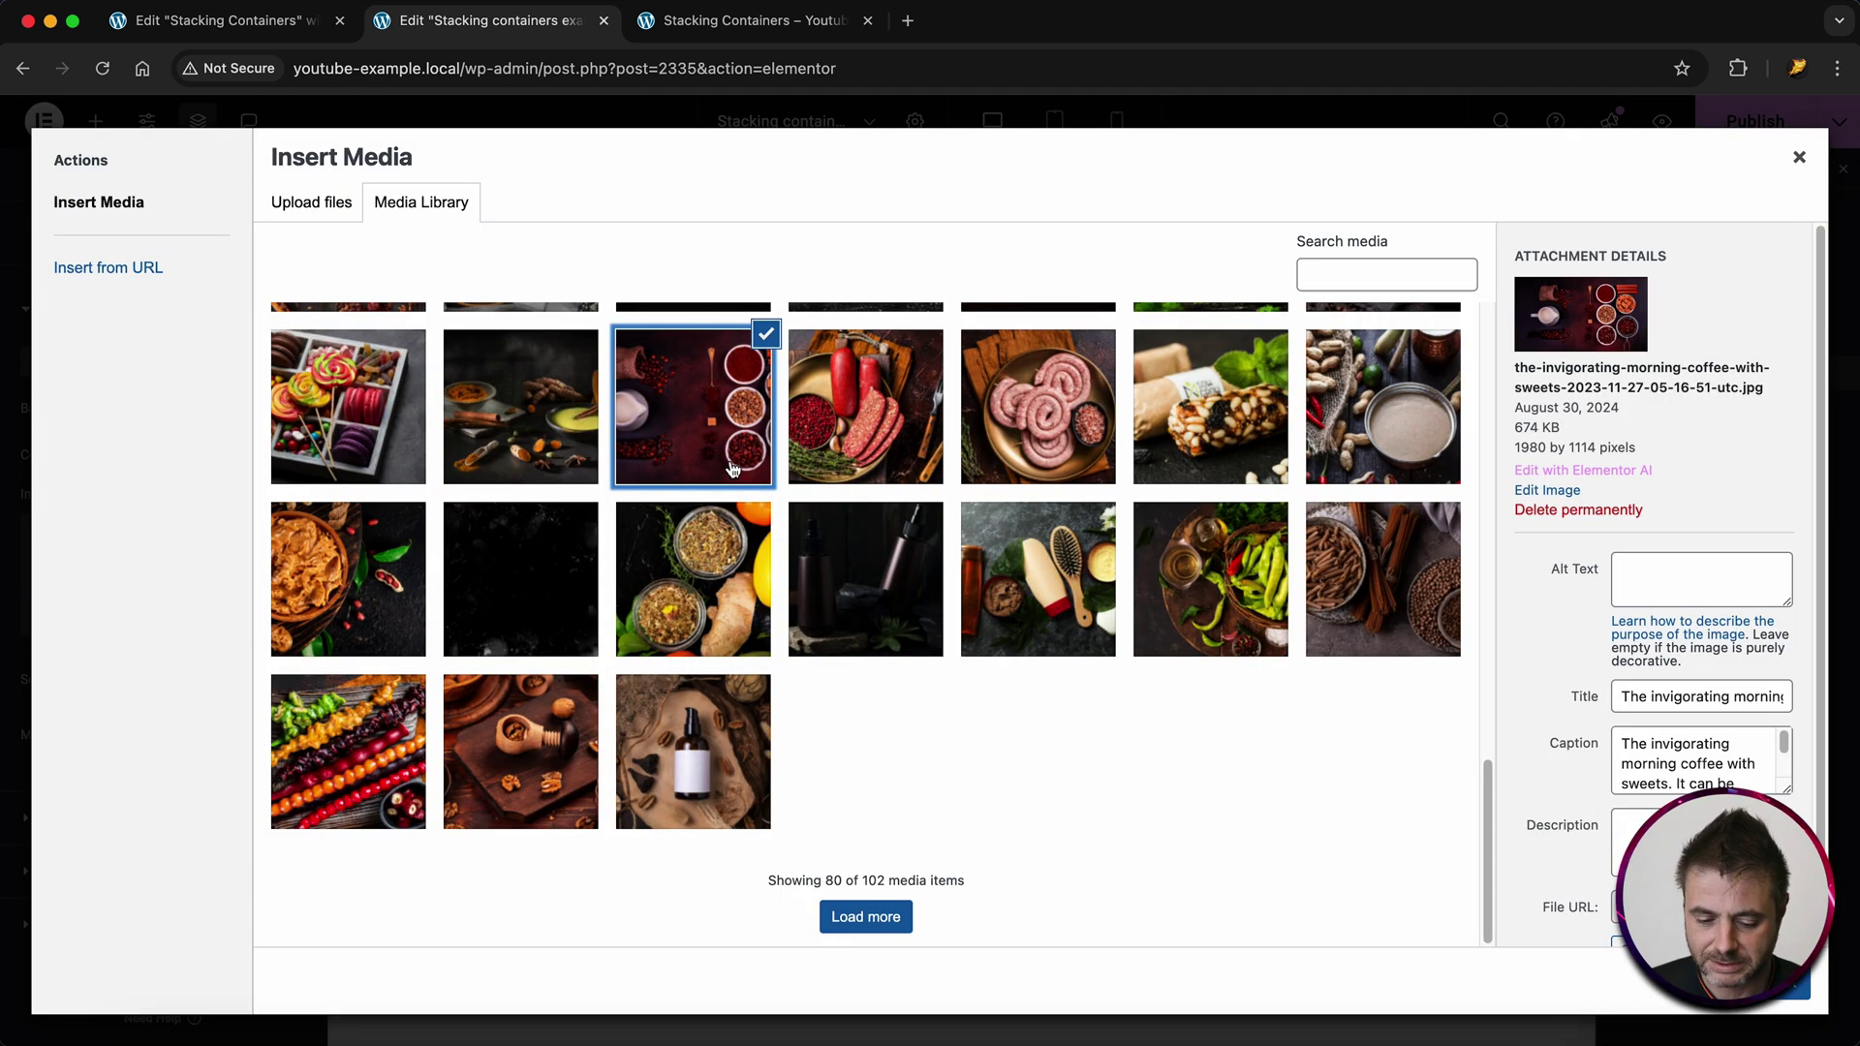
pyautogui.click(1782, 981)
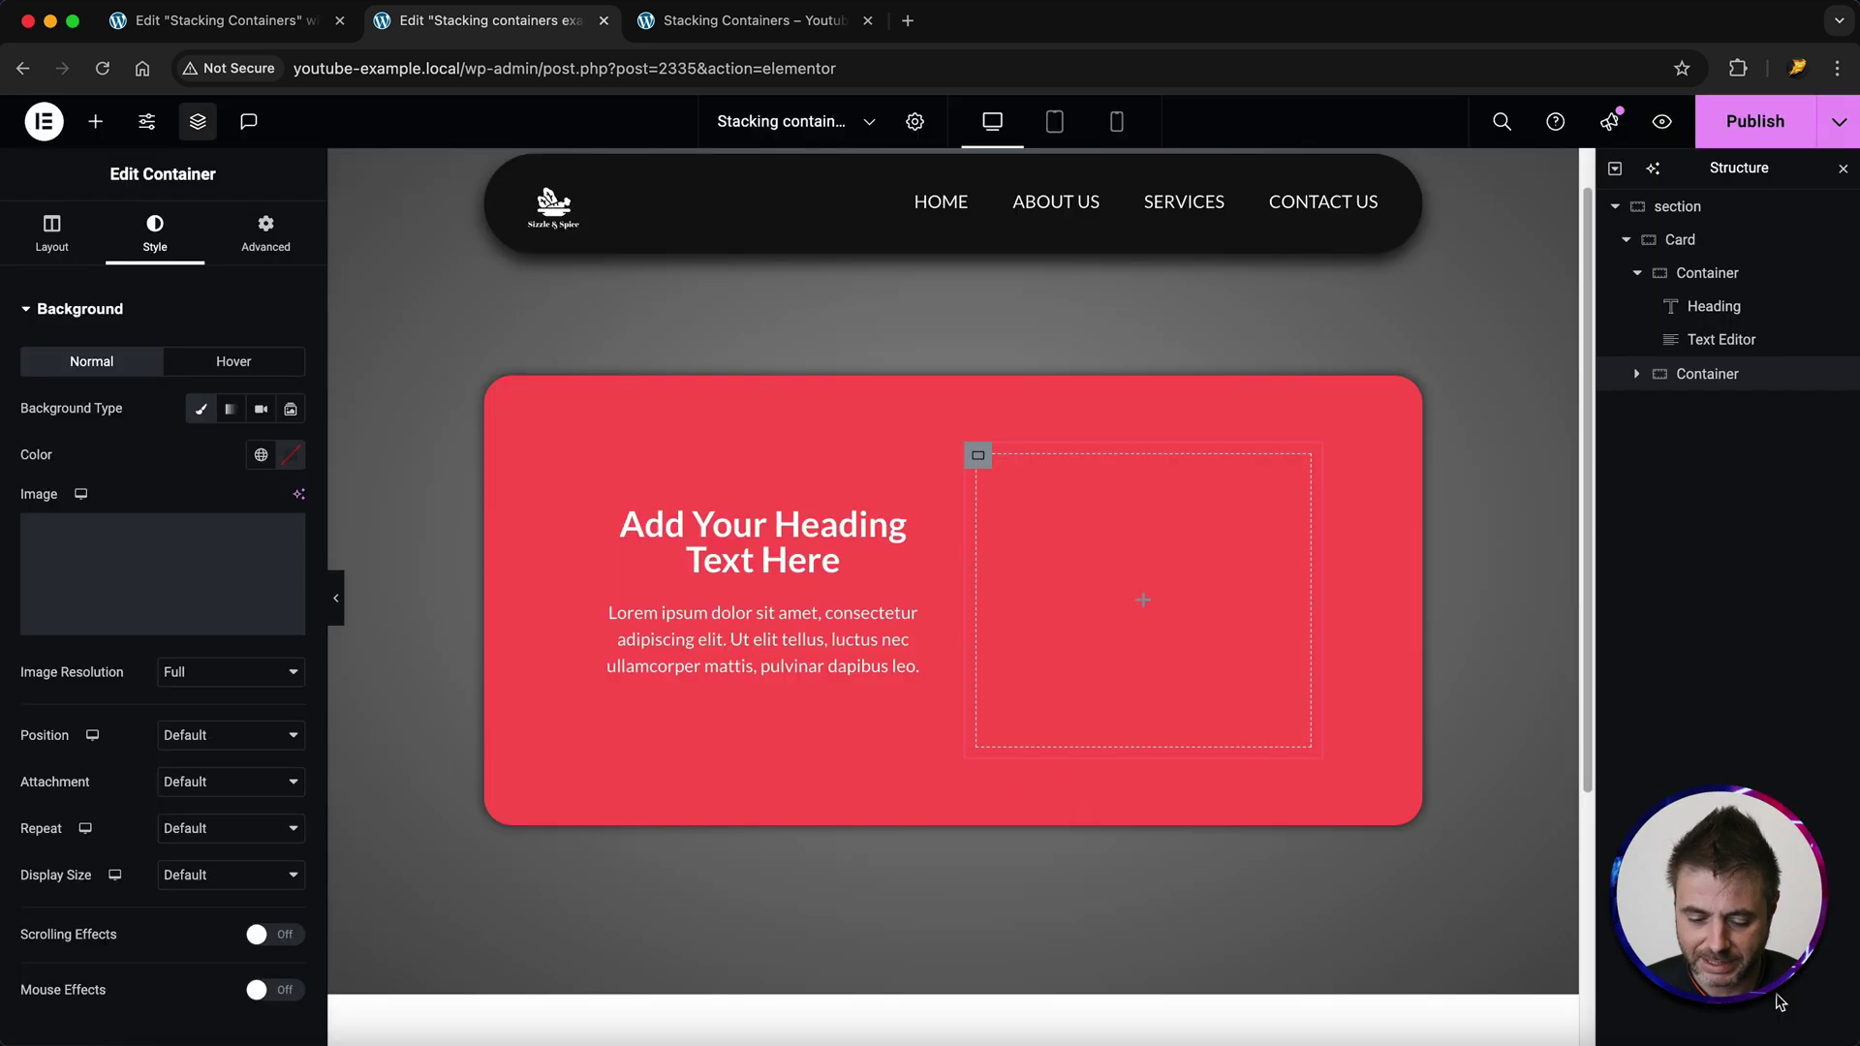
# - Set the background image to Center Left position, No-repeat and Cover display size
pyautogui.scroll(-3, 232, 765)
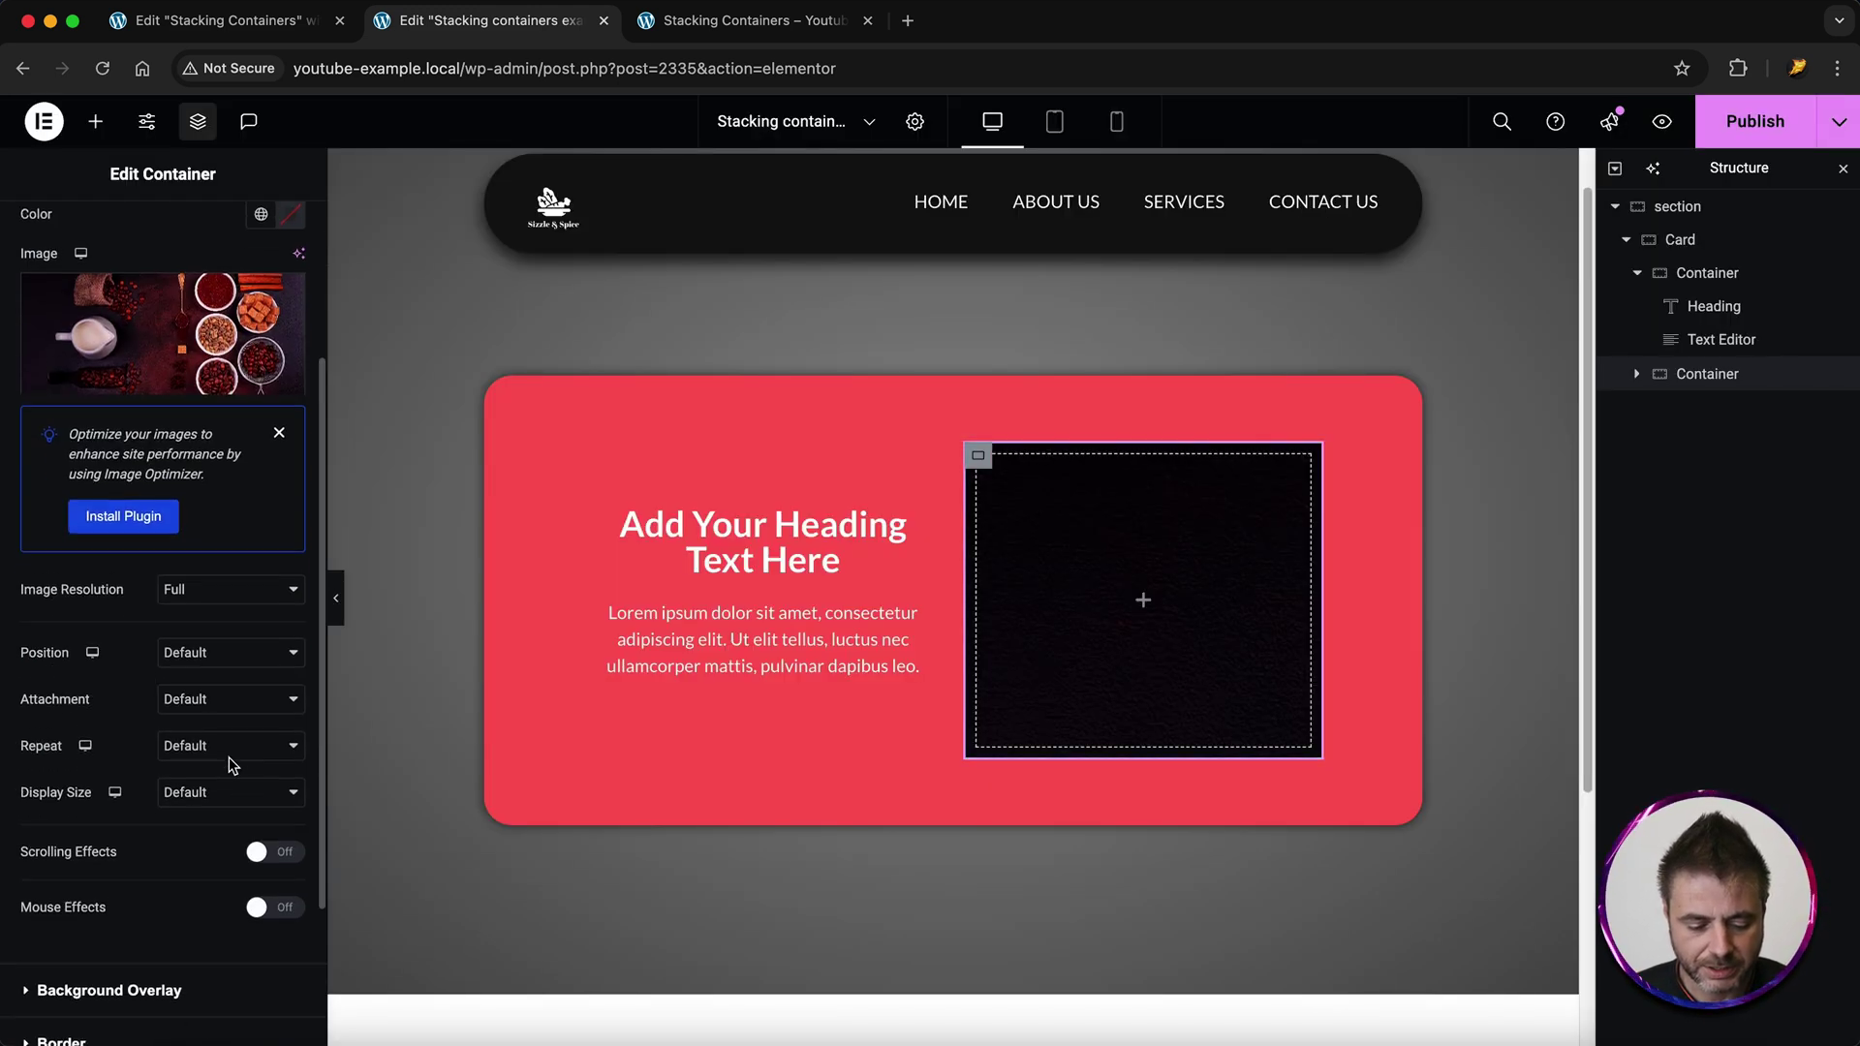
pyautogui.click(233, 643)
pyautogui.press('Escape')
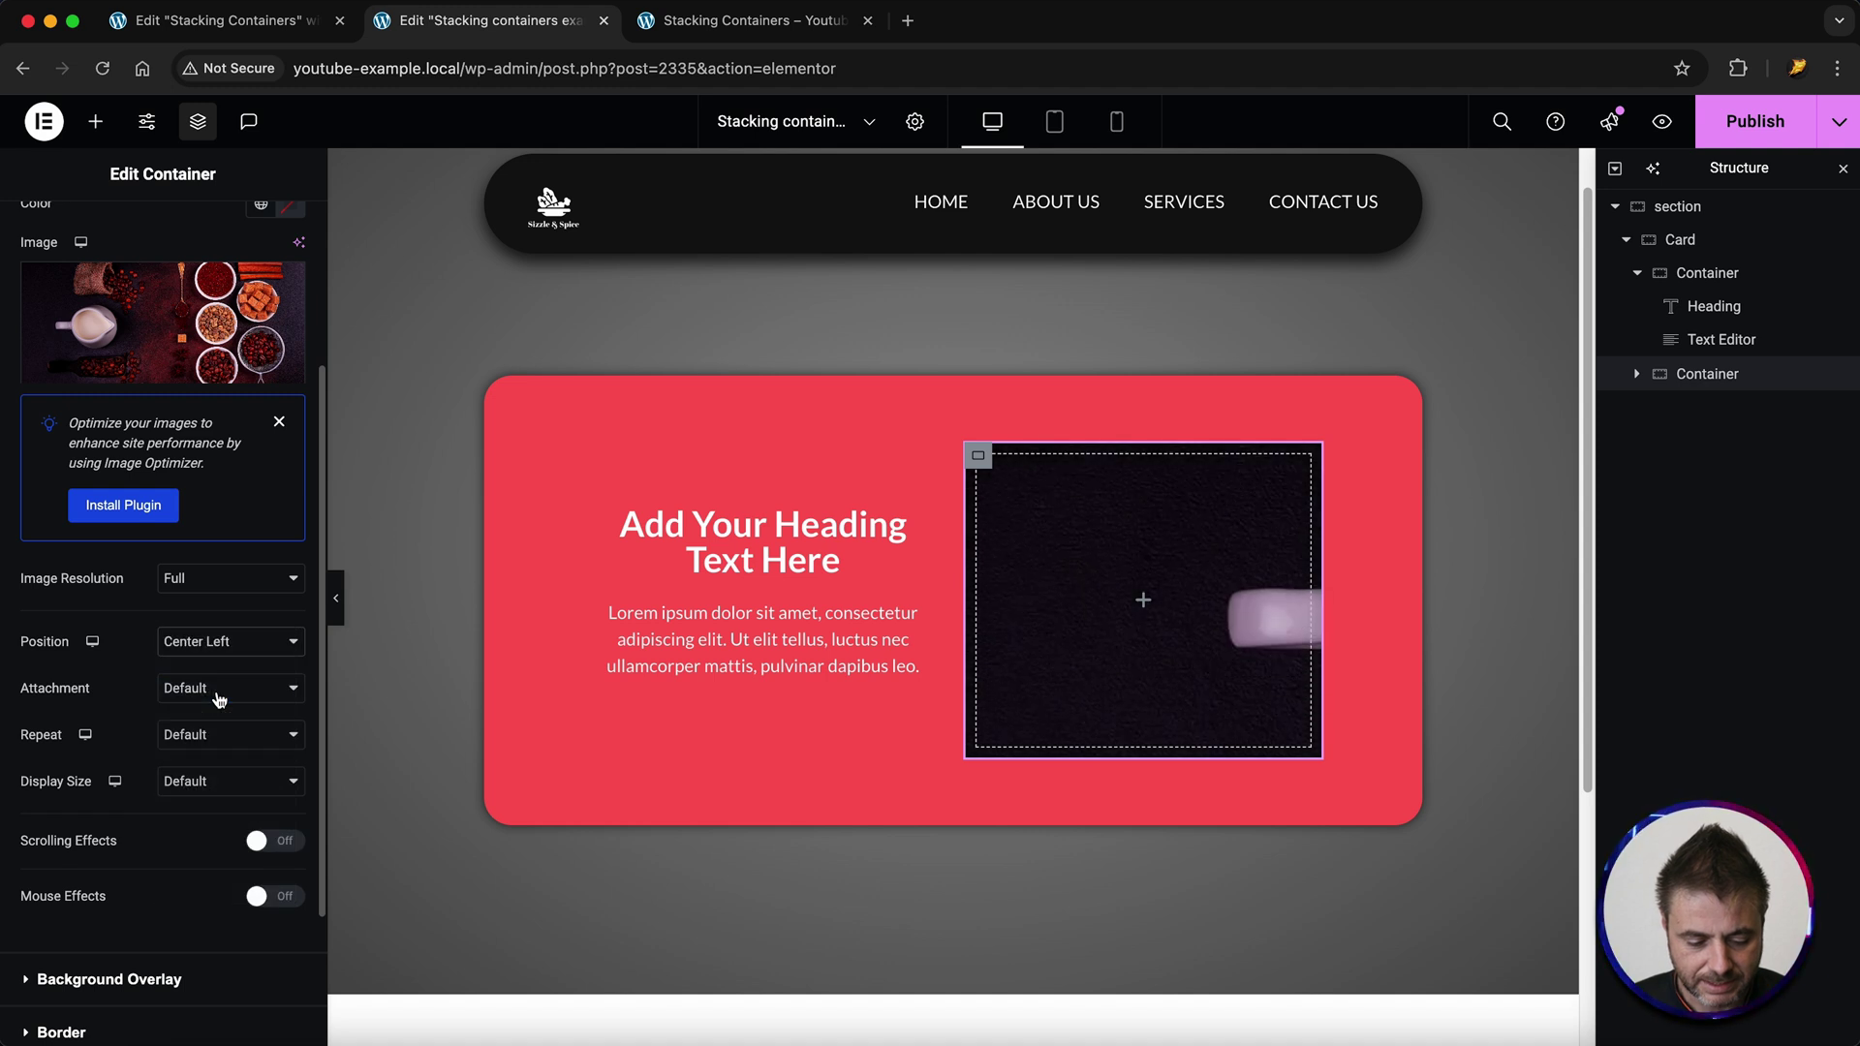
pyautogui.click(219, 690)
pyautogui.click(220, 698)
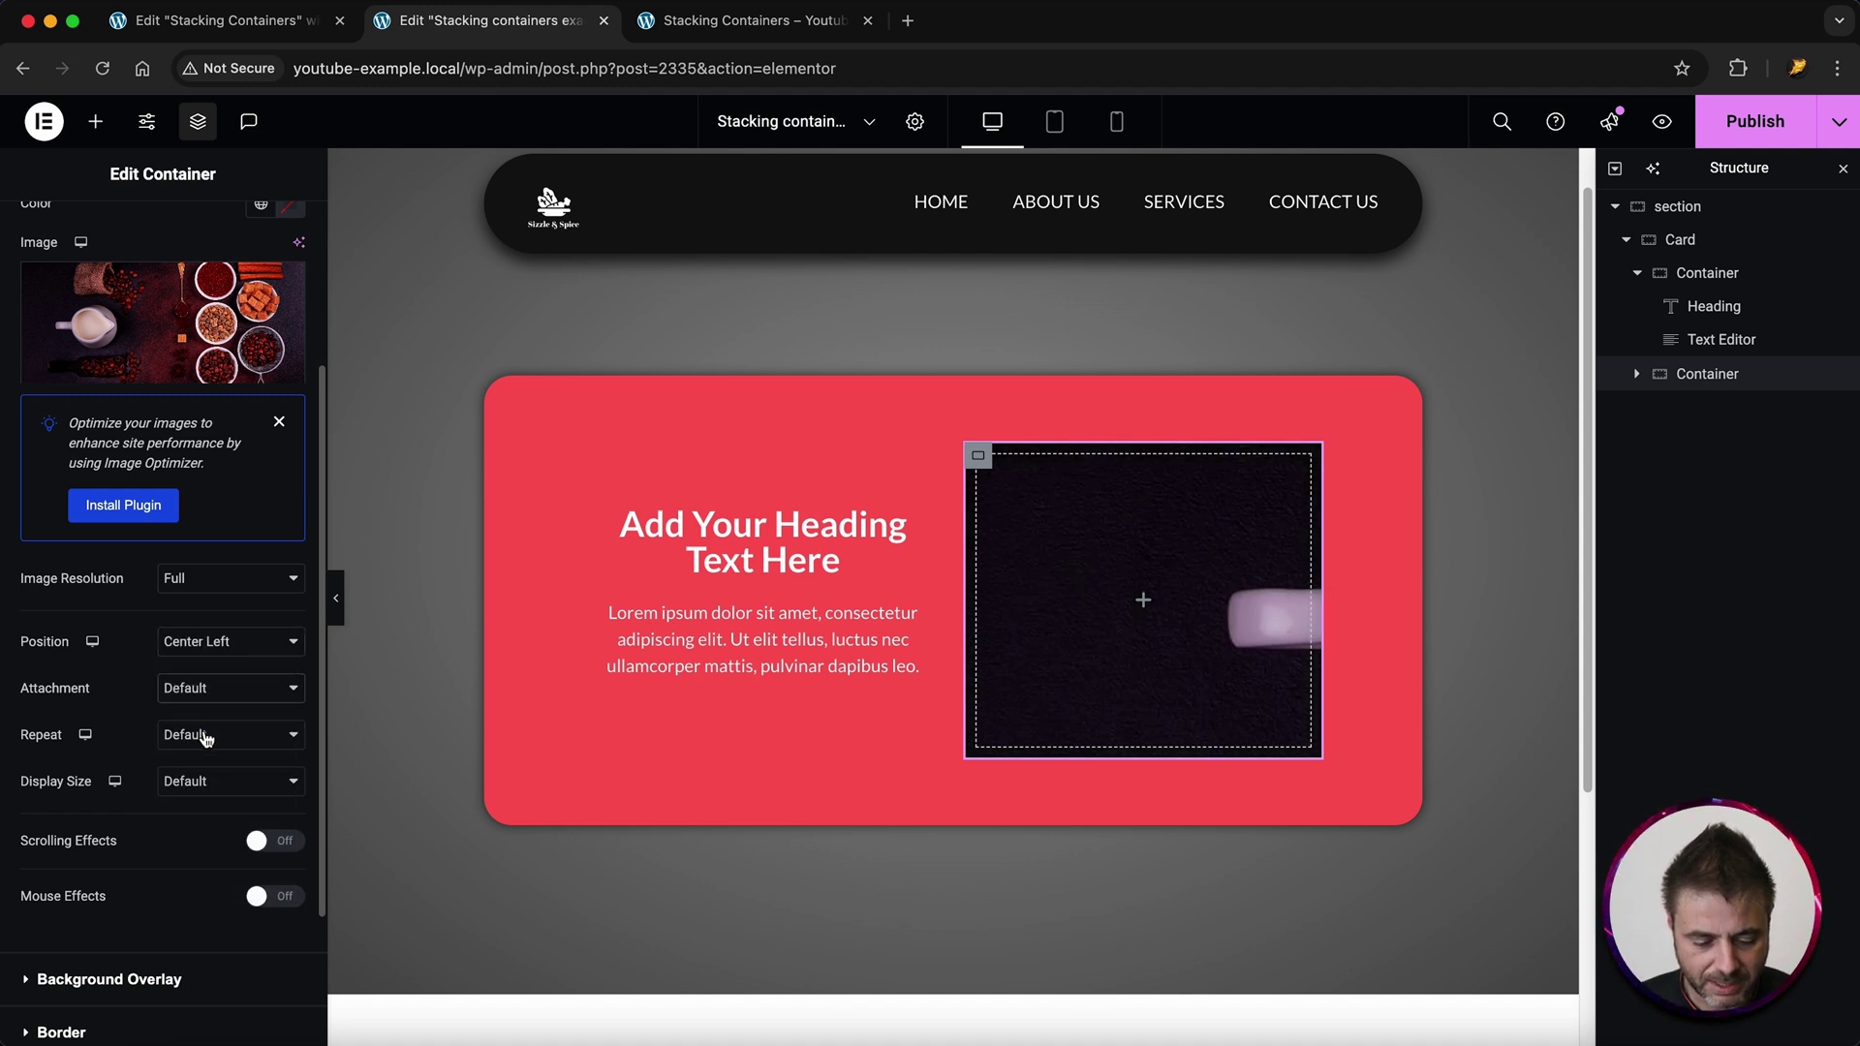
pyautogui.click(207, 735)
pyautogui.click(194, 759)
pyautogui.click(193, 783)
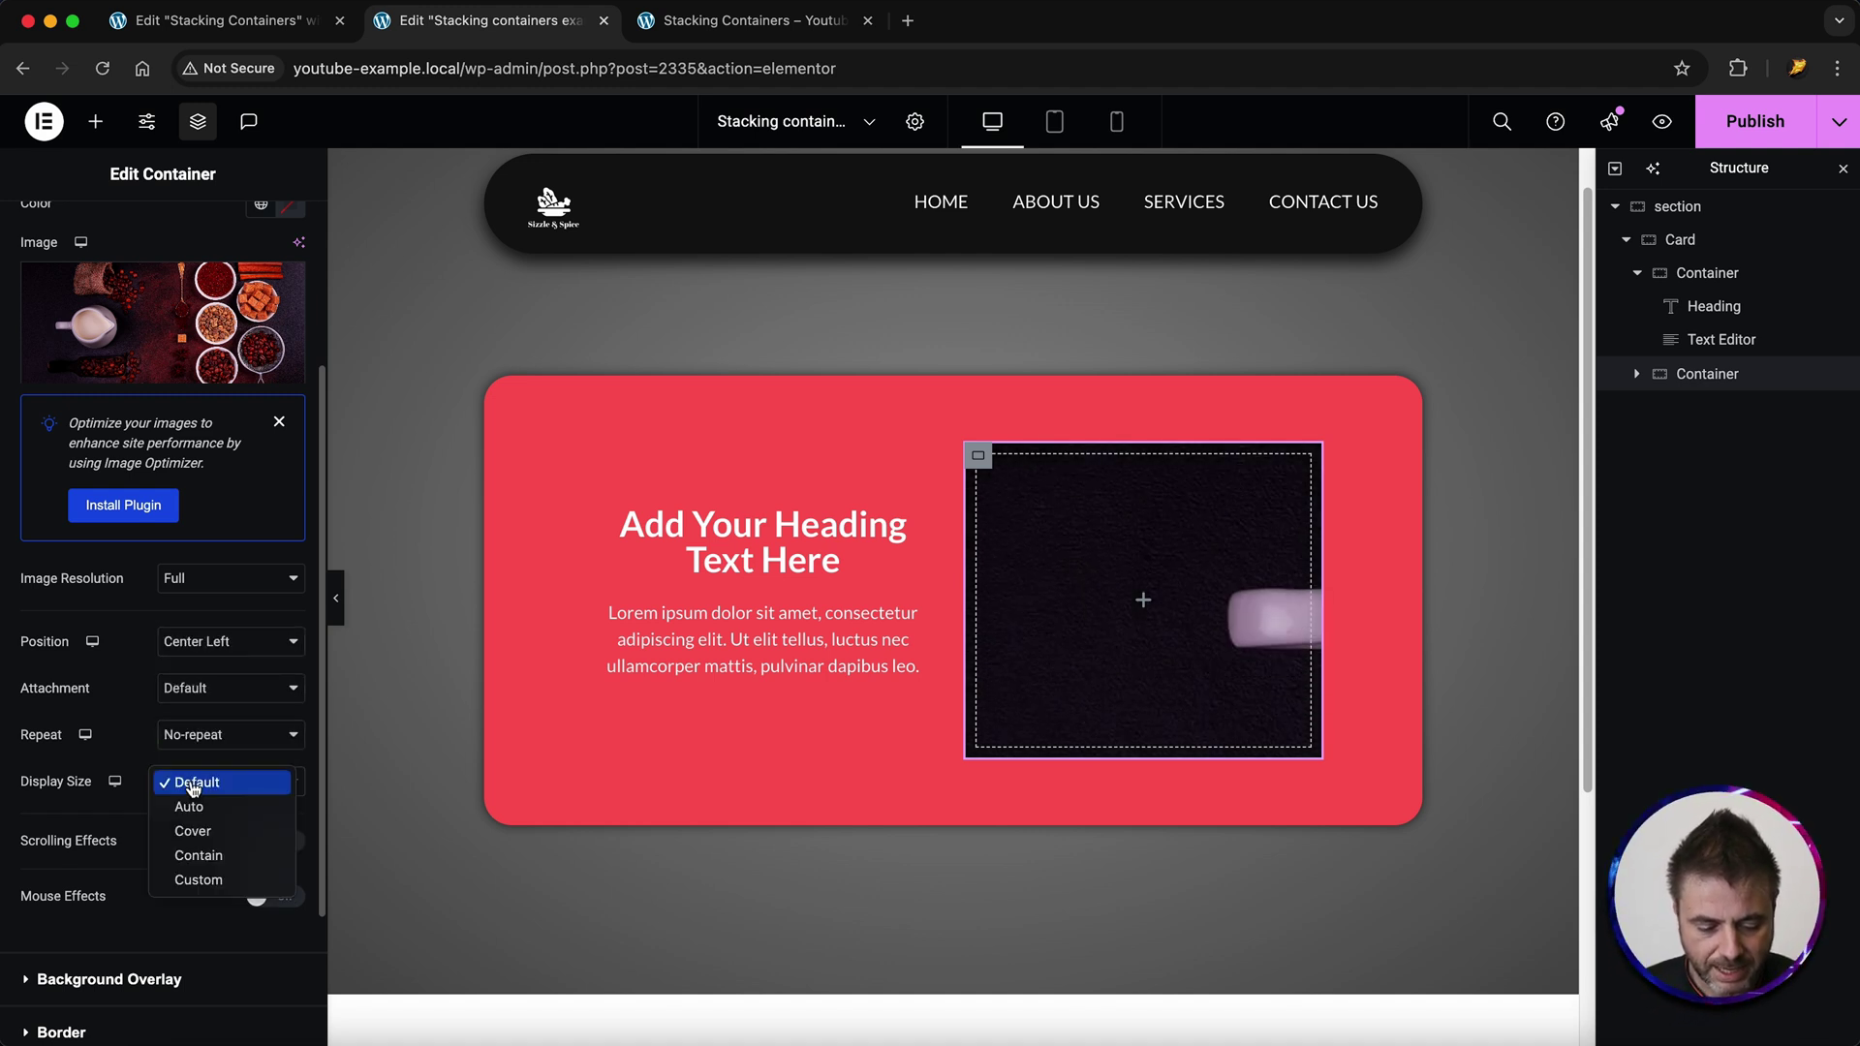
pyautogui.click(192, 831)
pyautogui.scroll(-2, 145, 515)
pyautogui.click(89, 825)
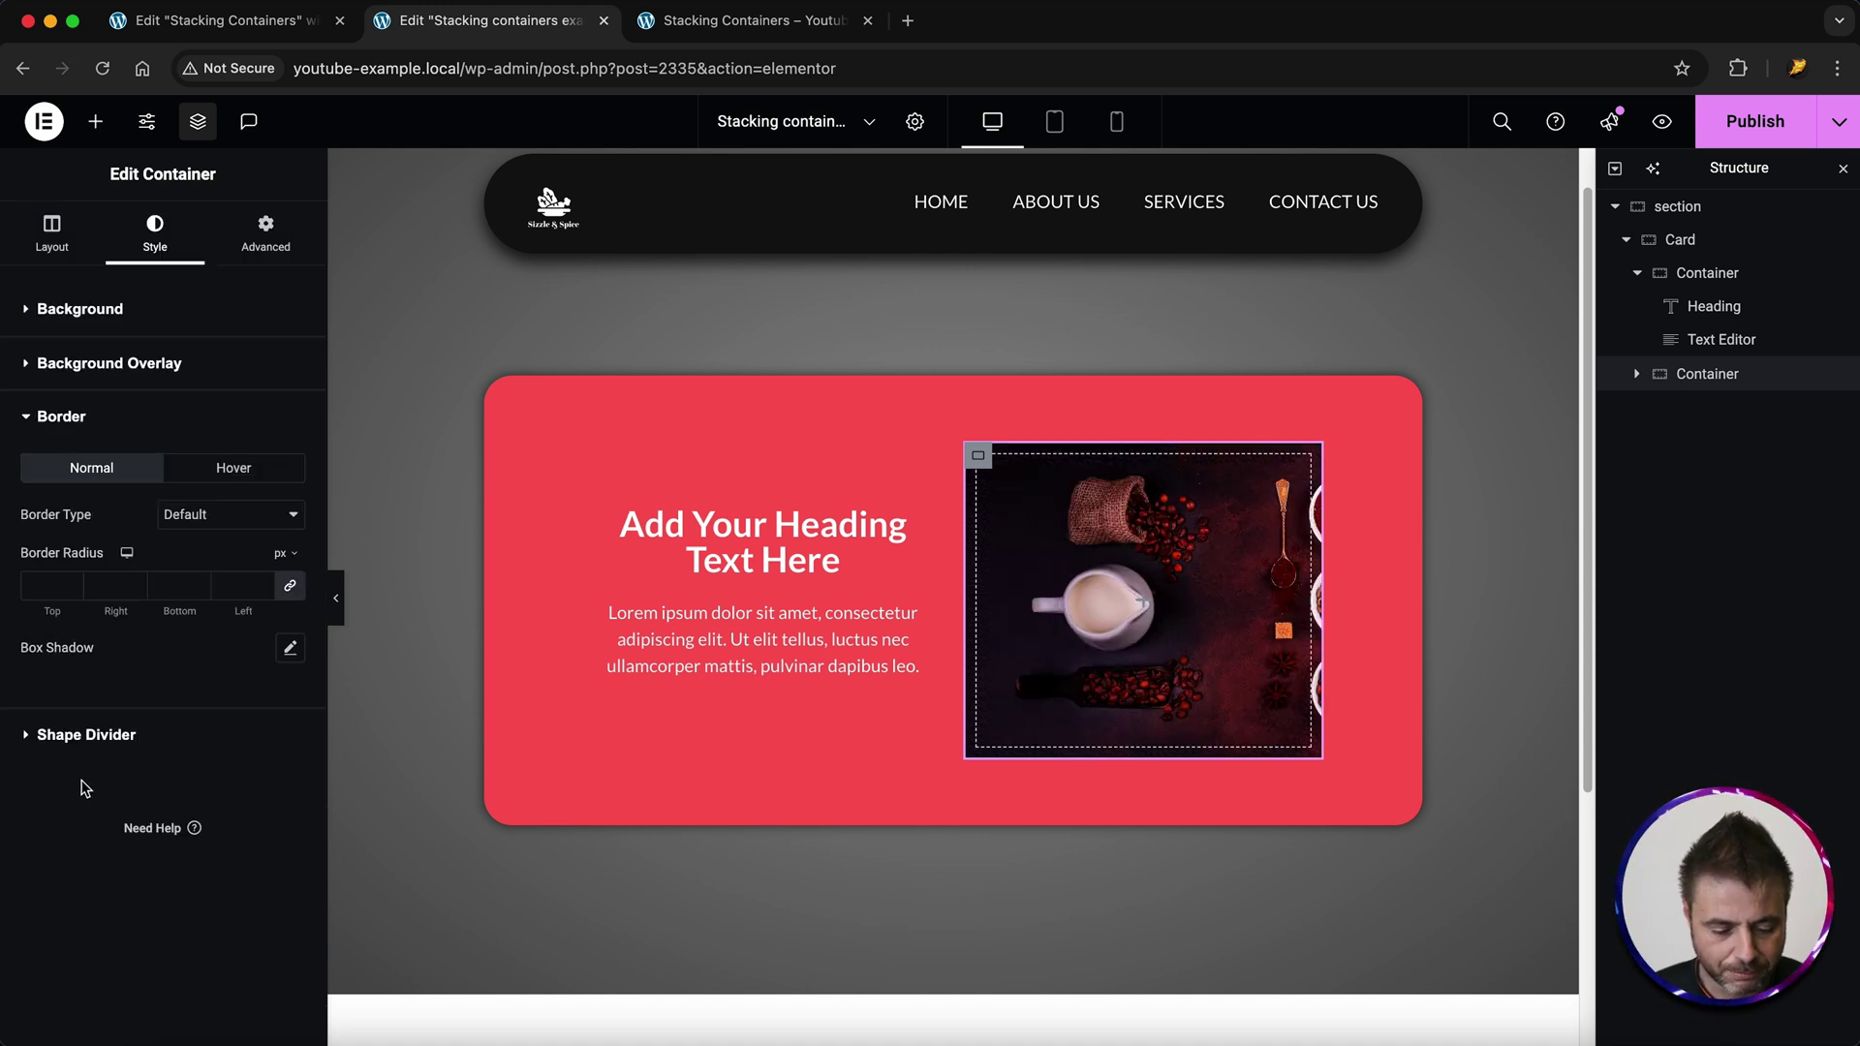
# - Give the photo container a 25 px border radius and set the Card's Advanced Z-Index to 1
pyautogui.click(51, 584)
pyautogui.write('25')
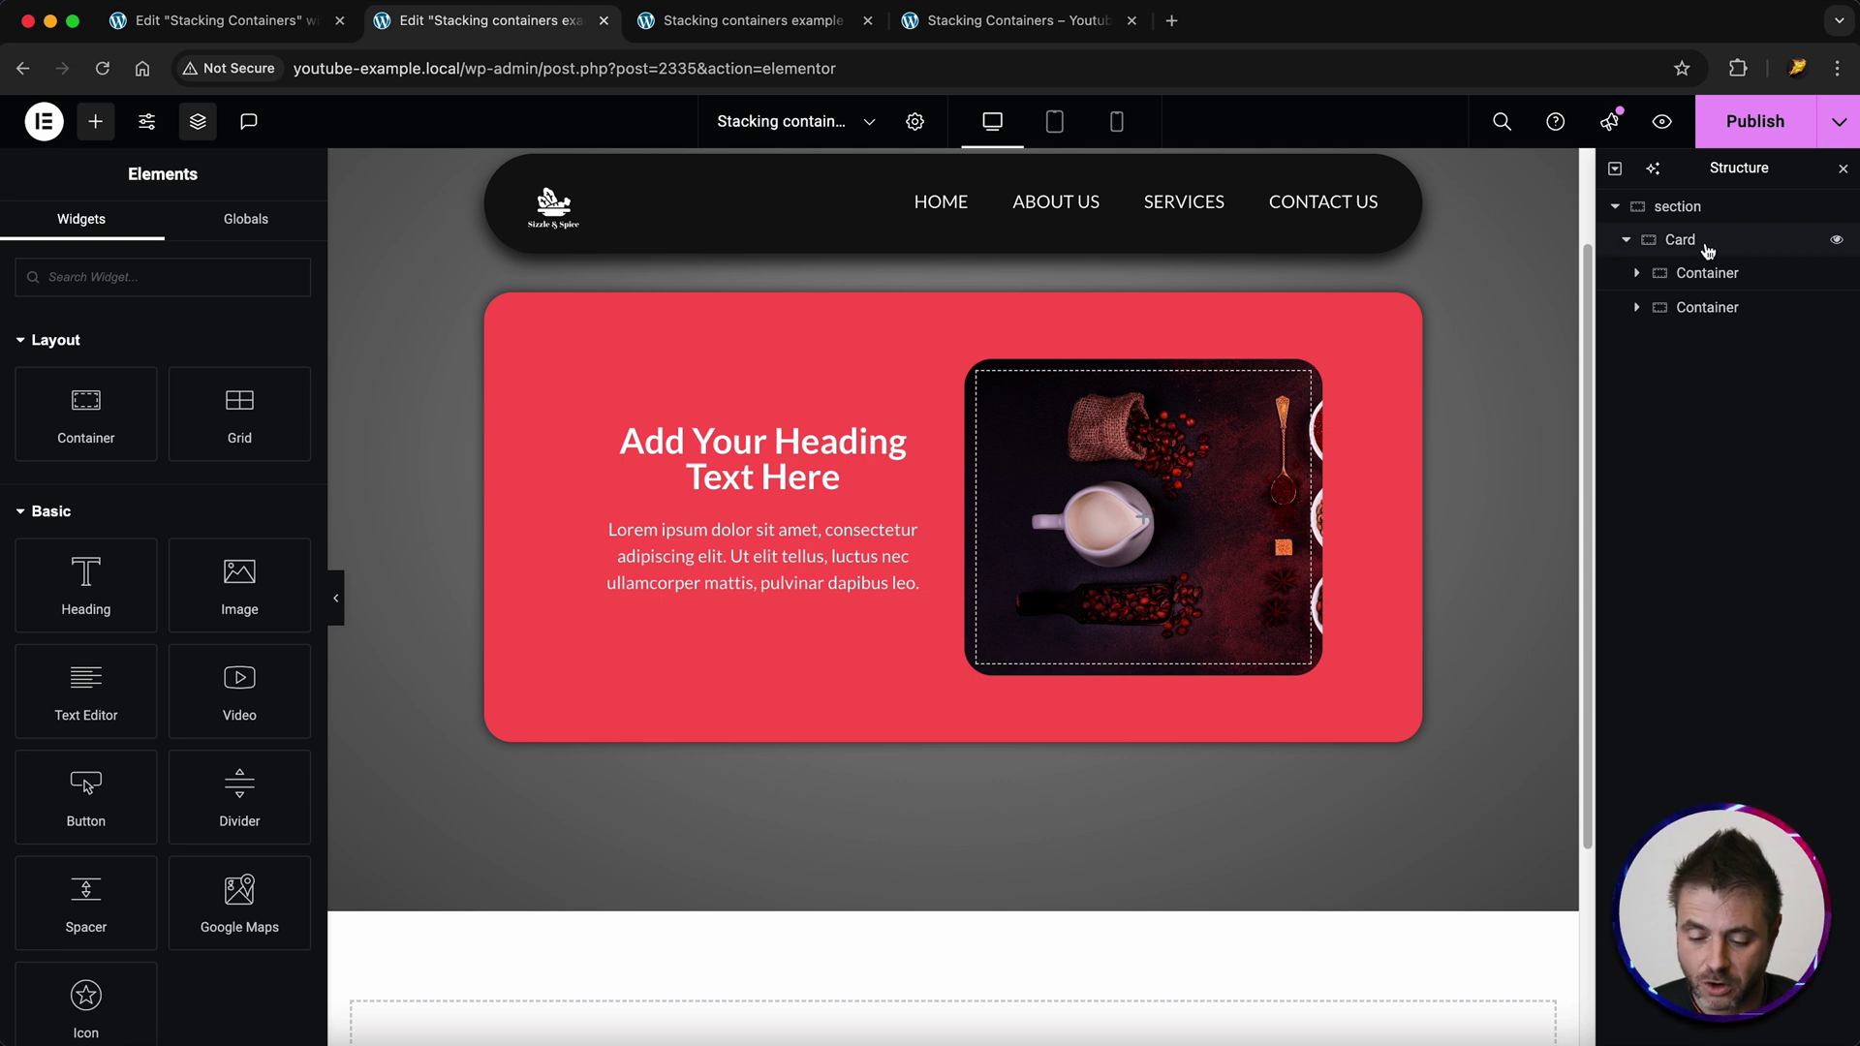
pyautogui.click(1697, 242)
pyautogui.click(269, 242)
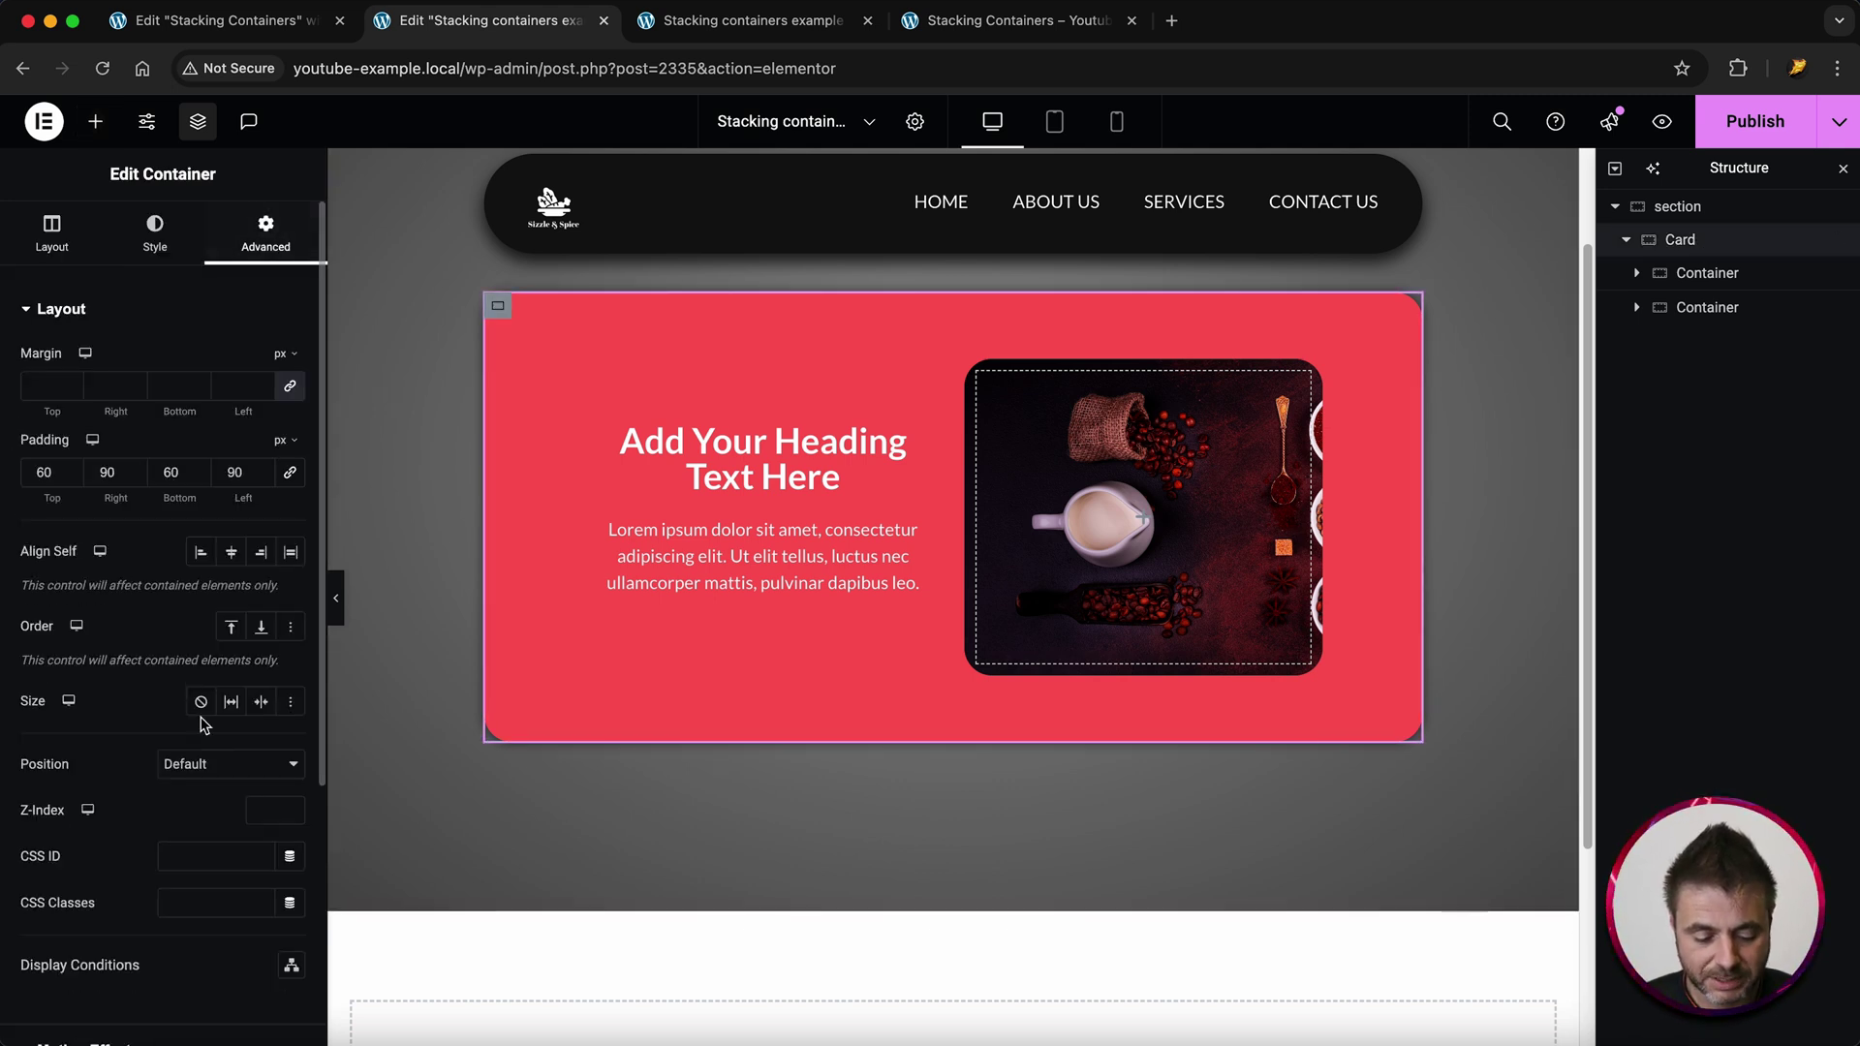
pyautogui.write('1')
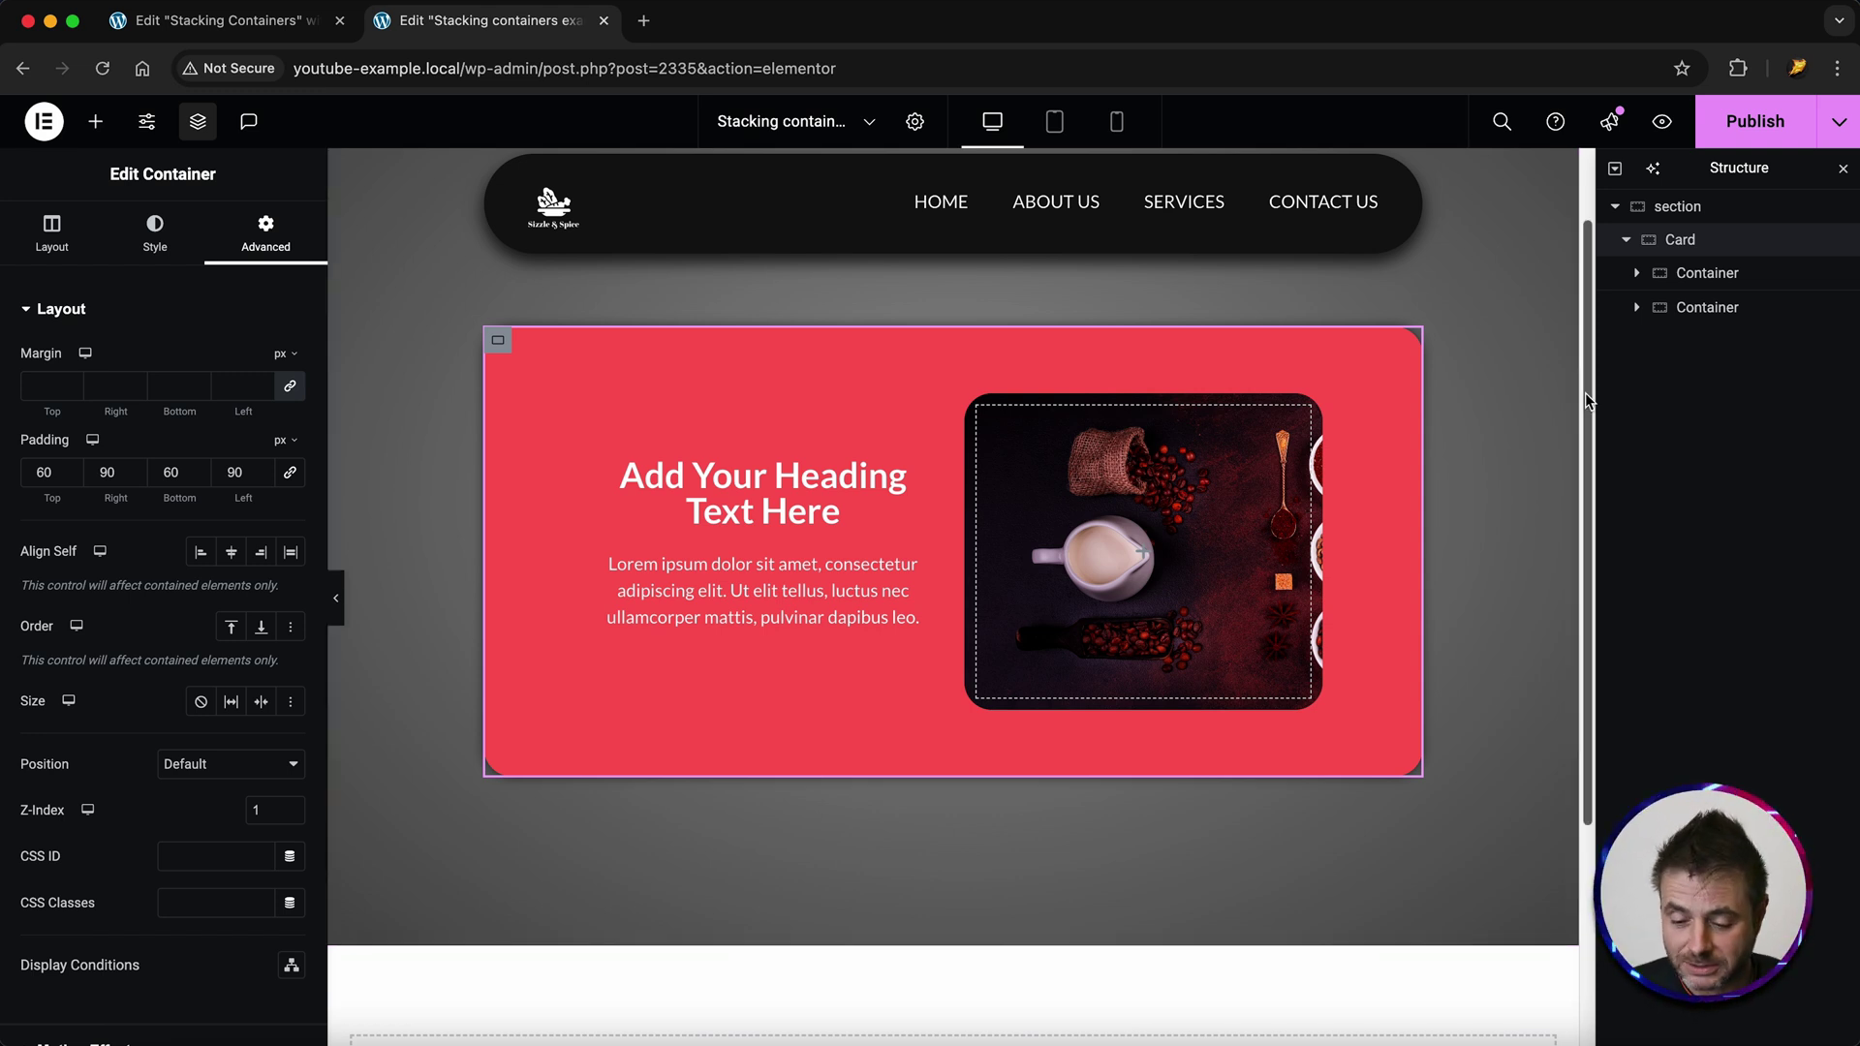
# - Duplicate the Card four times in the Structure panel, then scroll the canvas to check the stacking
pyautogui.rightClick(1676, 247)
pyautogui.click(1657, 309)
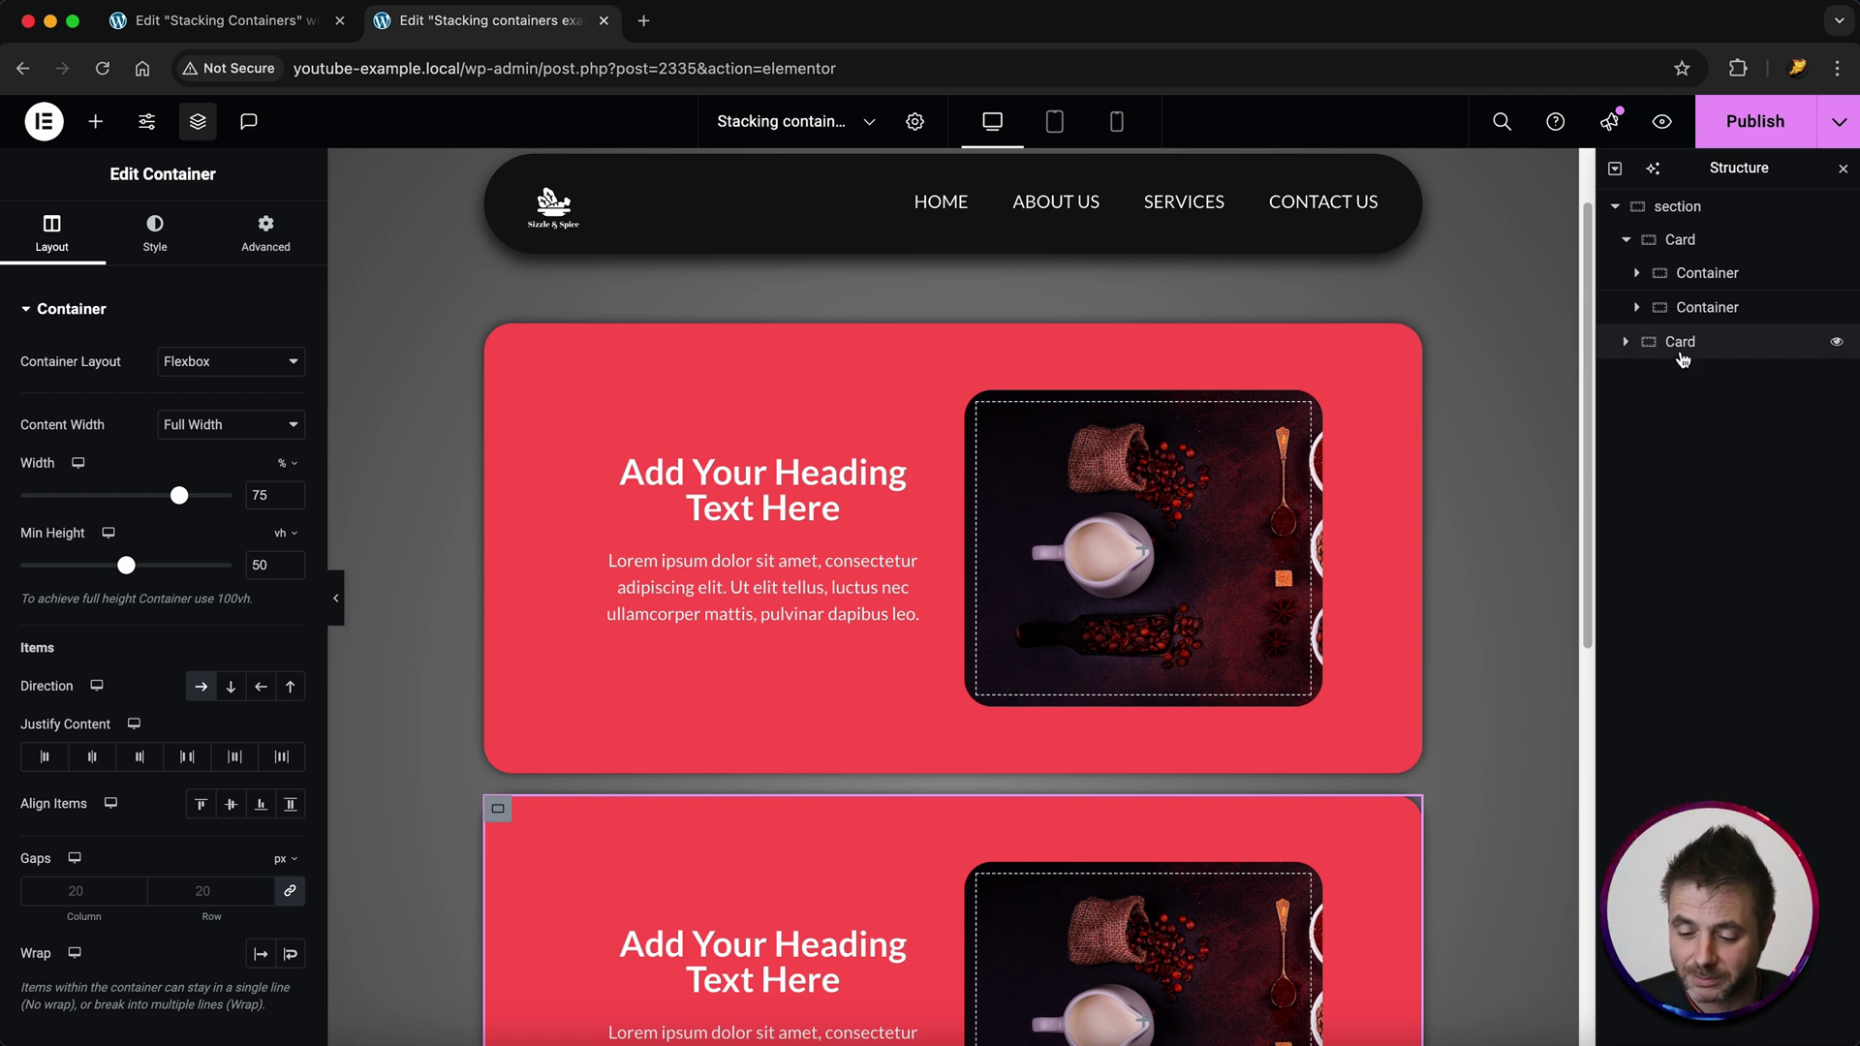
pyautogui.rightClick(1682, 349)
pyautogui.click(1660, 438)
pyautogui.rightClick(1680, 376)
pyautogui.click(1659, 449)
pyautogui.rightClick(1681, 410)
pyautogui.click(1654, 481)
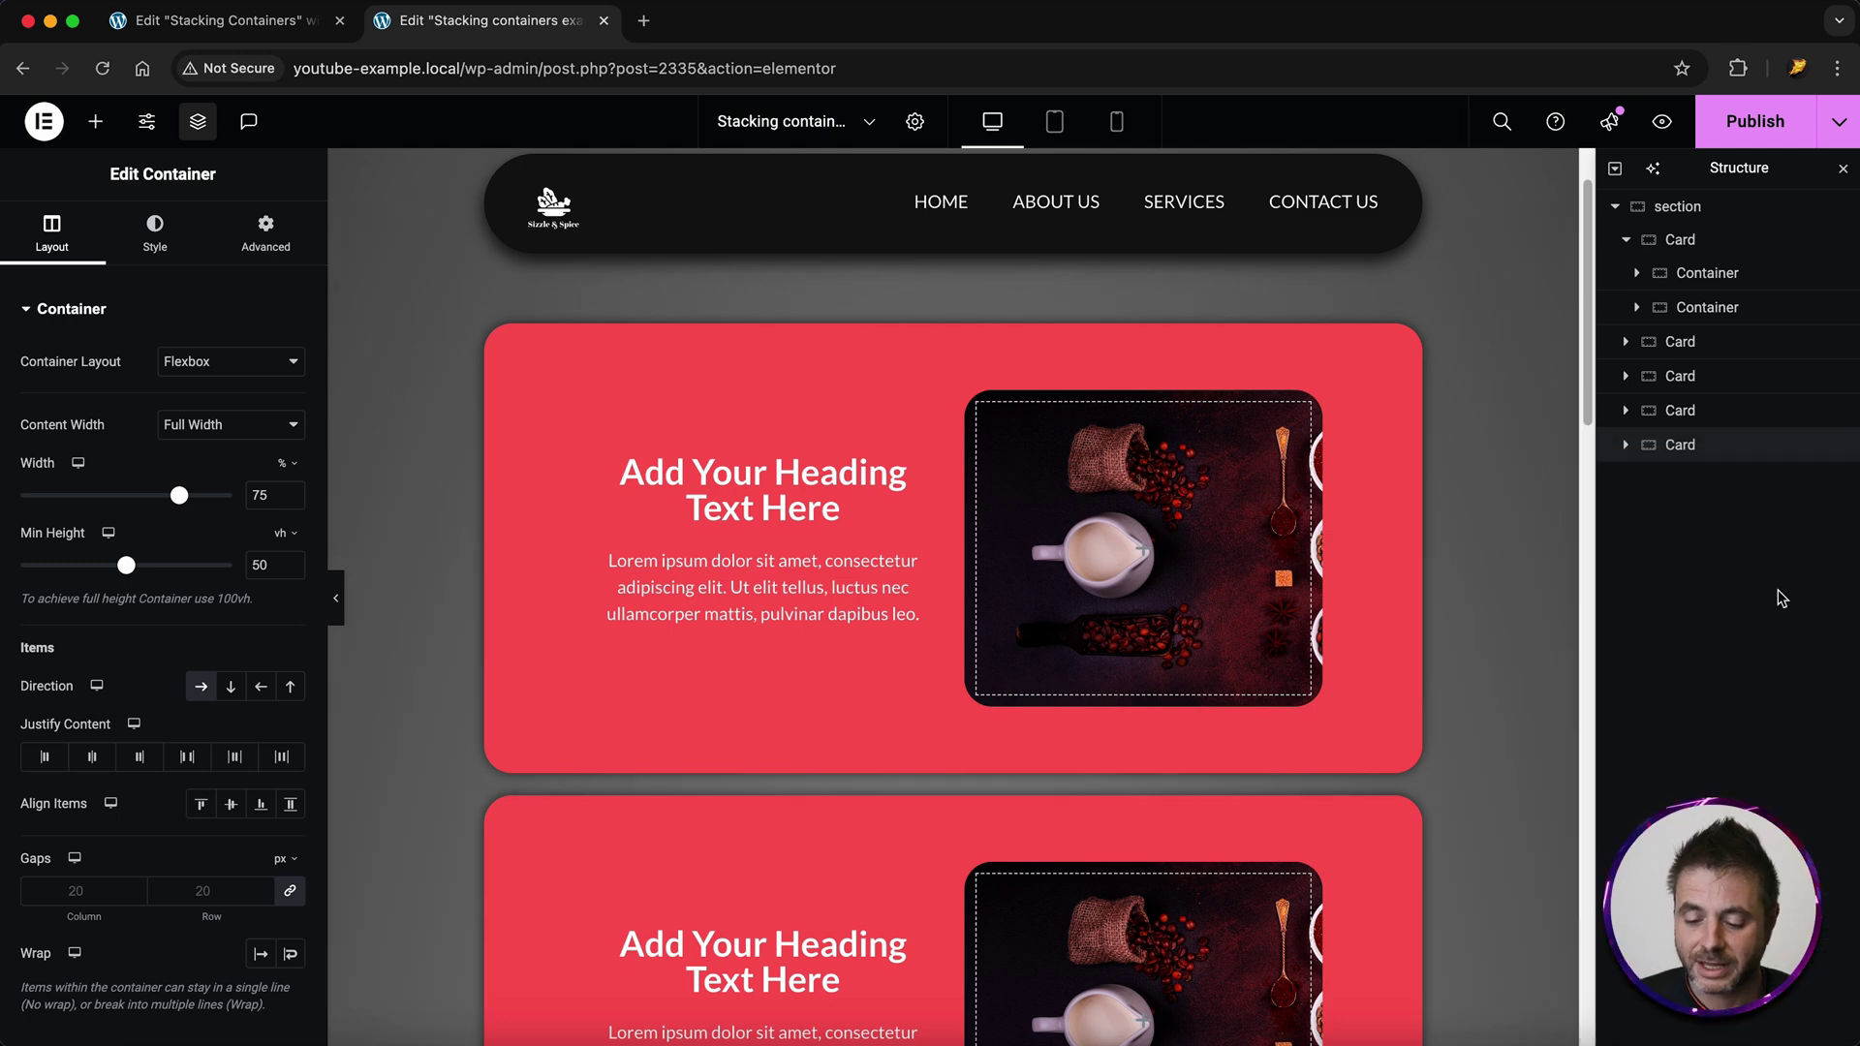
pyautogui.click(1690, 343)
pyautogui.scroll(2, 990, 736)
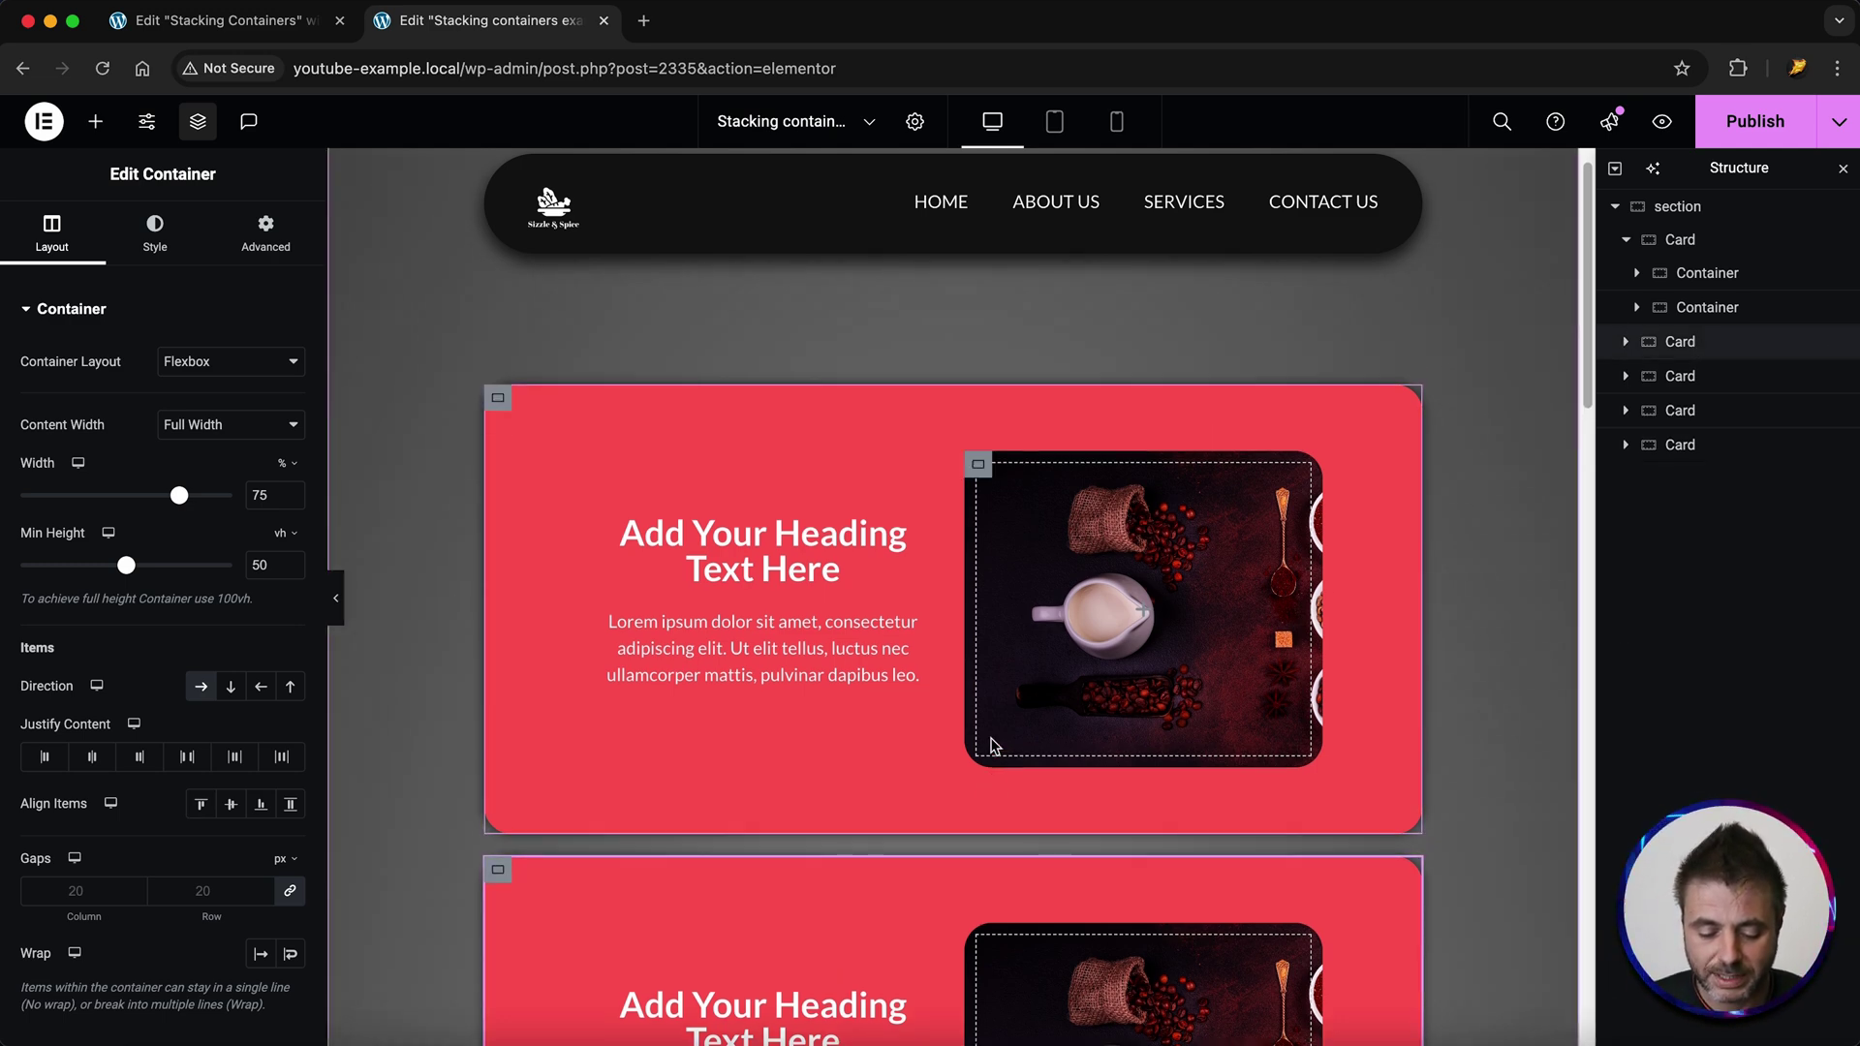
pyautogui.scroll(-5, 1025, 501)
pyautogui.scroll(-1, 1025, 501)
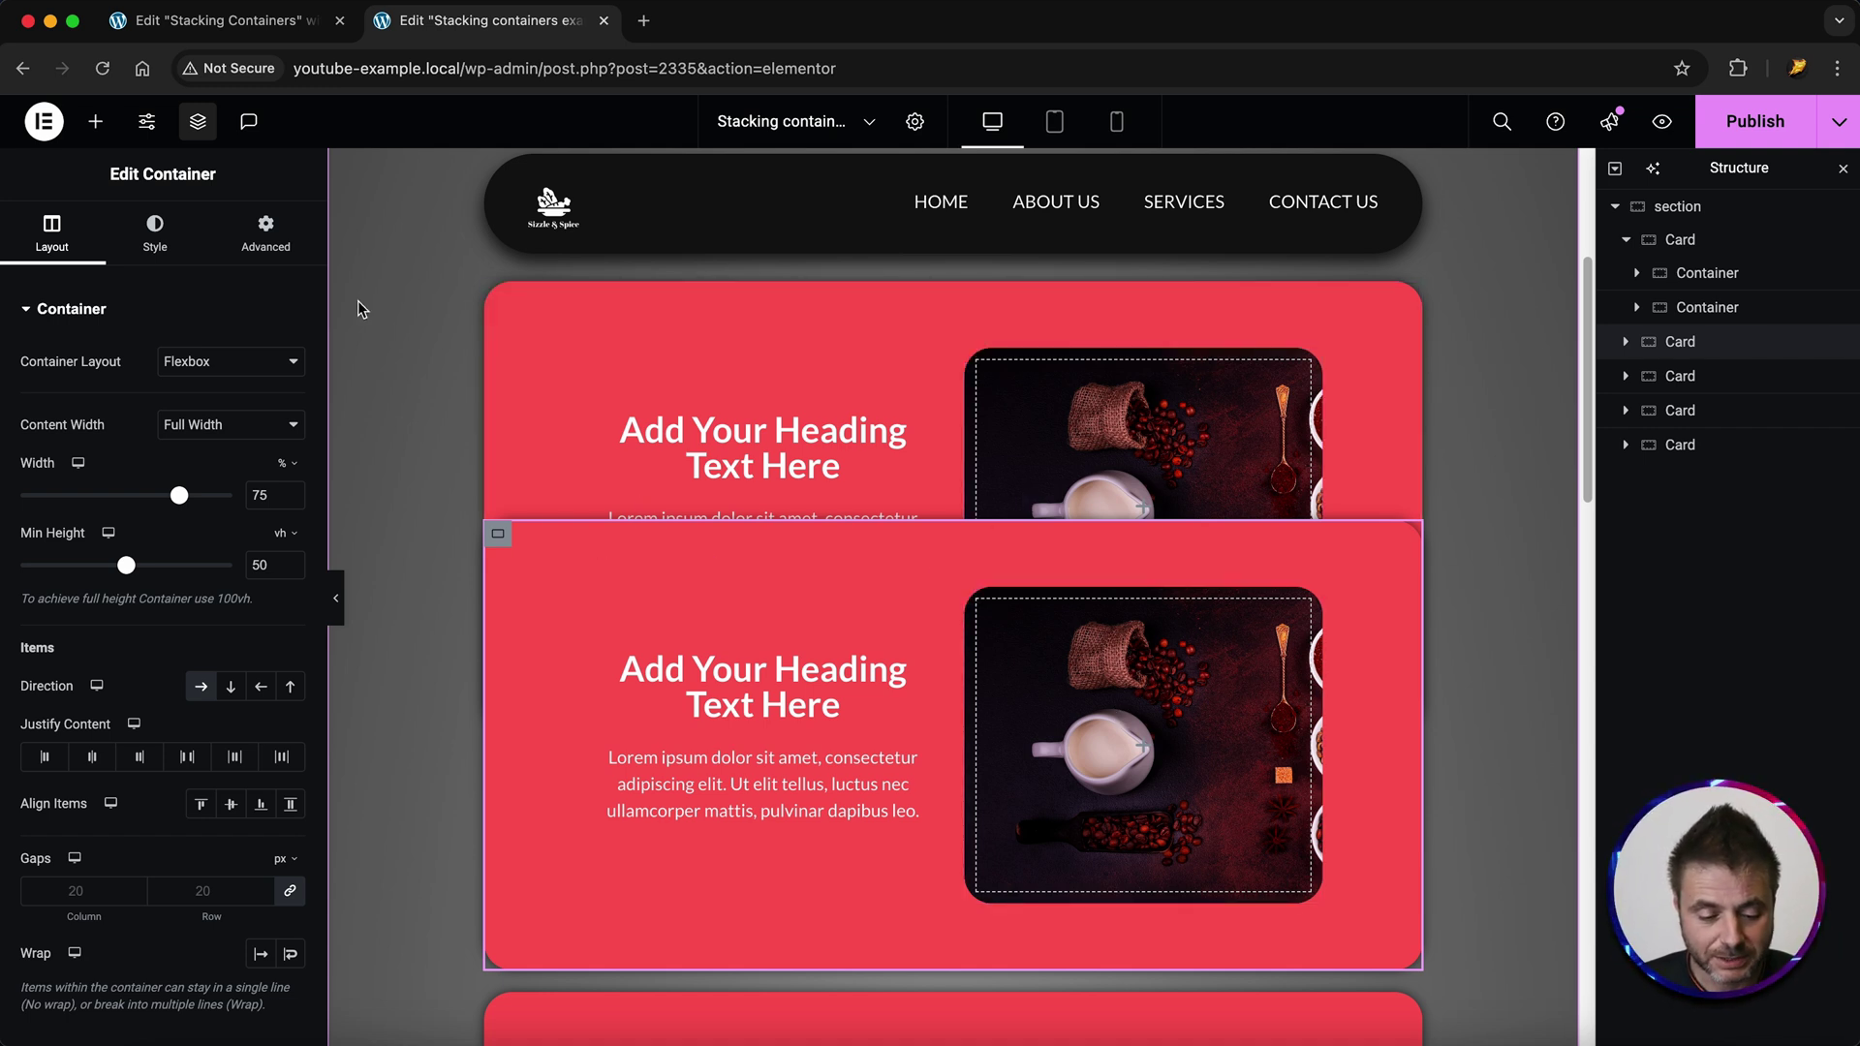
# - Turn the second Card's background orange and replace its container photo with a spice photo
pyautogui.click(155, 235)
pyautogui.click(291, 454)
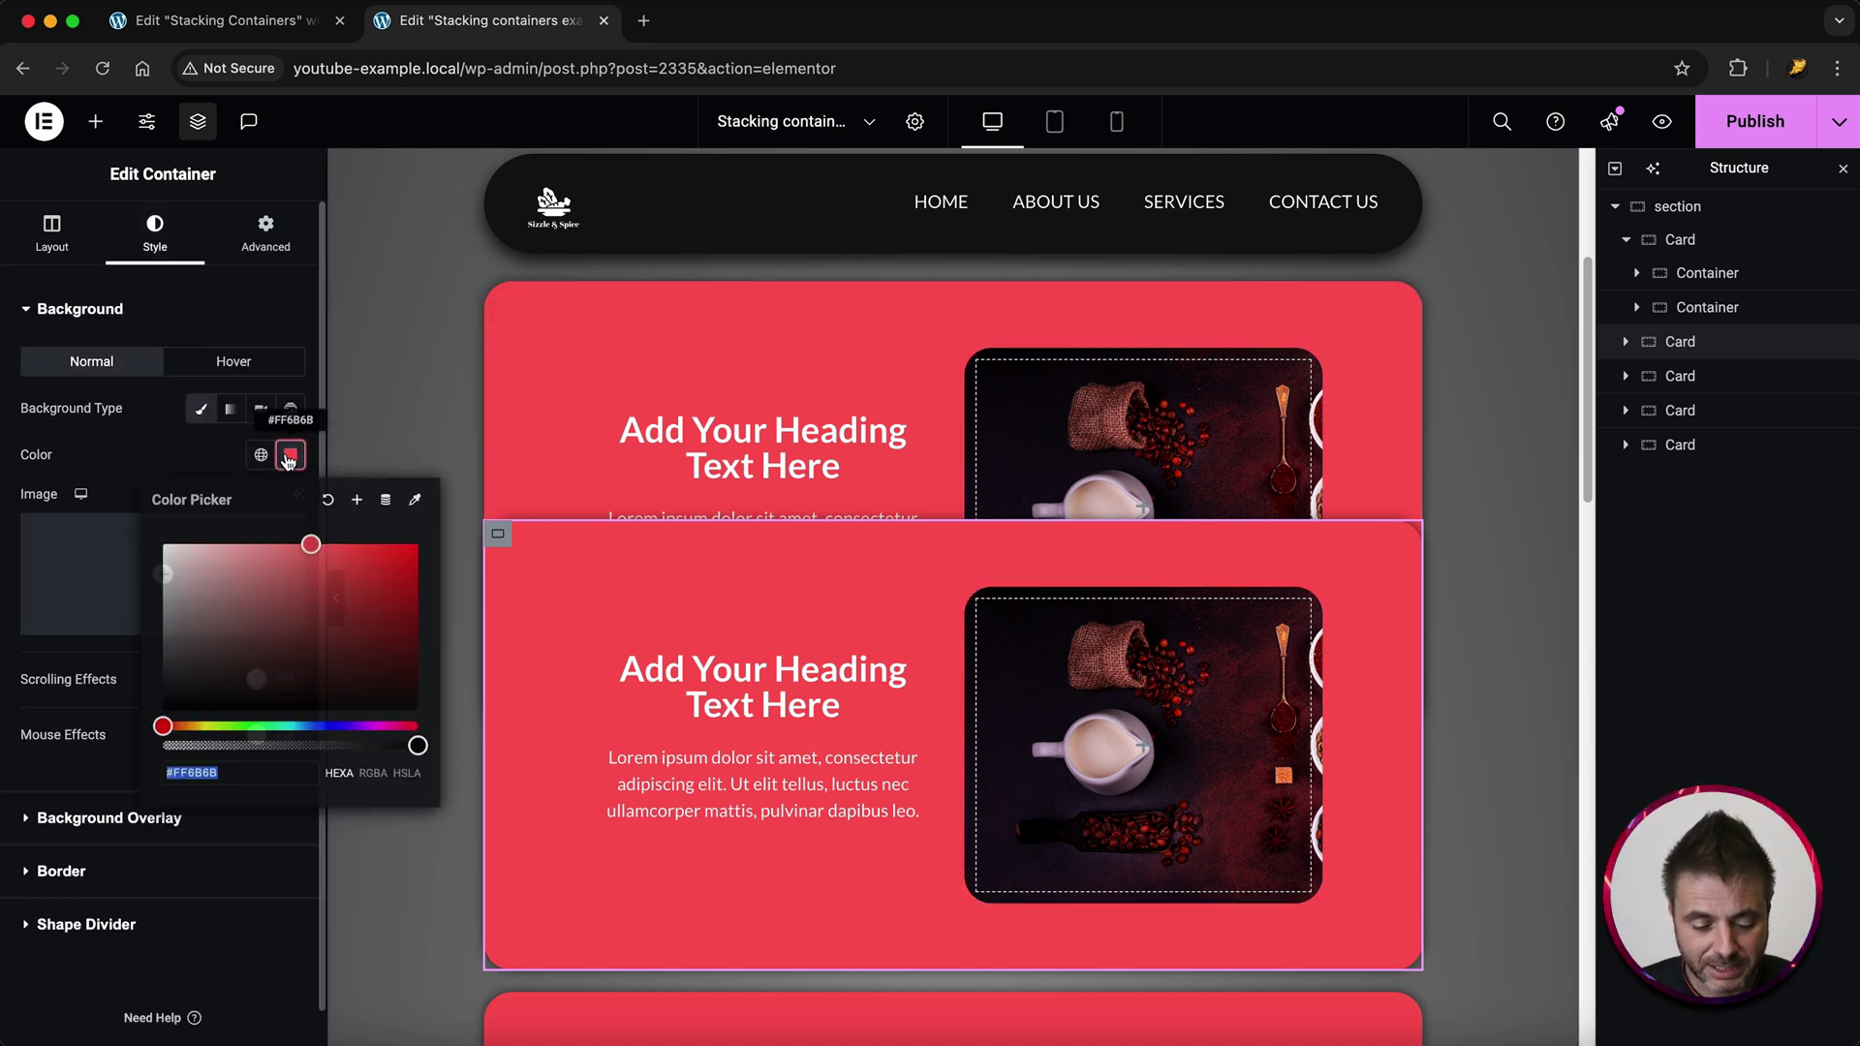
pyautogui.click(364, 549)
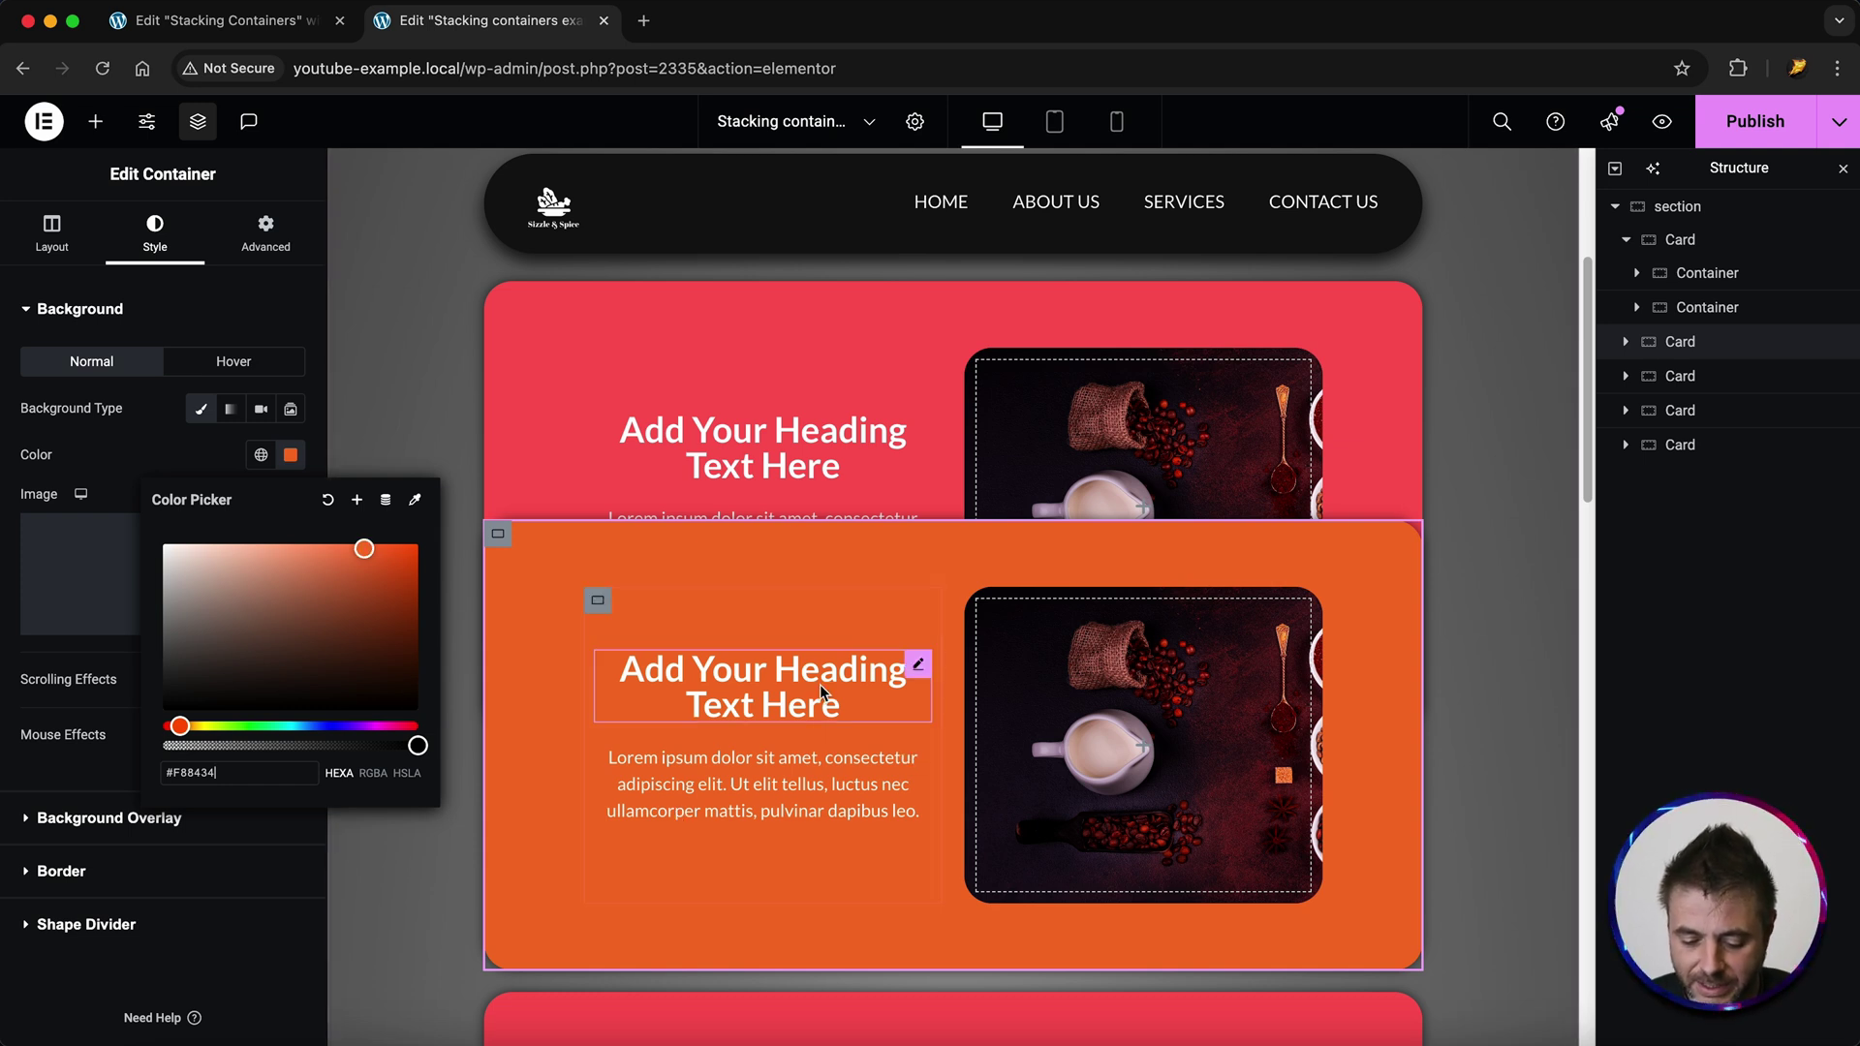
pyautogui.click(1012, 634)
pyautogui.click(979, 599)
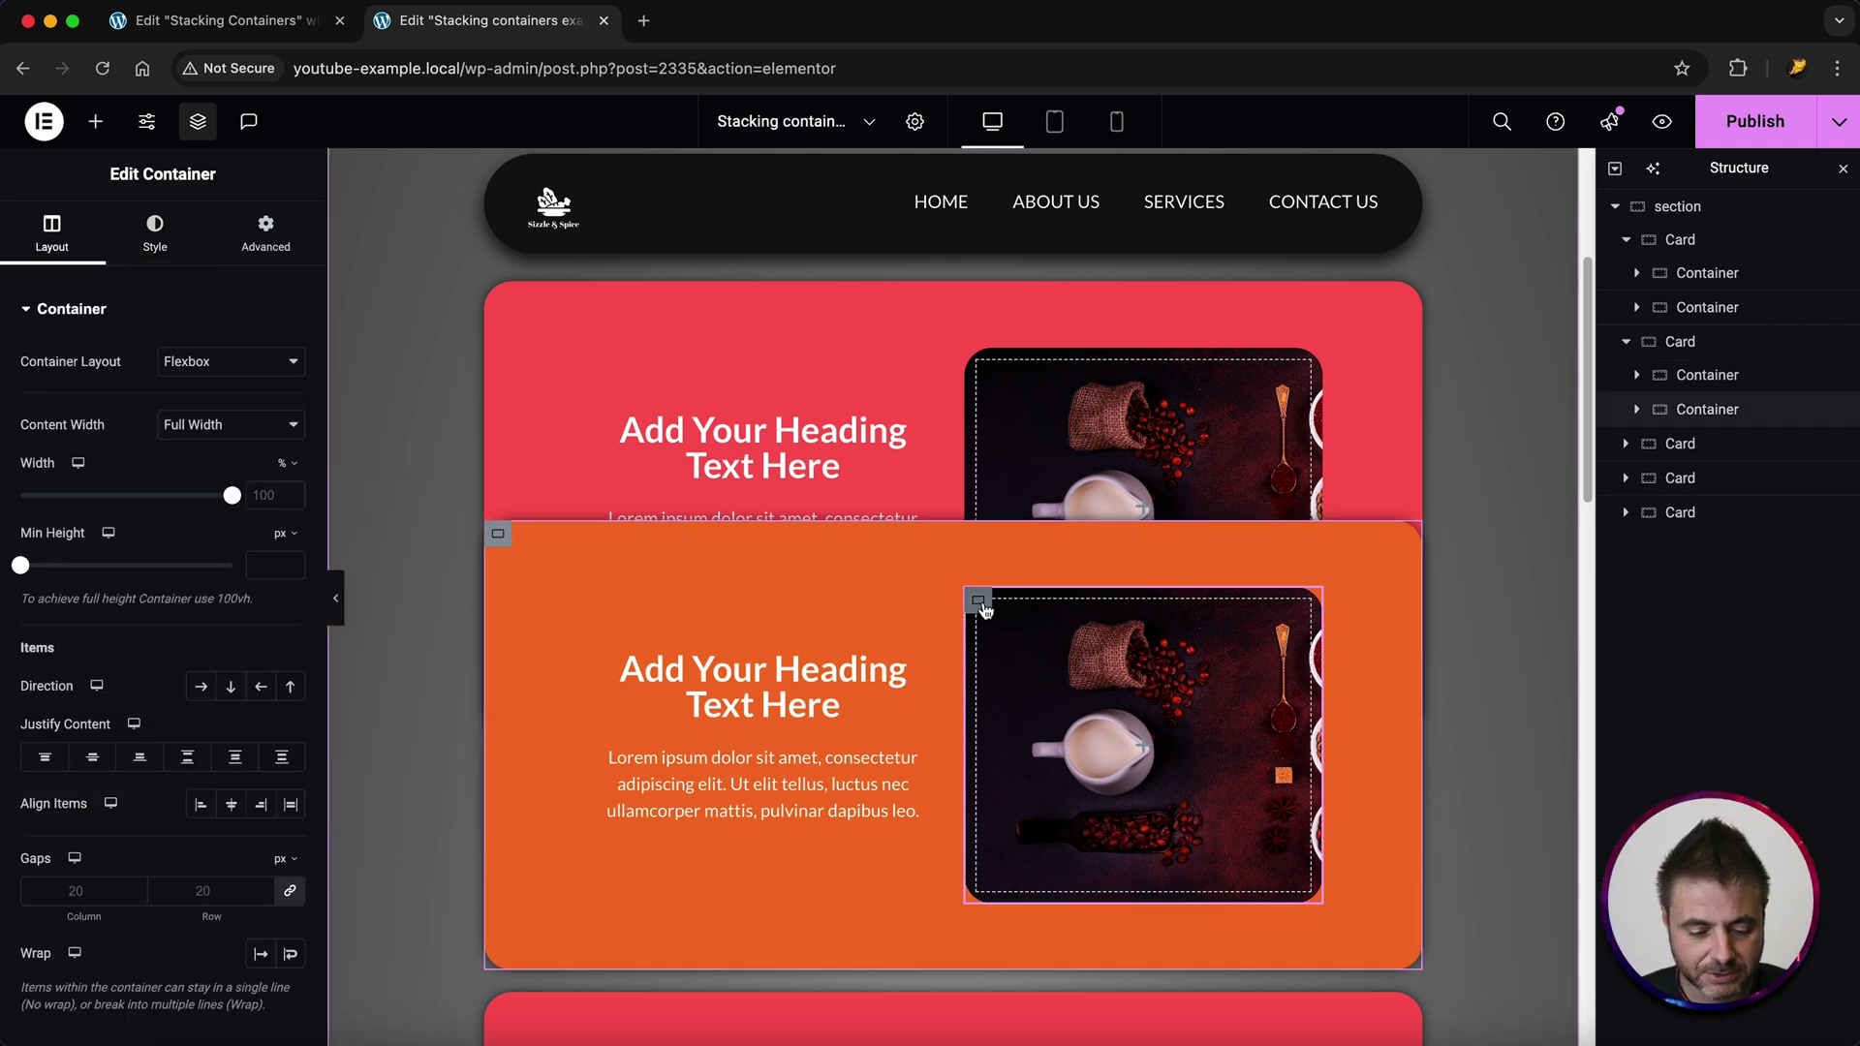
pyautogui.click(155, 236)
pyautogui.click(148, 538)
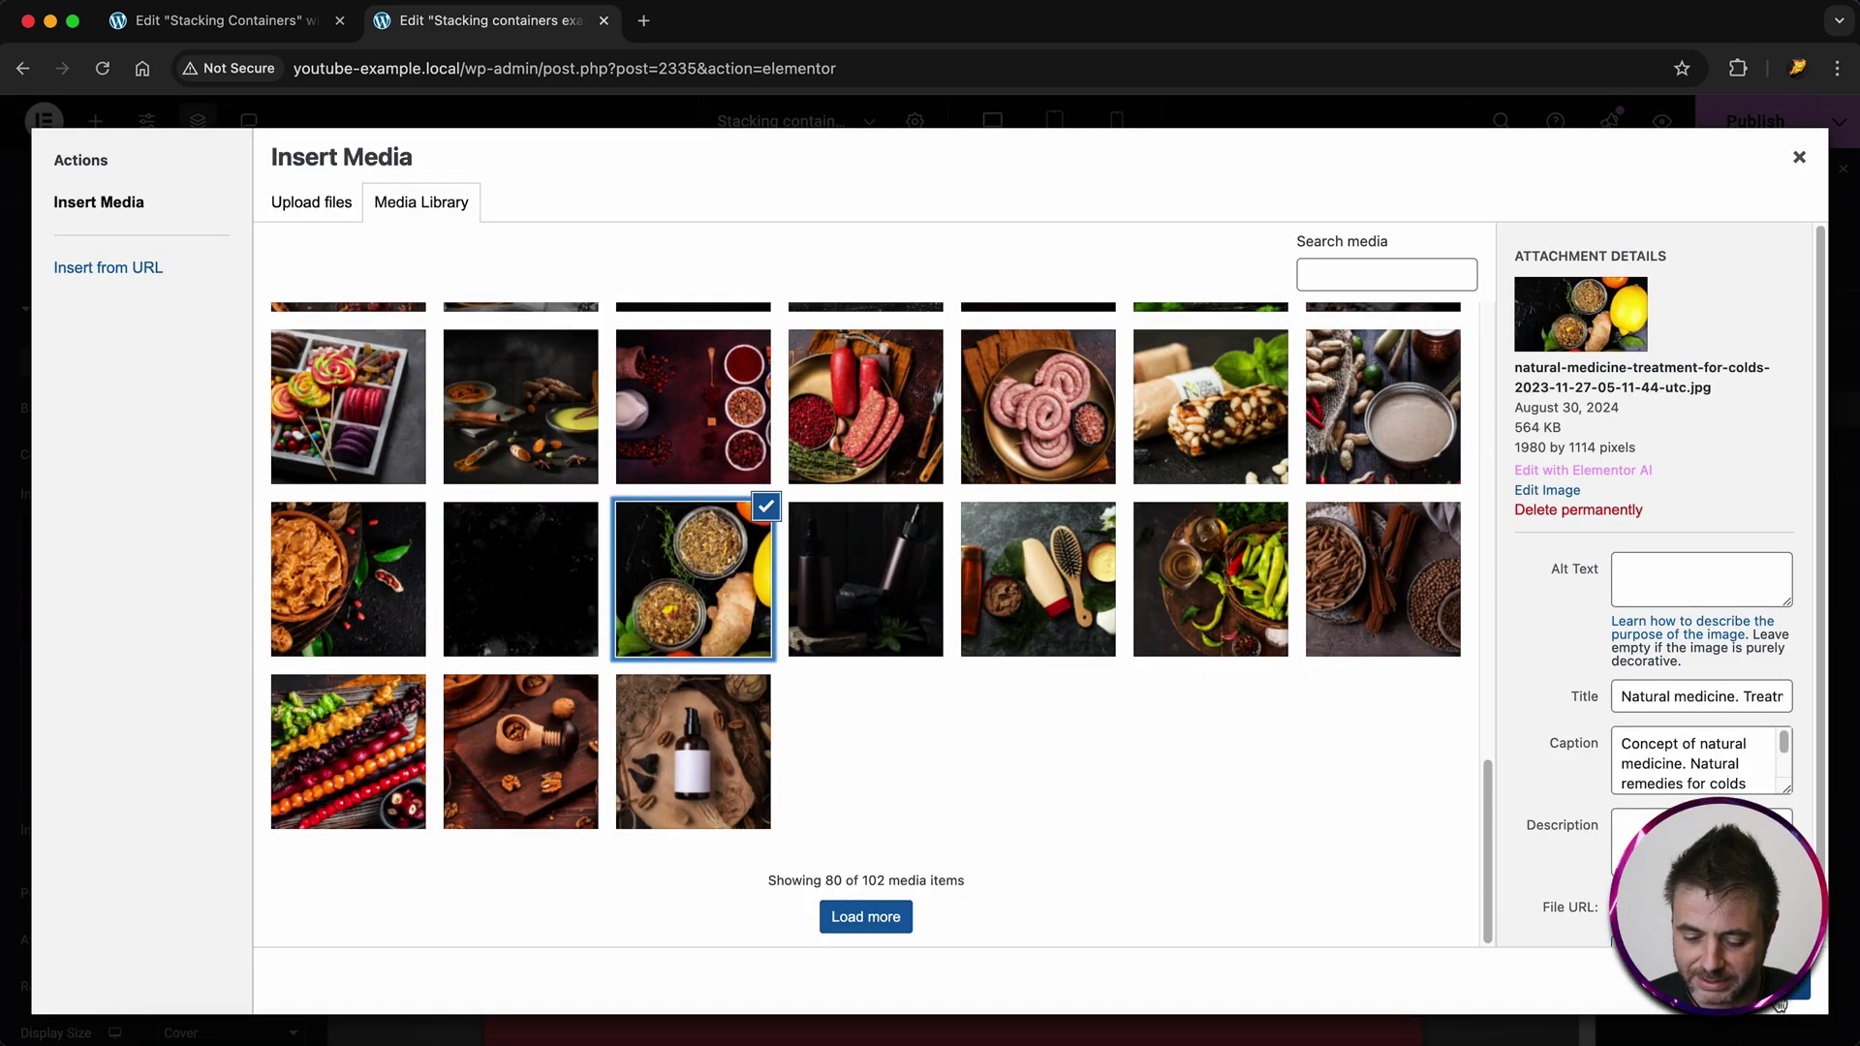
pyautogui.click(1780, 1003)
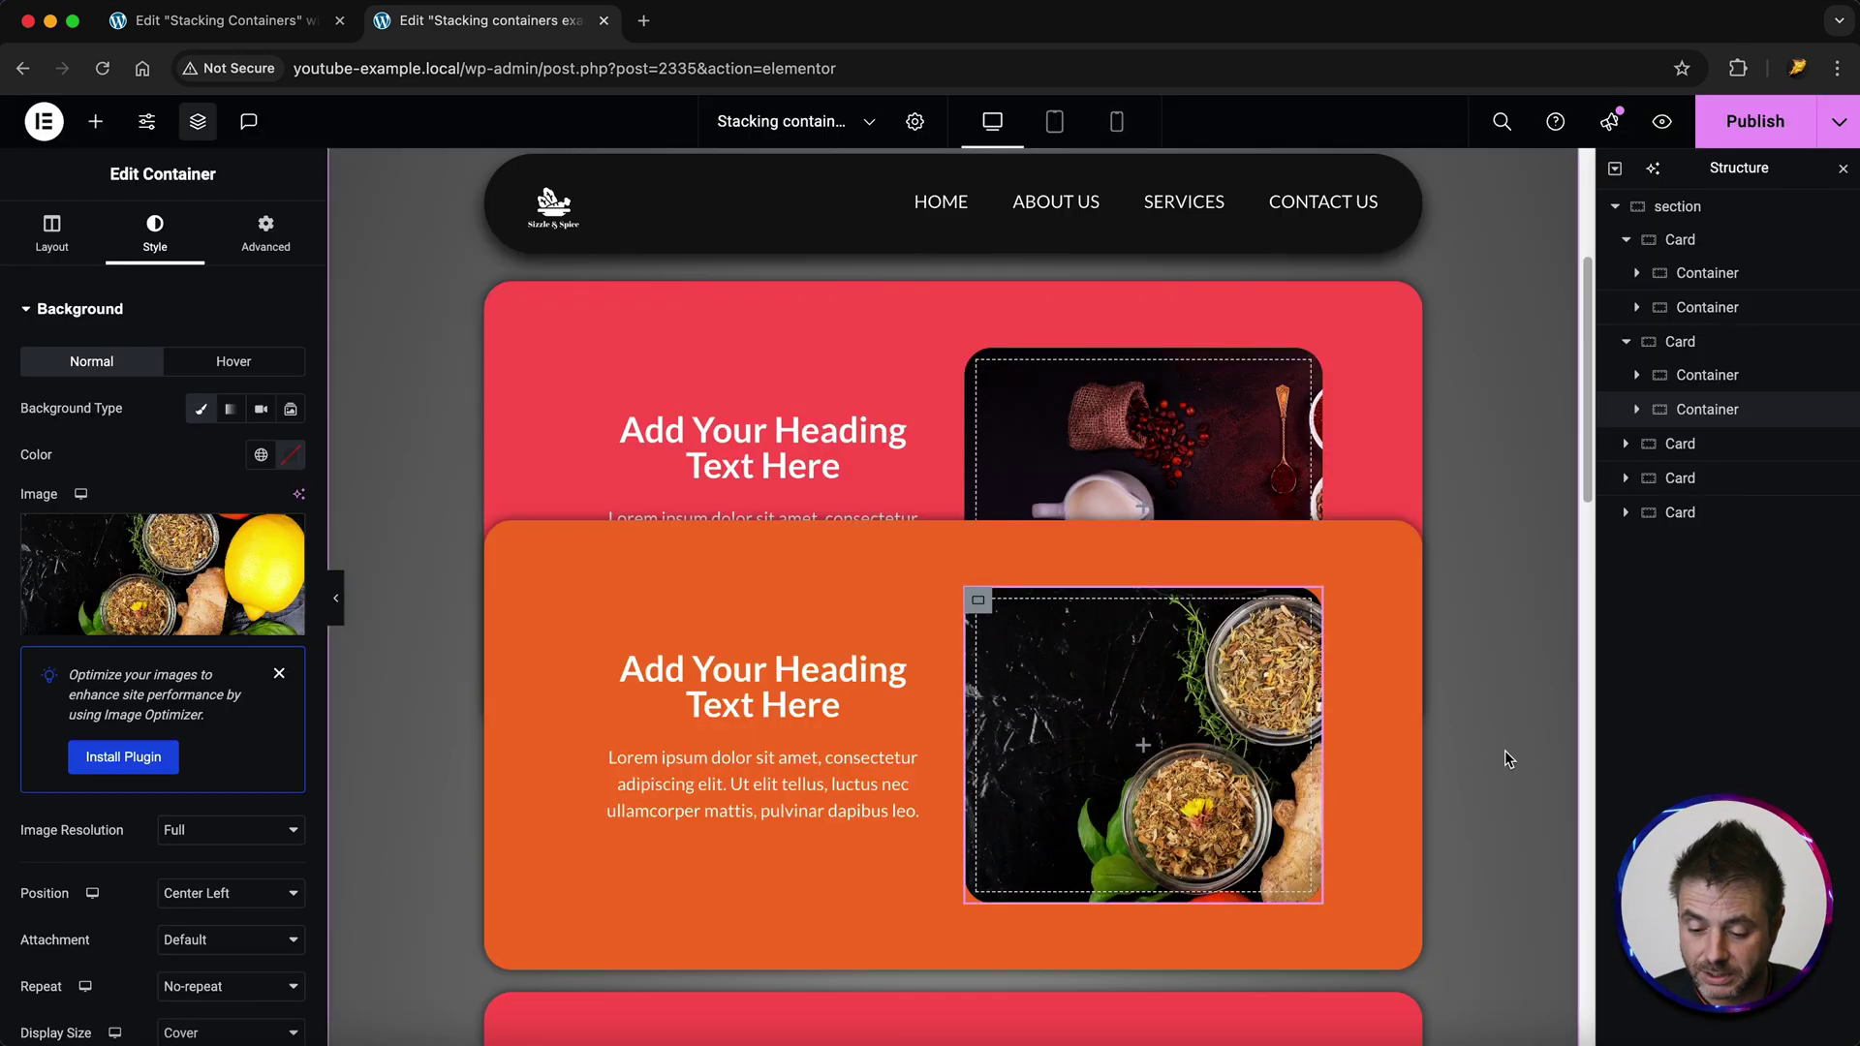
# - Colour the third card green with a peanuts photo and the fourth light blue with a snack-bar photo
pyautogui.click(1680, 445)
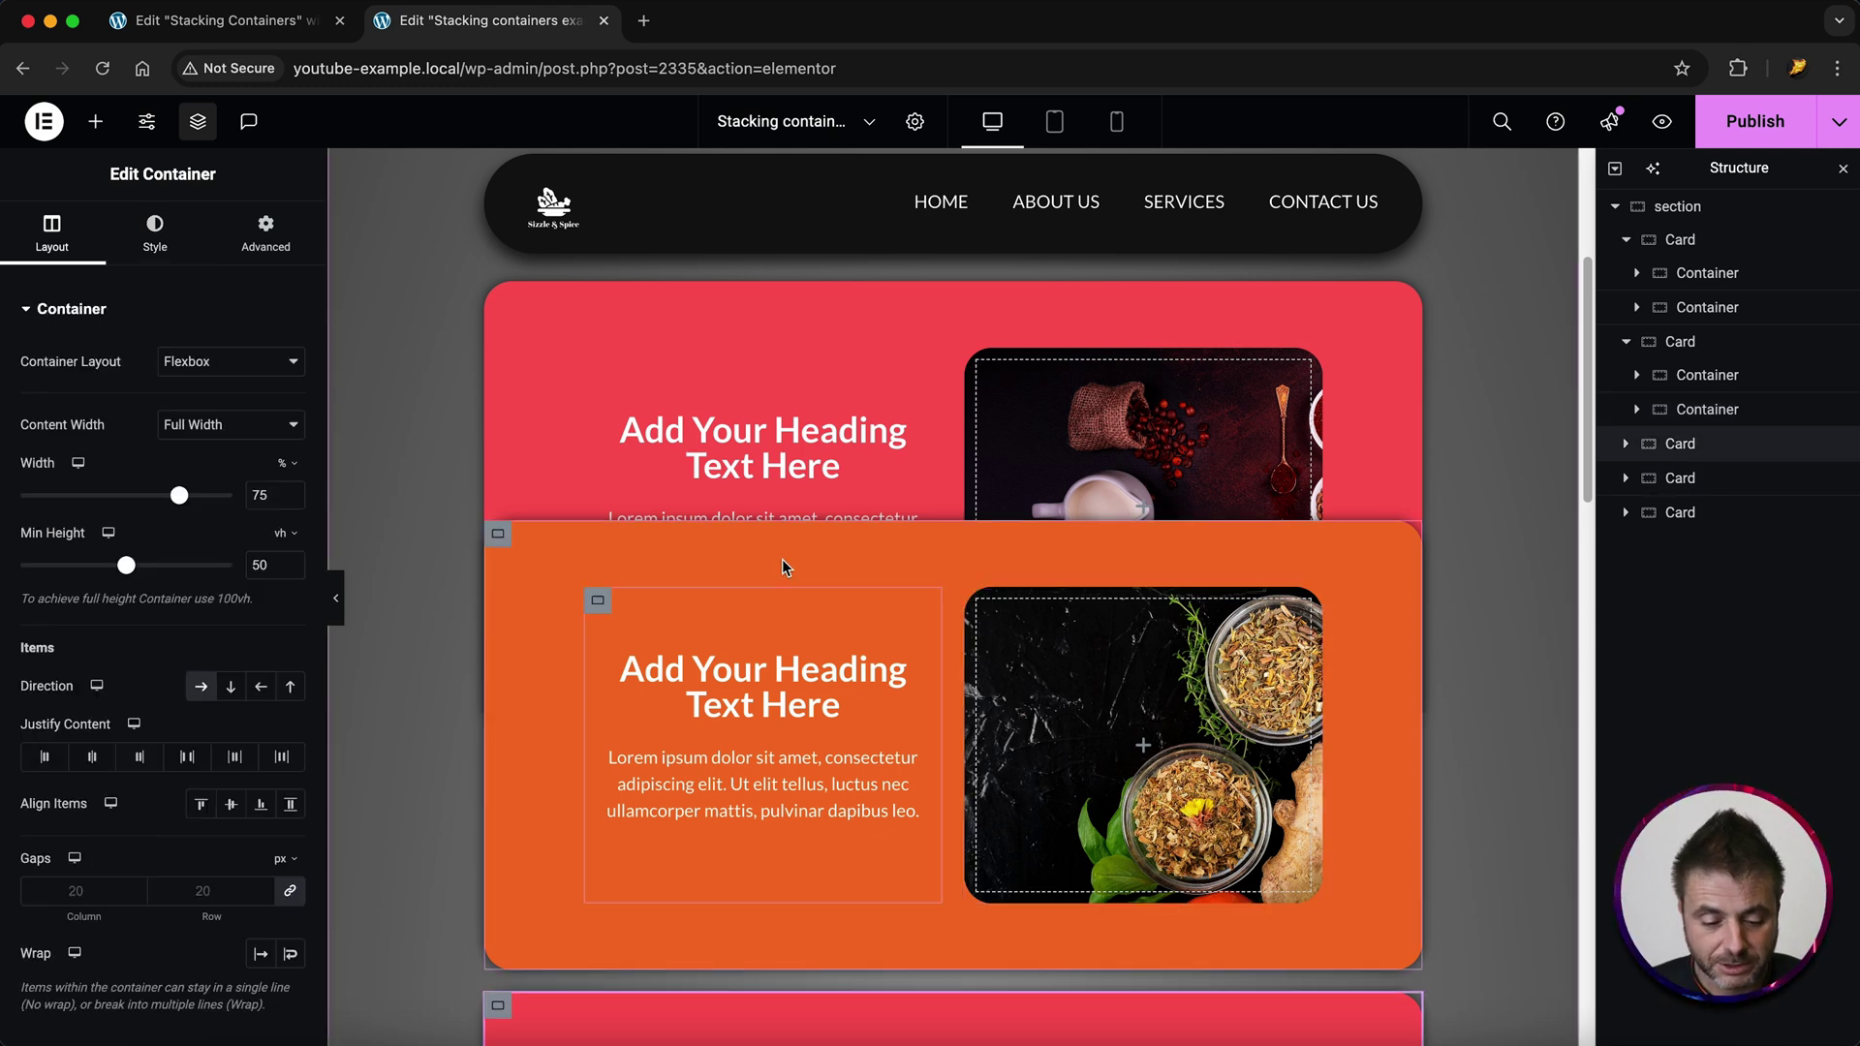
pyautogui.click(155, 233)
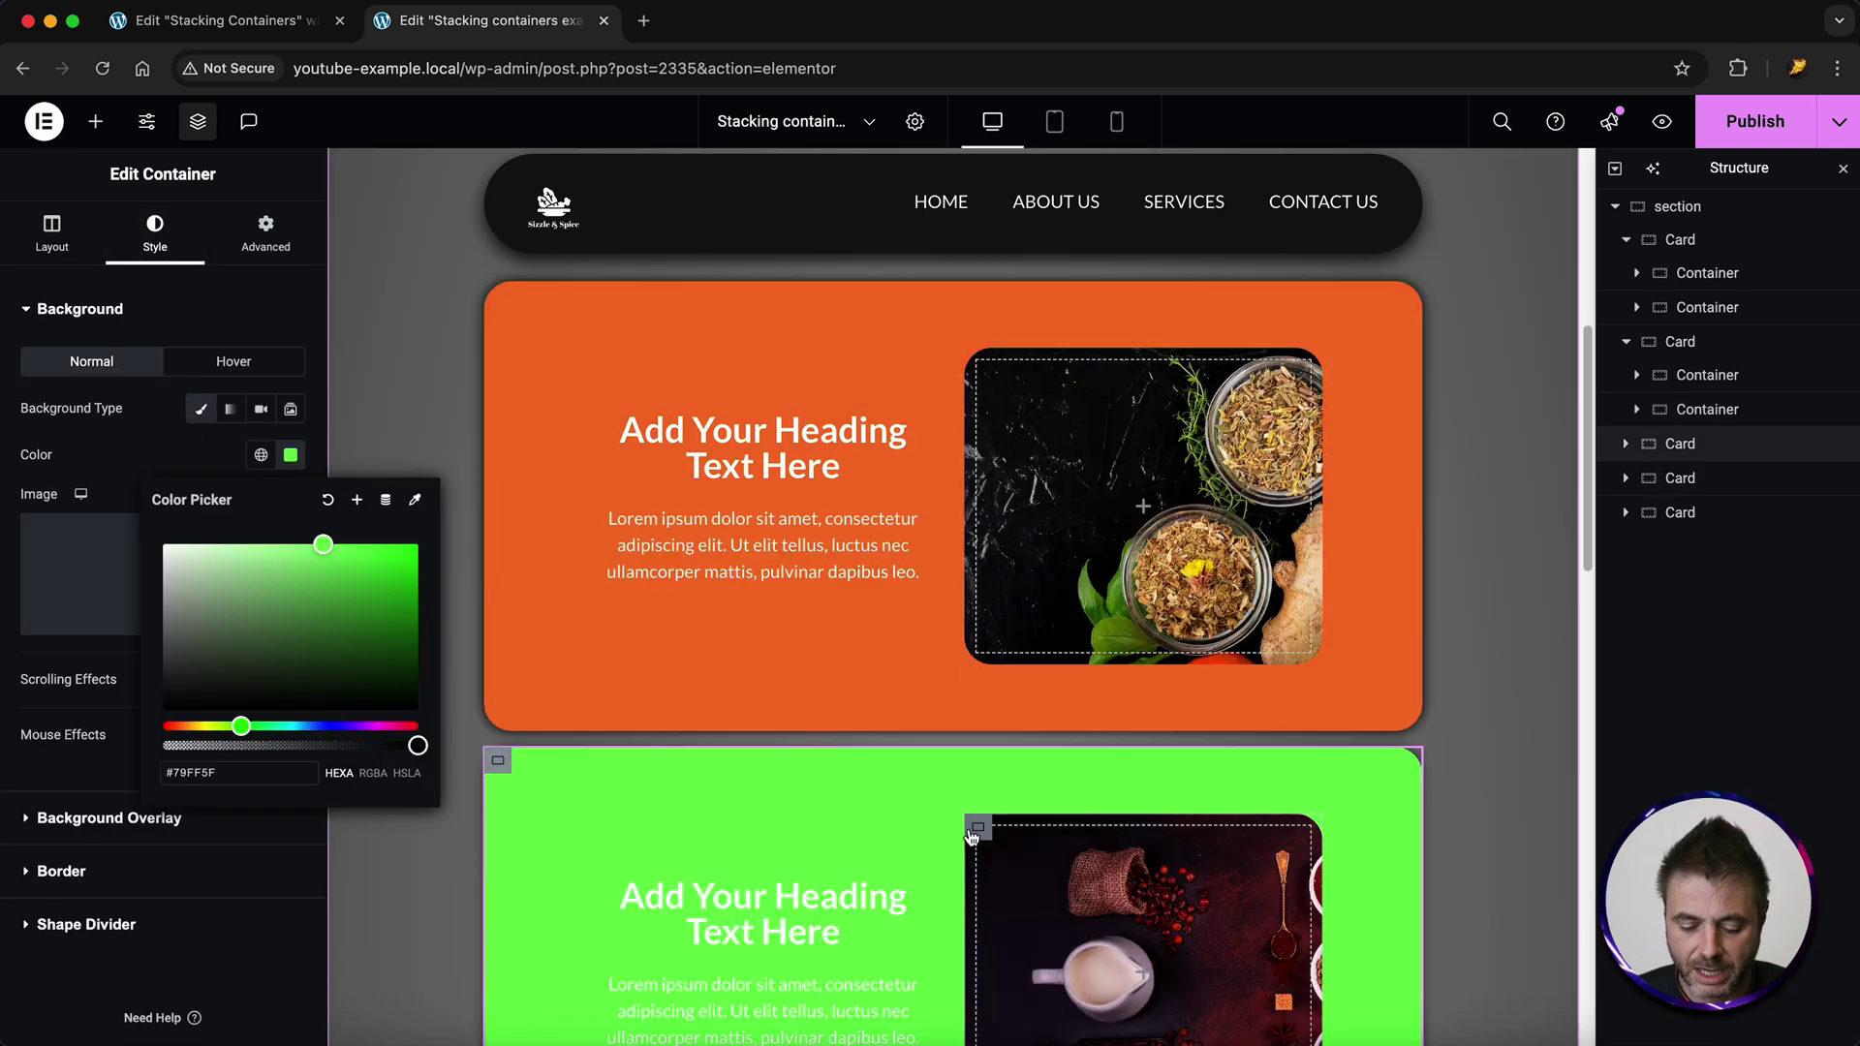
pyautogui.click(975, 831)
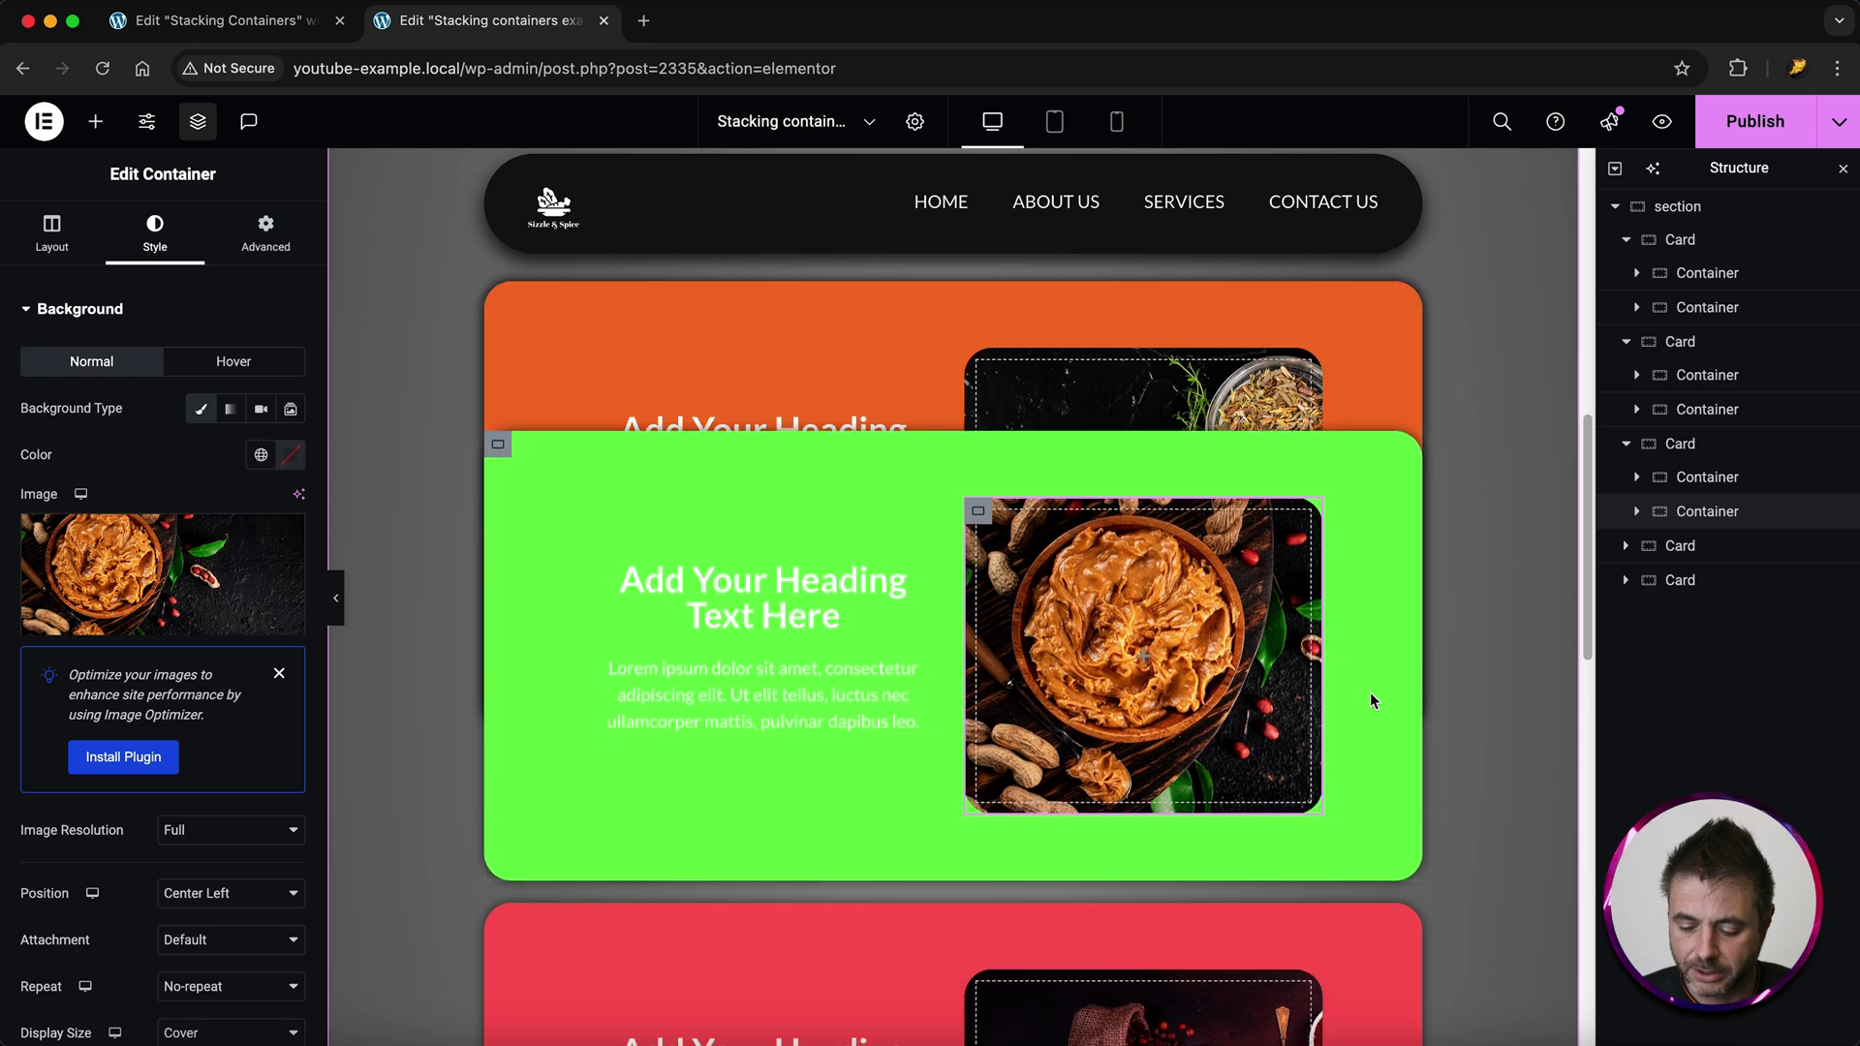
pyautogui.scroll(-2, 1370, 692)
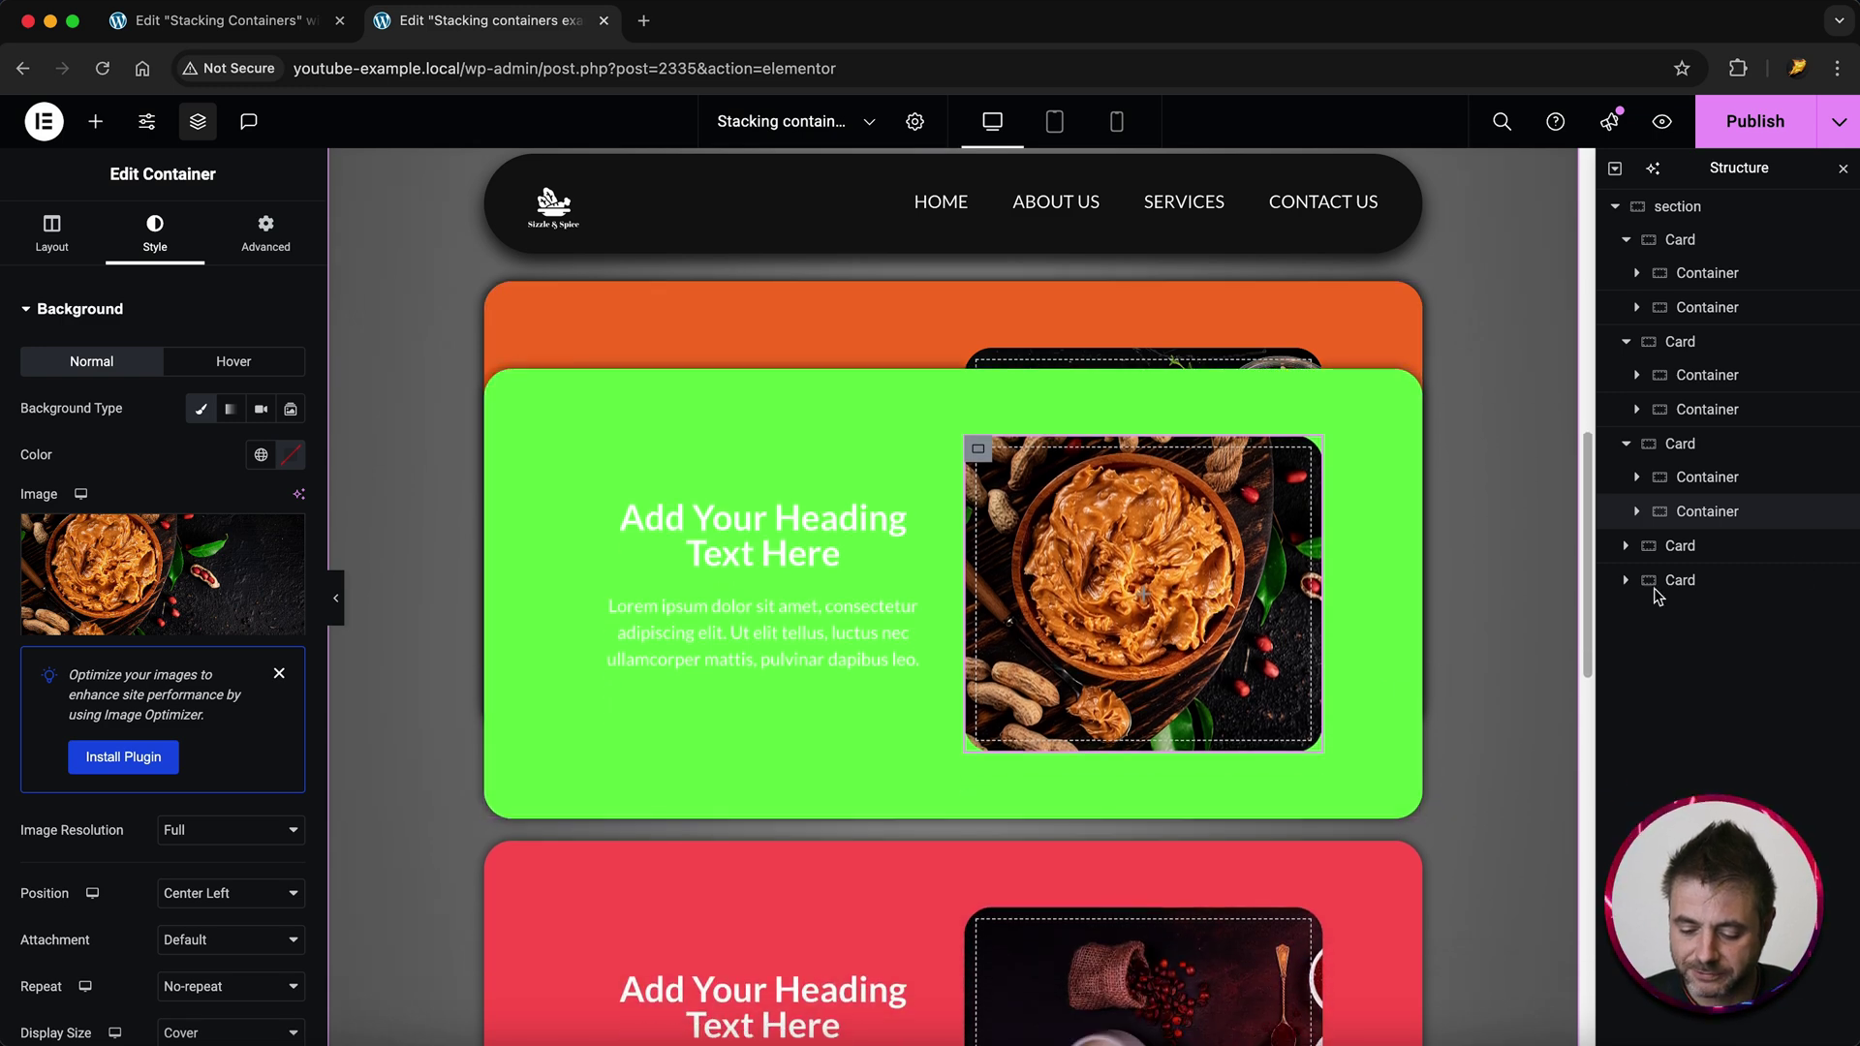
pyautogui.click(1680, 545)
pyautogui.click(157, 236)
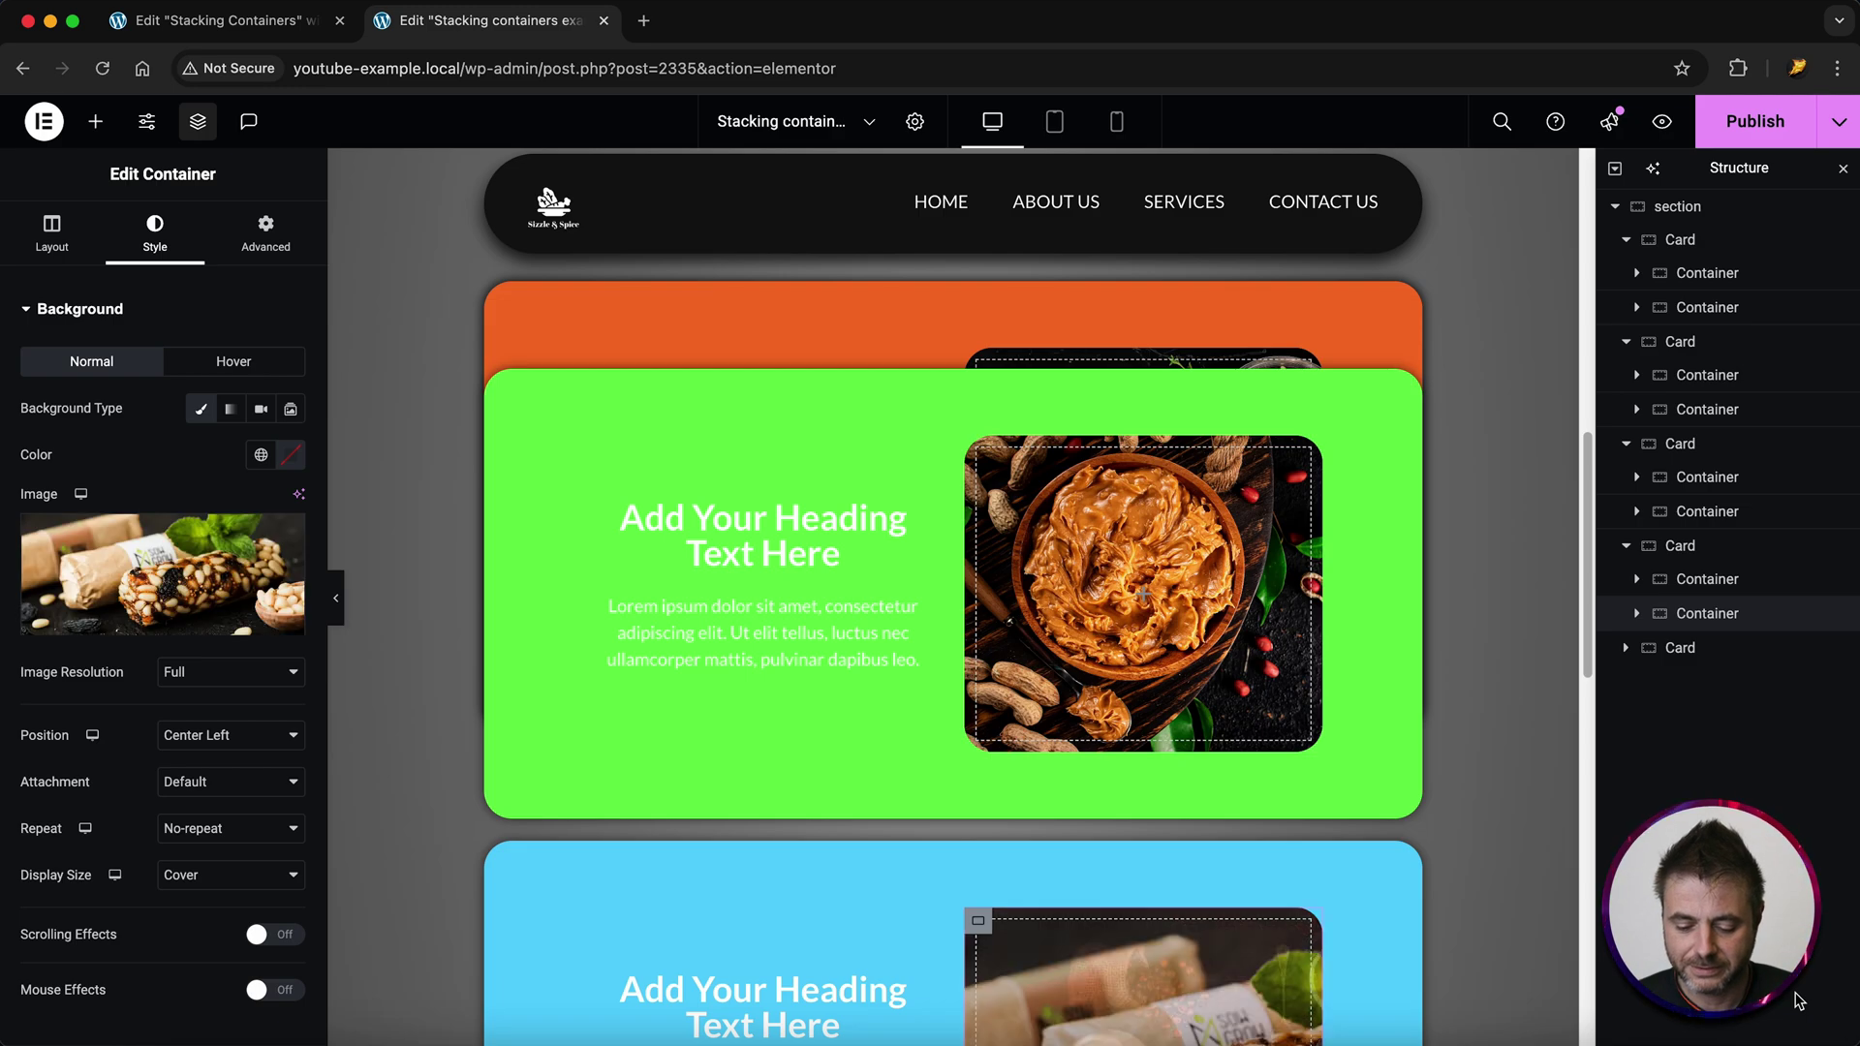
pyautogui.scroll(-3, 1430, 756)
pyautogui.scroll(-3, 1428, 752)
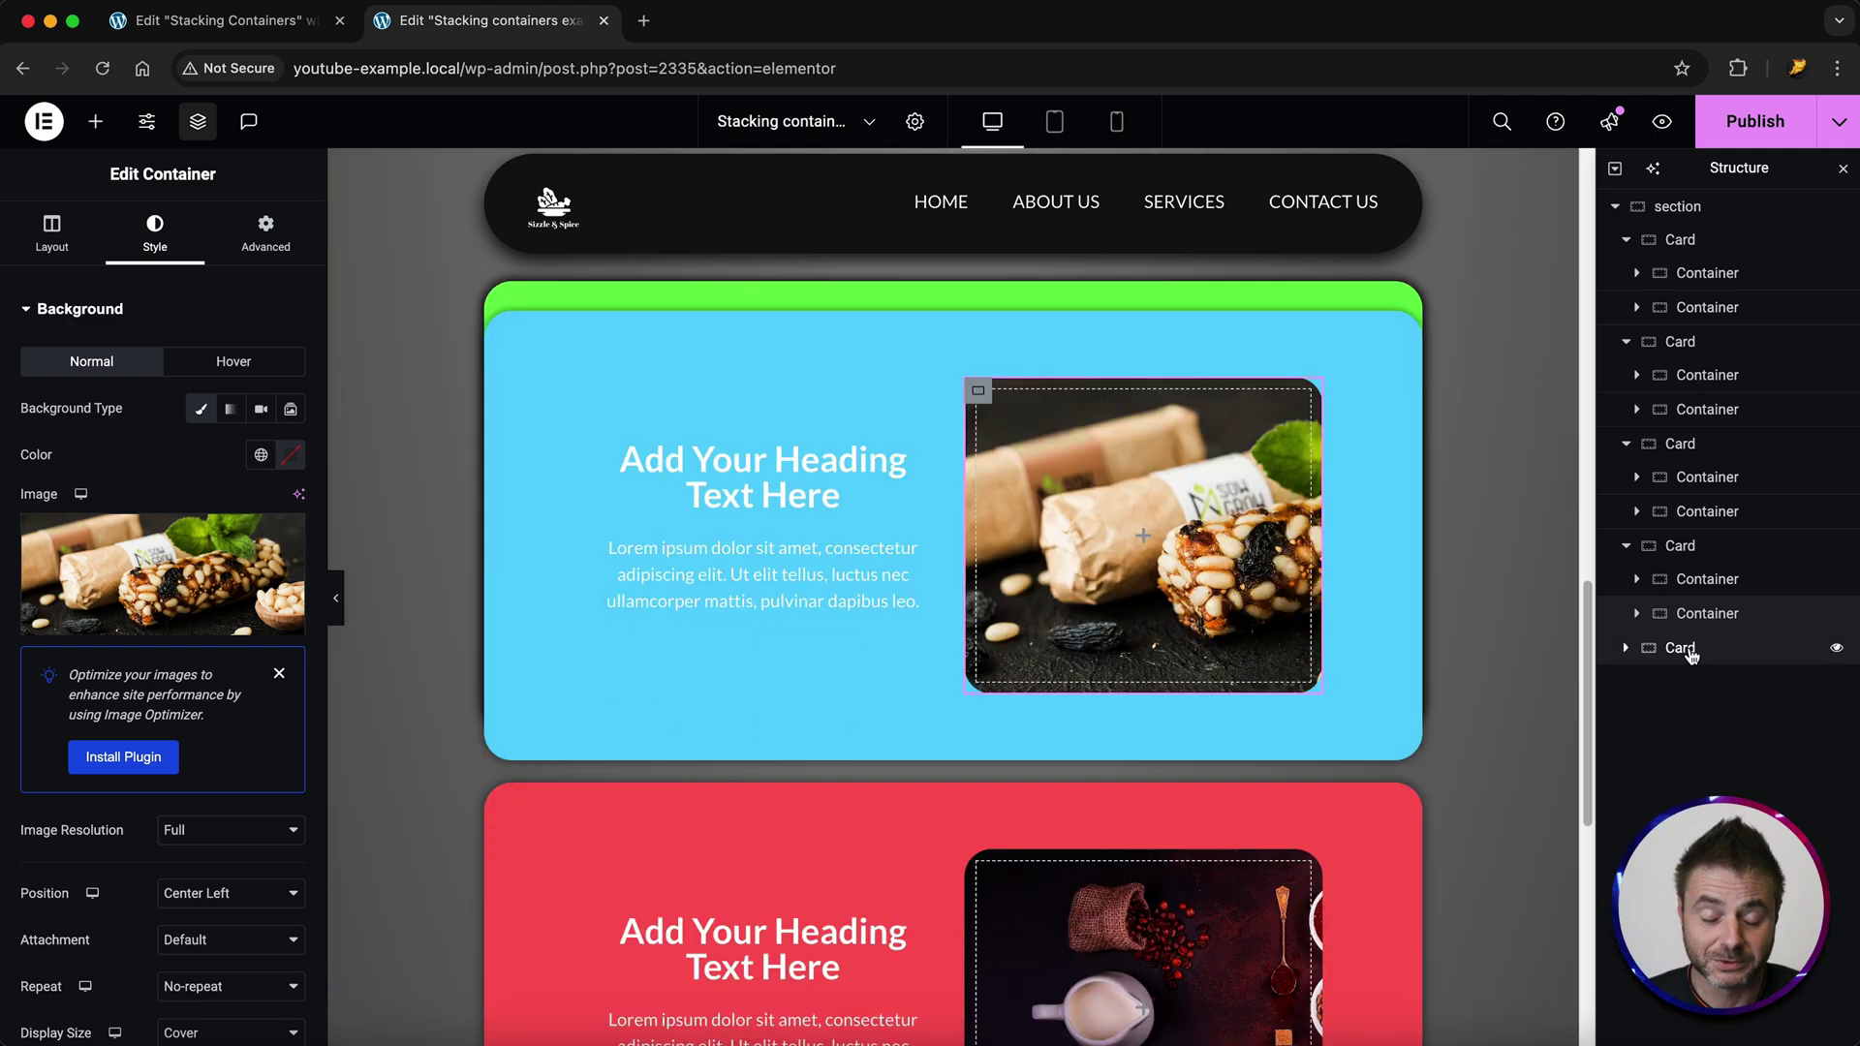
# - Colour the last card magenta and give its image area the turmeric photo
pyautogui.click(1680, 648)
pyautogui.click(167, 239)
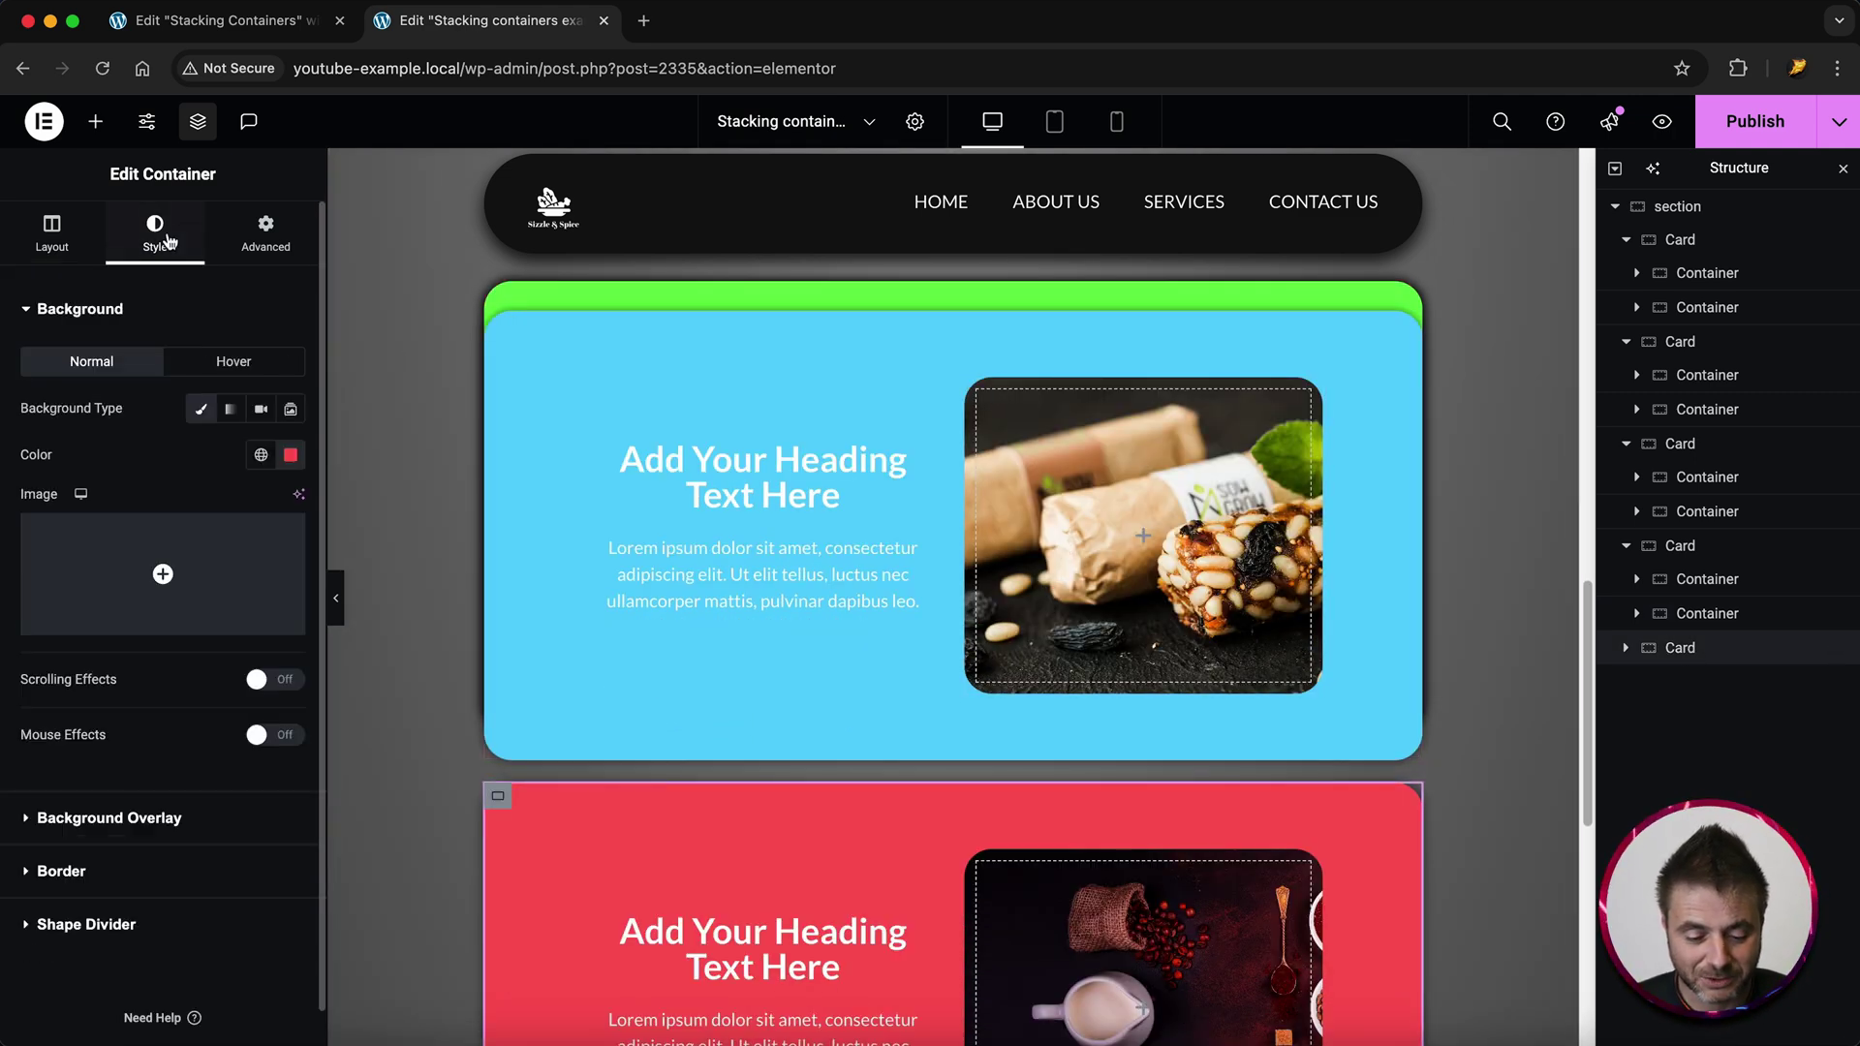
pyautogui.click(290, 455)
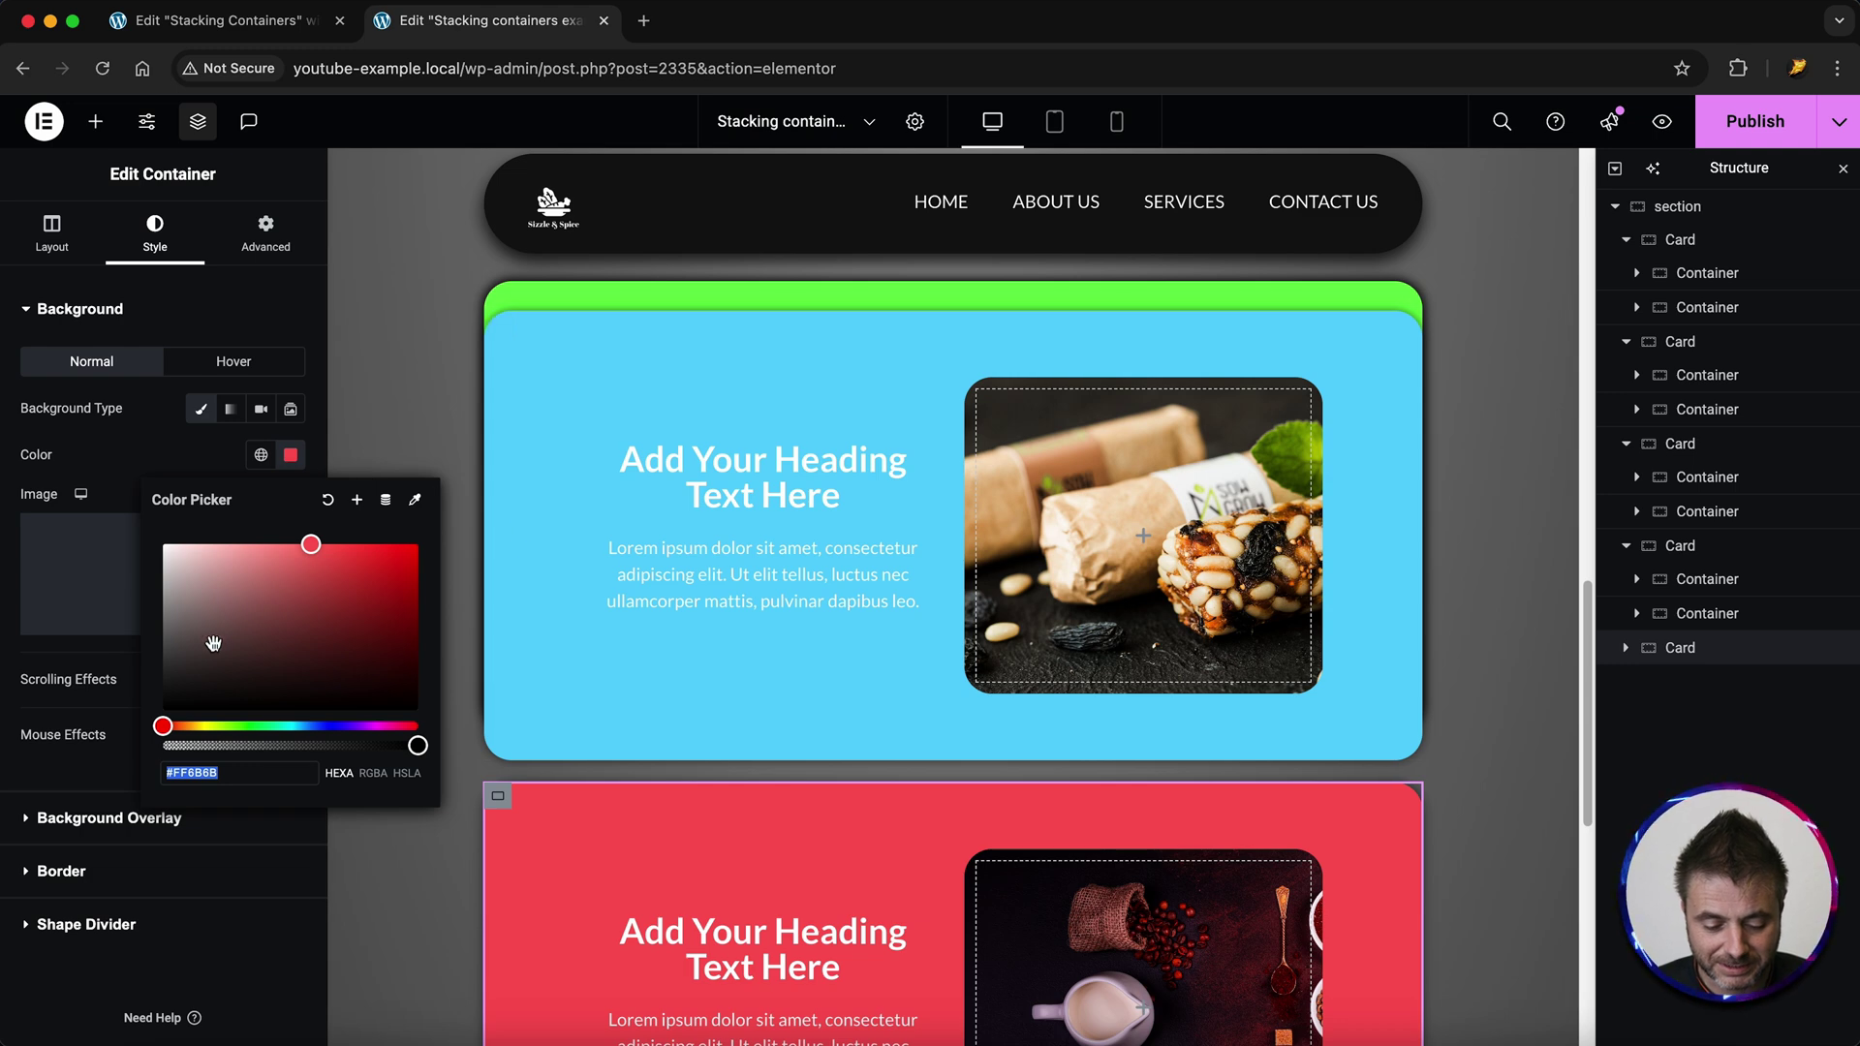
pyautogui.click(978, 862)
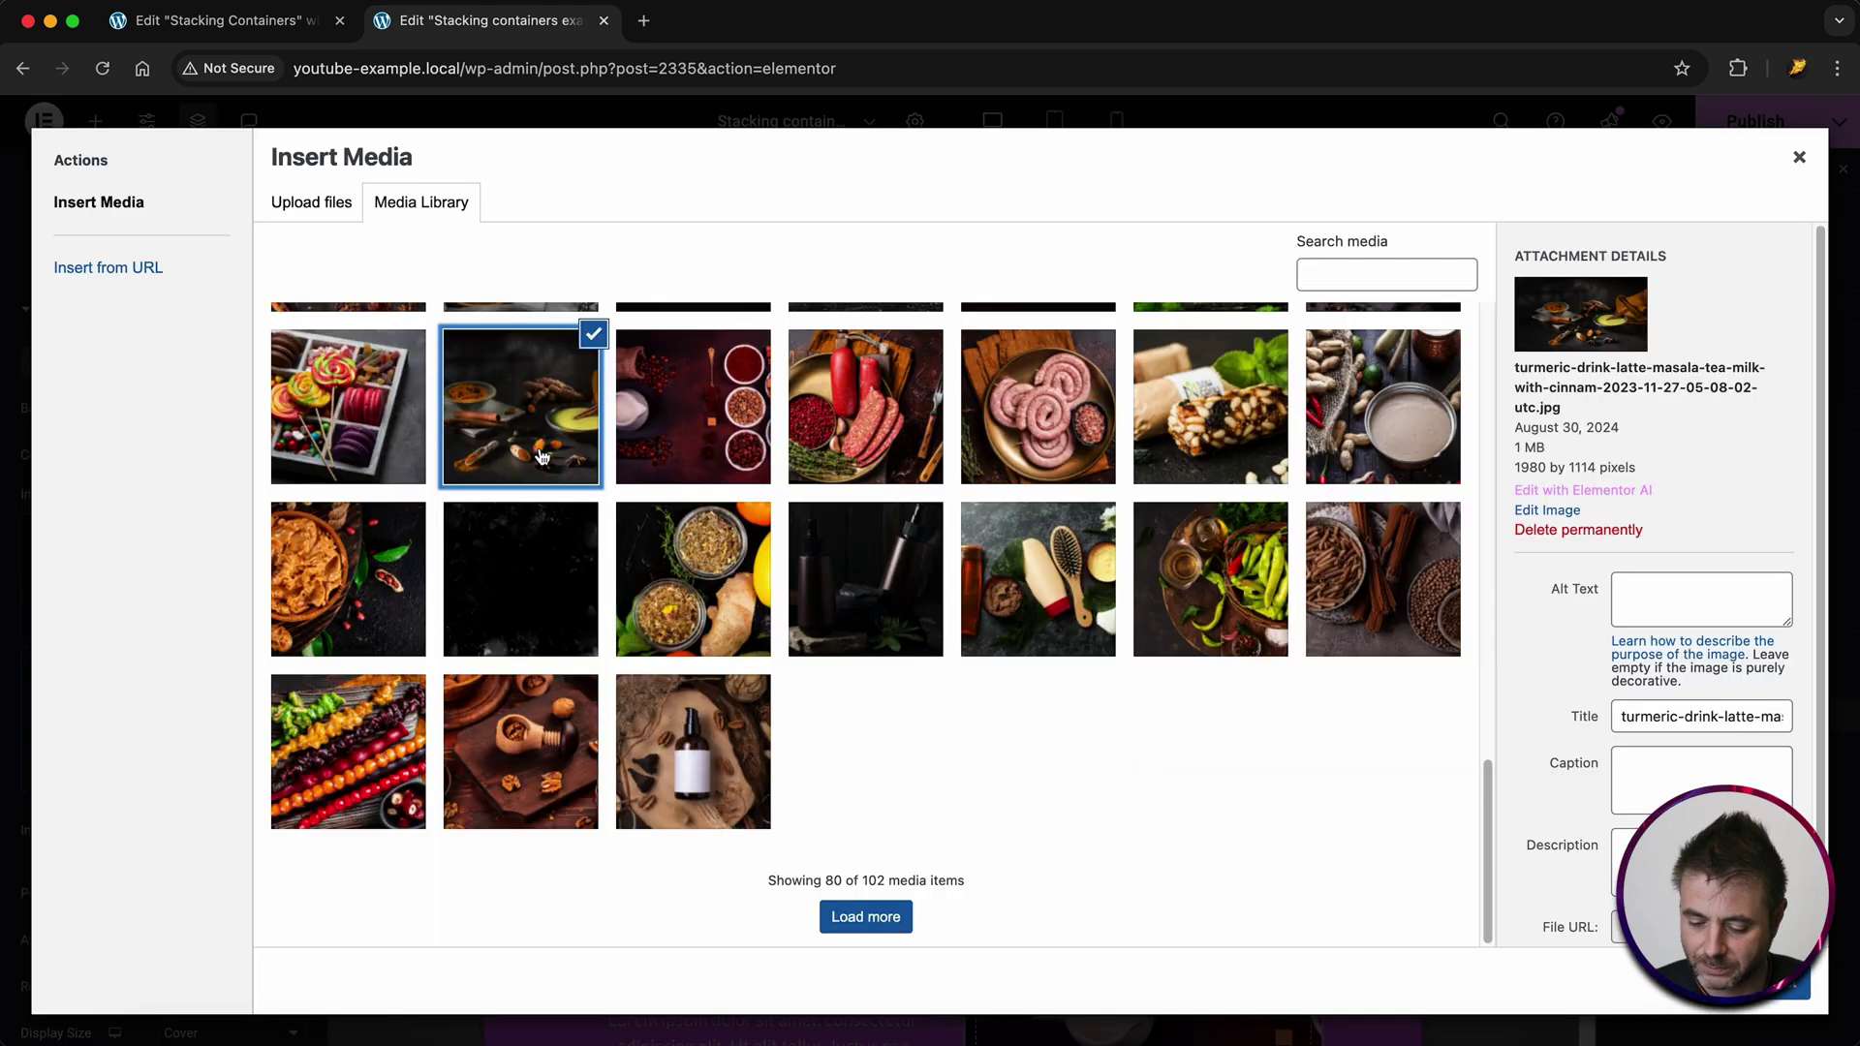
pyautogui.click(1792, 998)
pyautogui.scroll(-5, 1188, 788)
pyautogui.scroll(-6, 1187, 794)
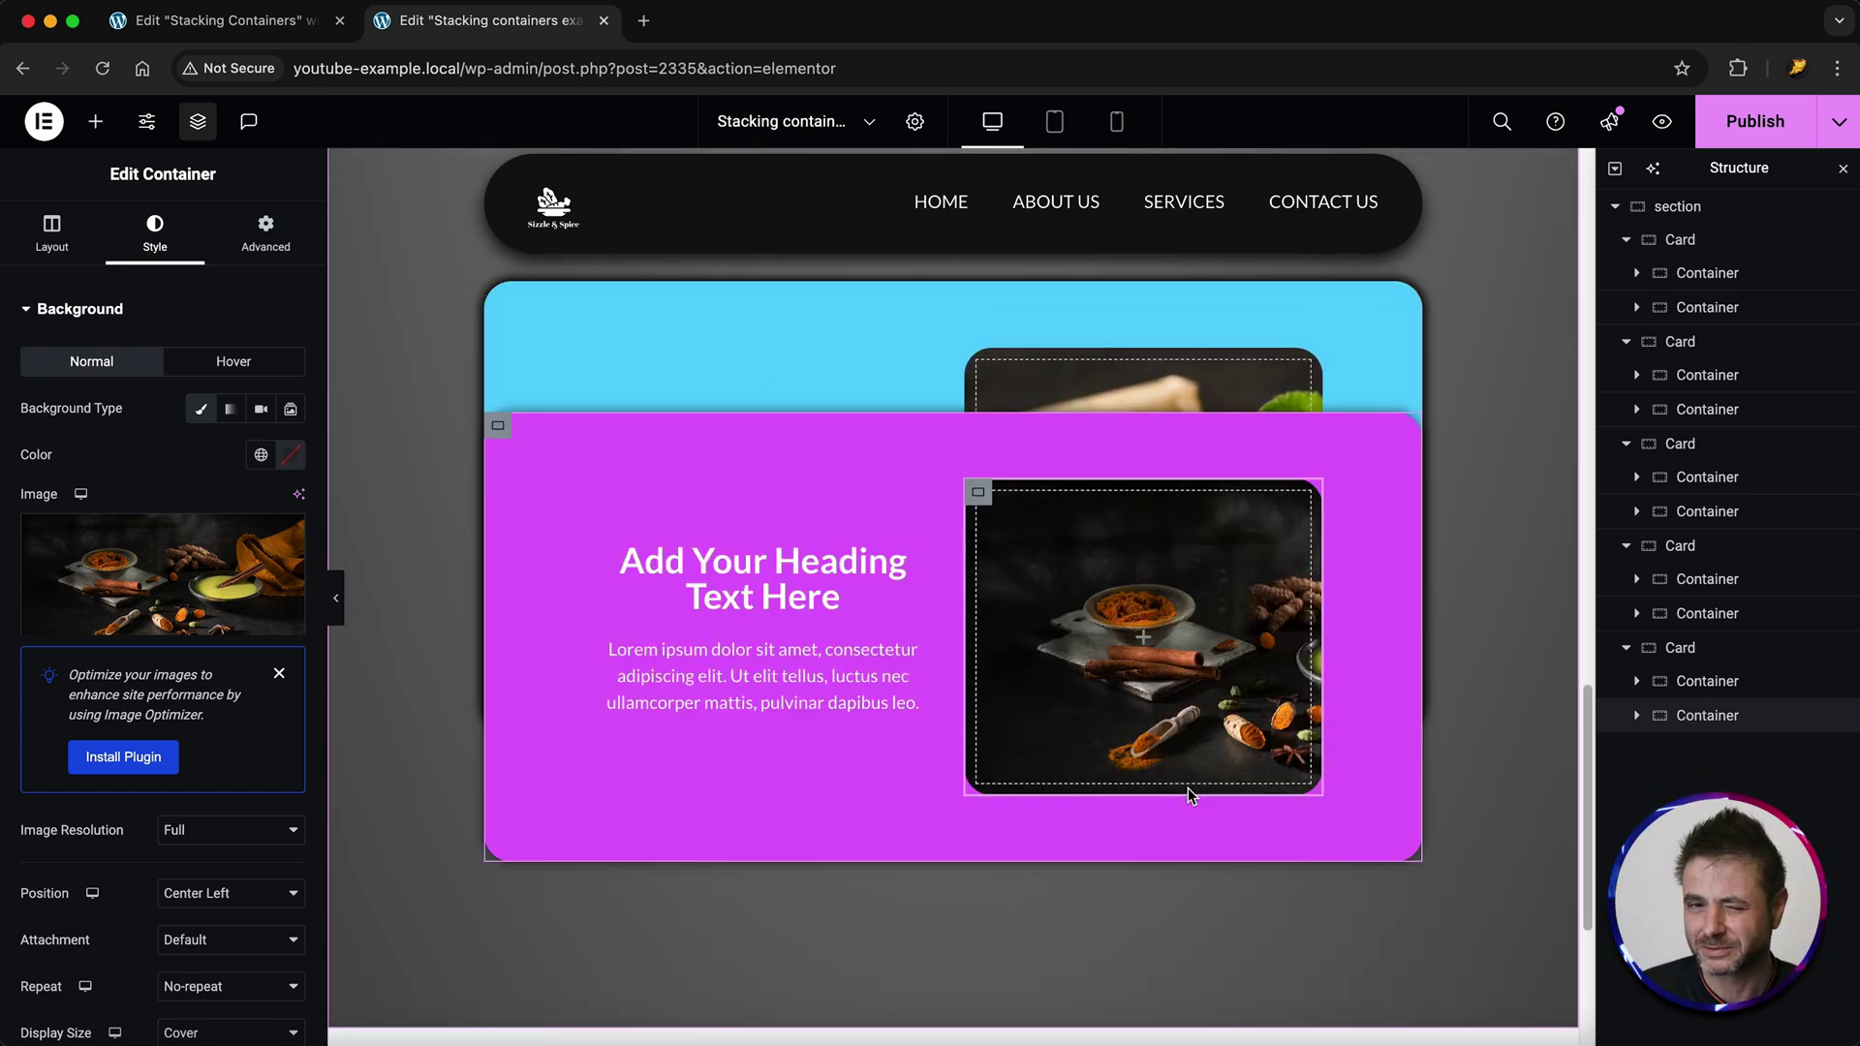
pyautogui.scroll(10, 1187, 787)
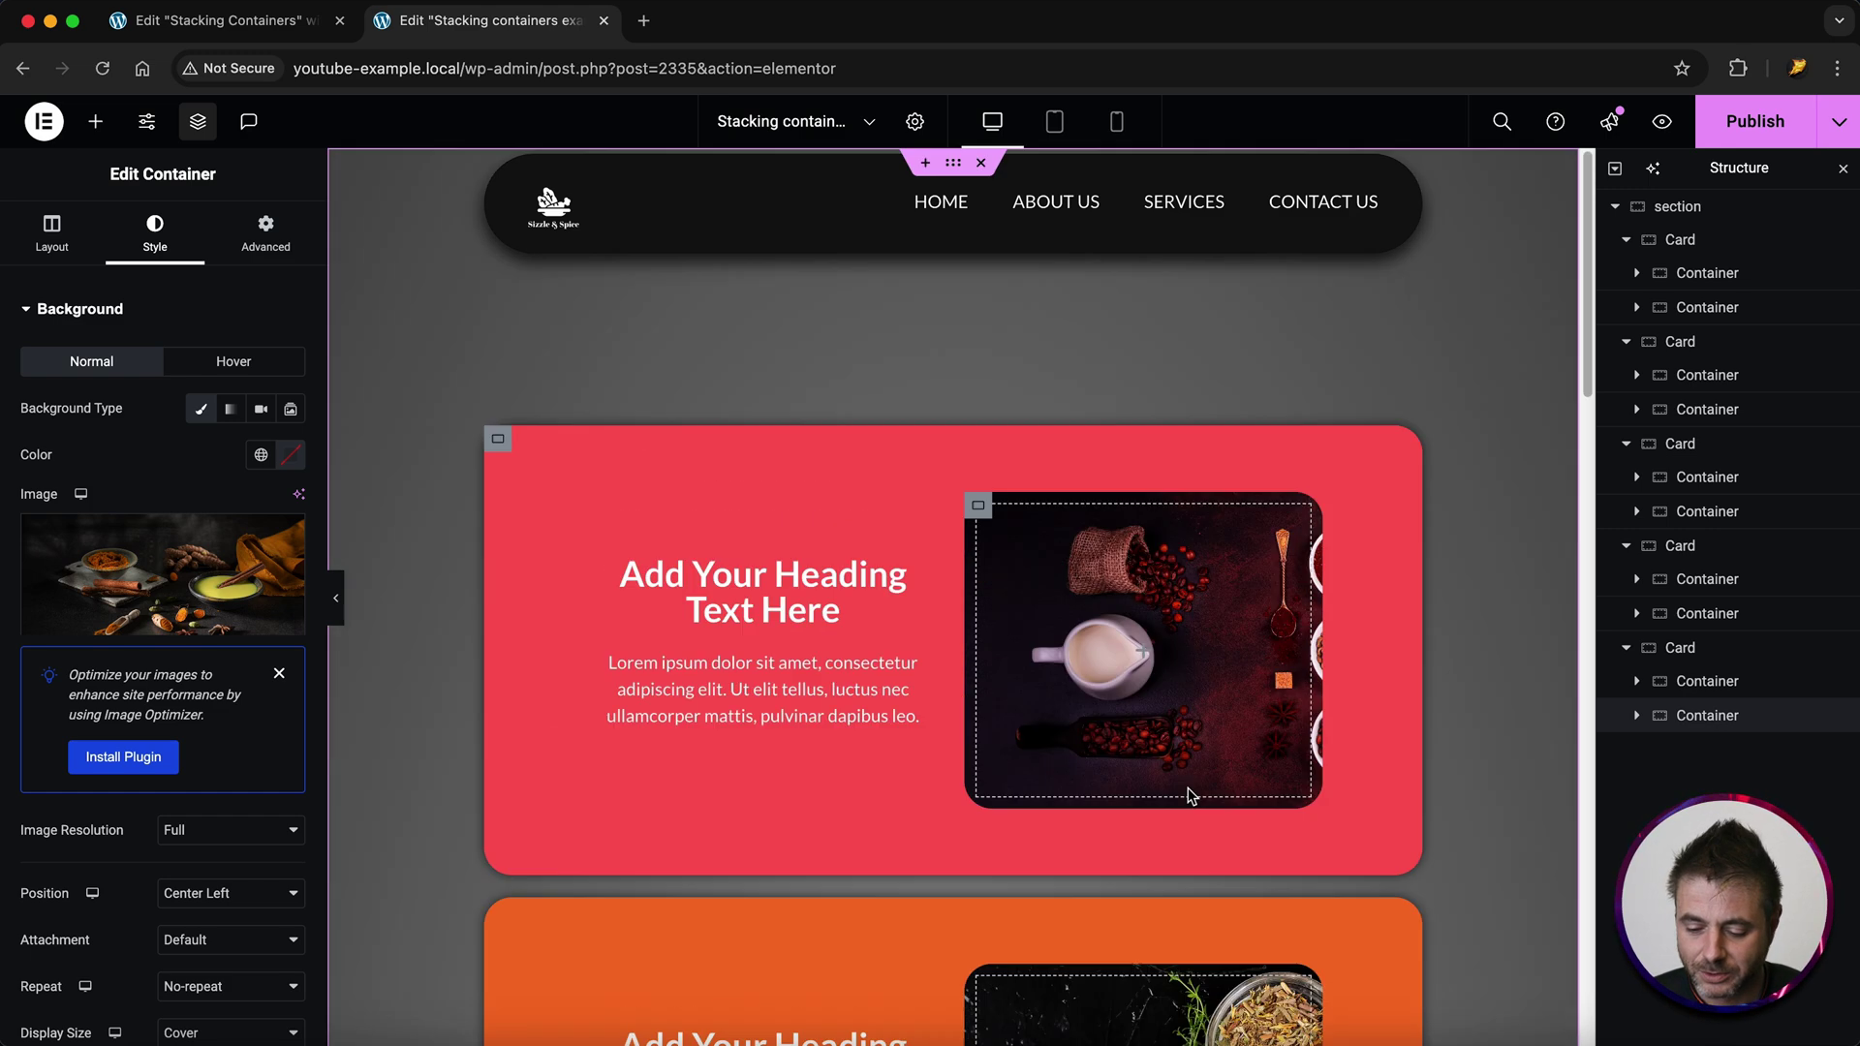
# - Set the orange second Card's sticky offset to 170 px under Motion Effects
pyautogui.click(1676, 343)
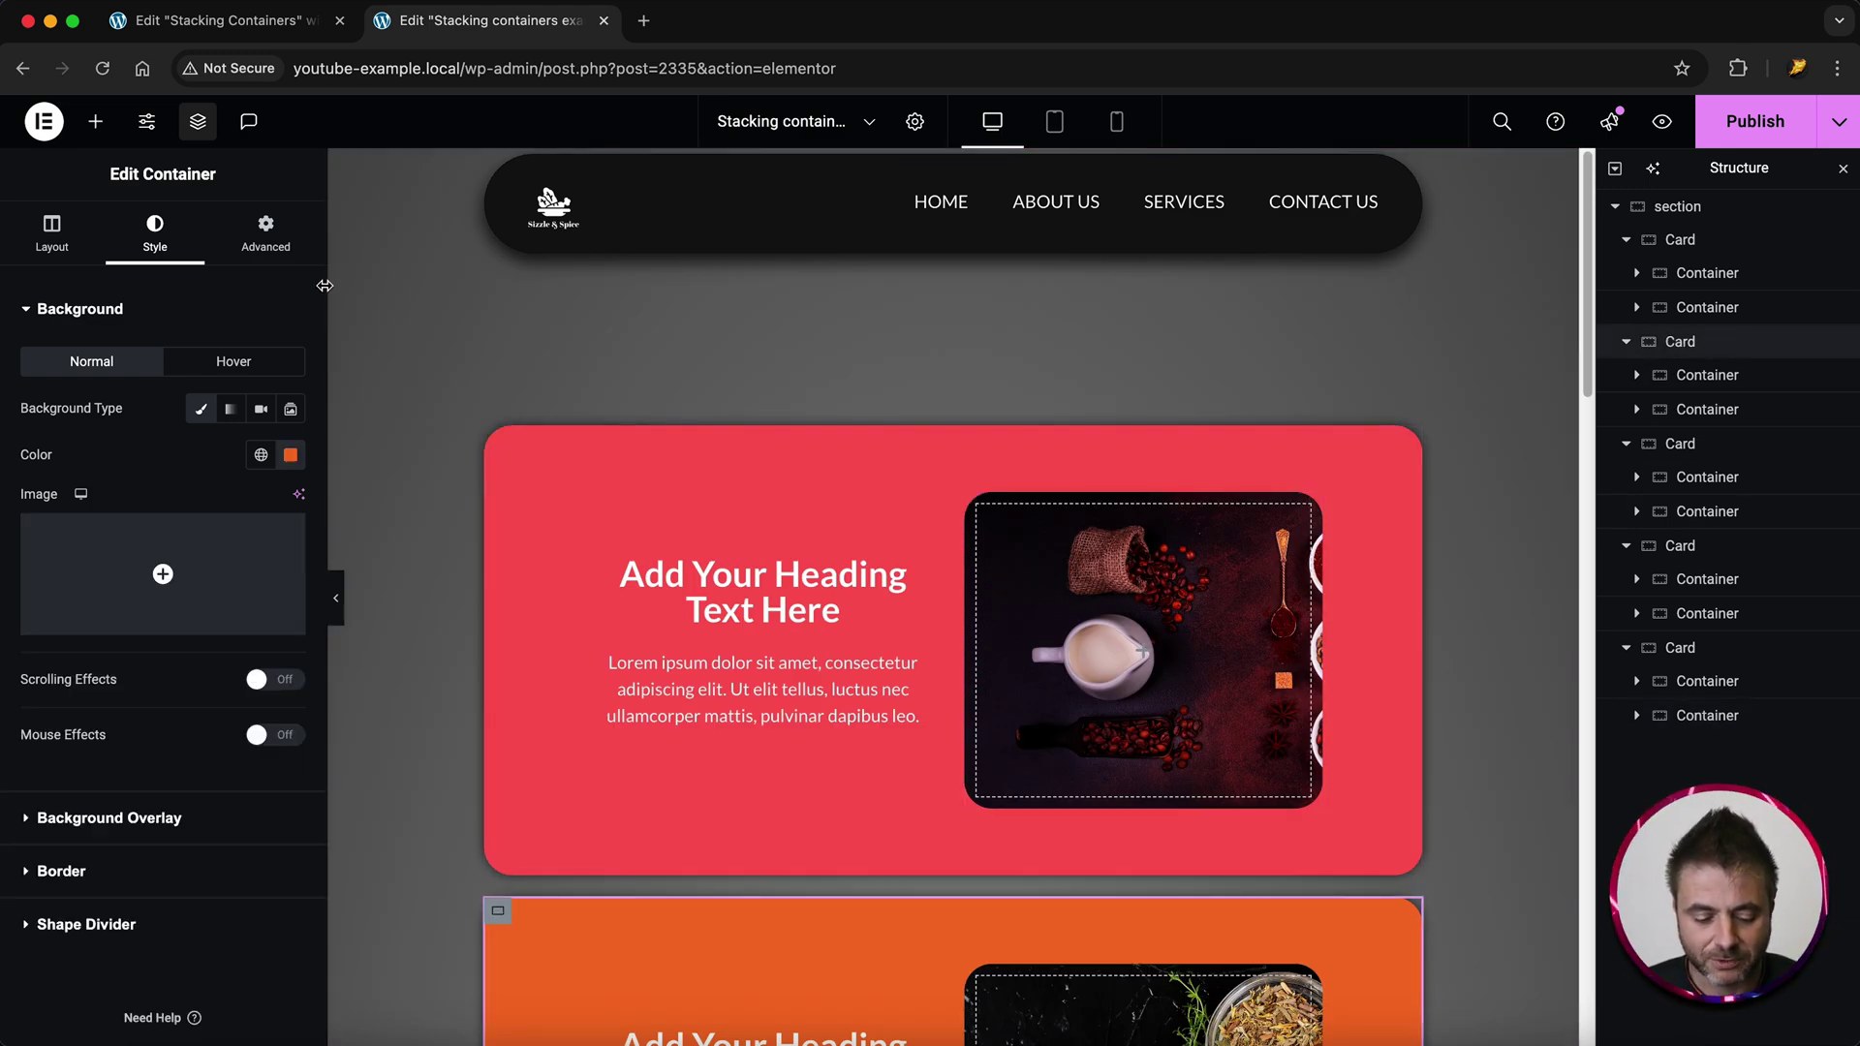
pyautogui.click(266, 236)
pyautogui.scroll(-5, 30, 802)
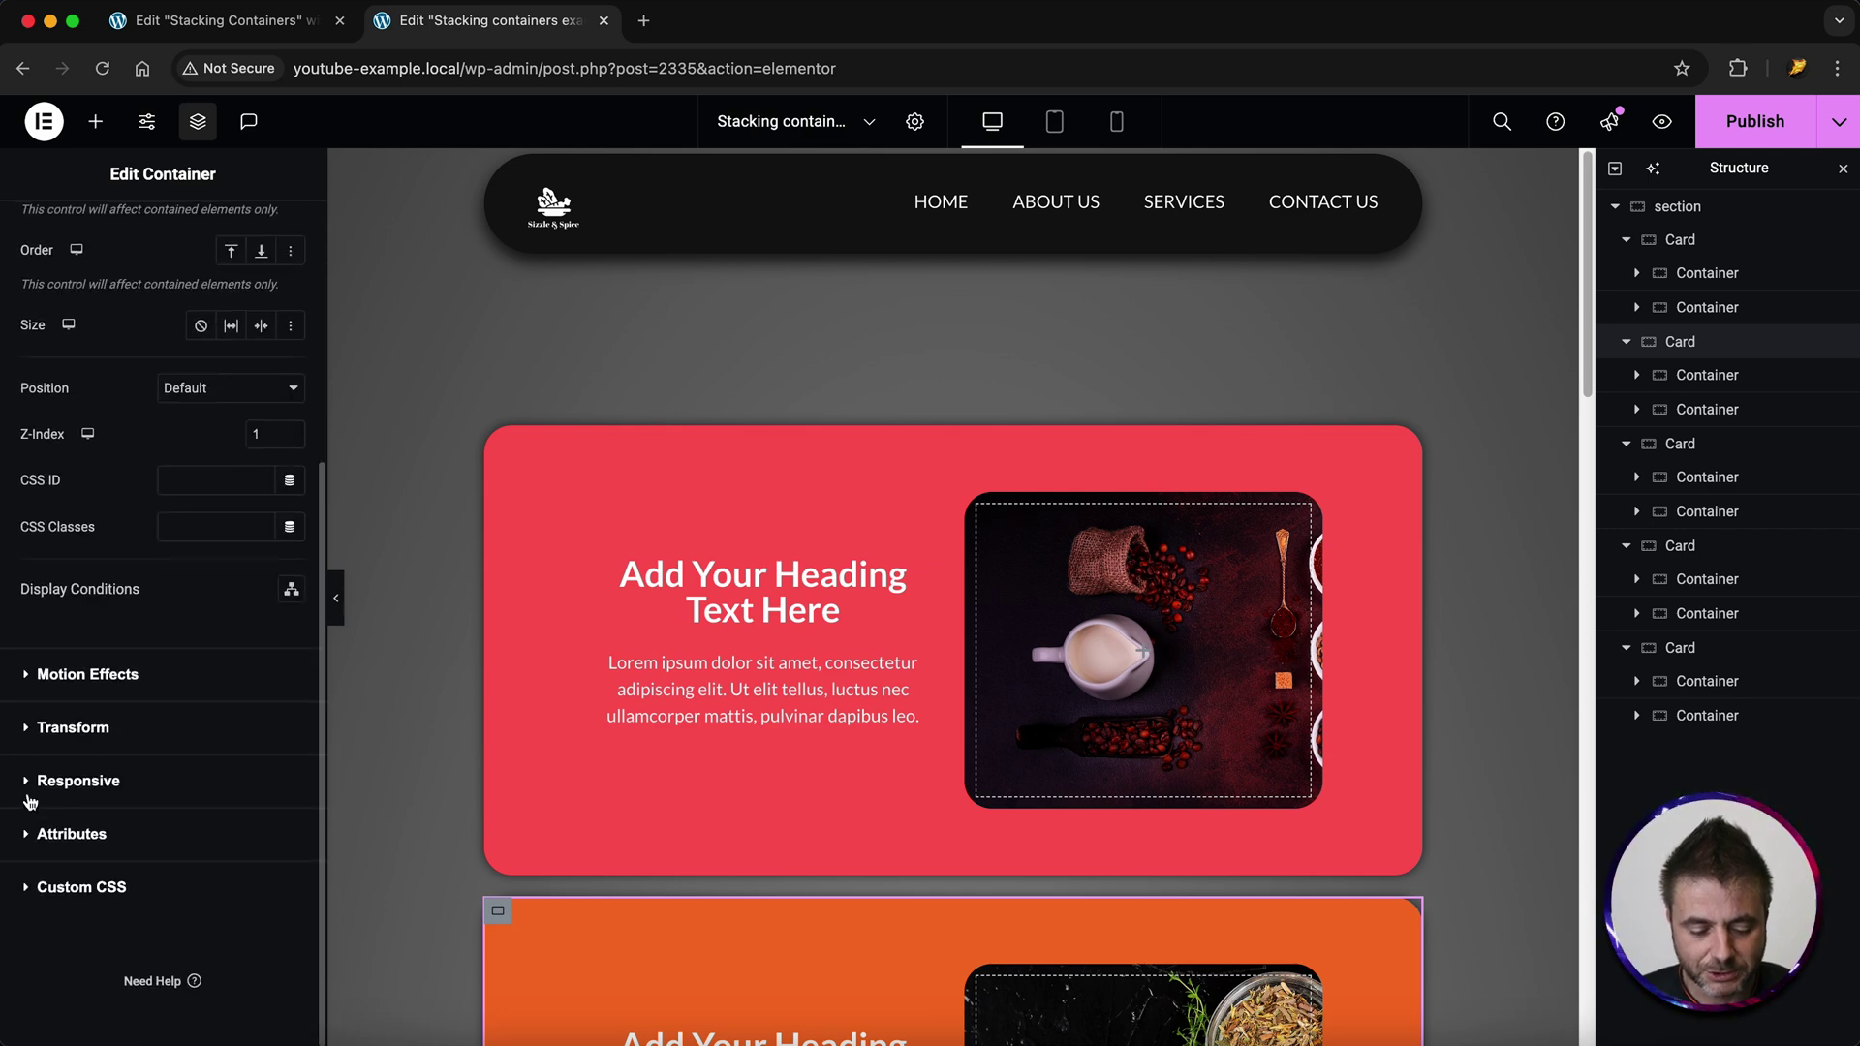
pyautogui.click(126, 673)
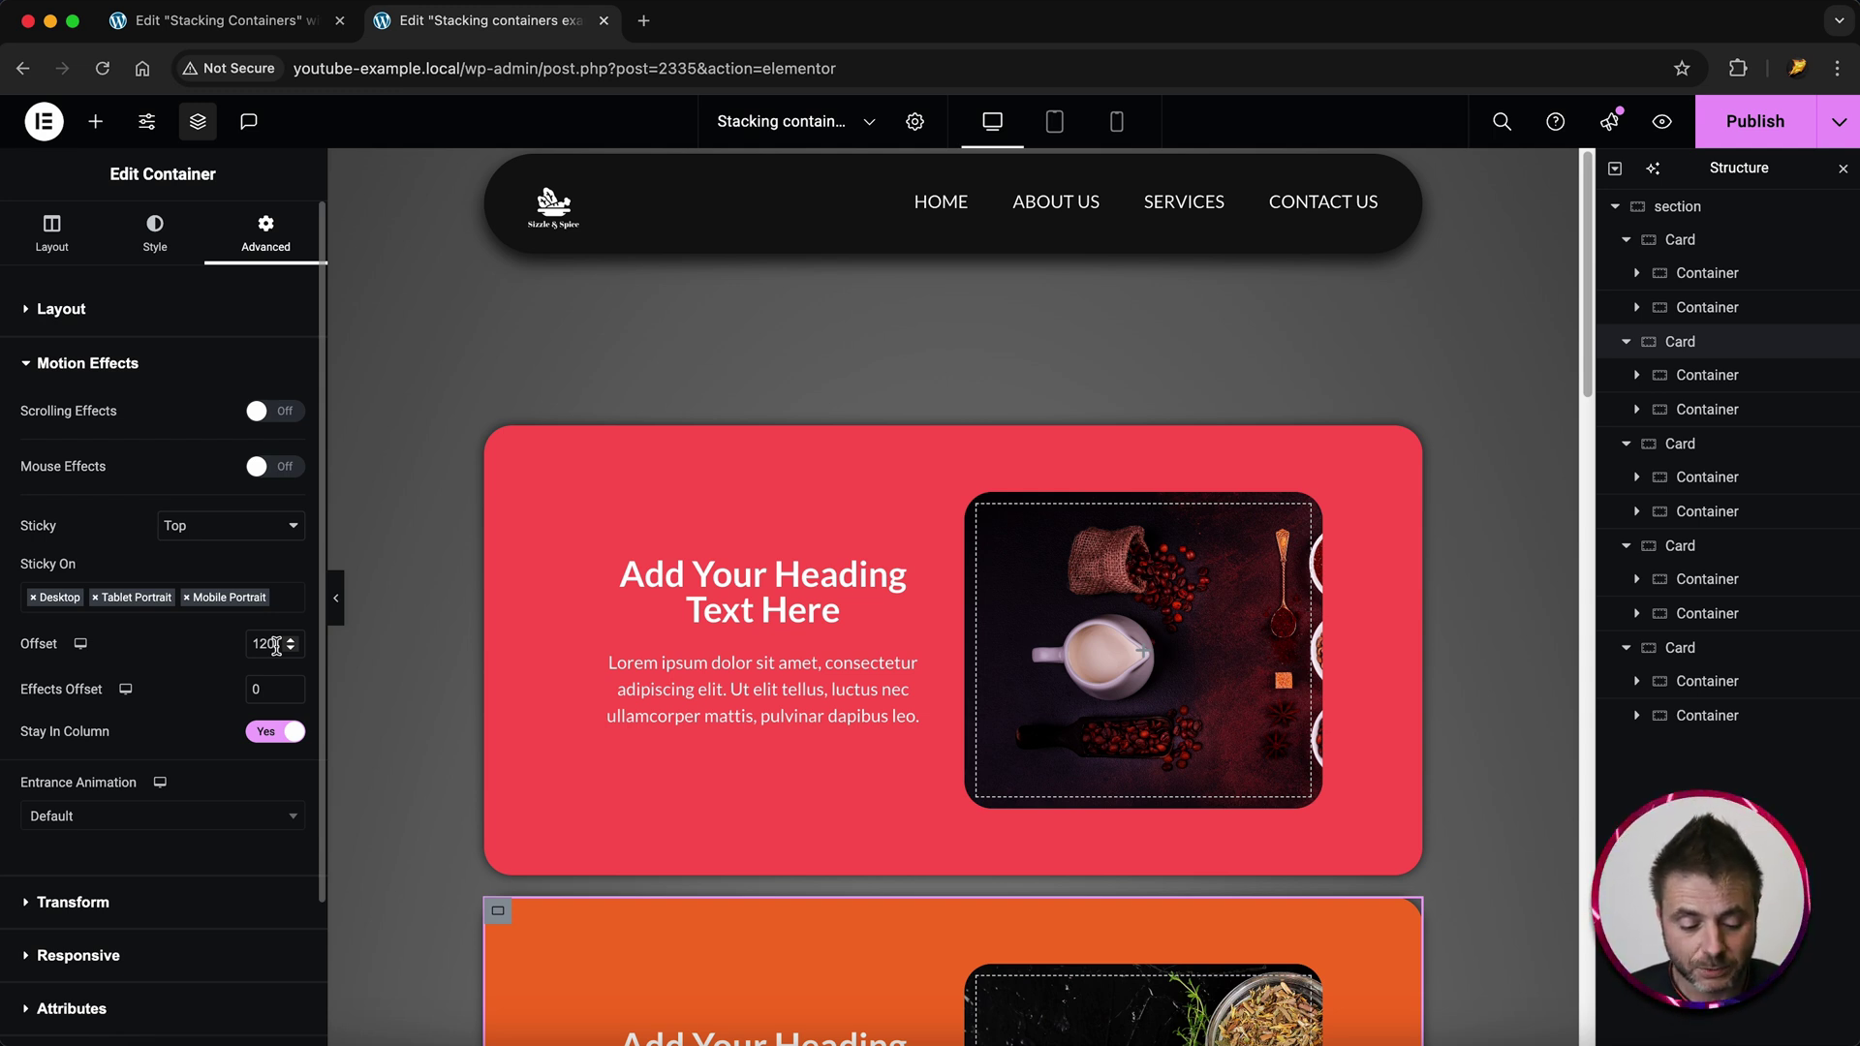
pyautogui.click(267, 646)
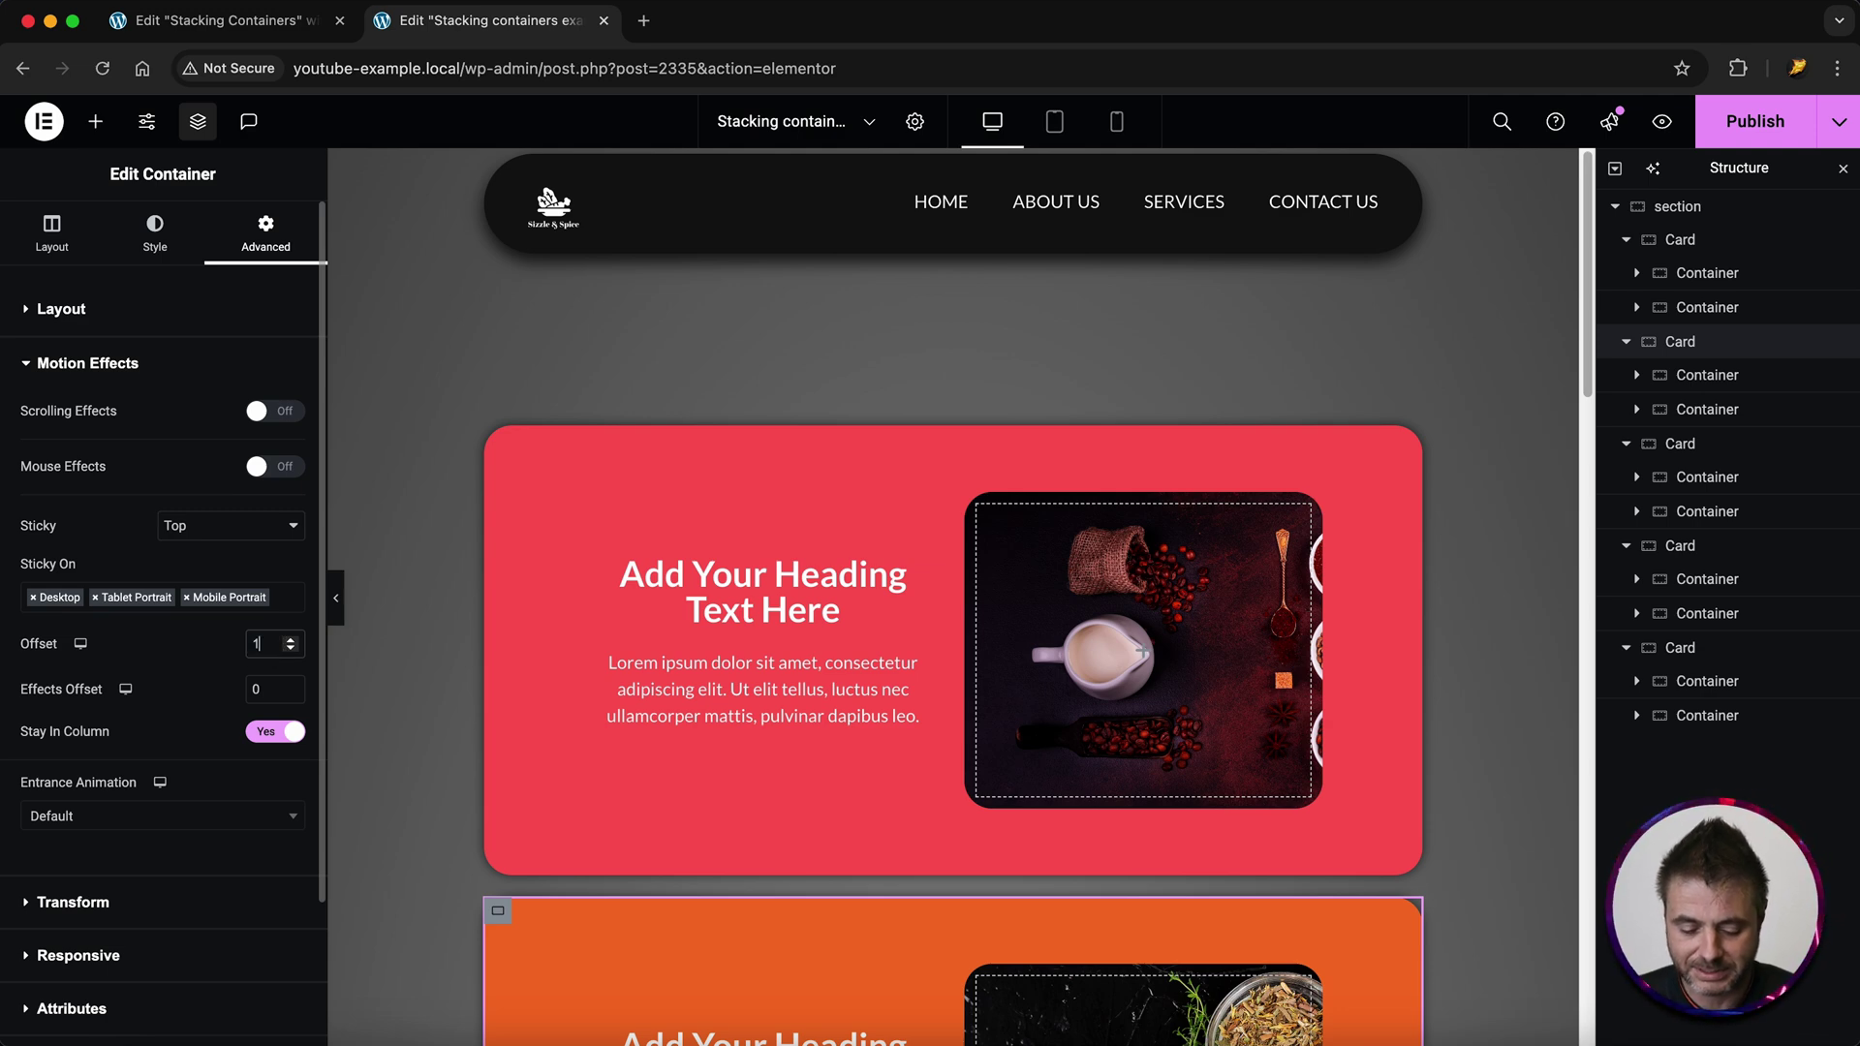
pyautogui.scroll(-5, 584, 640)
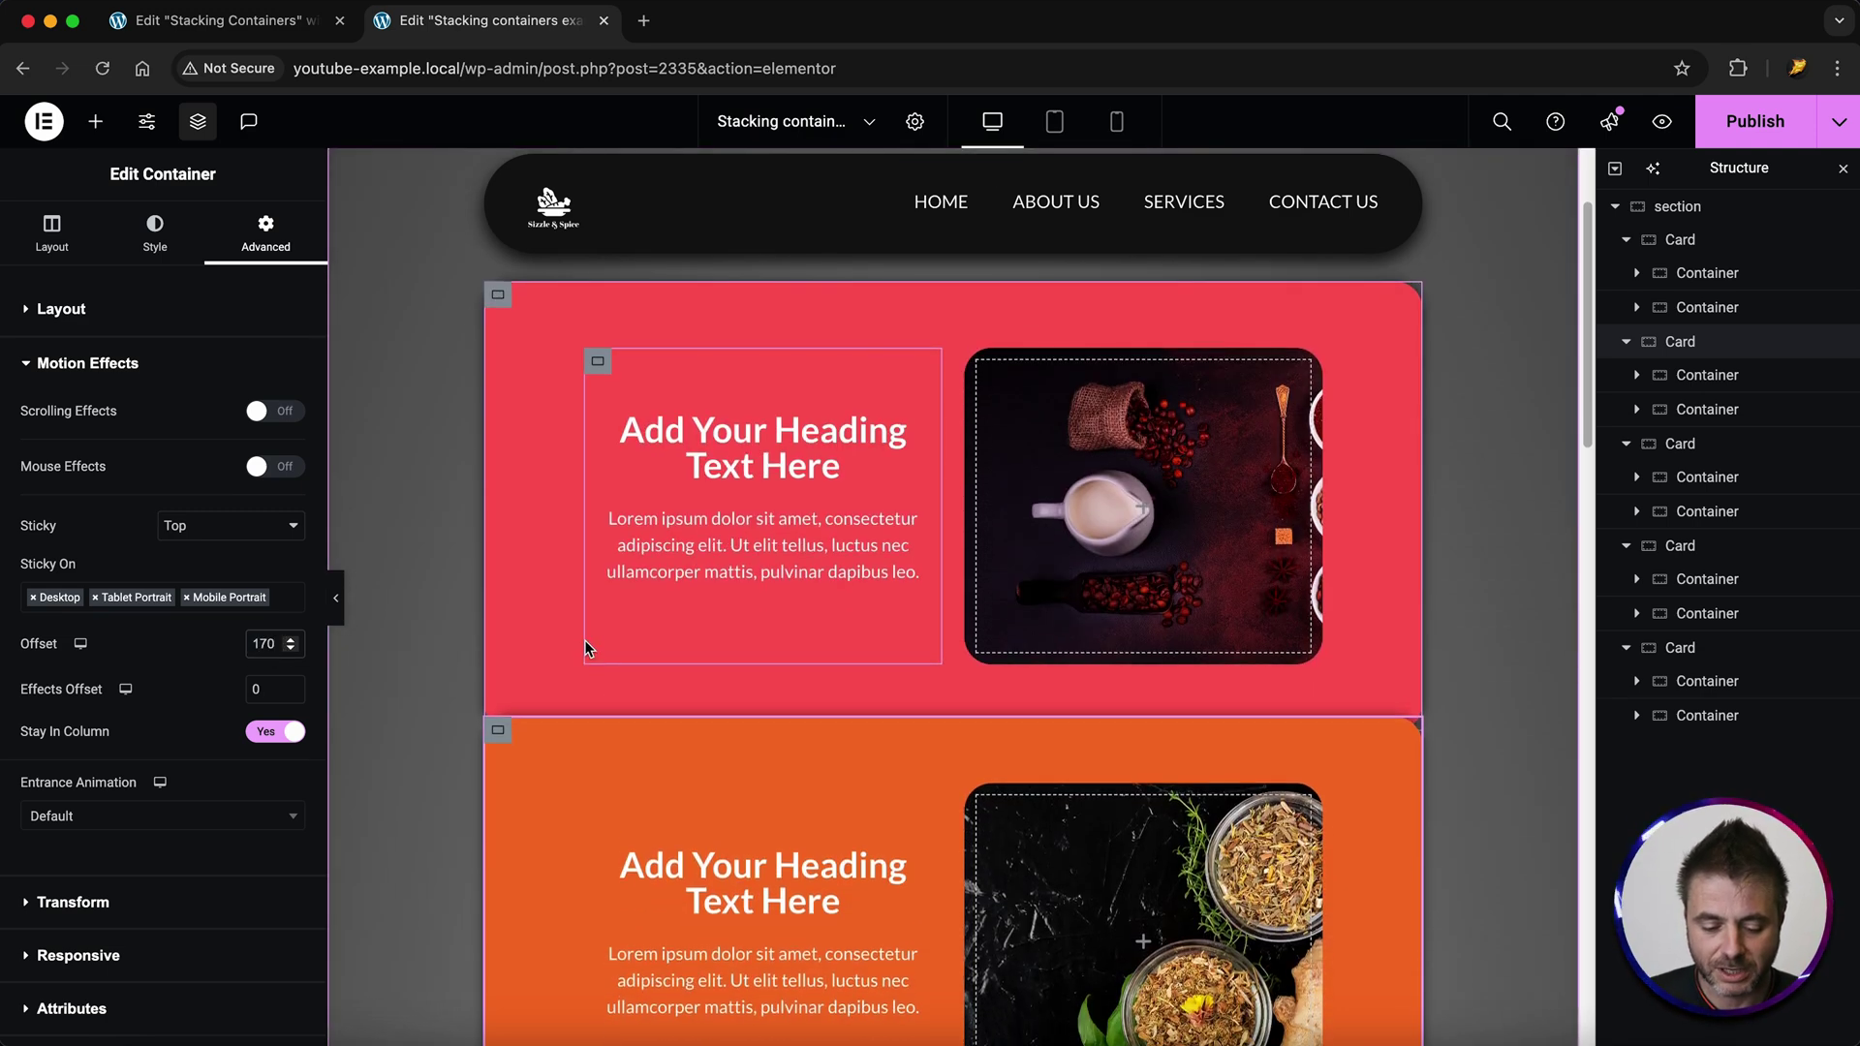
pyautogui.scroll(-2, 584, 639)
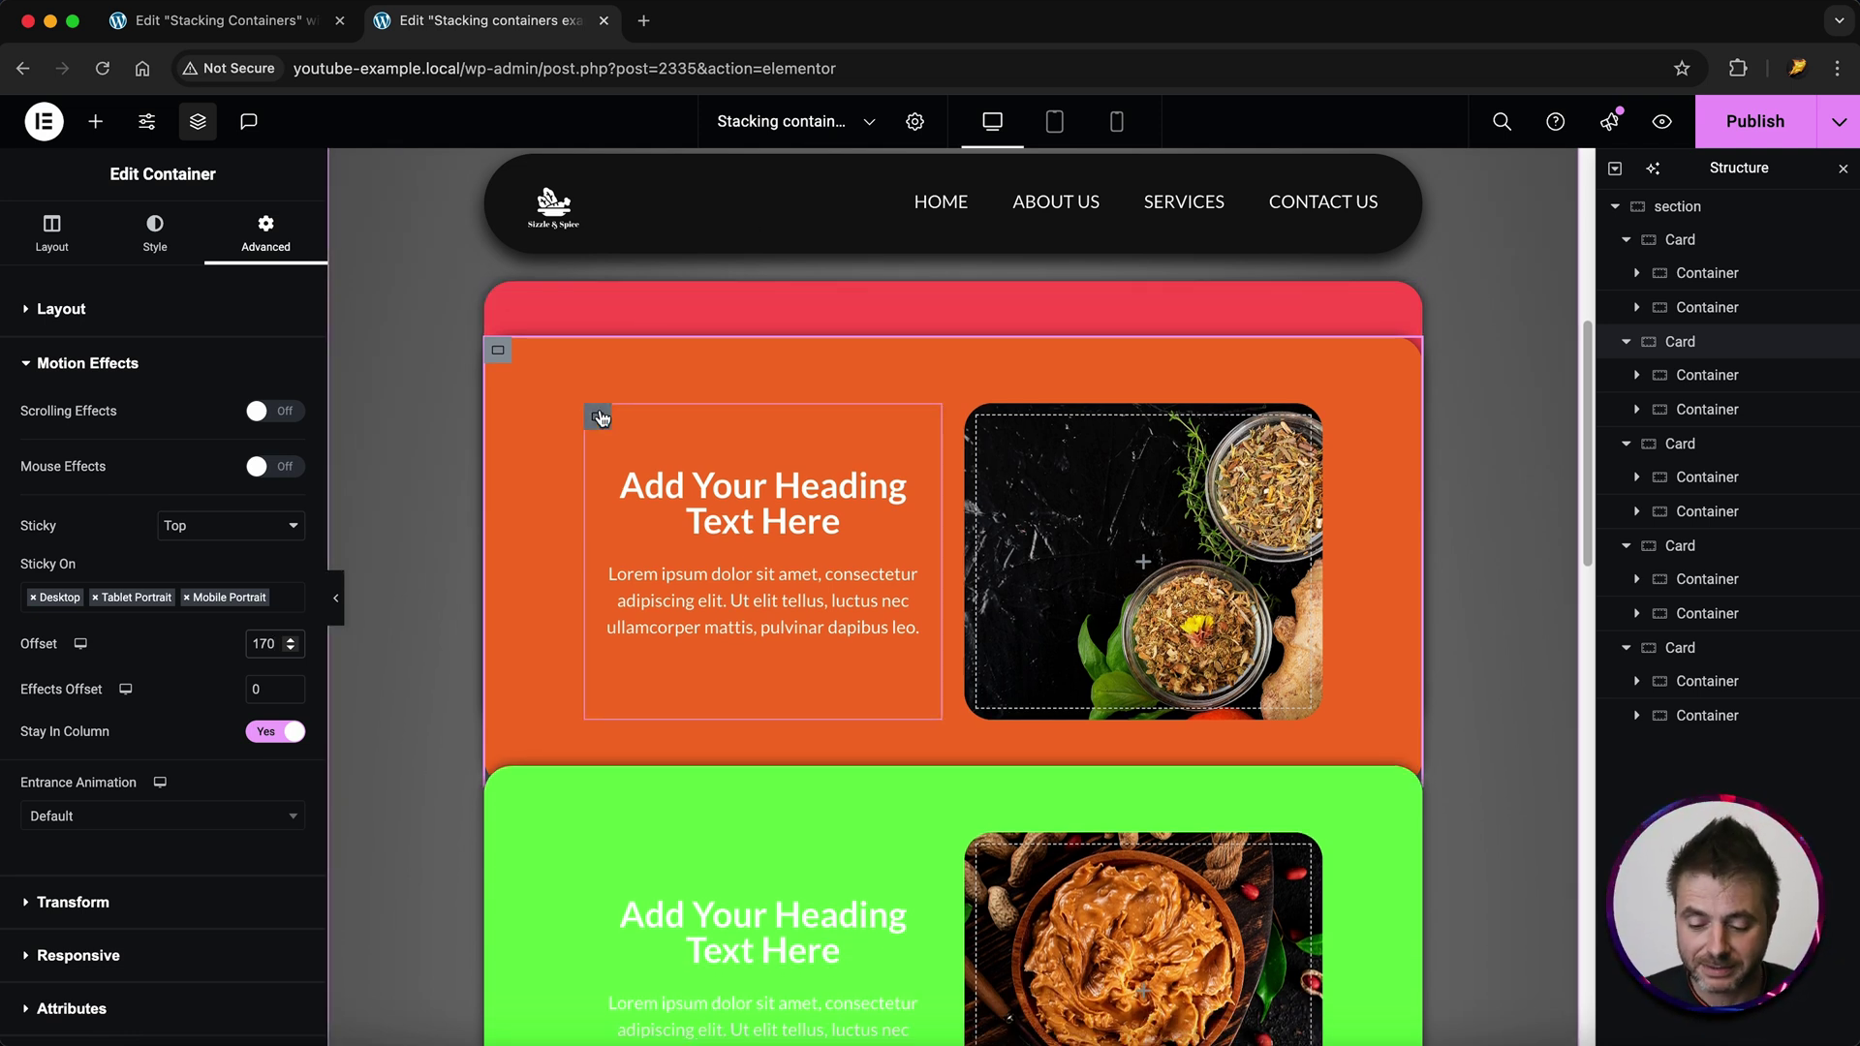
# - Set the green third Card's sticky offset to 220 px
pyautogui.click(1680, 443)
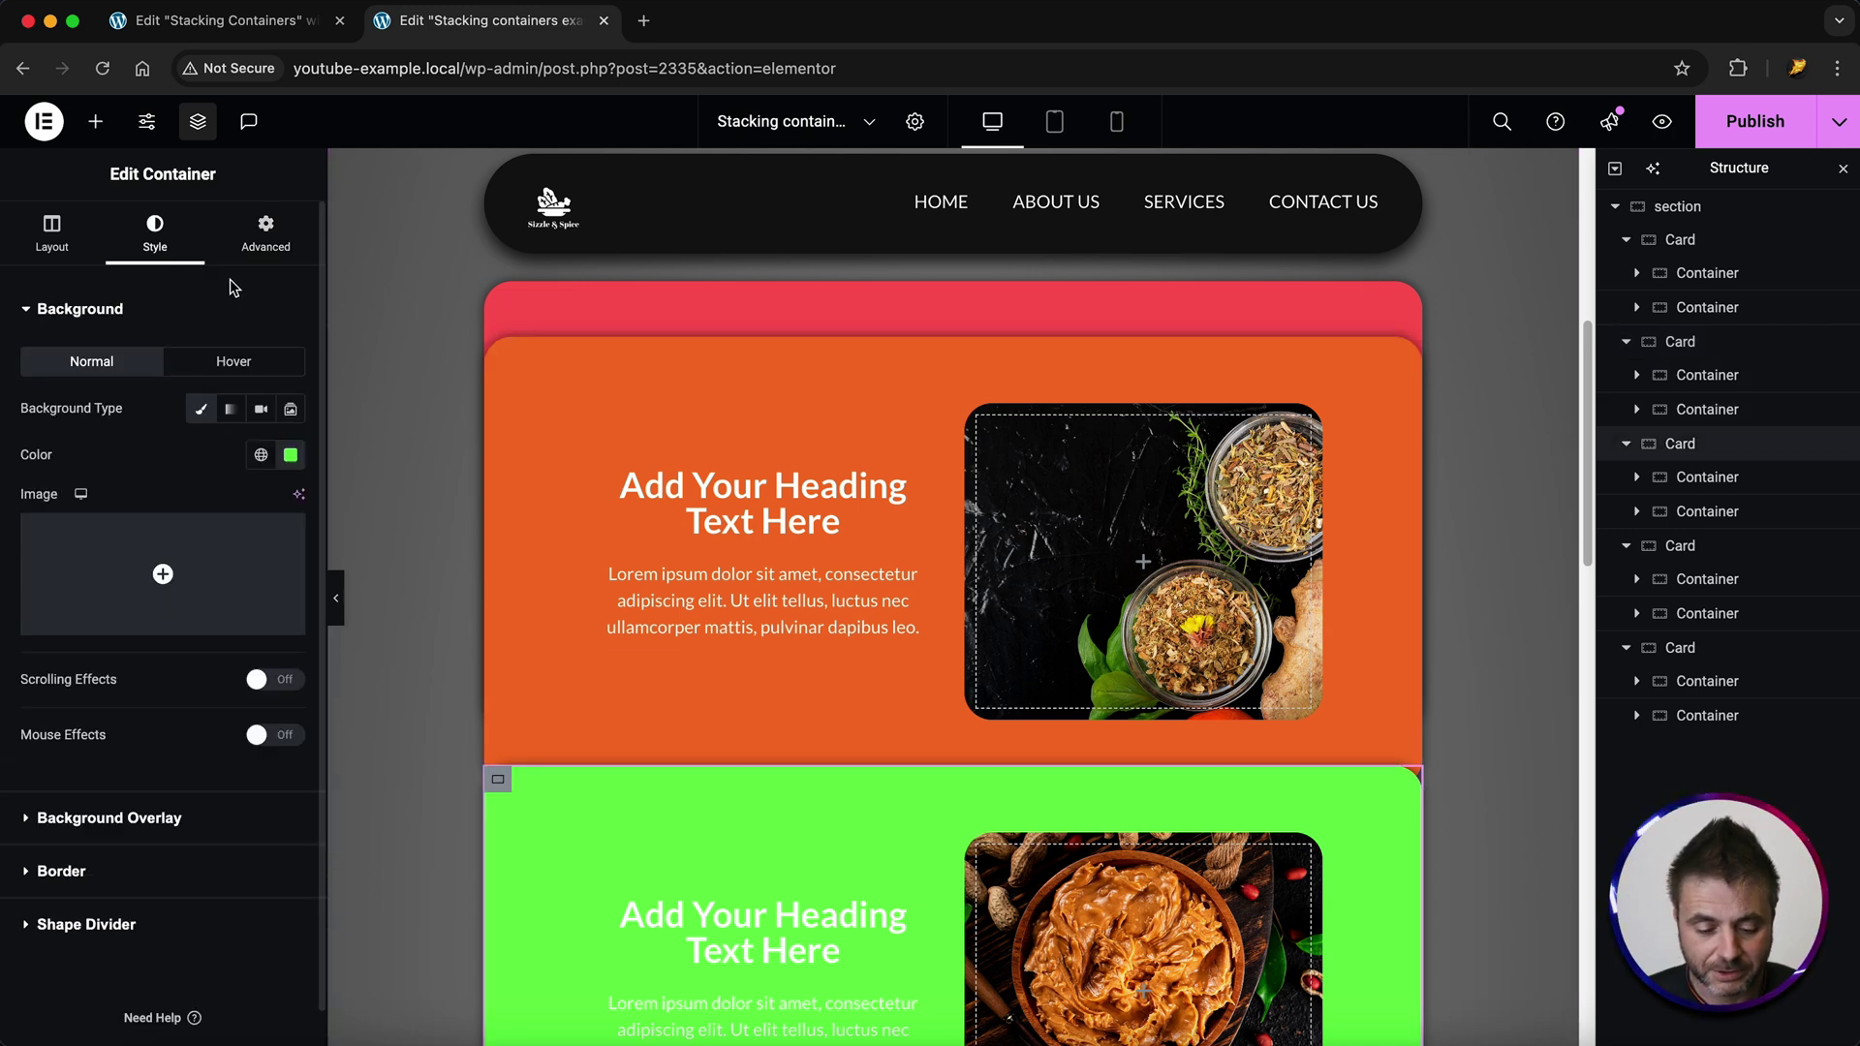
pyautogui.click(265, 235)
pyautogui.scroll(-4, 147, 667)
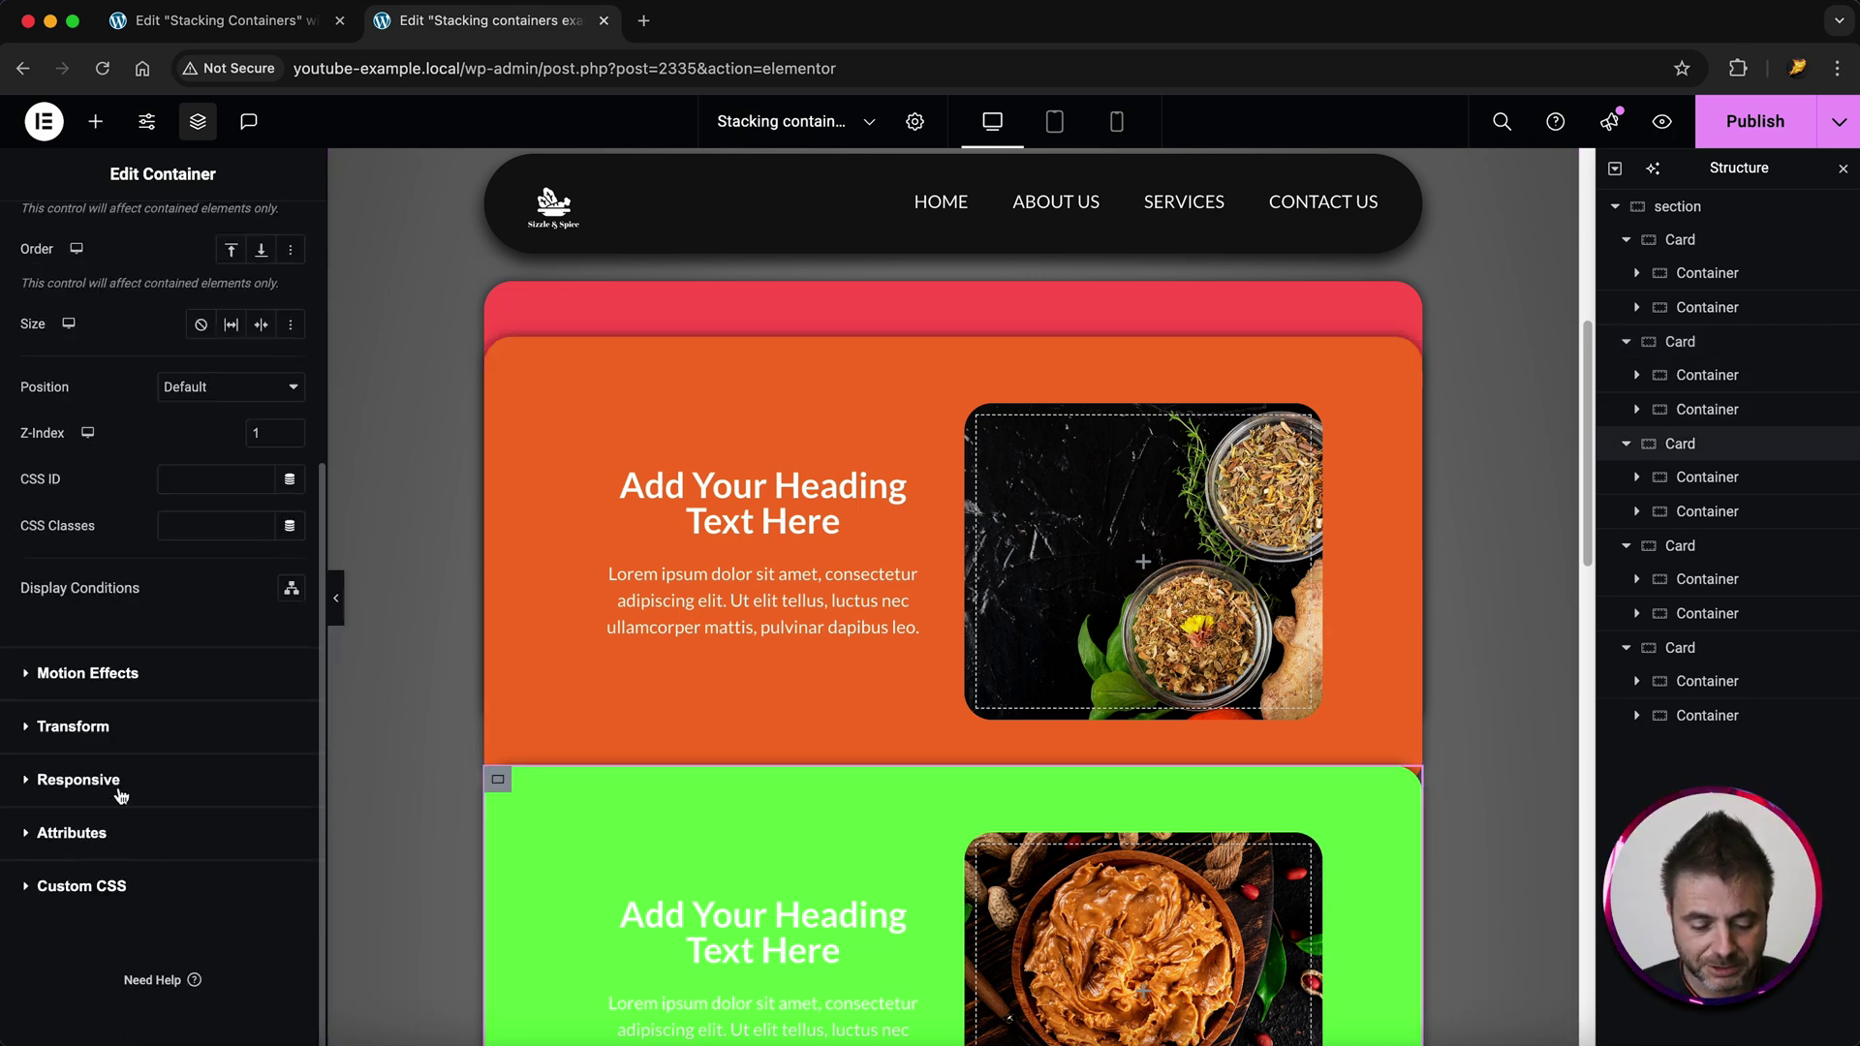
pyautogui.click(165, 689)
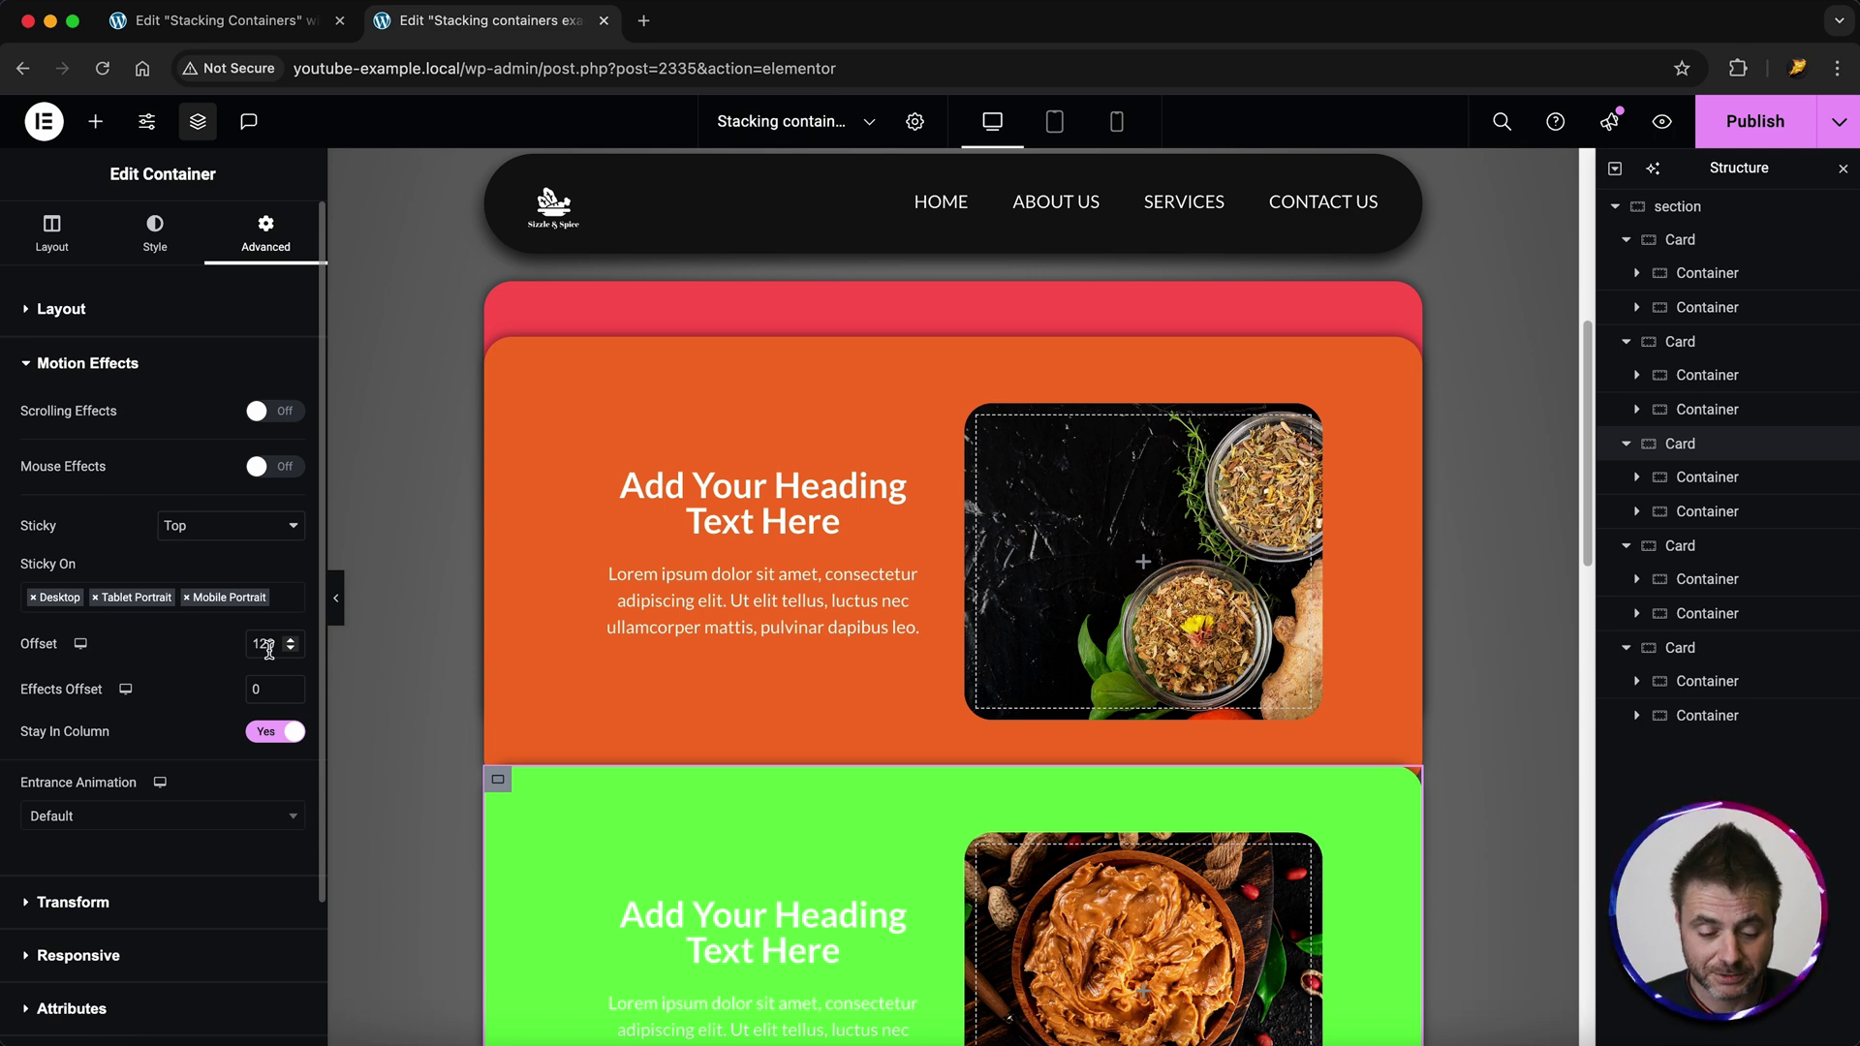
pyautogui.doubleClick(269, 646)
pyautogui.click(570, 455)
pyautogui.scroll(-8, 569, 455)
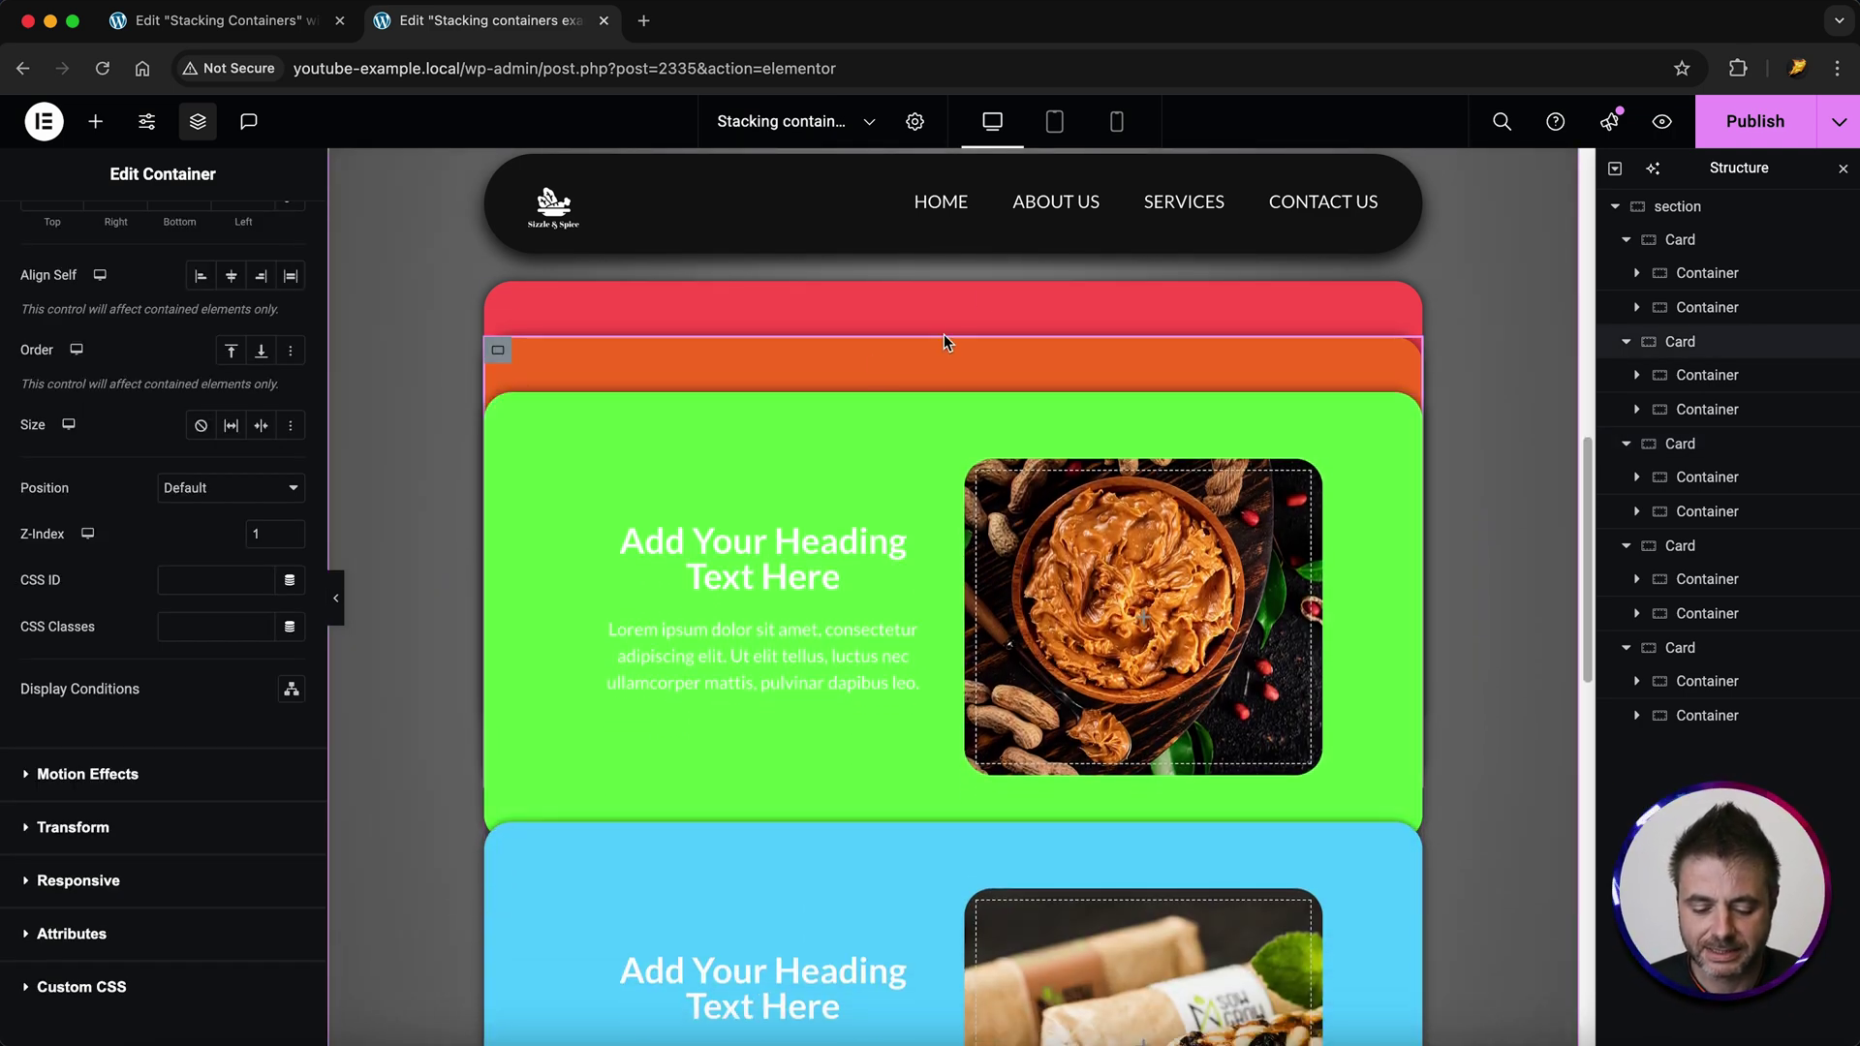
pyautogui.click(787, 472)
# - Set the blue and magenta cards' sticky offsets to 270 and 320 px, then publish the page
pyautogui.click(1669, 550)
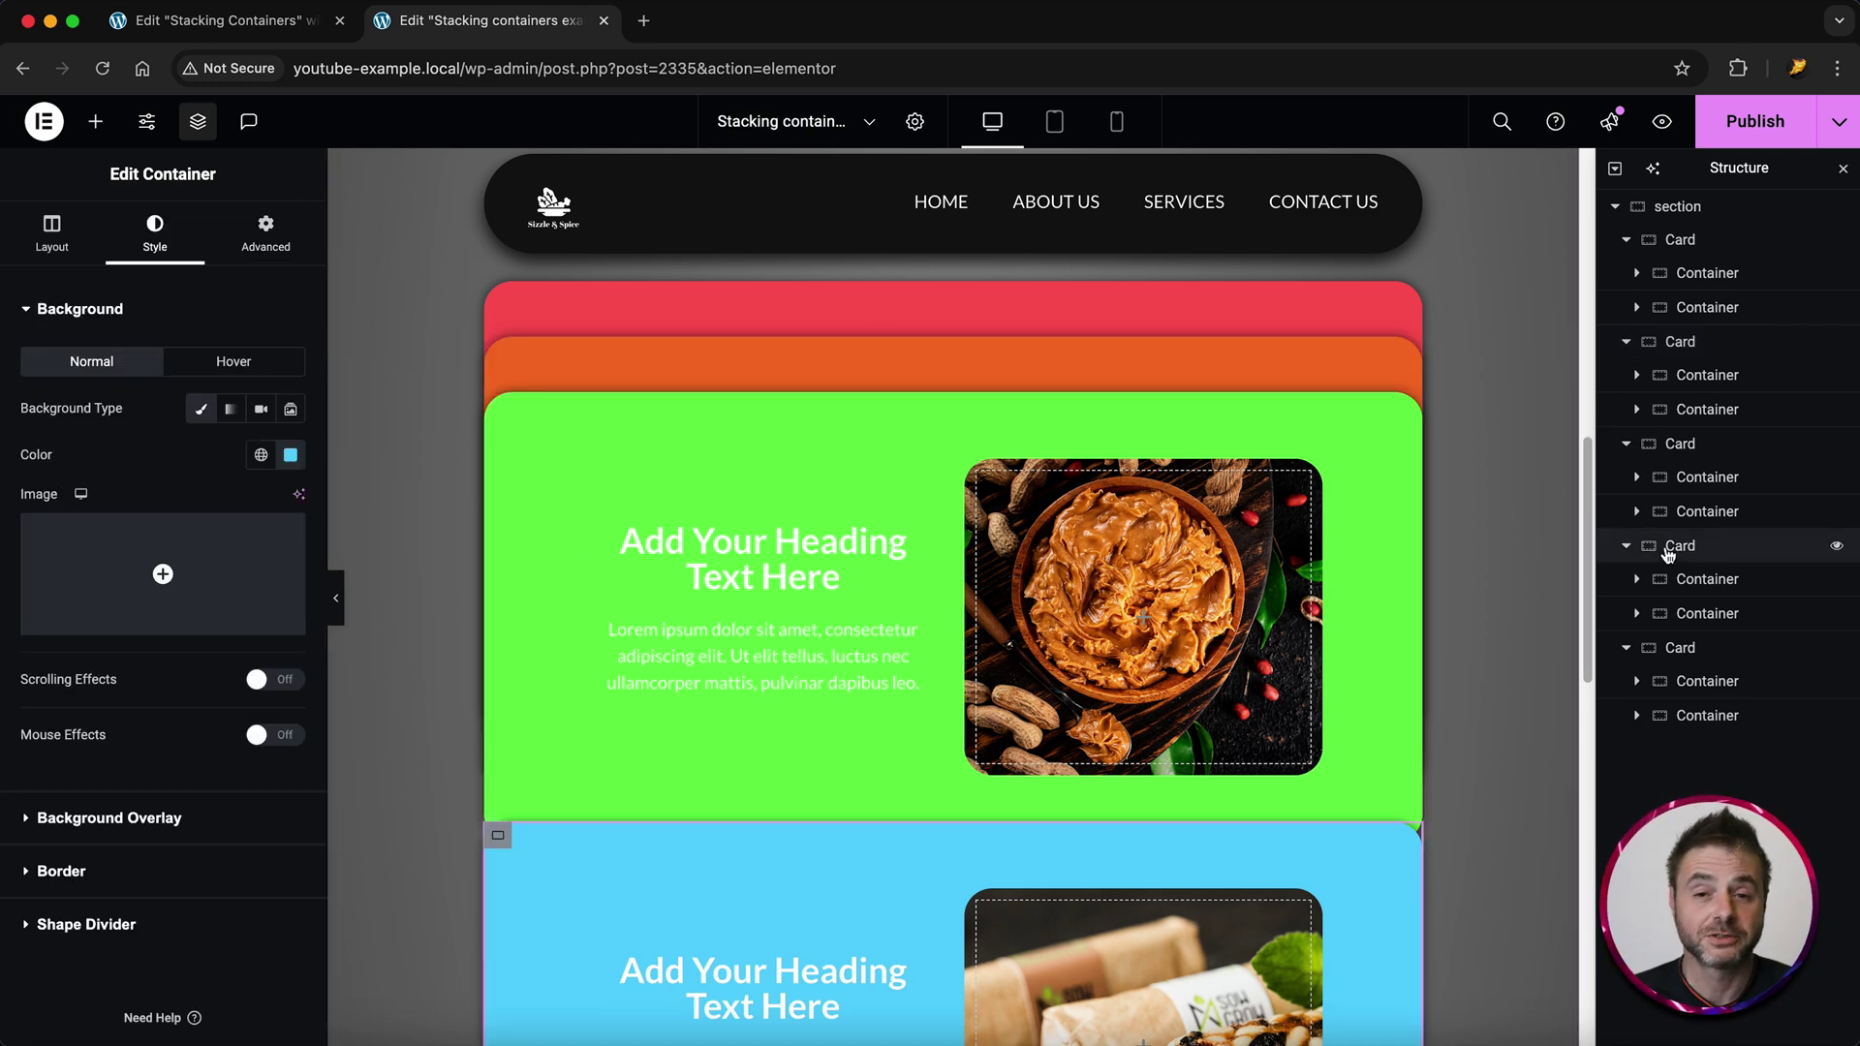
pyautogui.click(266, 232)
pyautogui.scroll(-5, 194, 612)
pyautogui.click(160, 677)
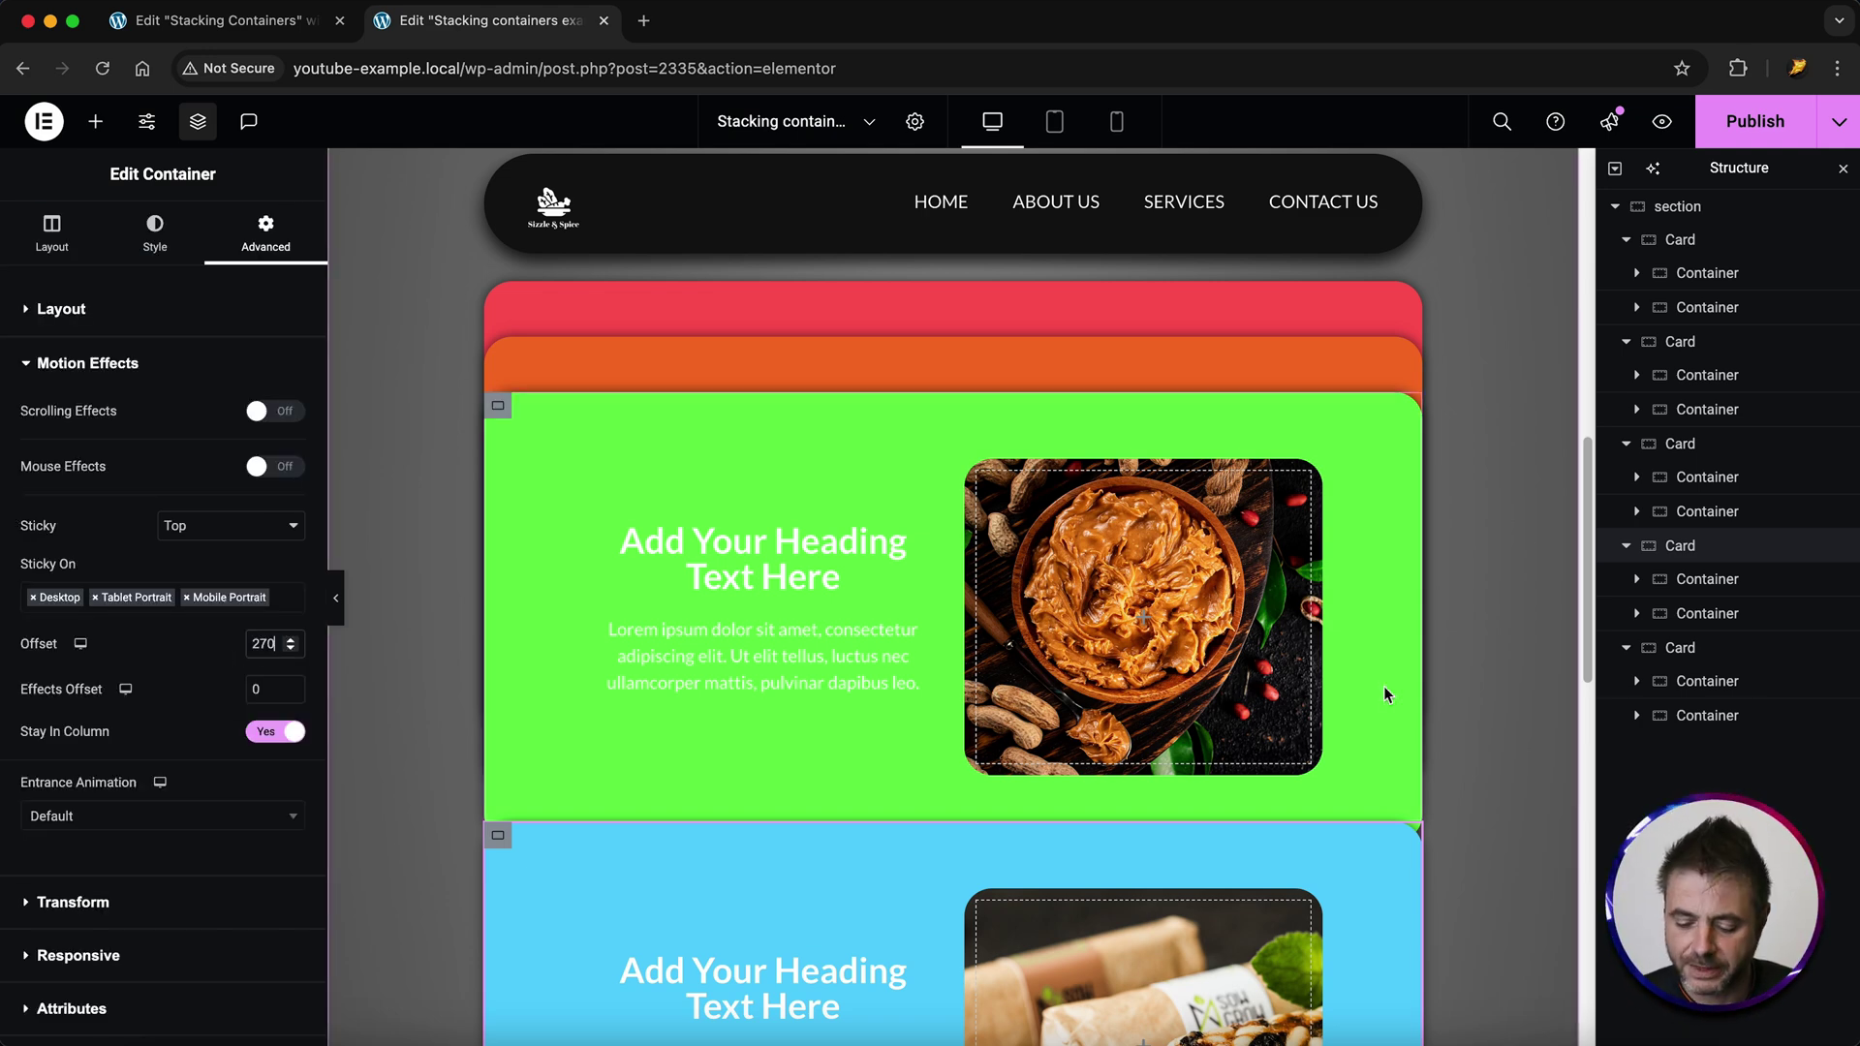
pyautogui.click(1668, 647)
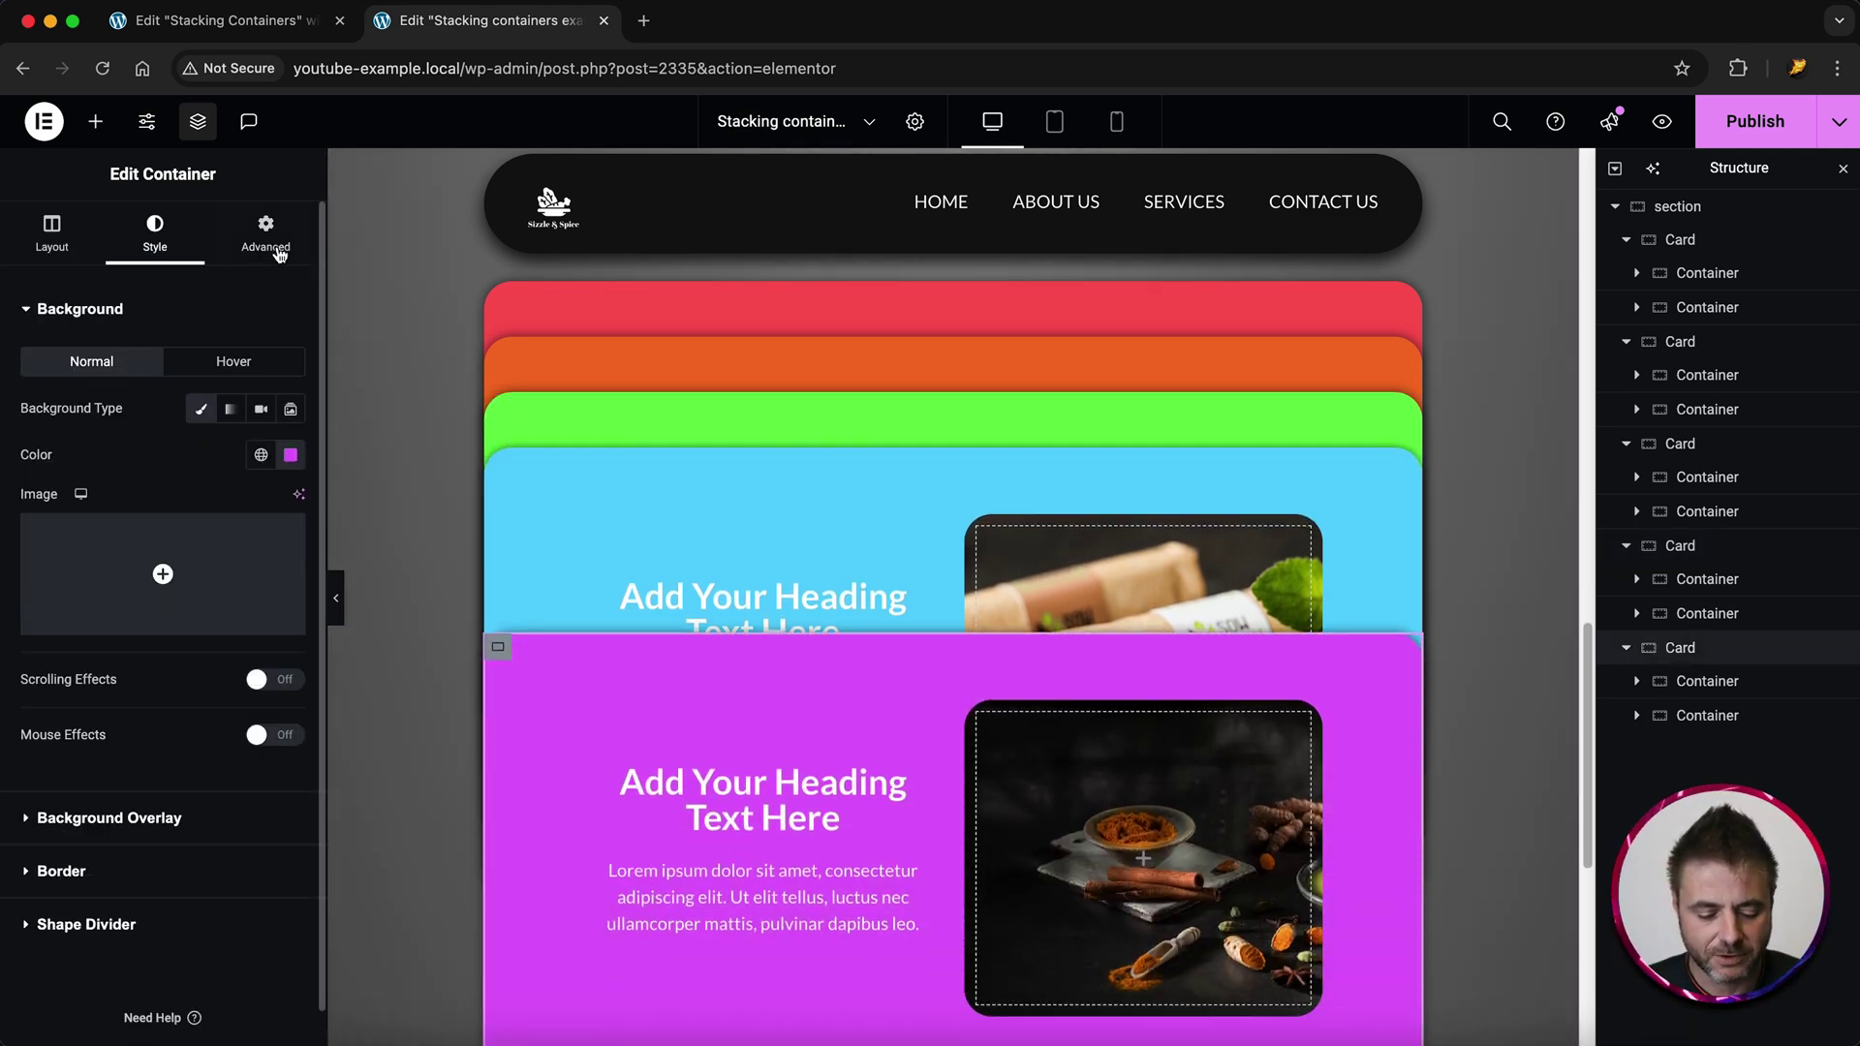
pyautogui.click(266, 233)
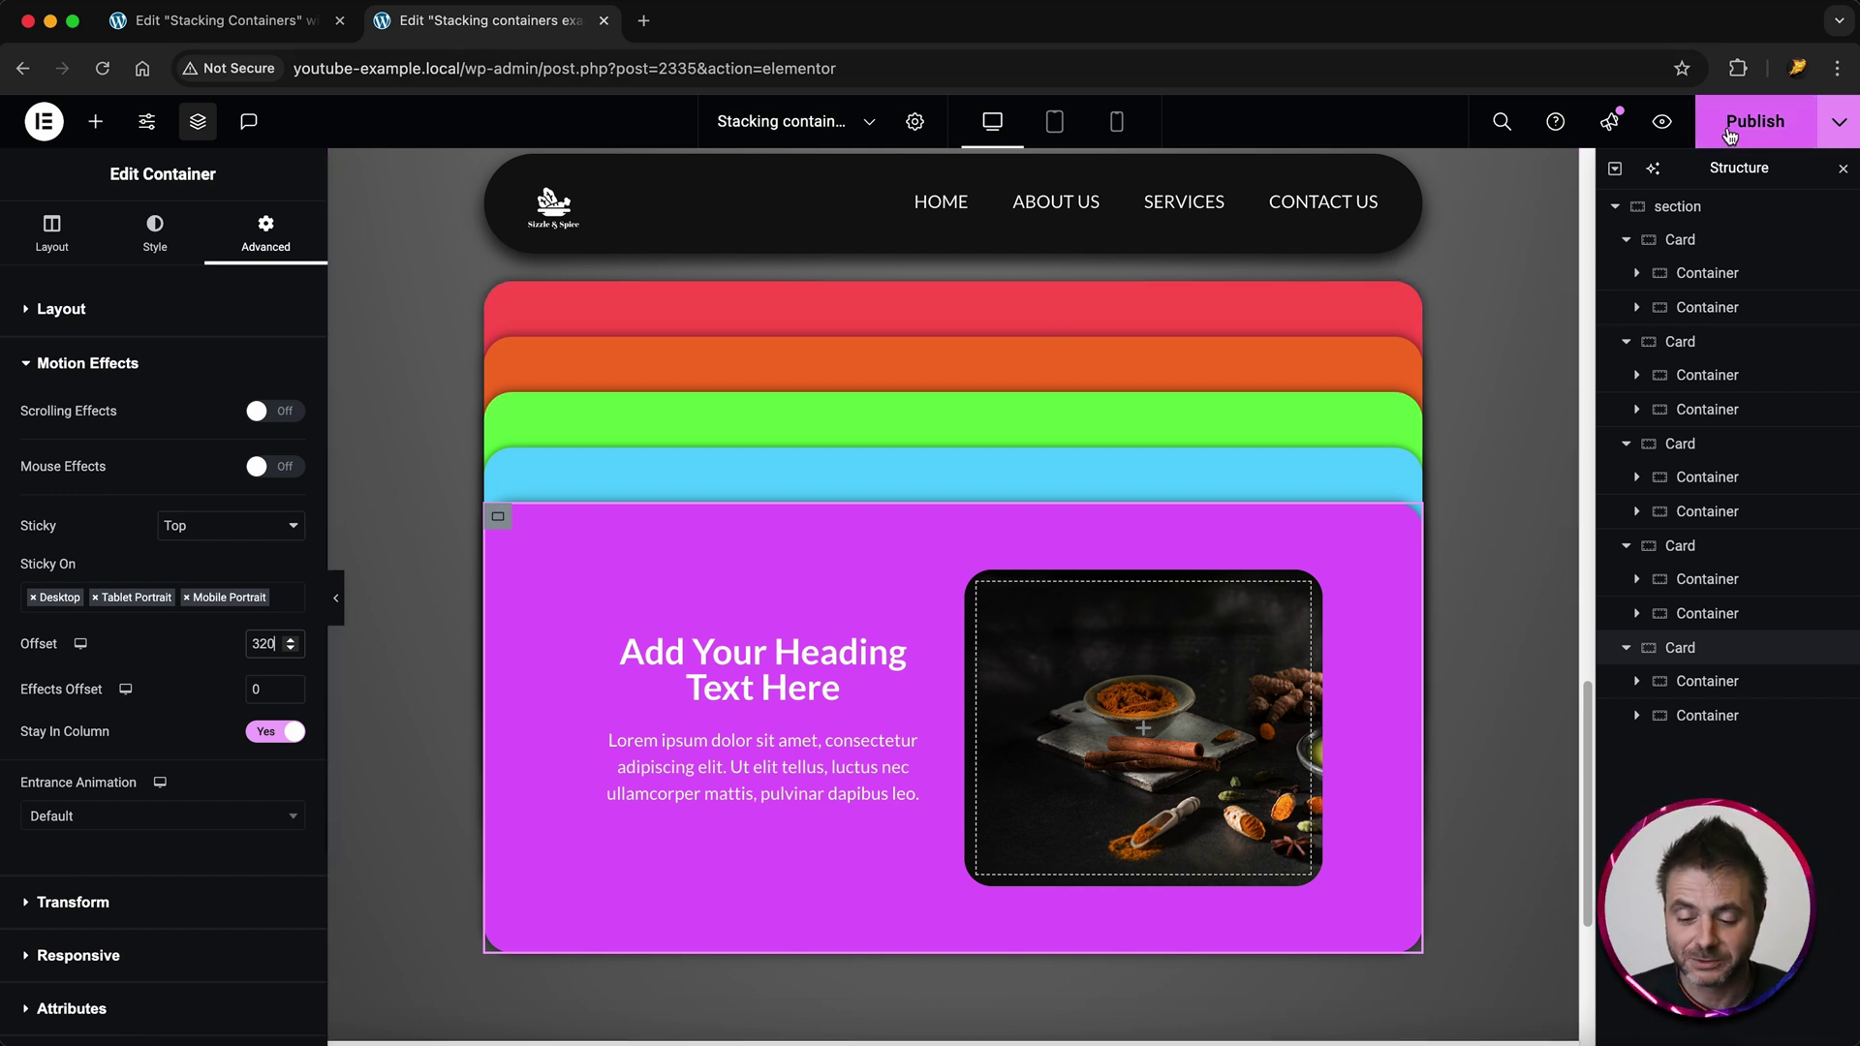
pyautogui.click(1730, 132)
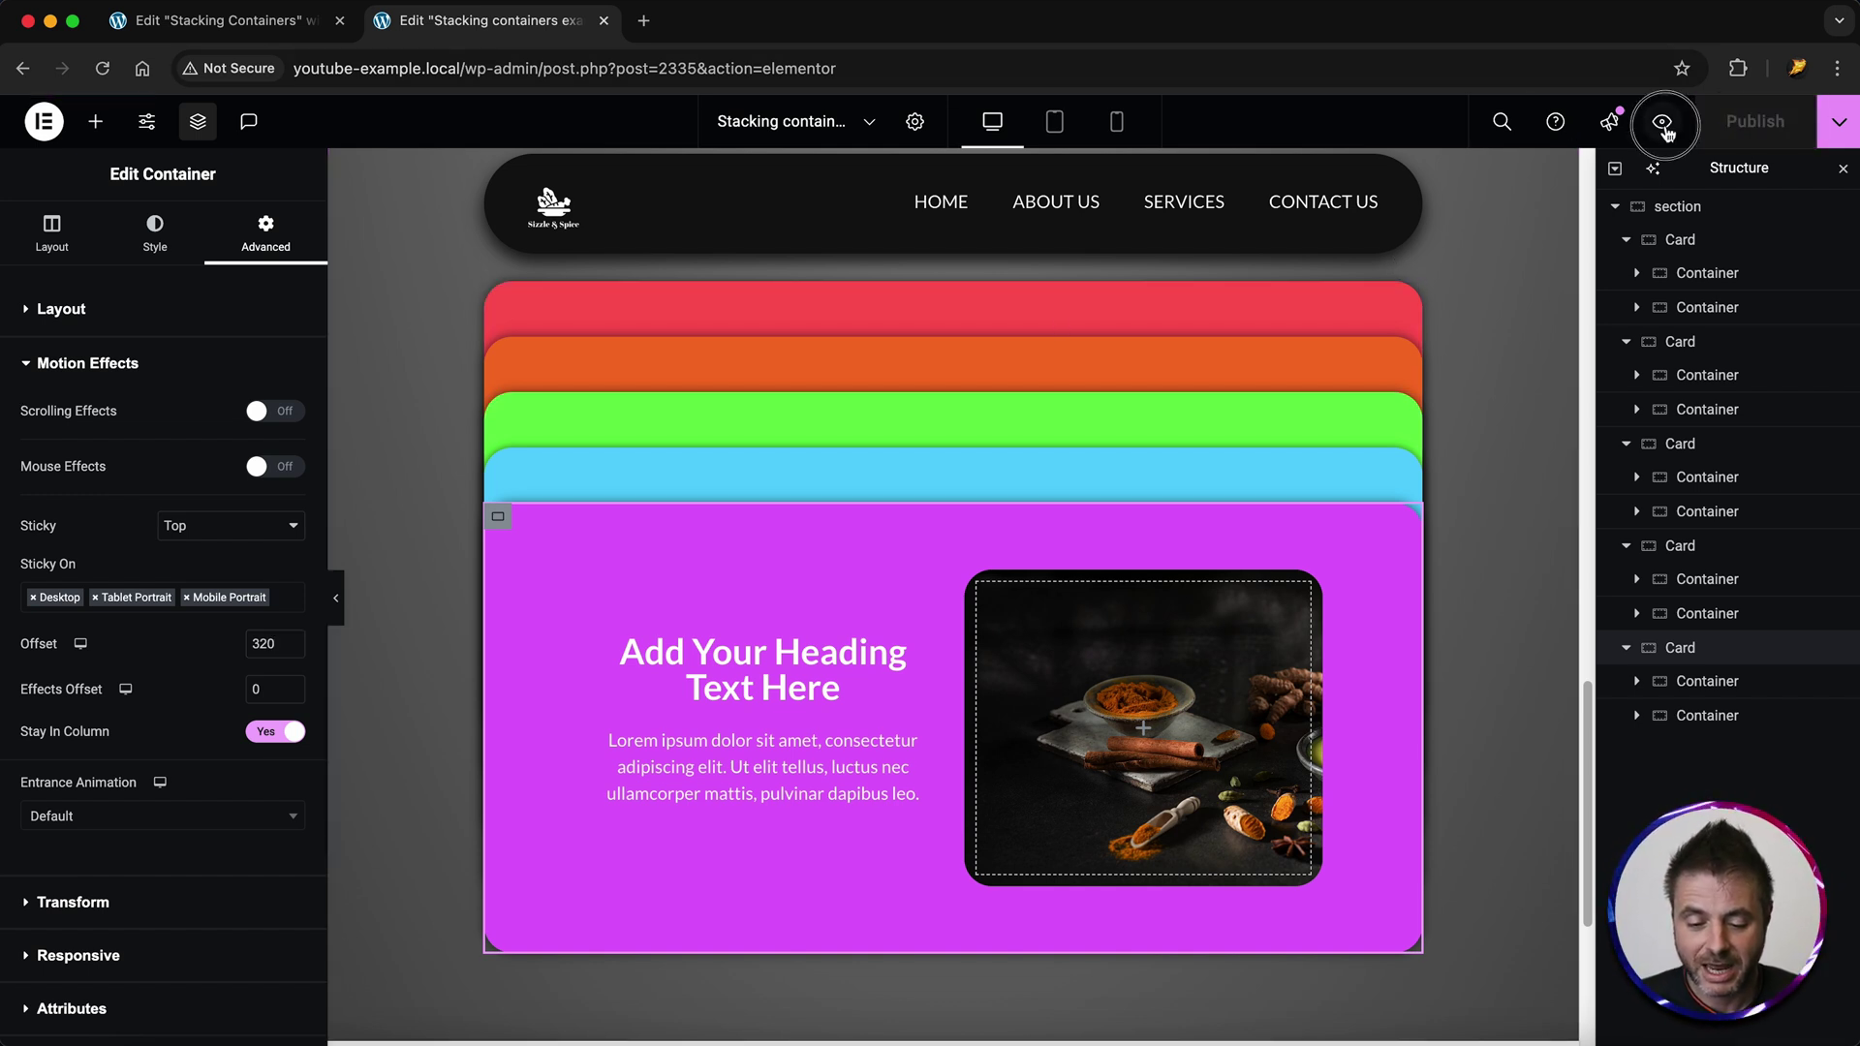
# - Scroll the live preview to watch the five cards fan out, then return to the editor
pyautogui.click(1661, 121)
pyautogui.scroll(-10, 41, 531)
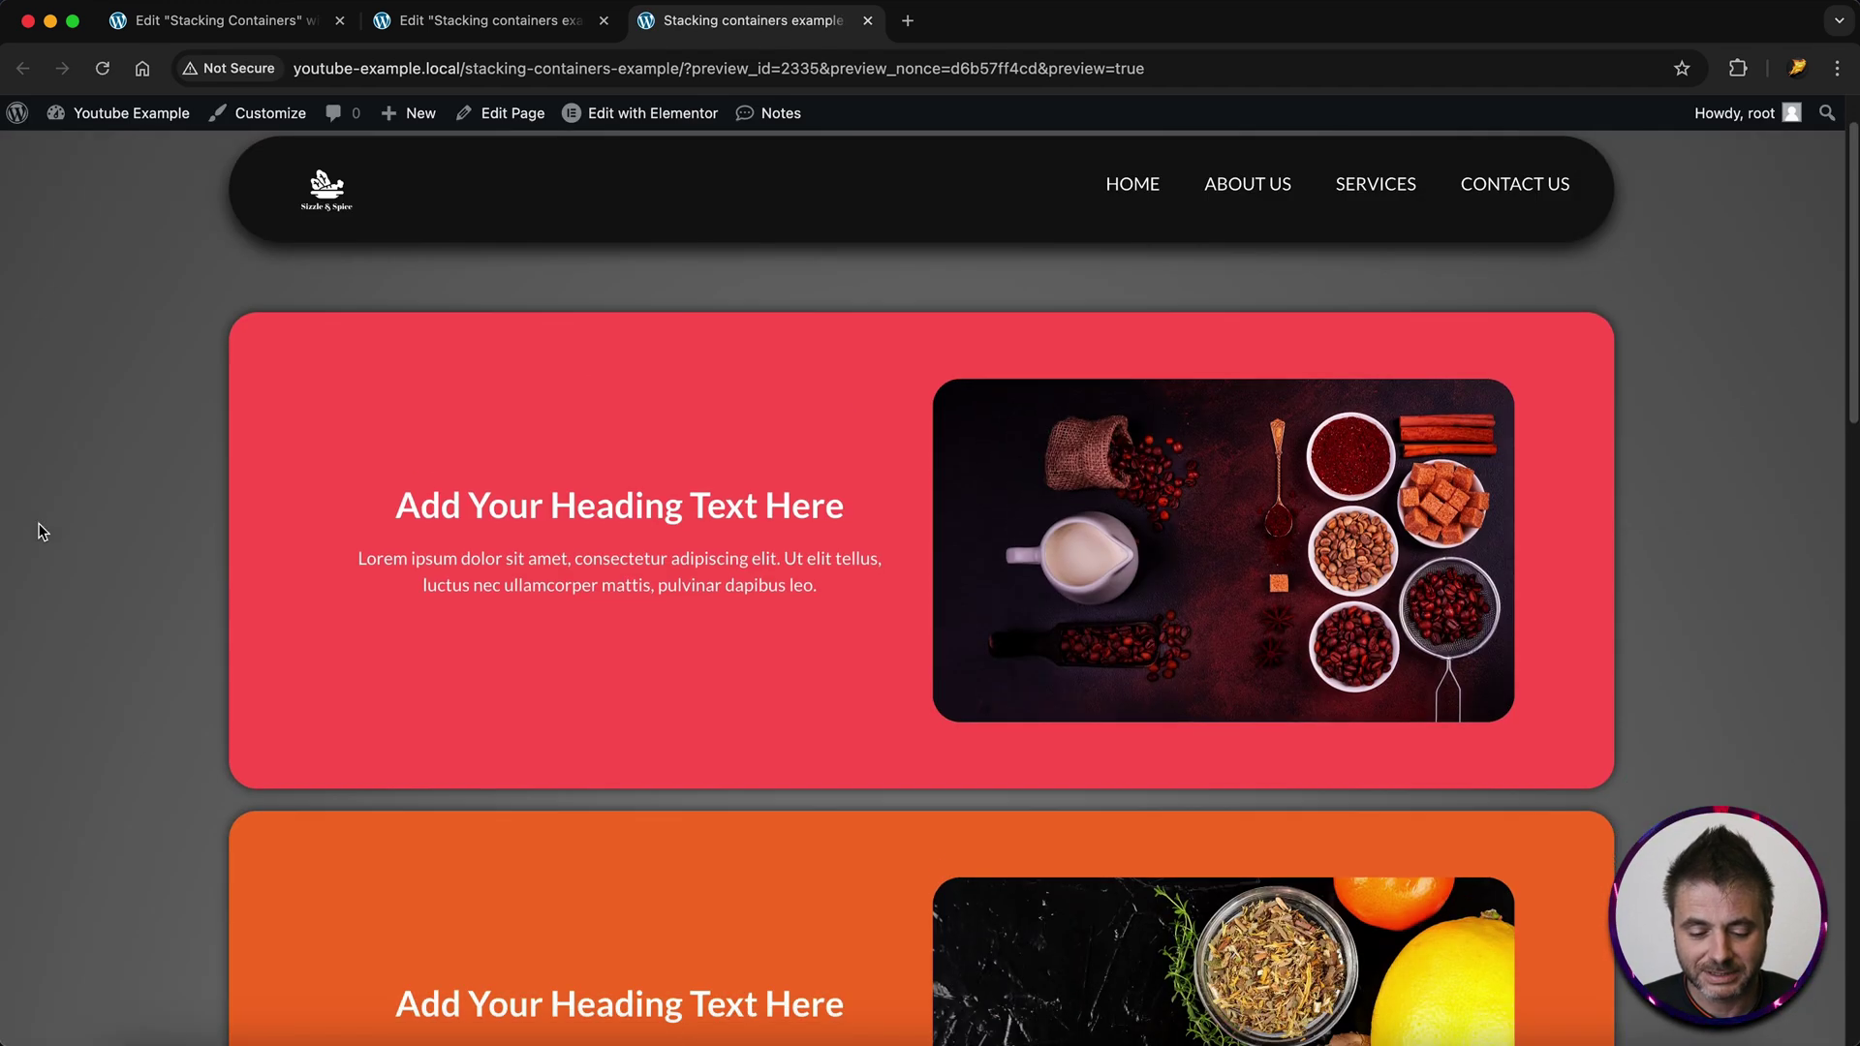
pyautogui.scroll(-10, 42, 531)
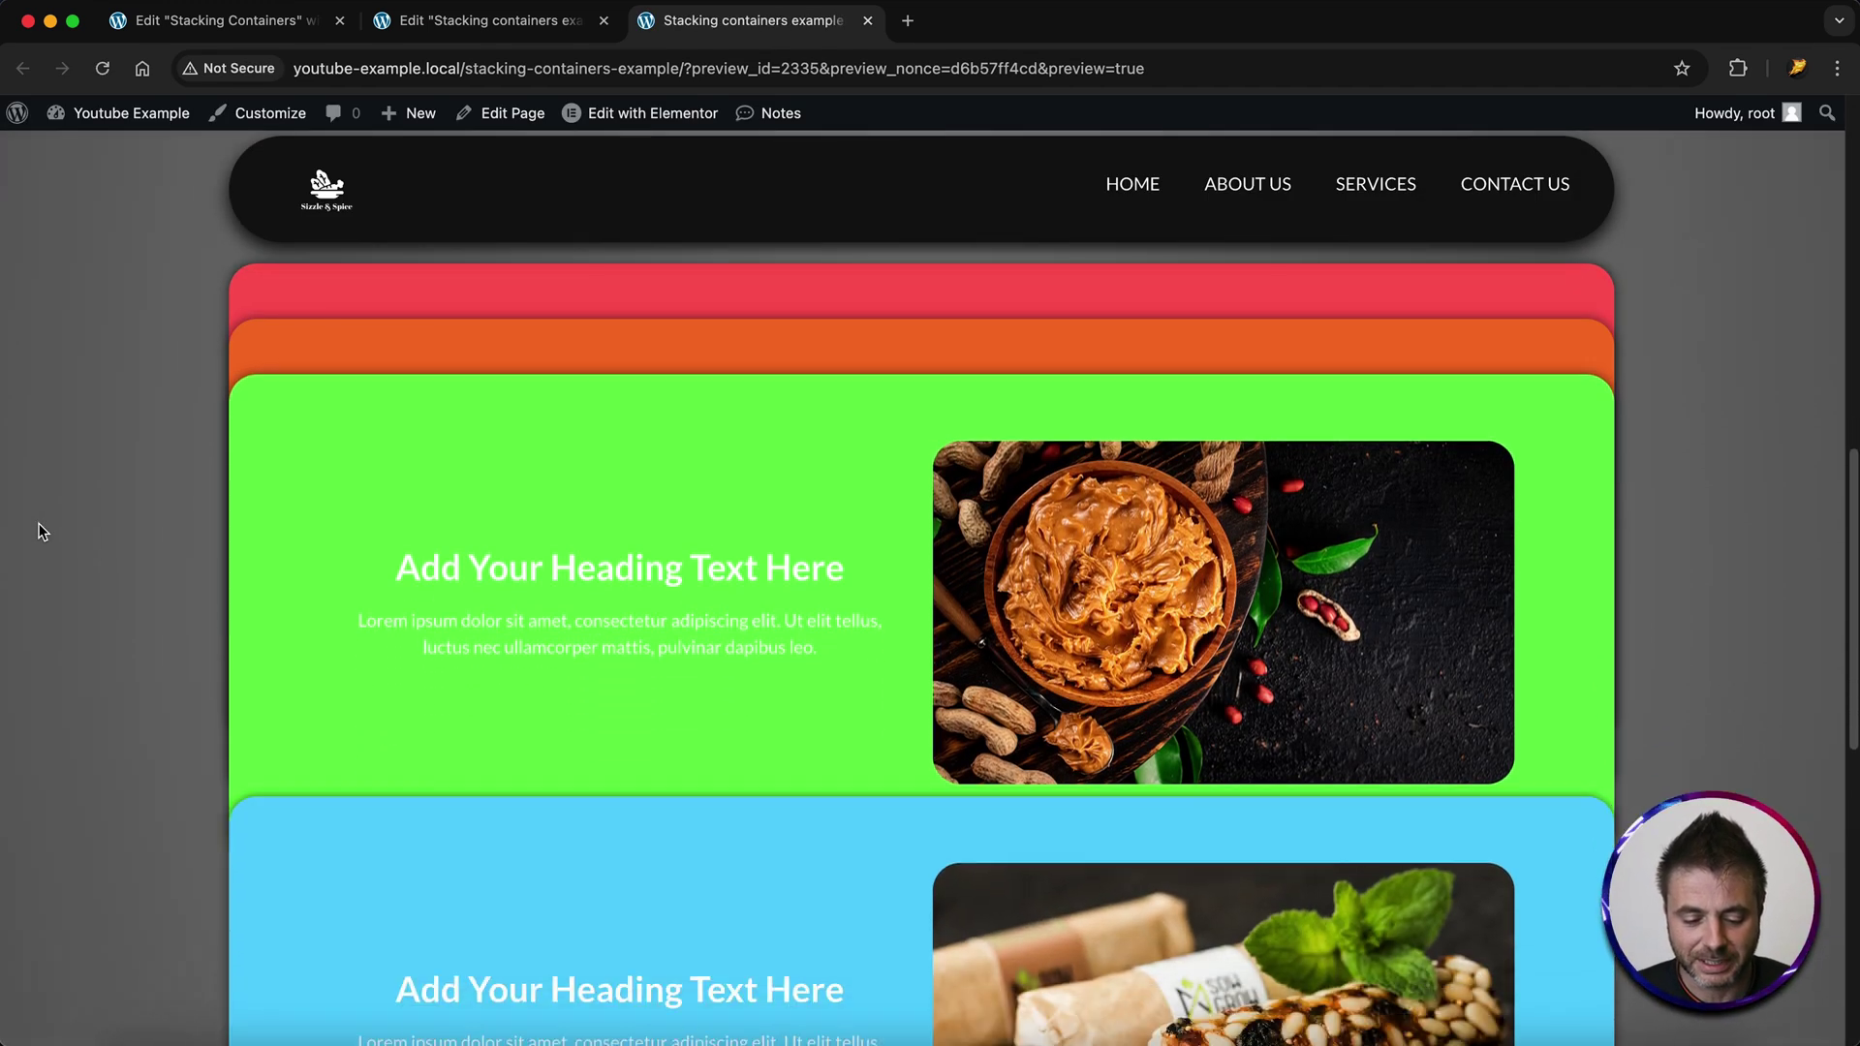
pyautogui.scroll(-2, 42, 530)
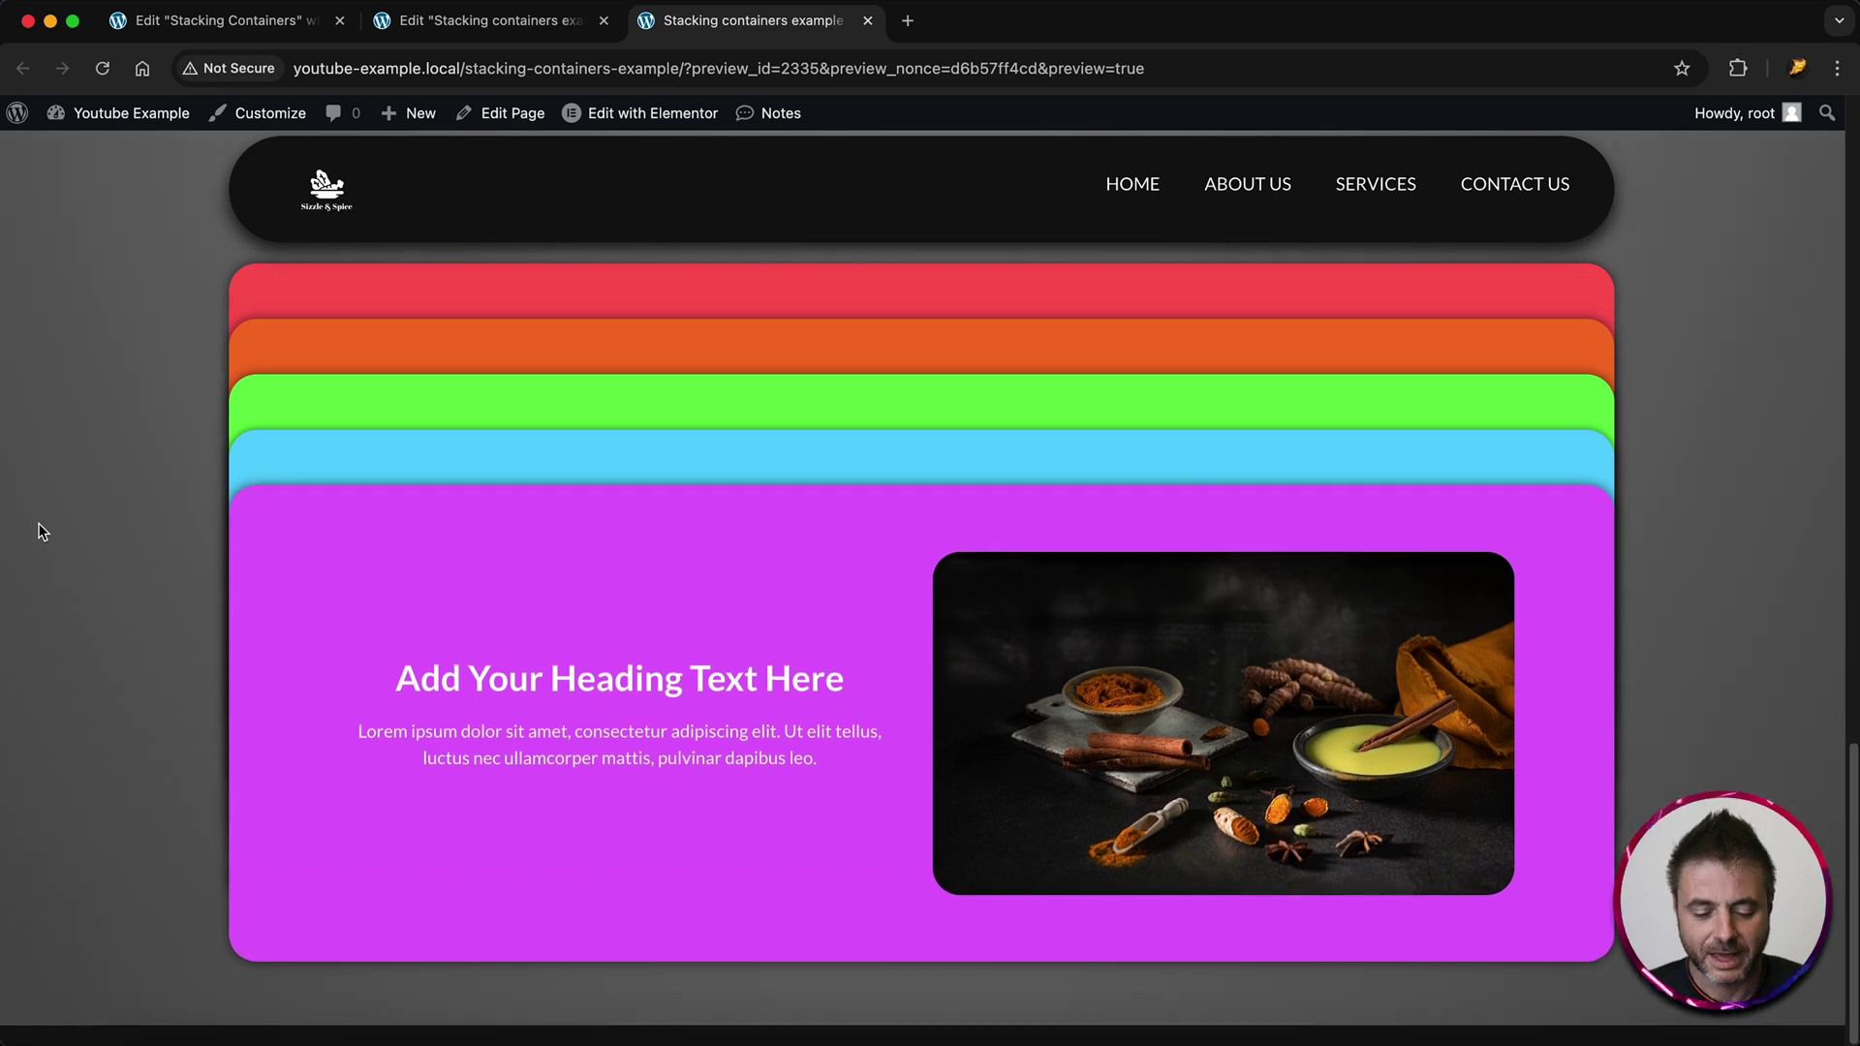
pyautogui.scroll(15, 42, 531)
pyautogui.scroll(10, 42, 531)
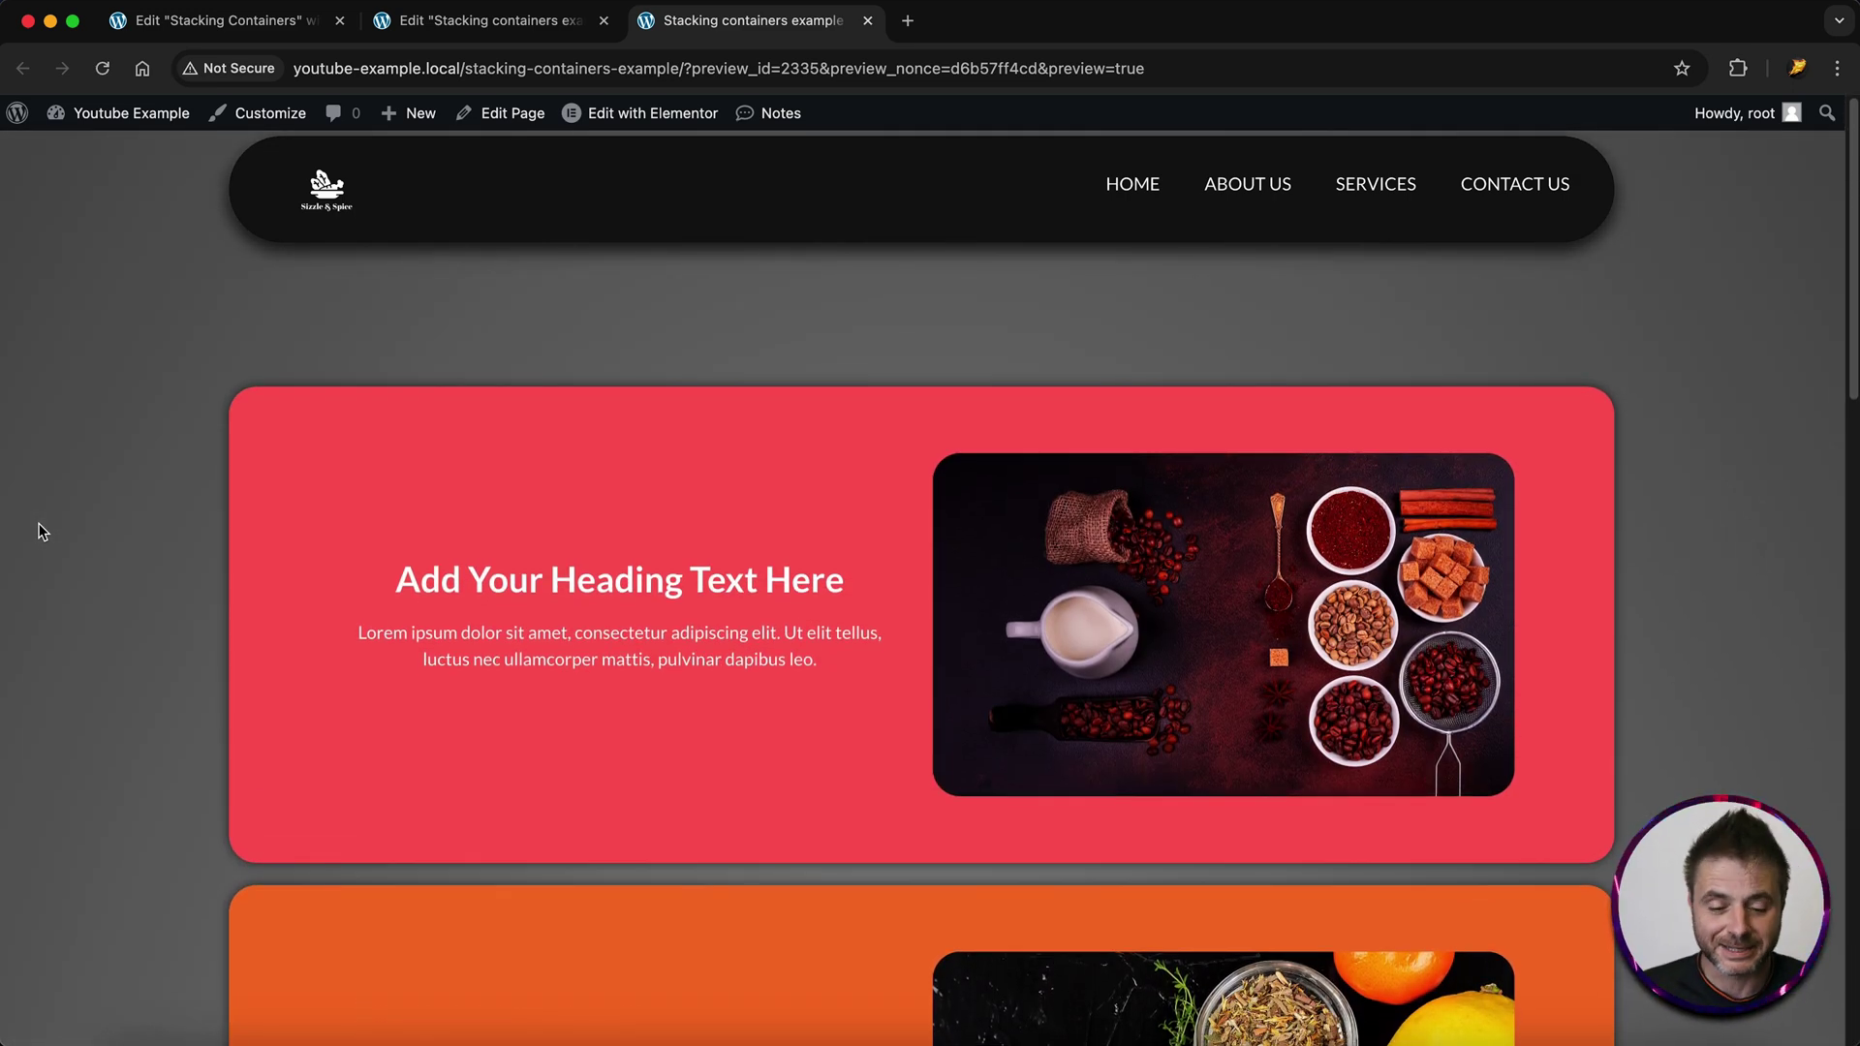
pyautogui.hotkey('ctrl', 'shift', 'Tab')
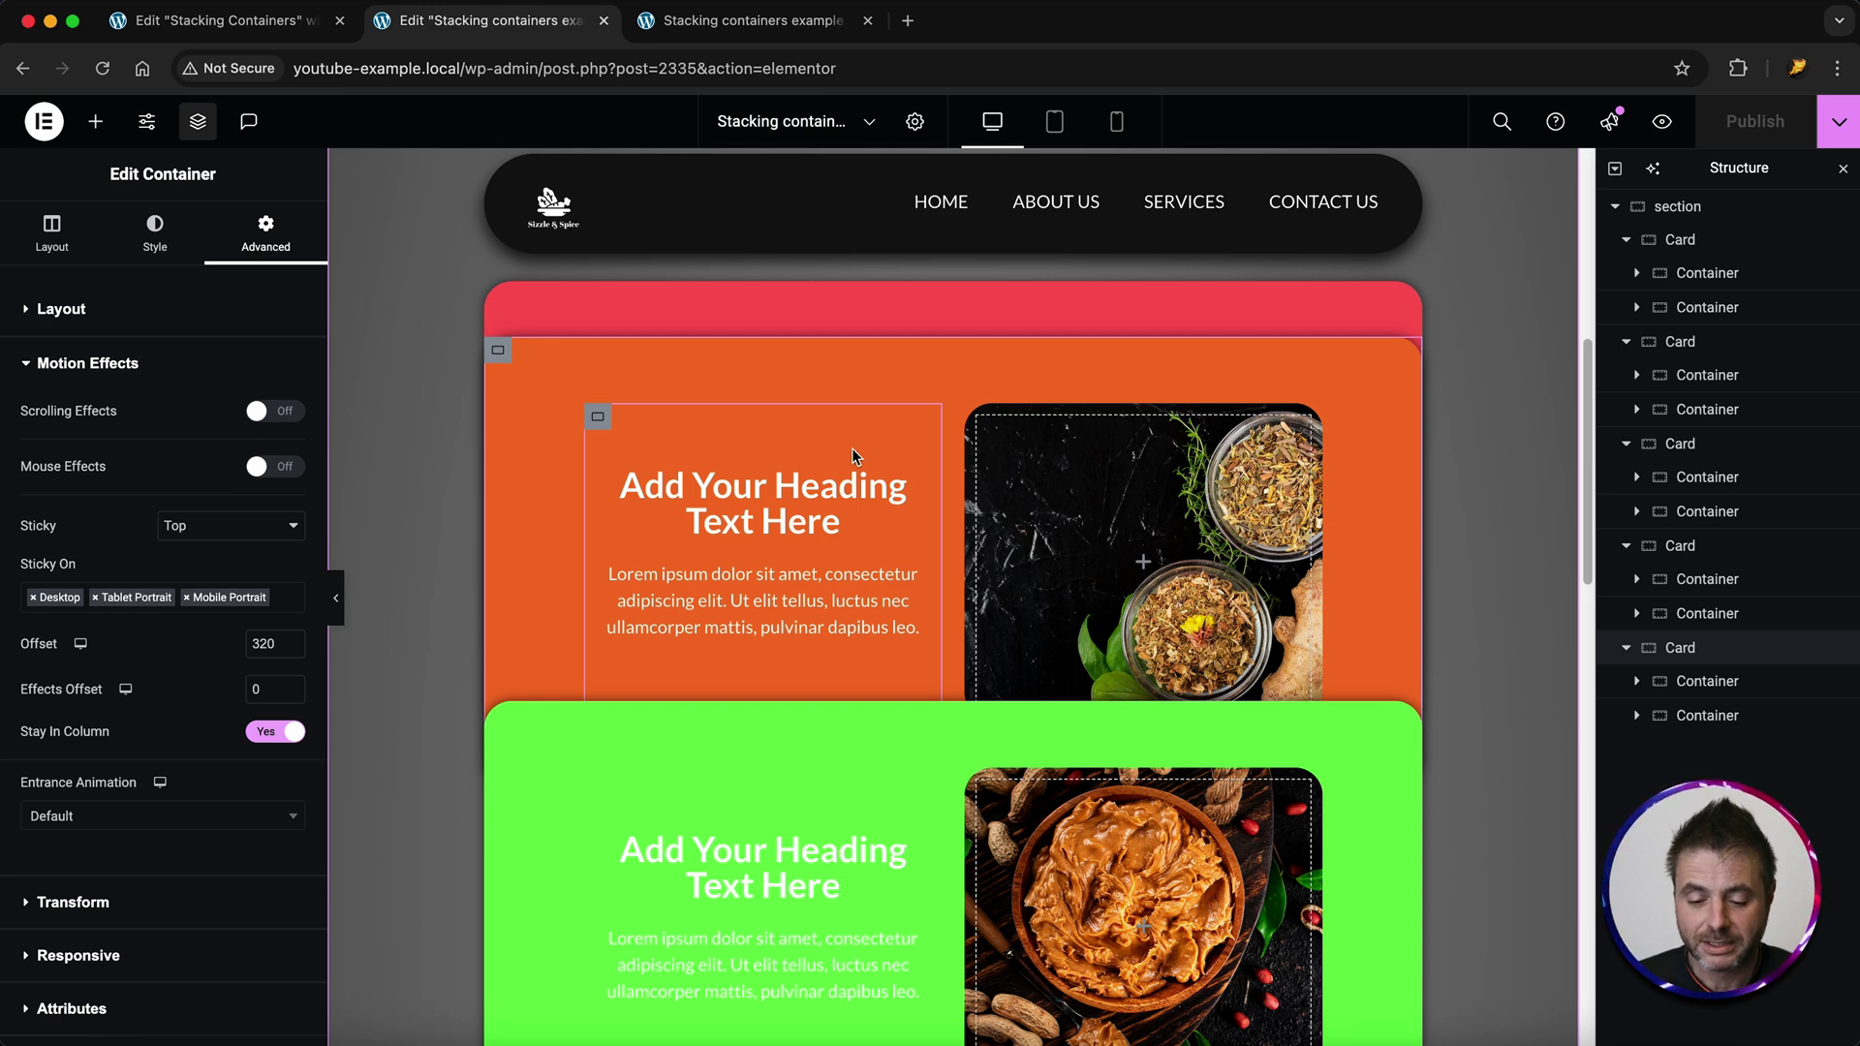
pyautogui.press('super+shift+m')
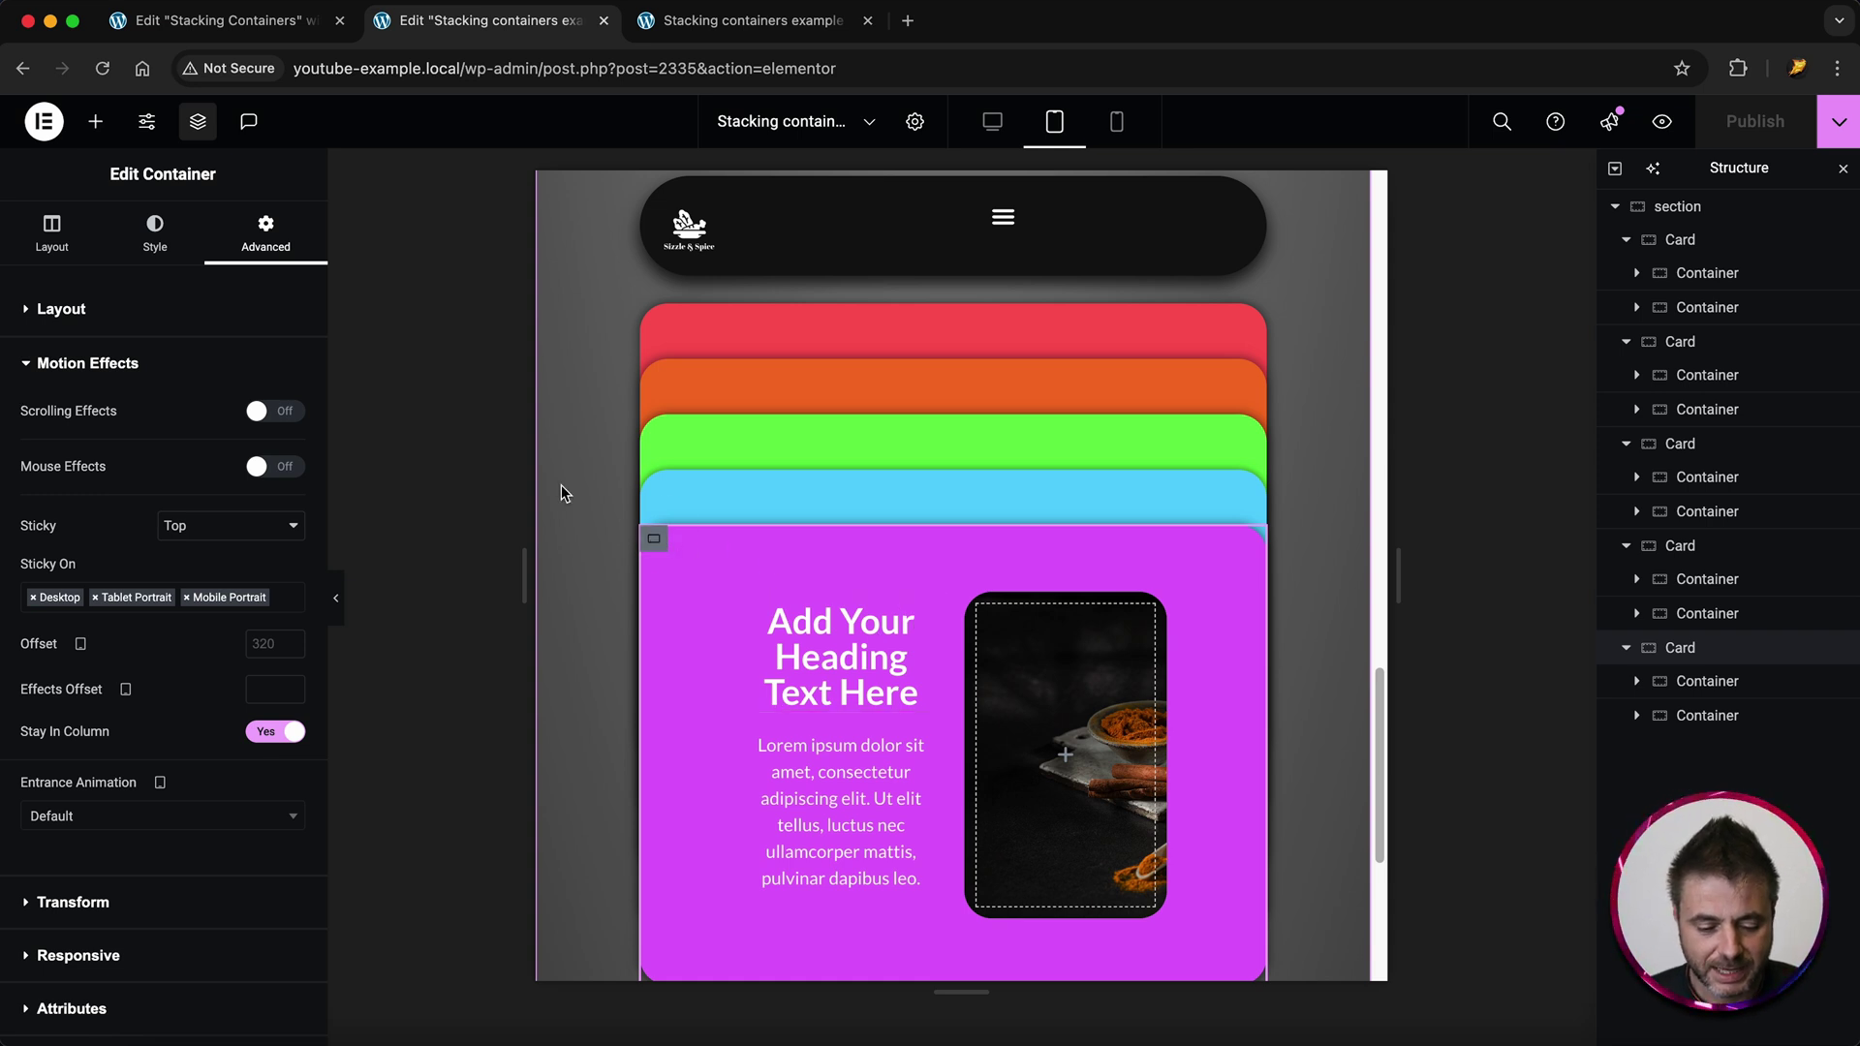
pyautogui.click(135, 308)
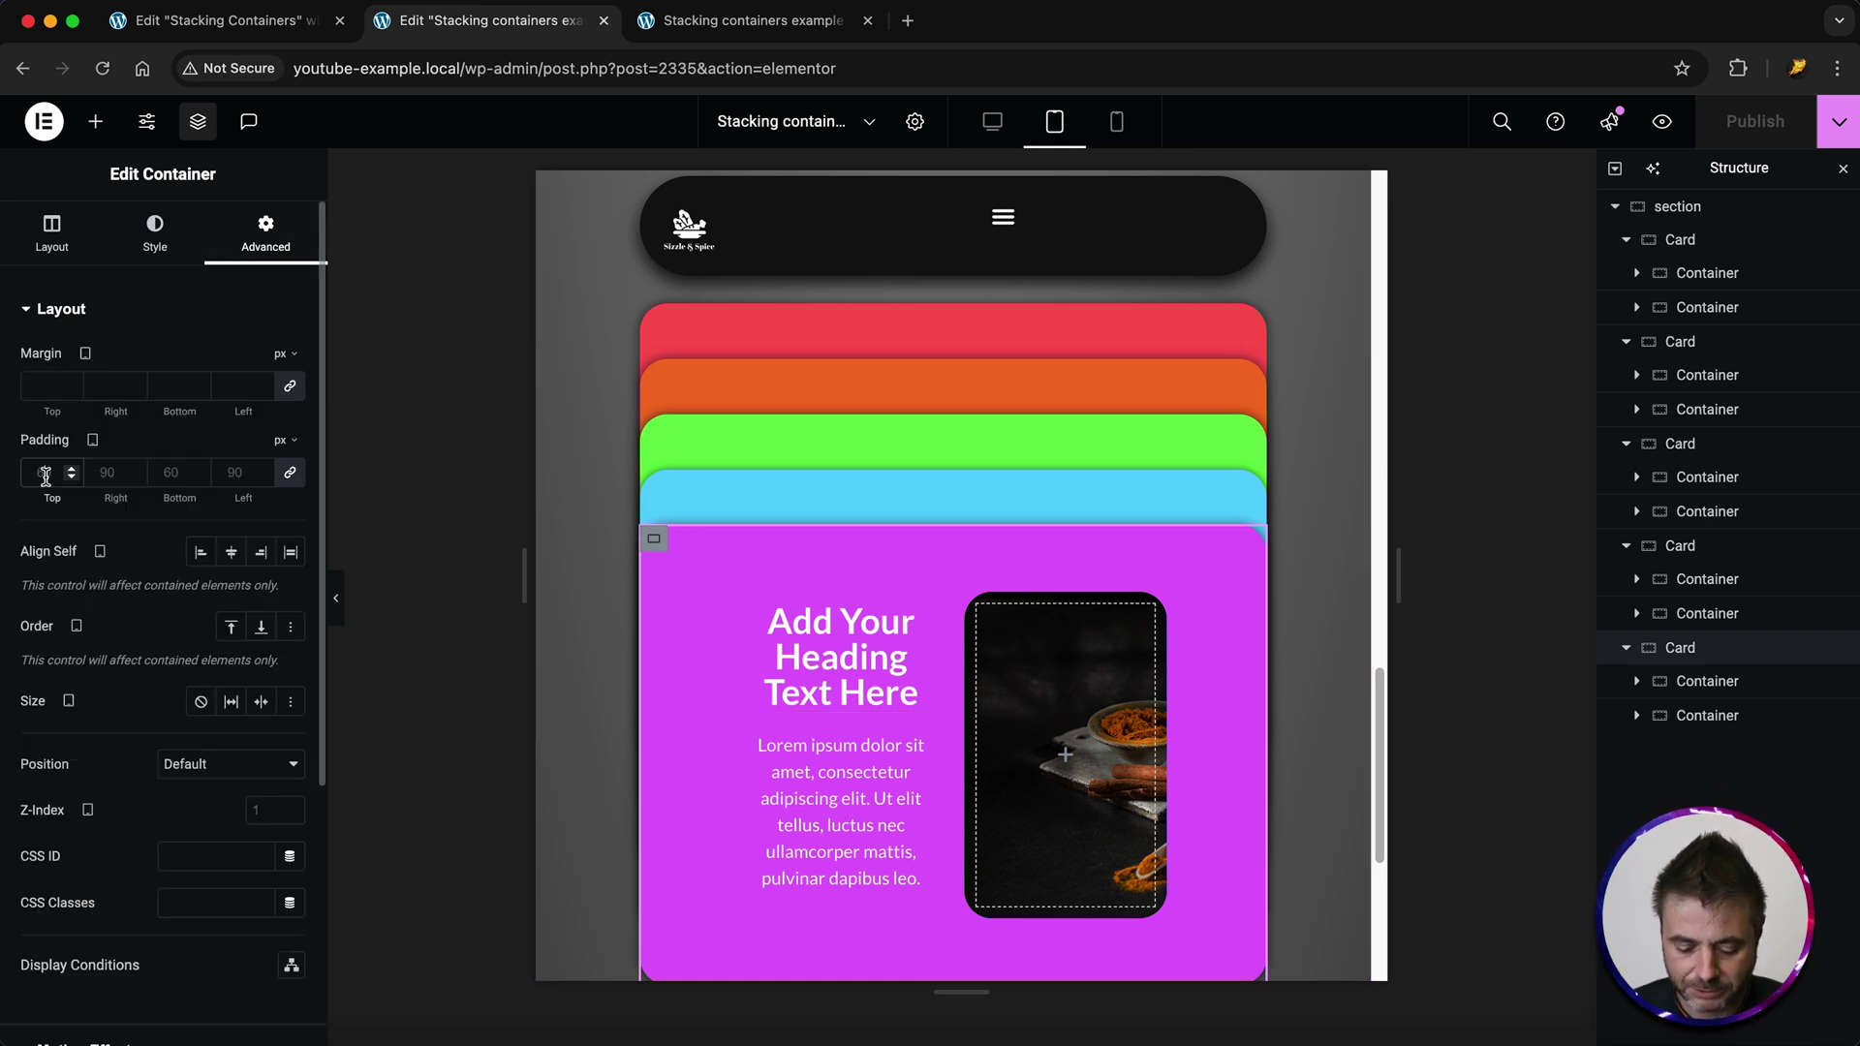
pyautogui.click(44, 473)
pyautogui.write('69')
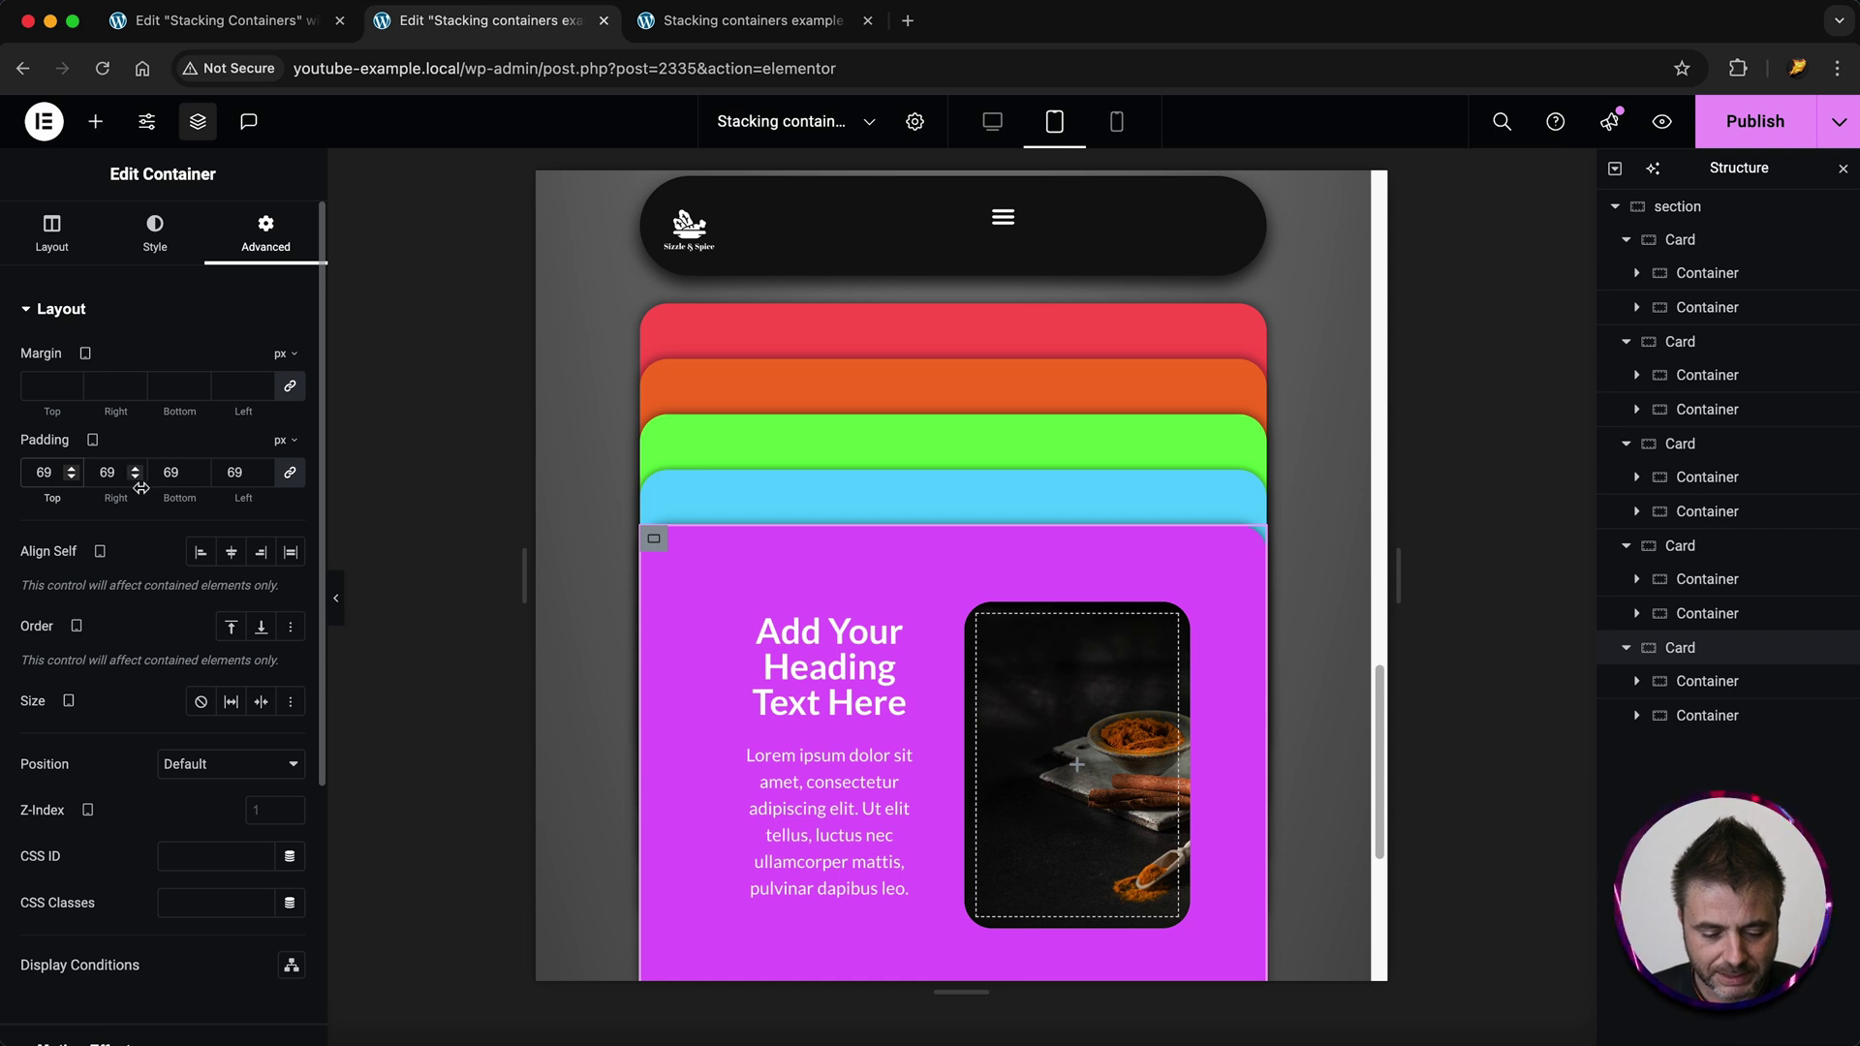
pyautogui.press('BackSpace')
pyautogui.write('0')
pyautogui.click(107, 470)
pyautogui.write('40')
pyautogui.press('Tab')
pyautogui.press('Tab')
pyautogui.write('40')
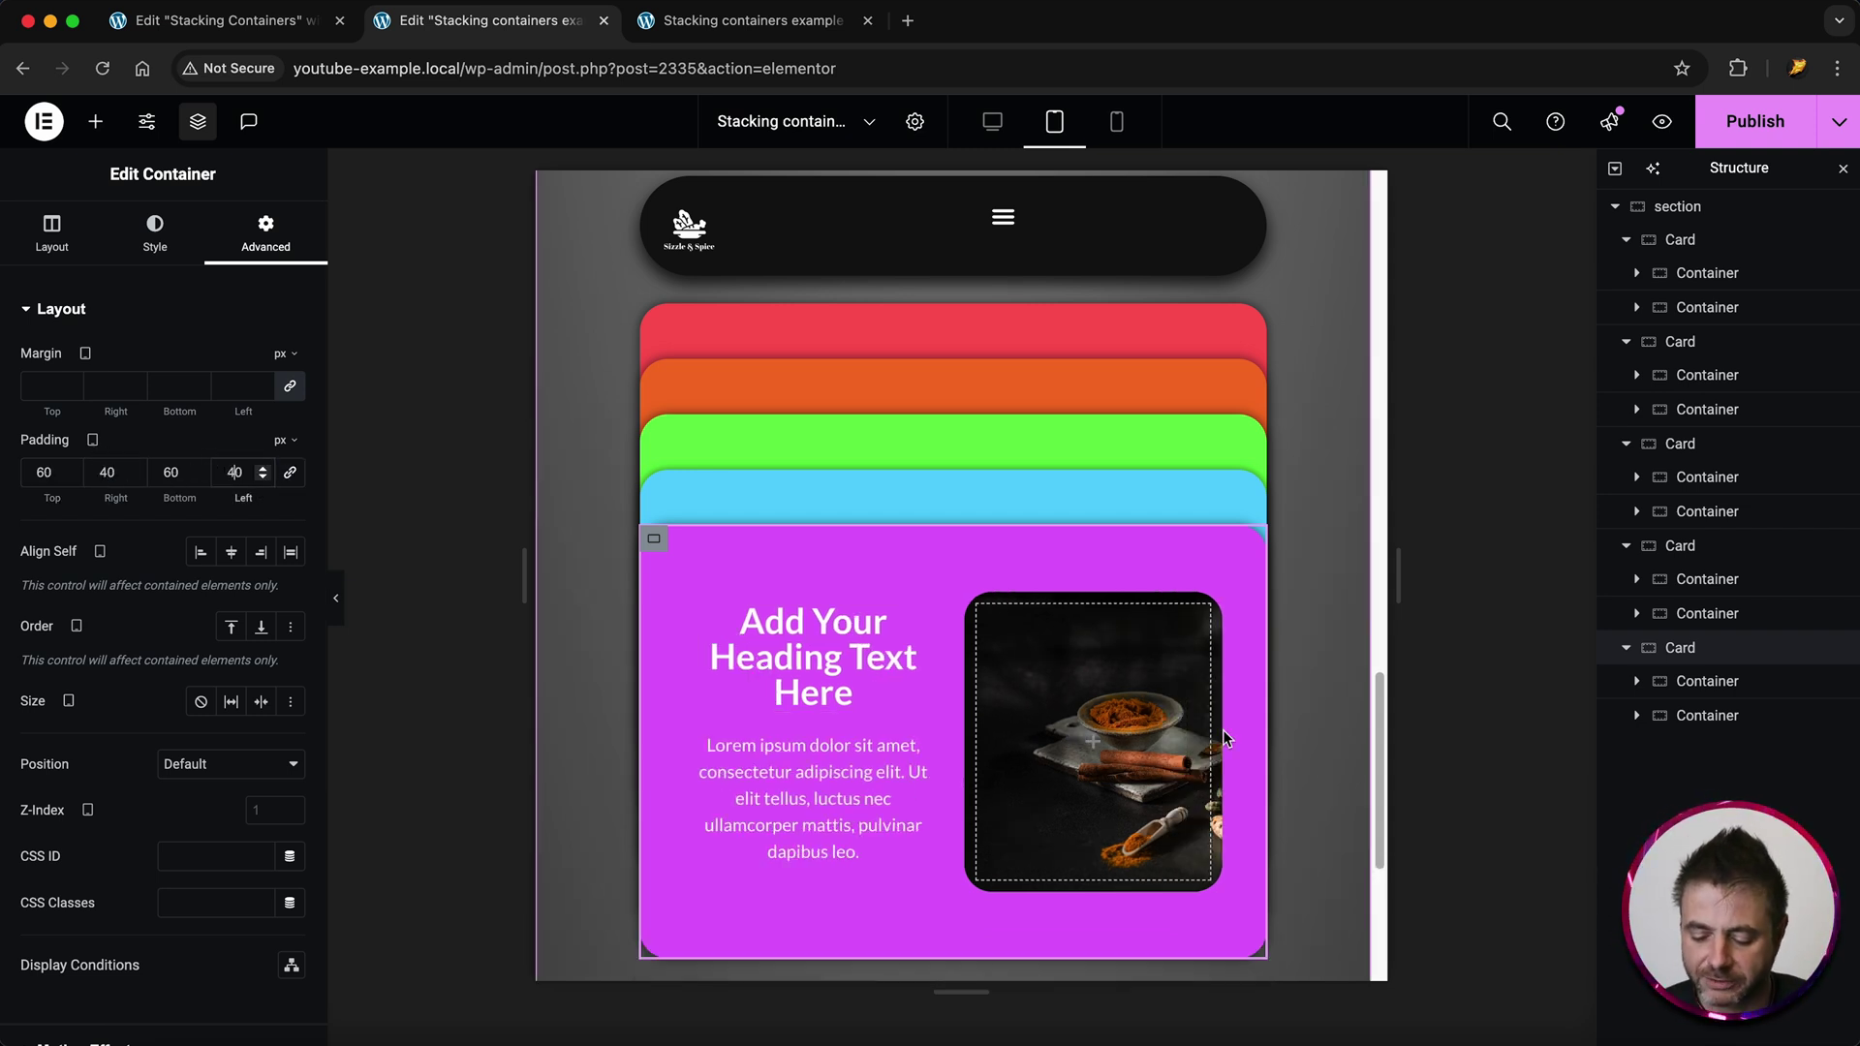
# - Give the blue fourth Card the same 60/40/60/40 tablet padding
pyautogui.click(1681, 545)
pyautogui.click(41, 472)
pyautogui.write('0')
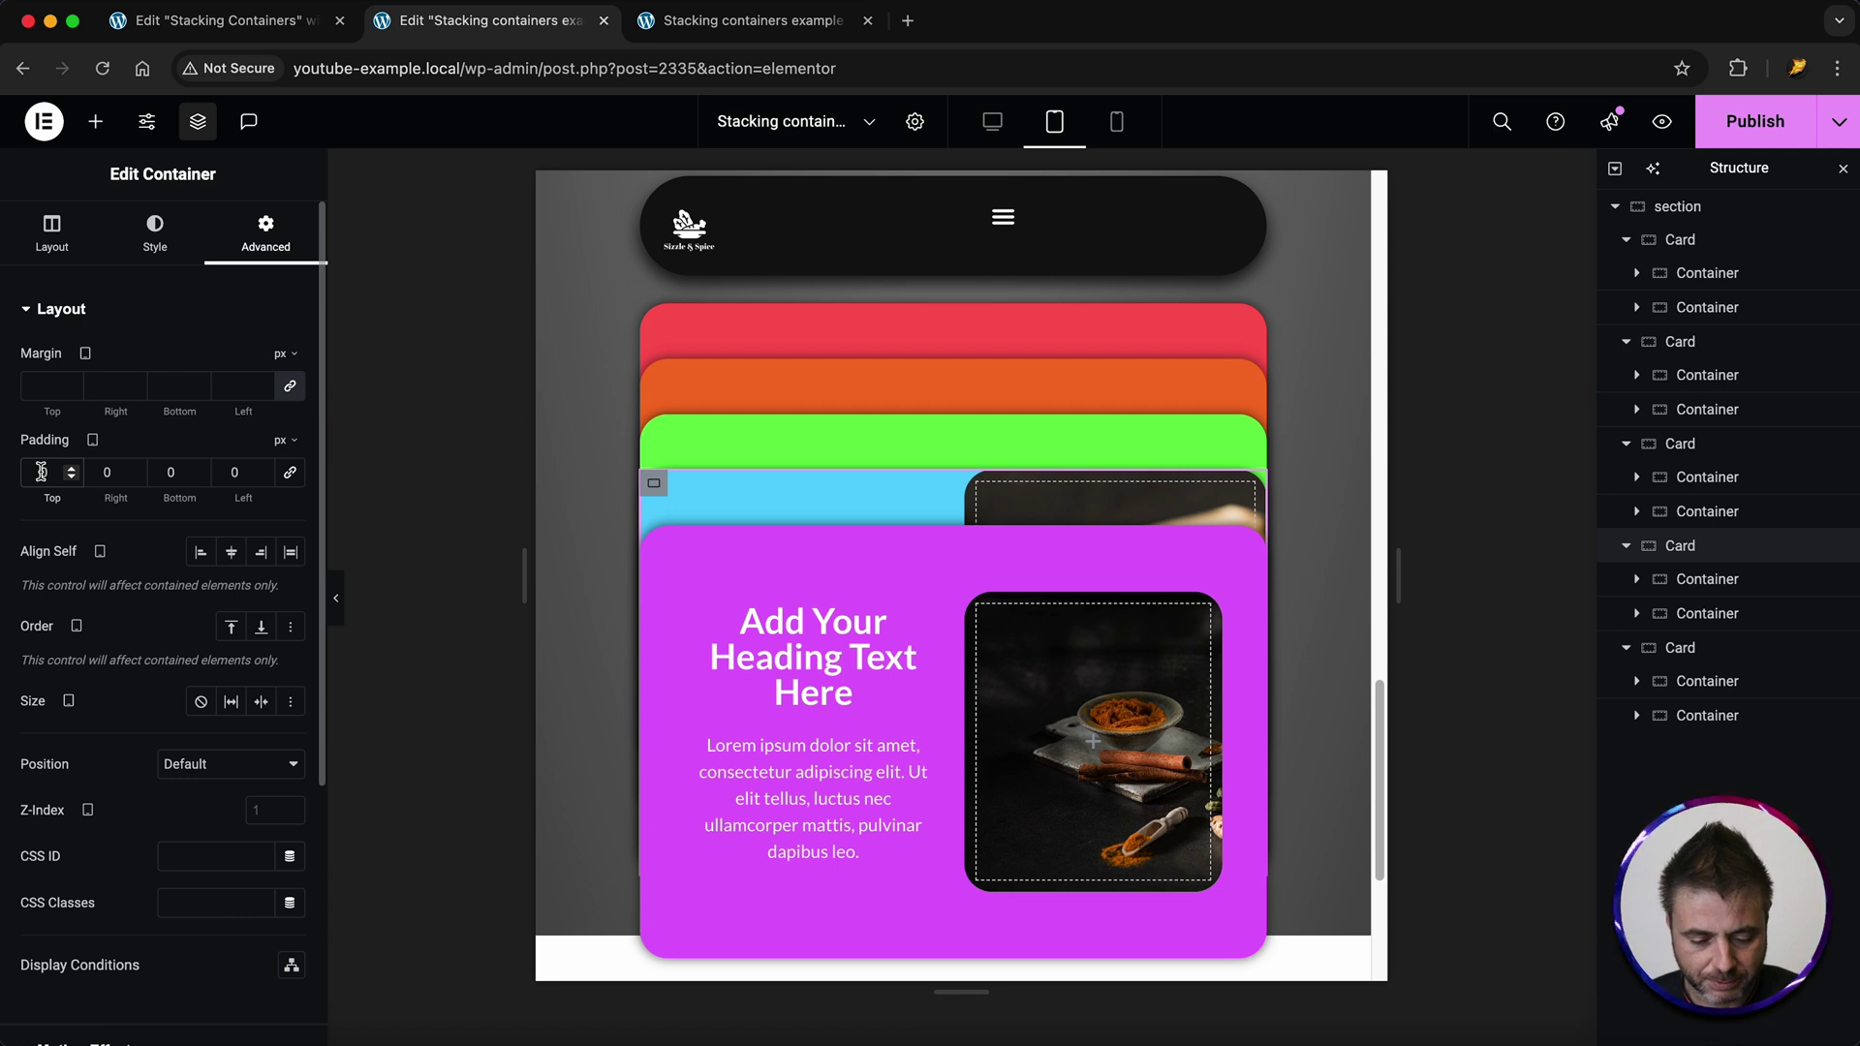
pyautogui.press('BackSpace')
pyautogui.write('60')
pyautogui.doubleClick(171, 471)
pyautogui.write('60')
pyautogui.click(105, 472)
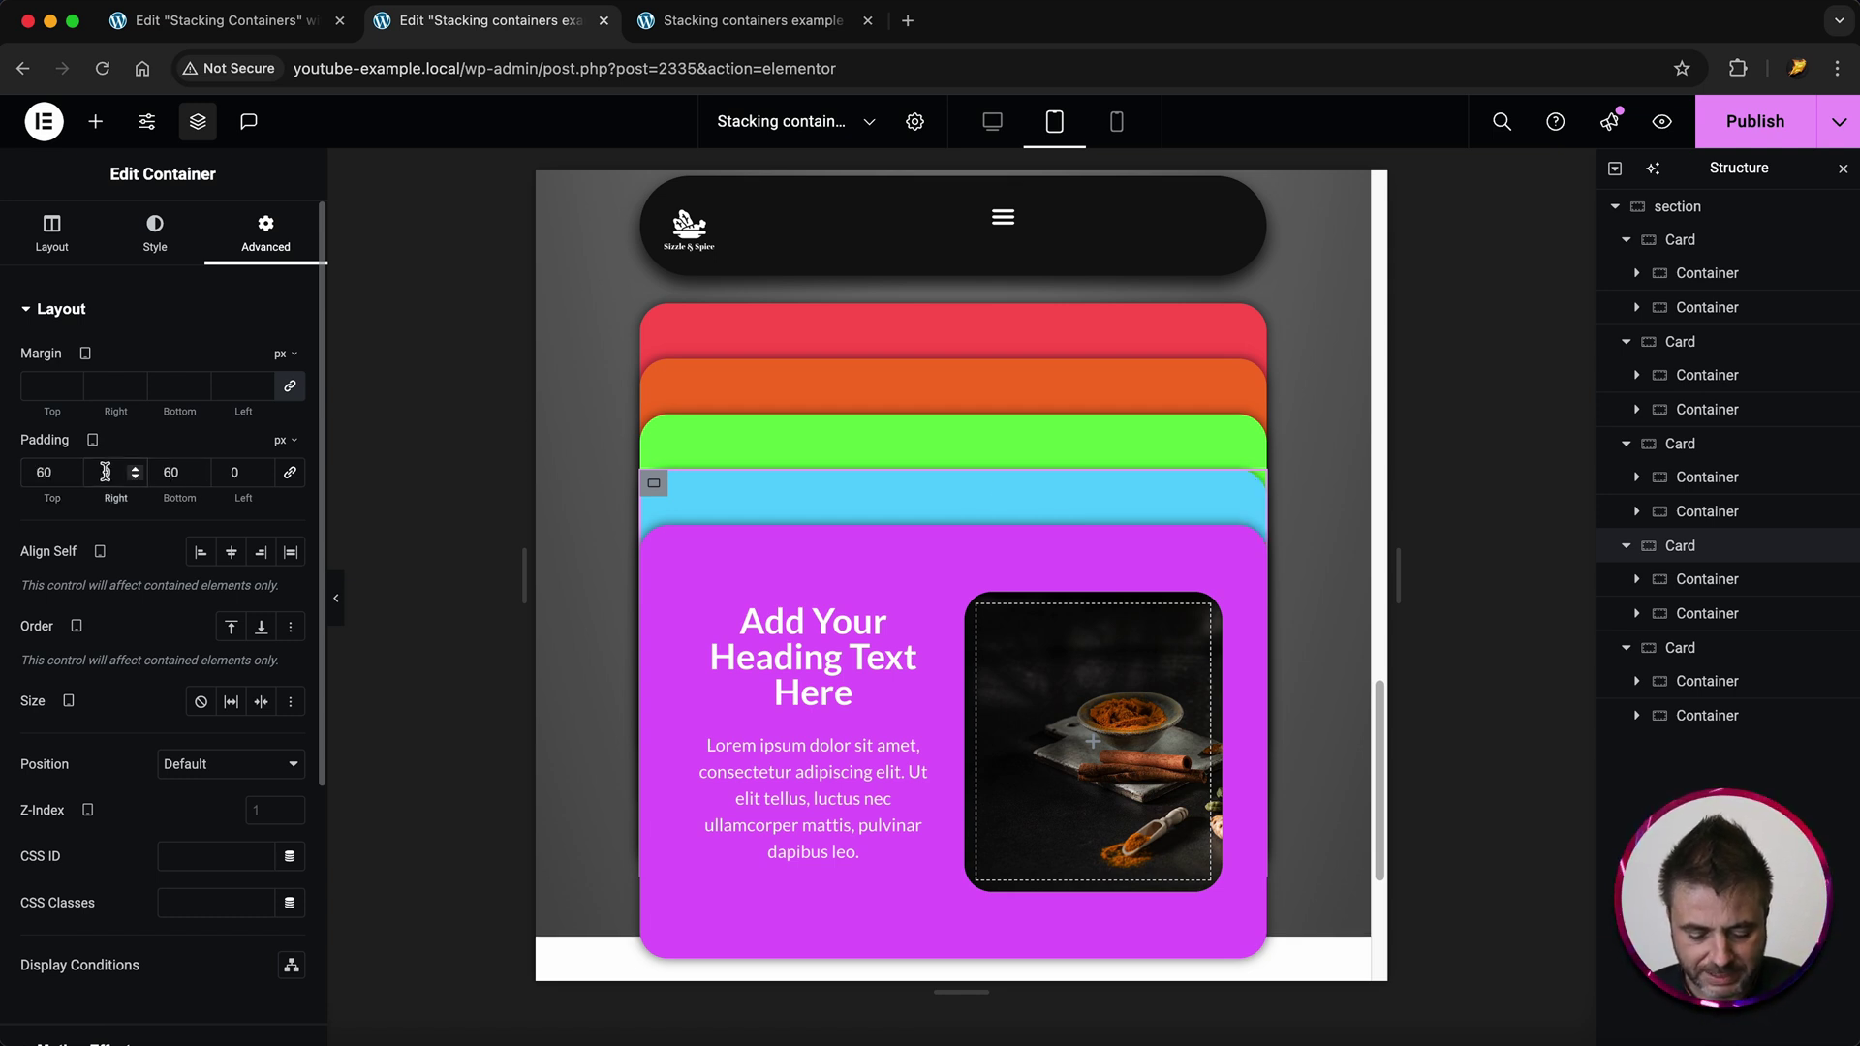
pyautogui.write('40')
pyautogui.press('Tab')
pyautogui.write('40')
pyautogui.click(1660, 441)
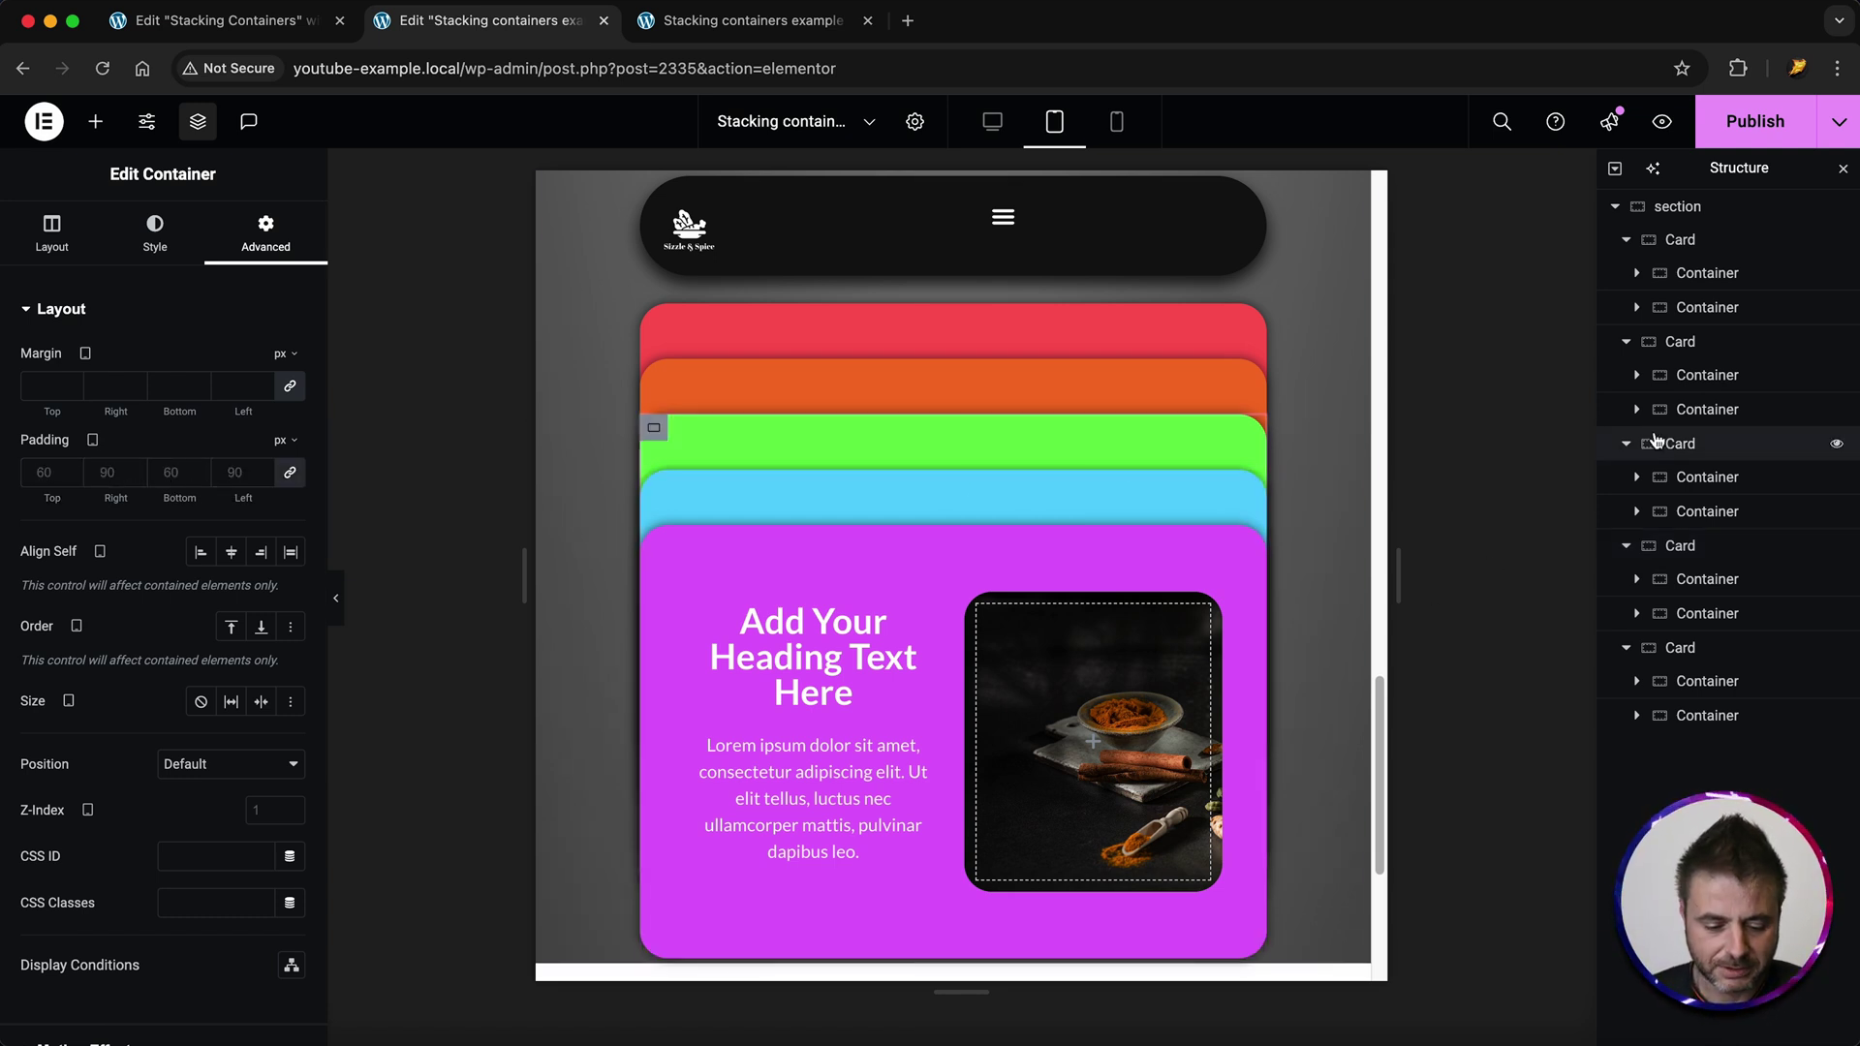
pyautogui.click(290, 472)
pyautogui.click(44, 472)
pyautogui.write('60')
pyautogui.press('Tab')
pyautogui.write('40')
pyautogui.press('Tab')
pyautogui.write('60')
pyautogui.press('Tab')
# - Apply 60/40/60/40 tablet padding to the orange second Card
pyautogui.write('40')
pyautogui.click(1657, 341)
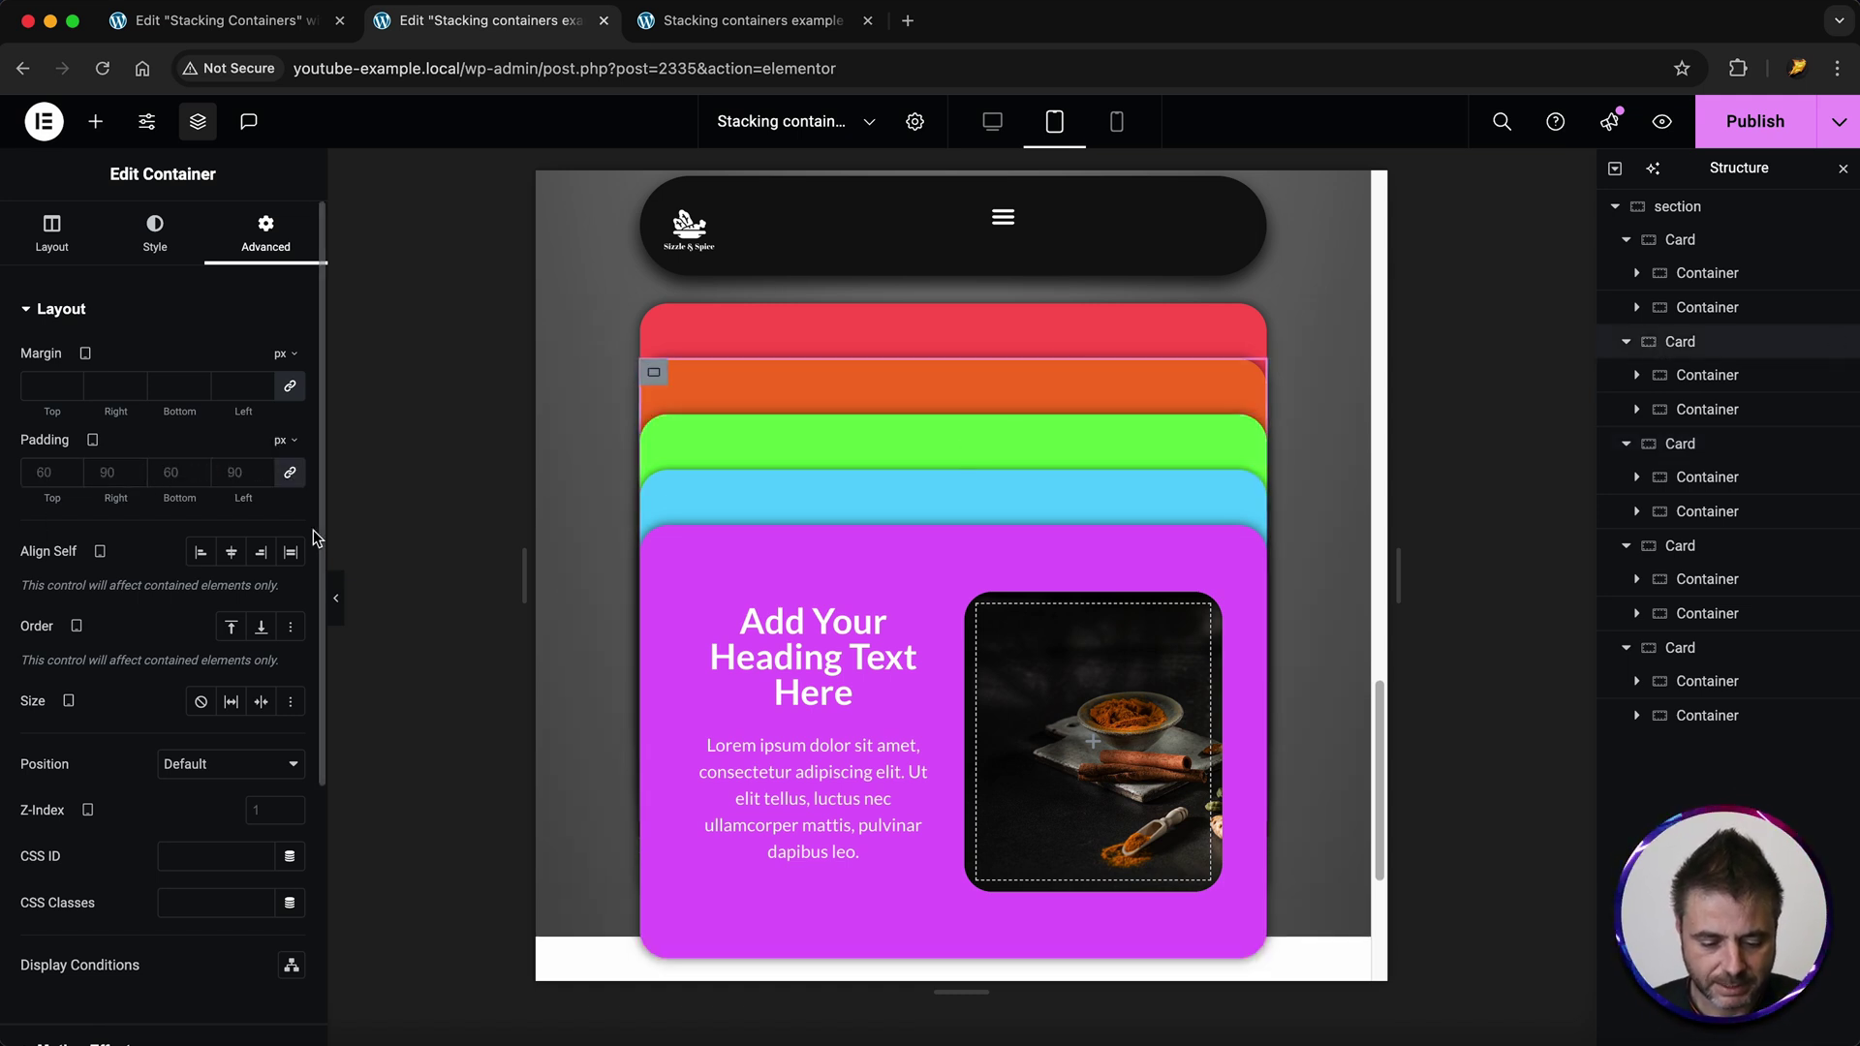
pyautogui.click(43, 471)
pyautogui.write('60')
pyautogui.press('Tab')
pyautogui.write('40')
pyautogui.press('Tab')
pyautogui.write('60')
pyautogui.press('Tab')
pyautogui.write('40')
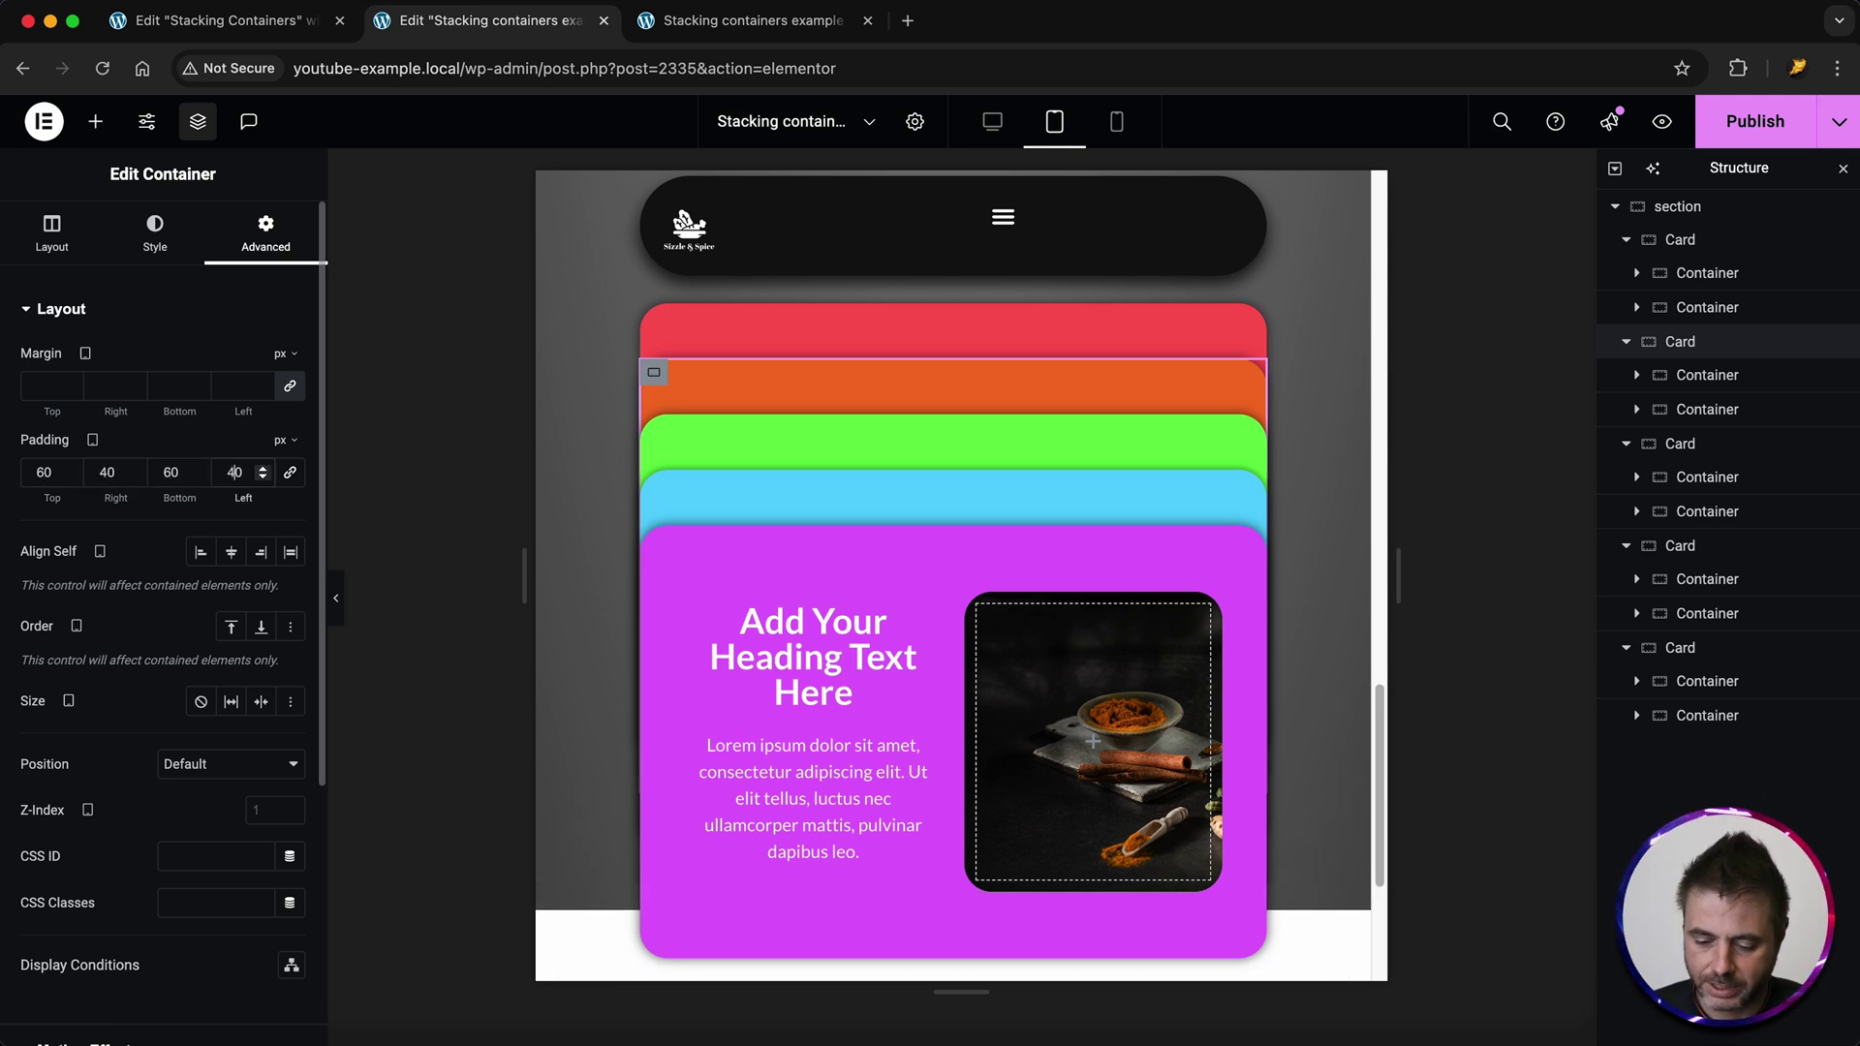
# - Give the red first Card 60 px top/bottom and 40 px side padding on tablet
pyautogui.click(1670, 242)
pyautogui.click(48, 472)
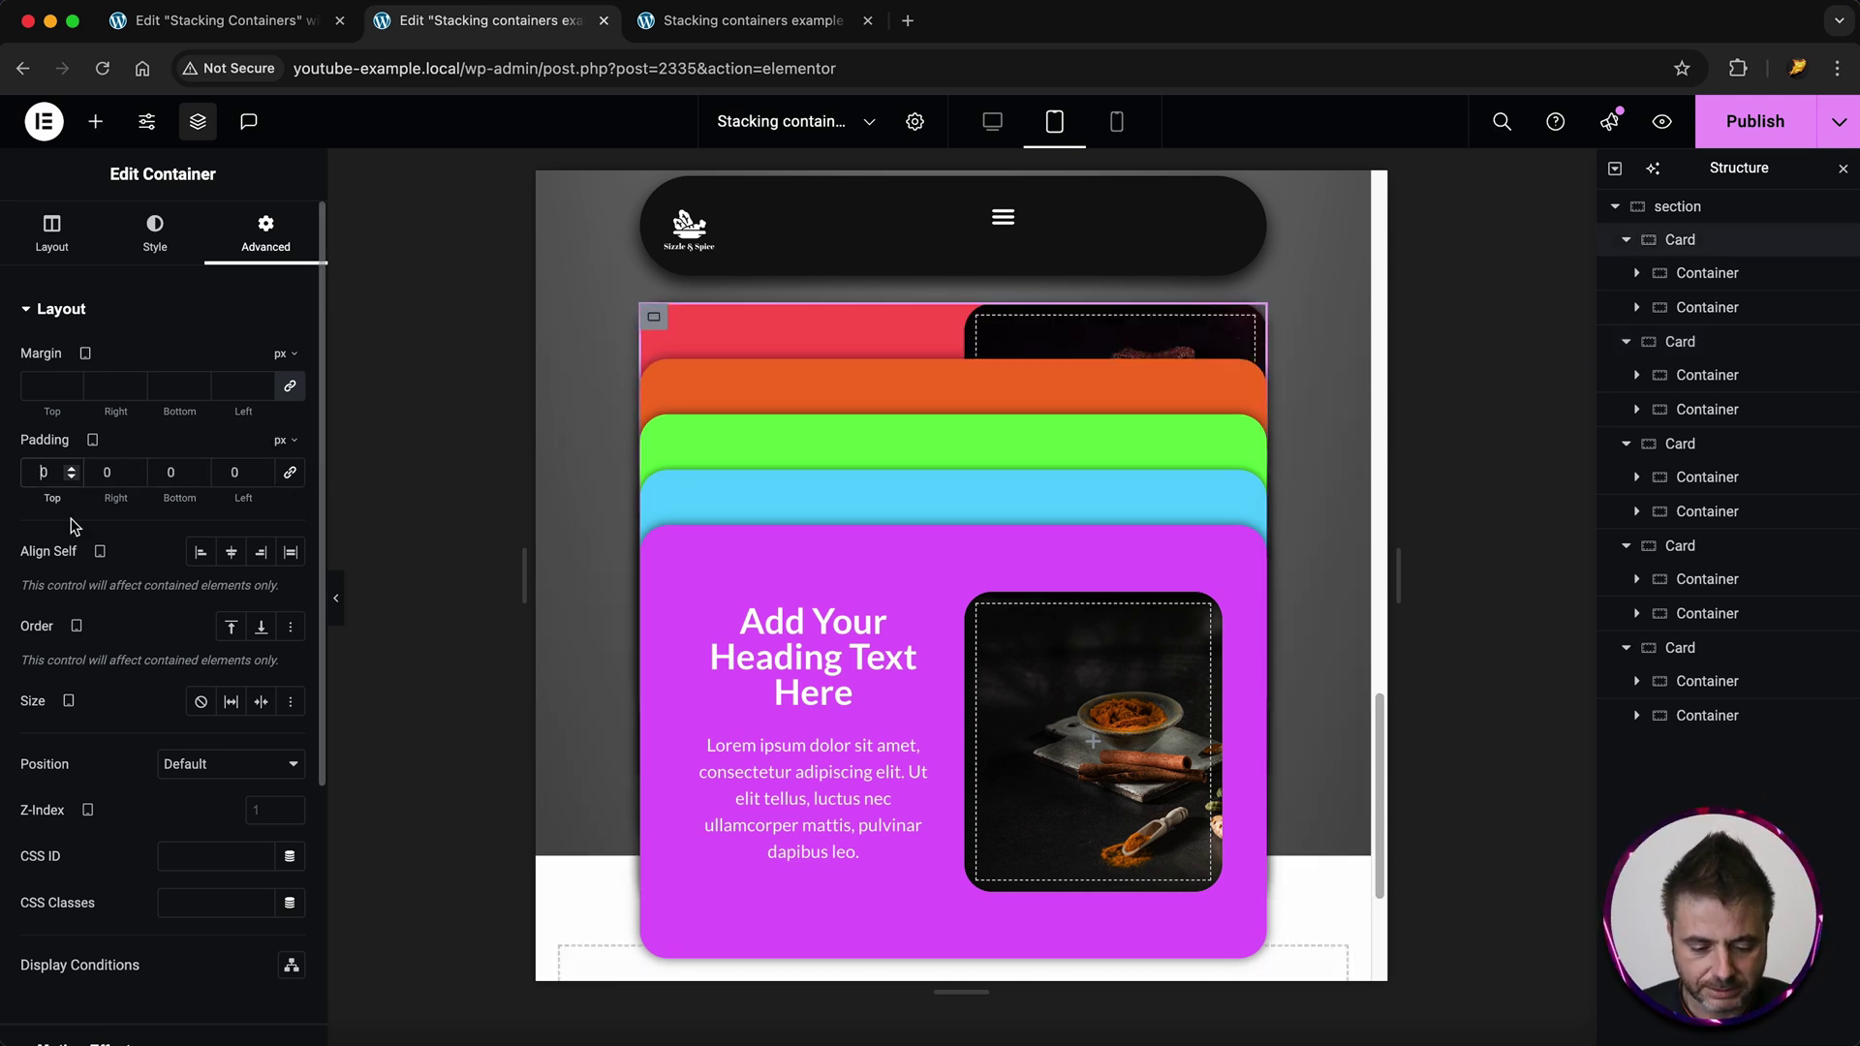
pyautogui.write('60')
pyautogui.press('Tab')
pyautogui.press('Tab')
pyautogui.write('60')
pyautogui.click(96, 470)
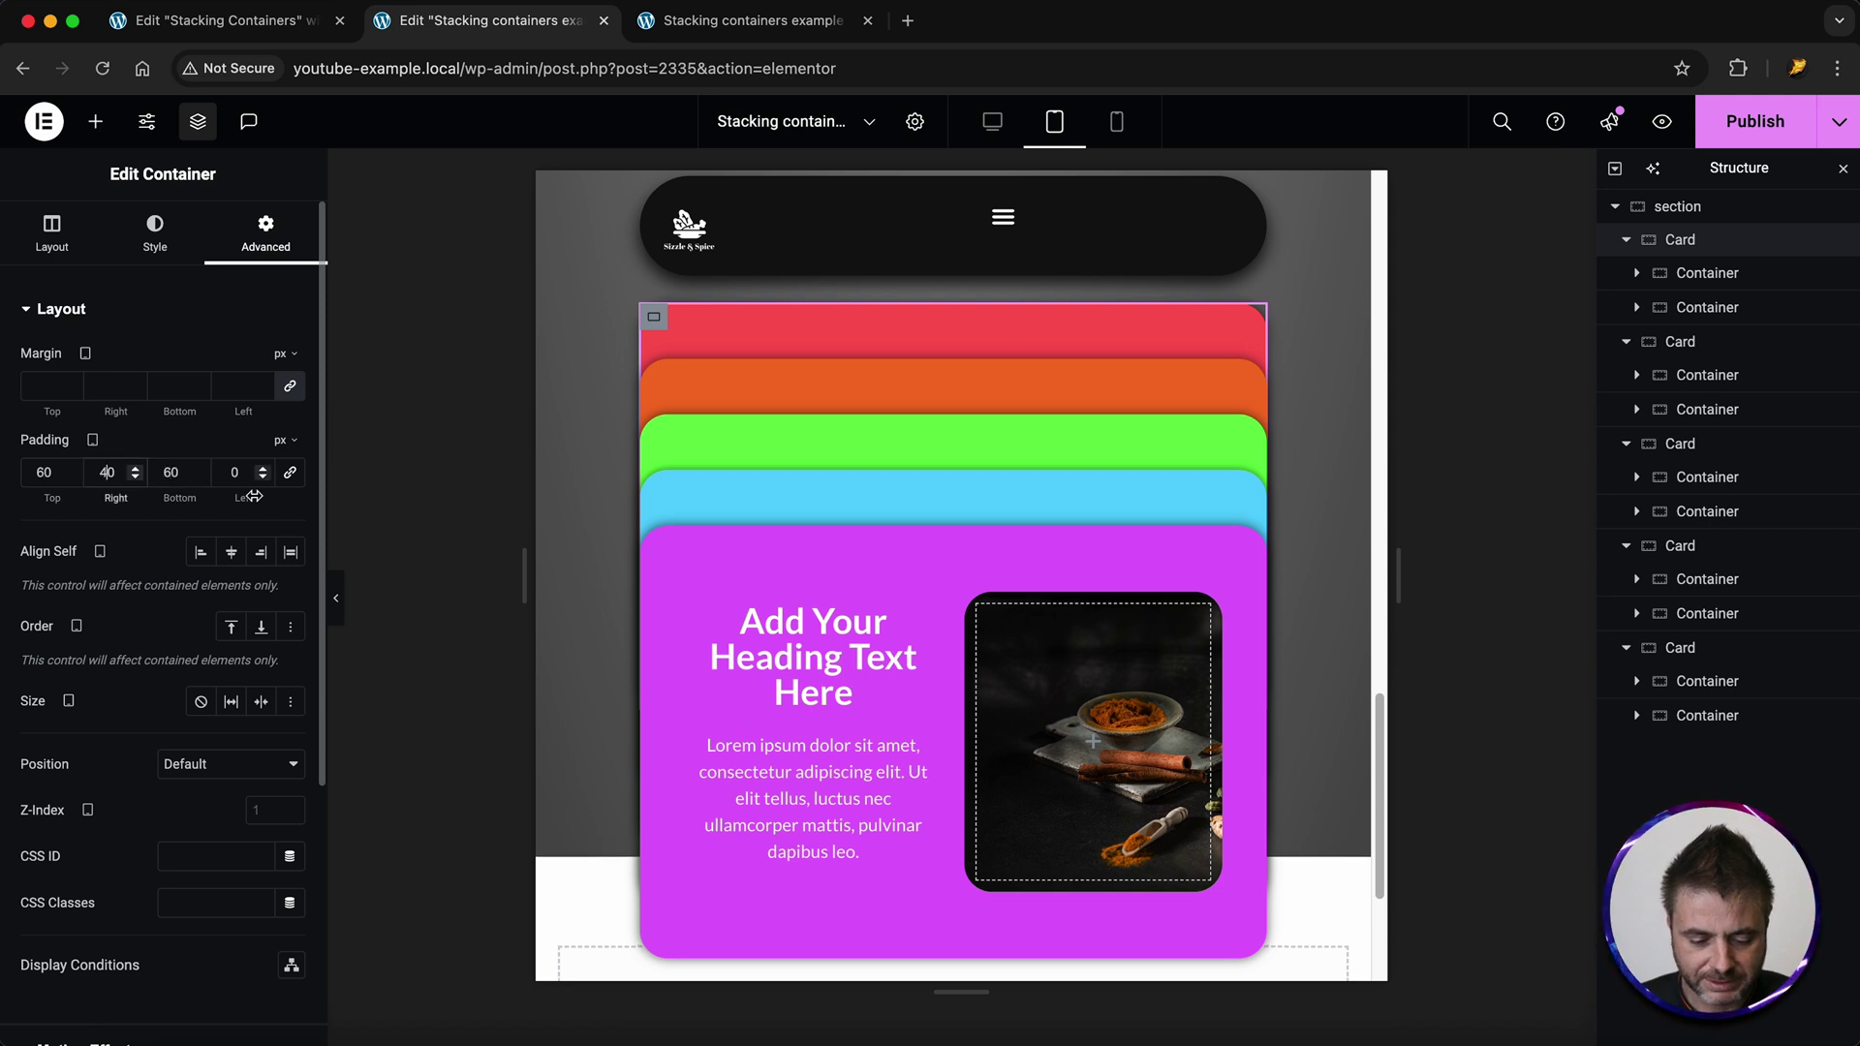
pyautogui.write('40')
pyautogui.click(1056, 124)
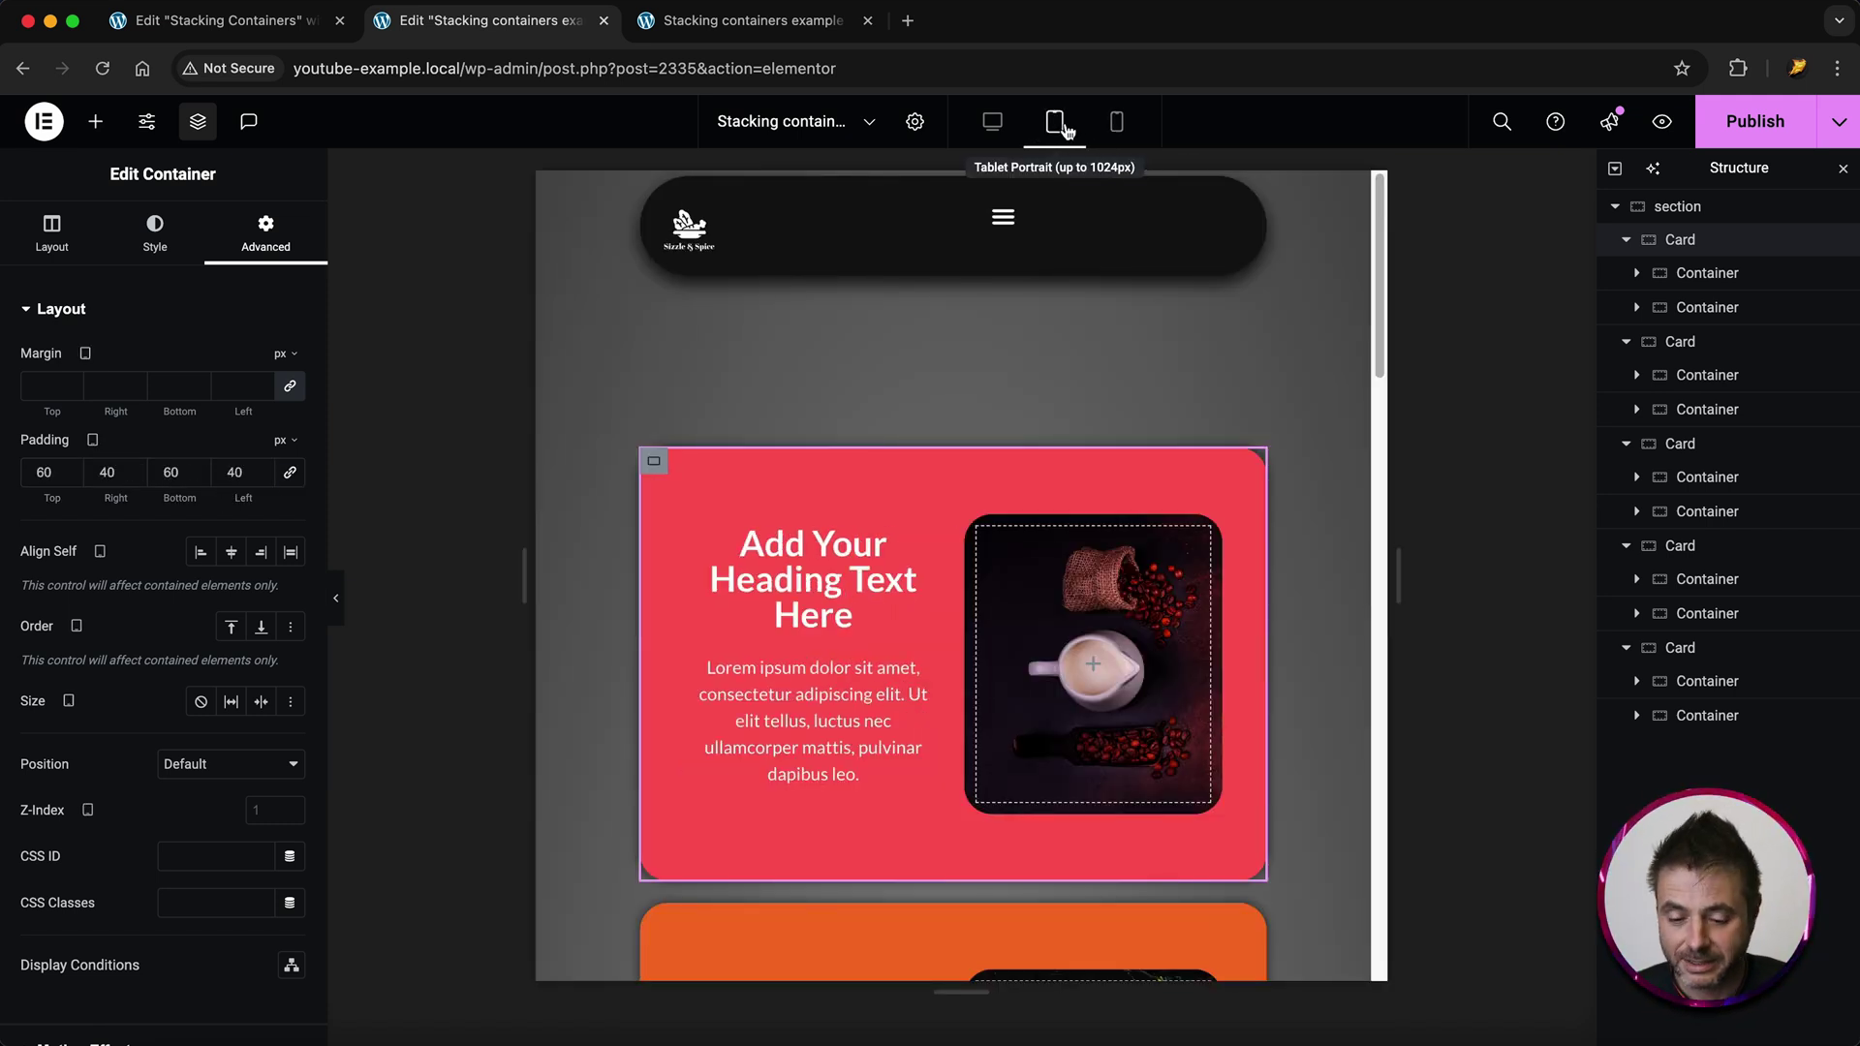
pyautogui.click(1115, 125)
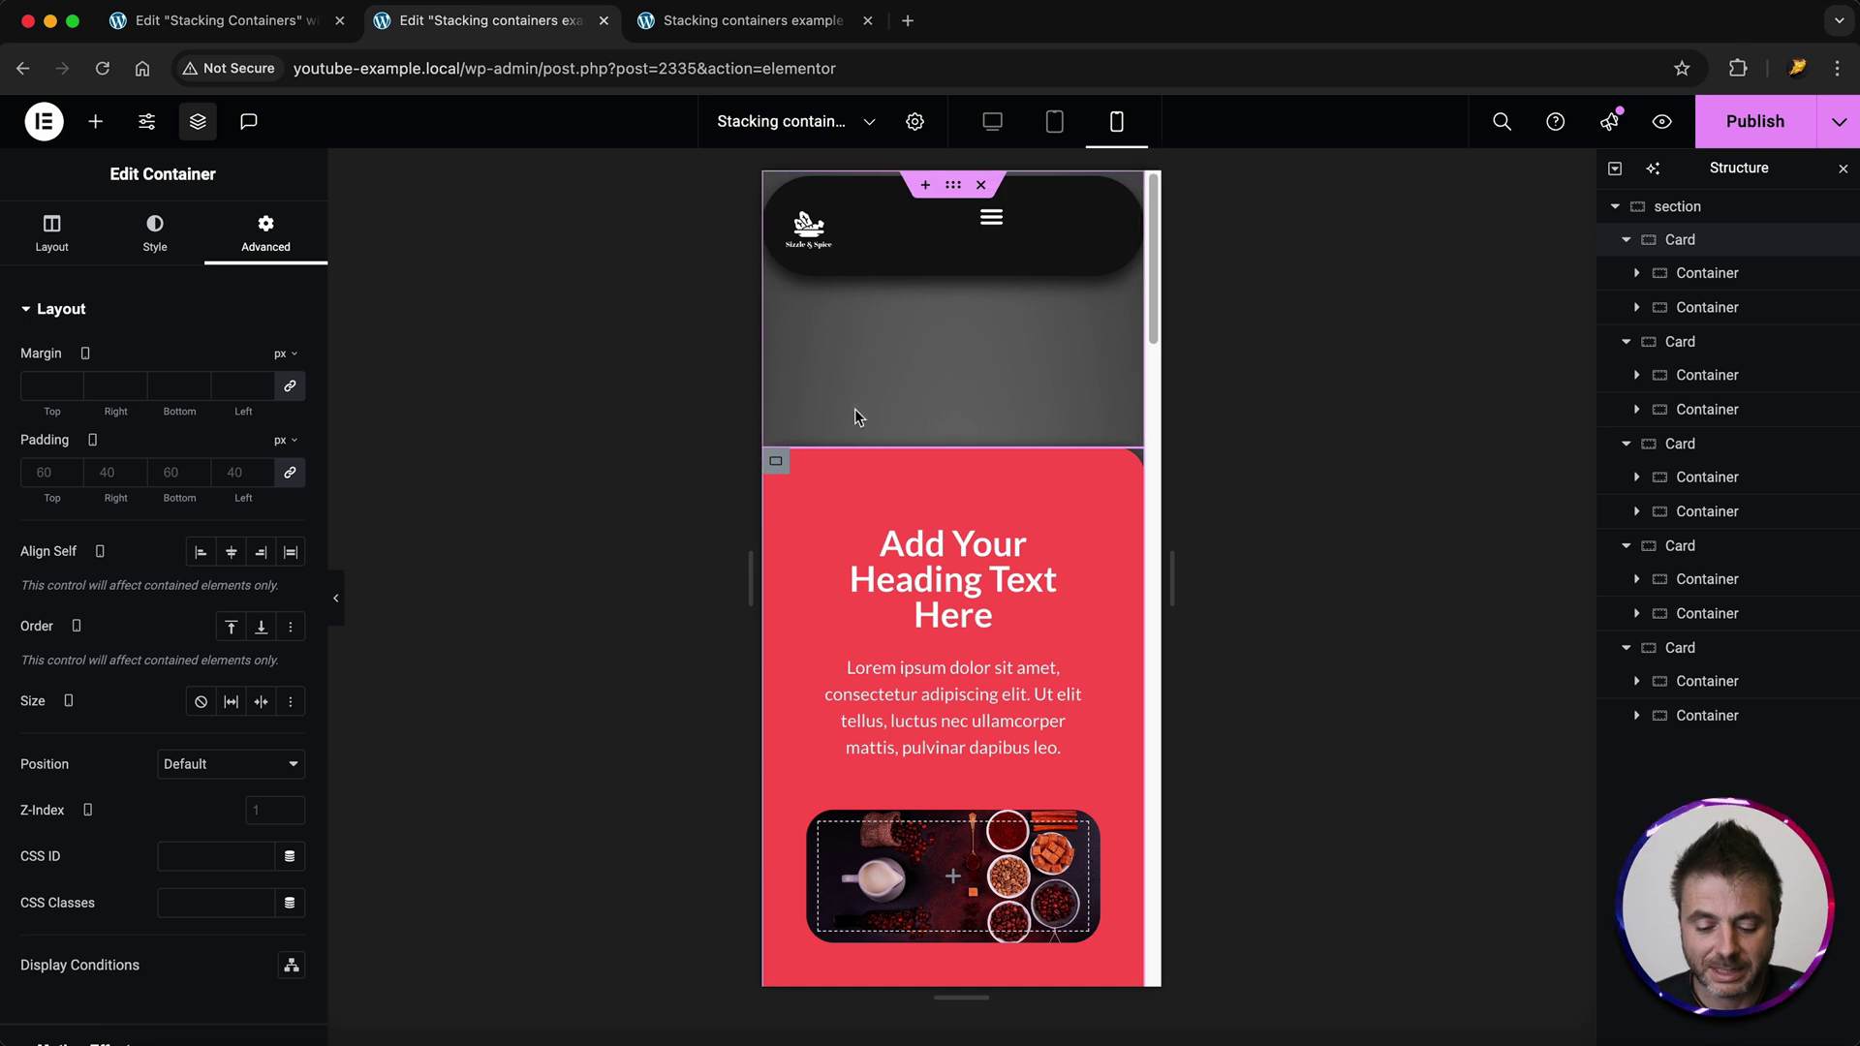
# - Narrow the red Card to 90% width in the mobile layout
pyautogui.scroll(-1, 924, 443)
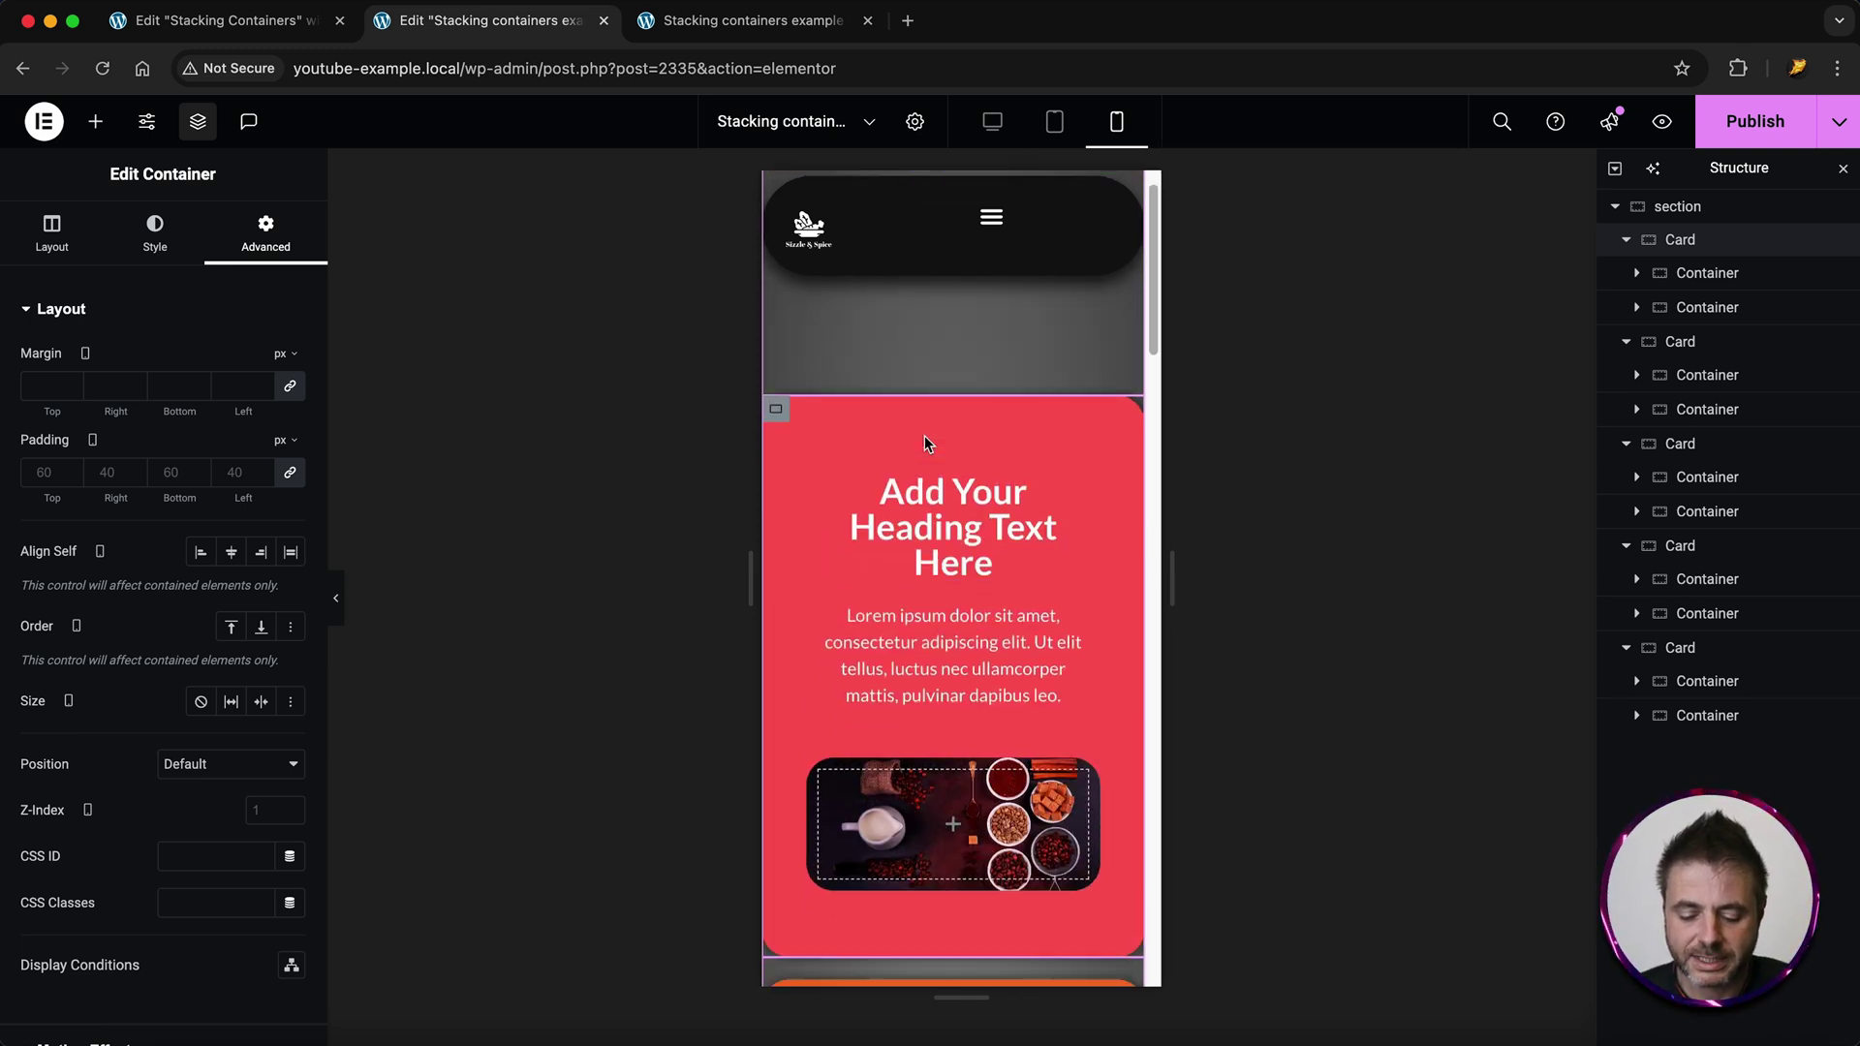
pyautogui.scroll(-10, 924, 443)
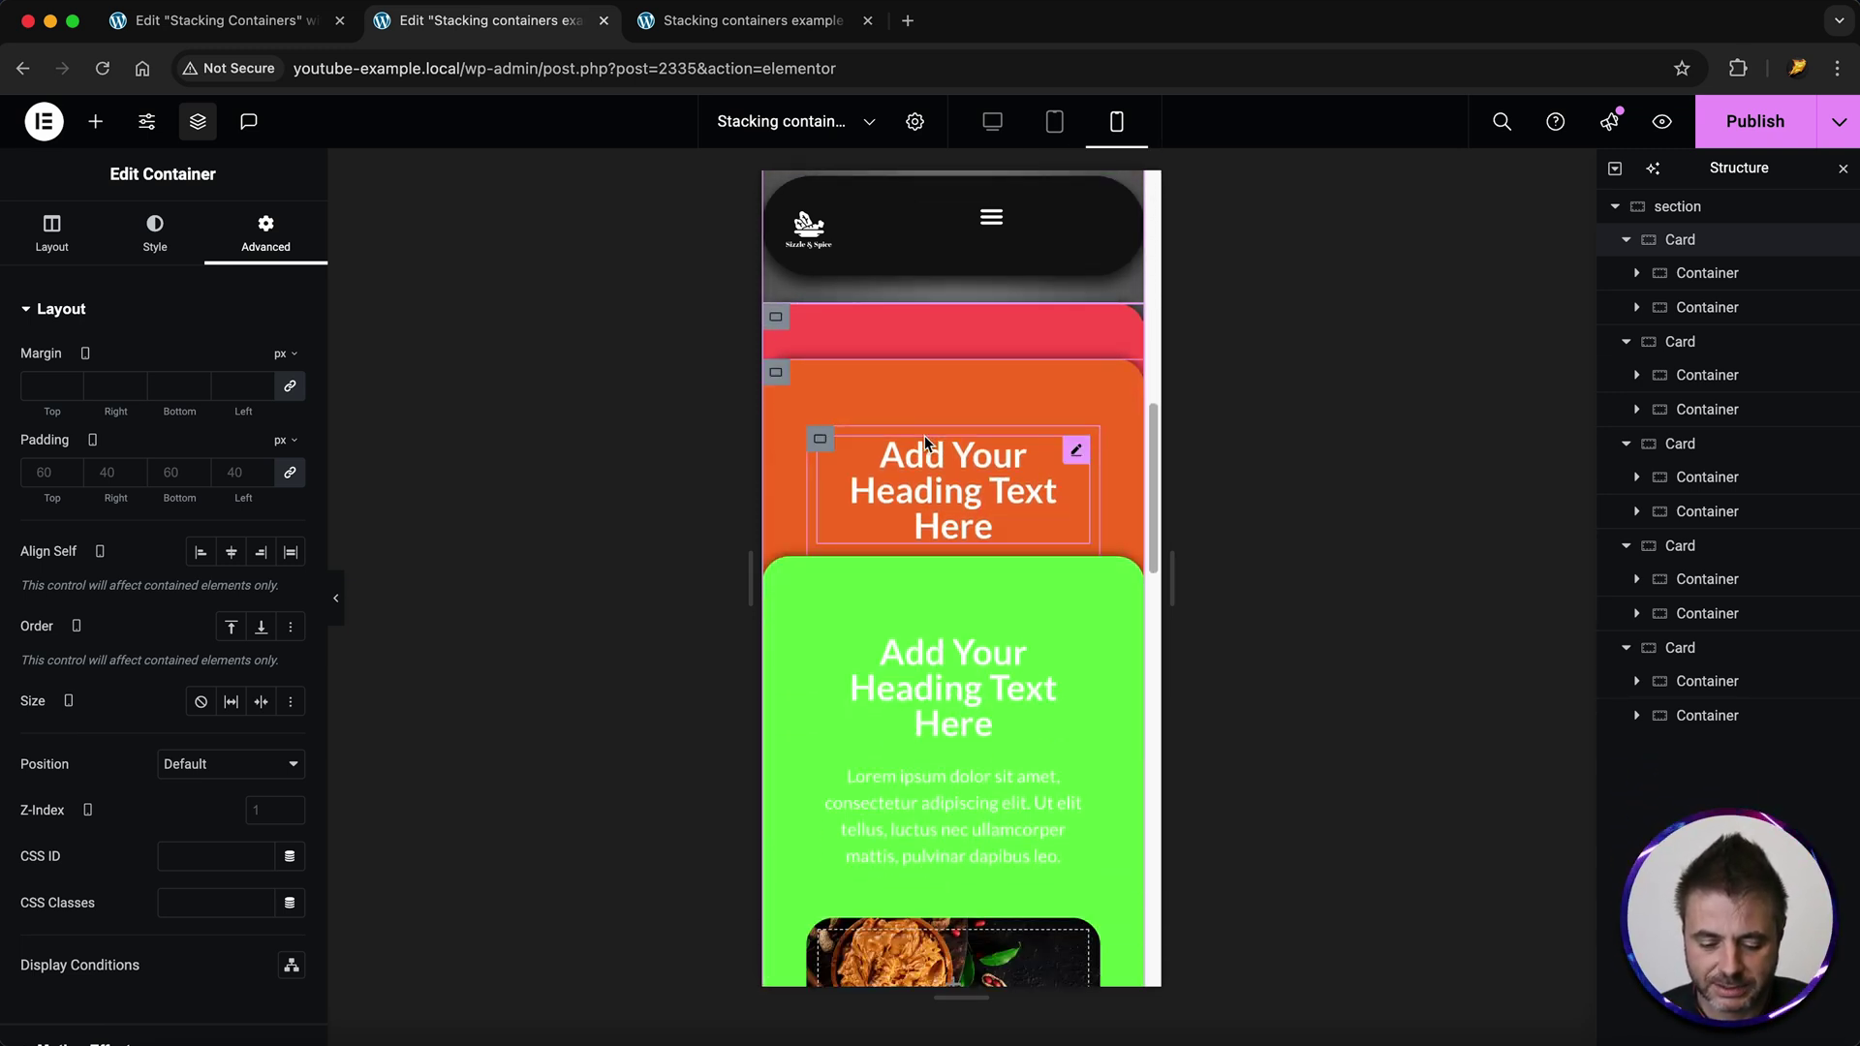
pyautogui.scroll(12, 917, 434)
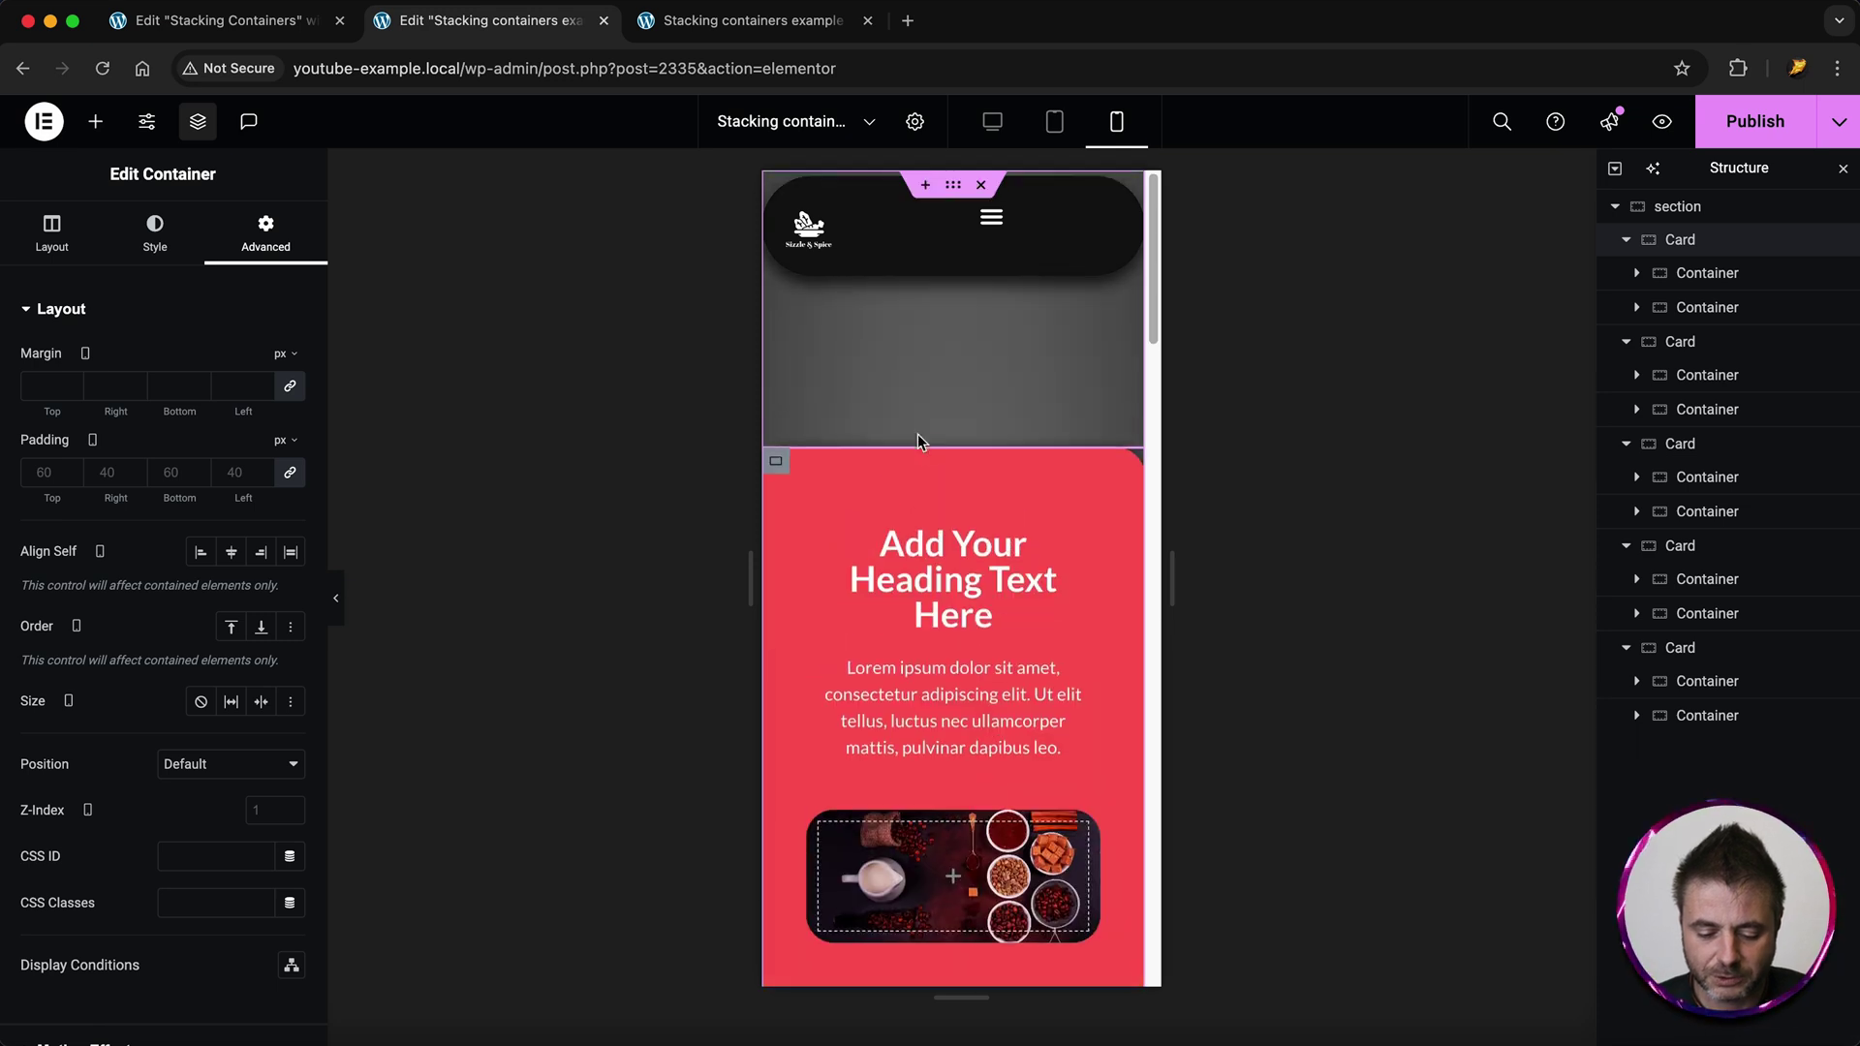
pyautogui.click(794, 463)
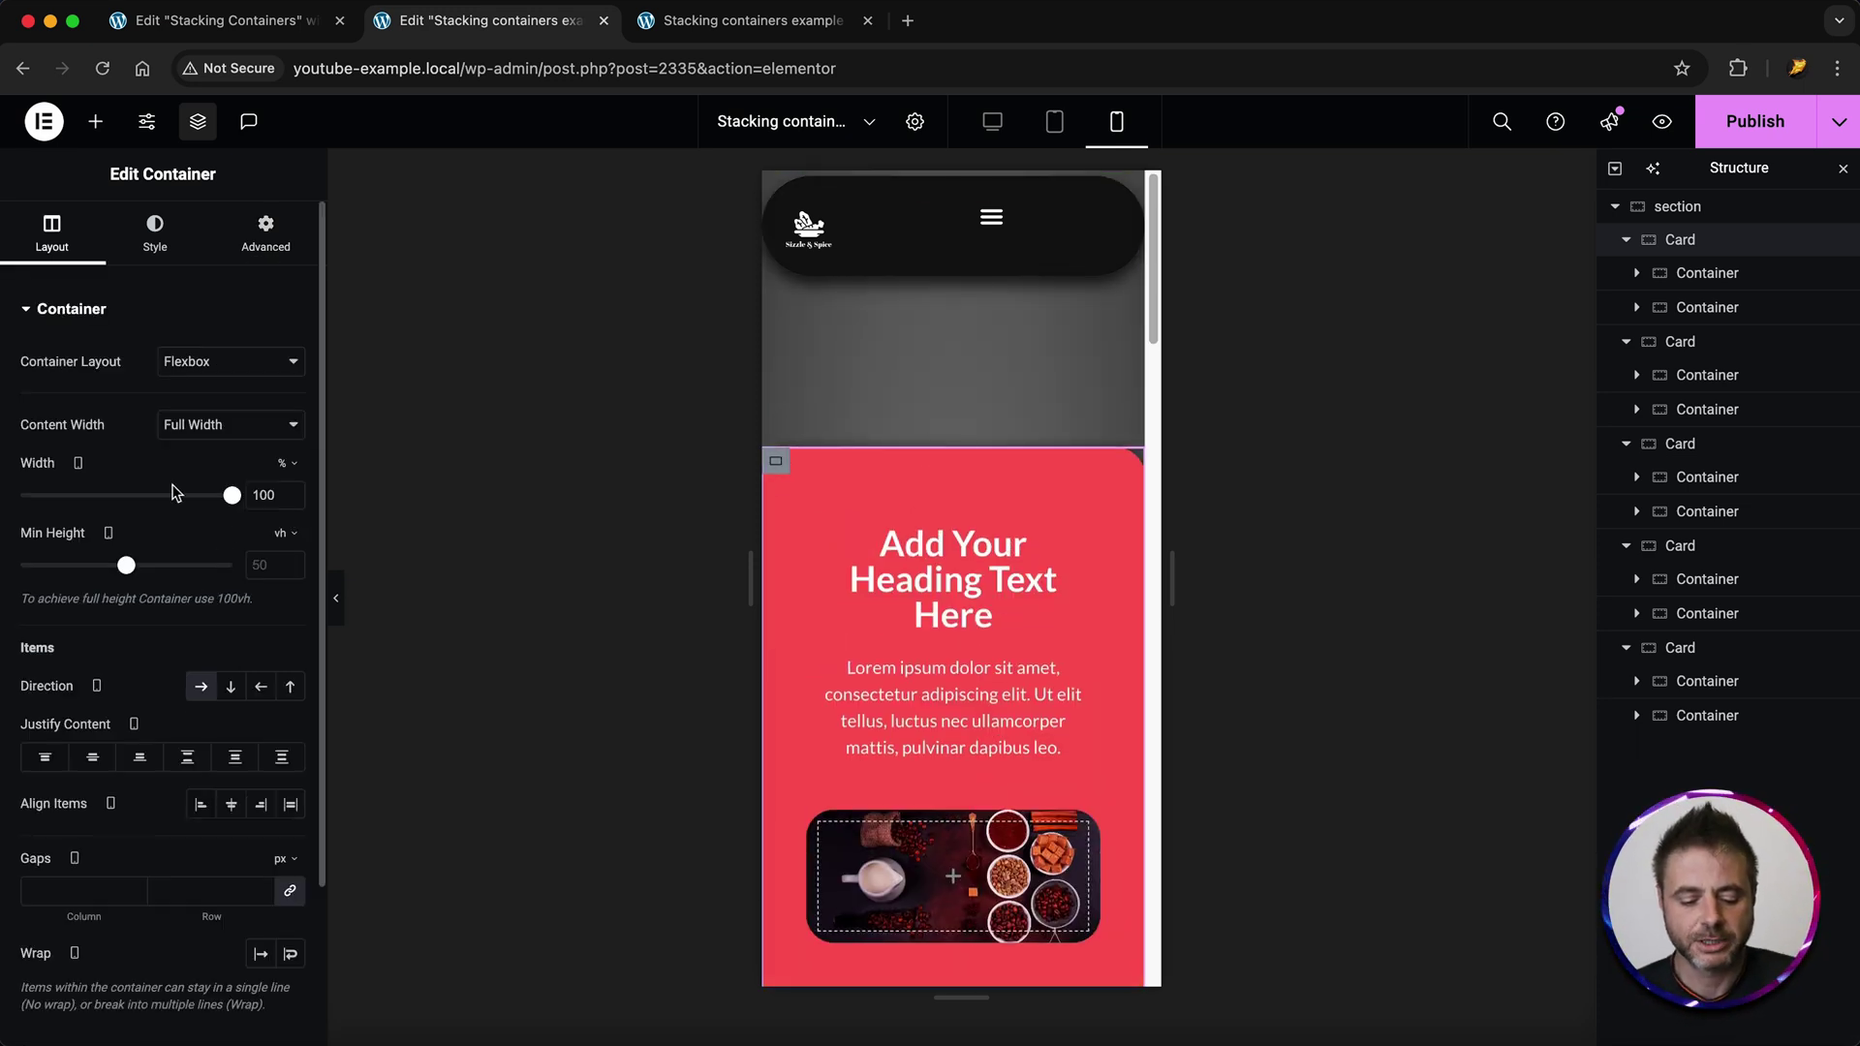
pyautogui.moveTo(235, 502); pyautogui.dragTo(212, 498)
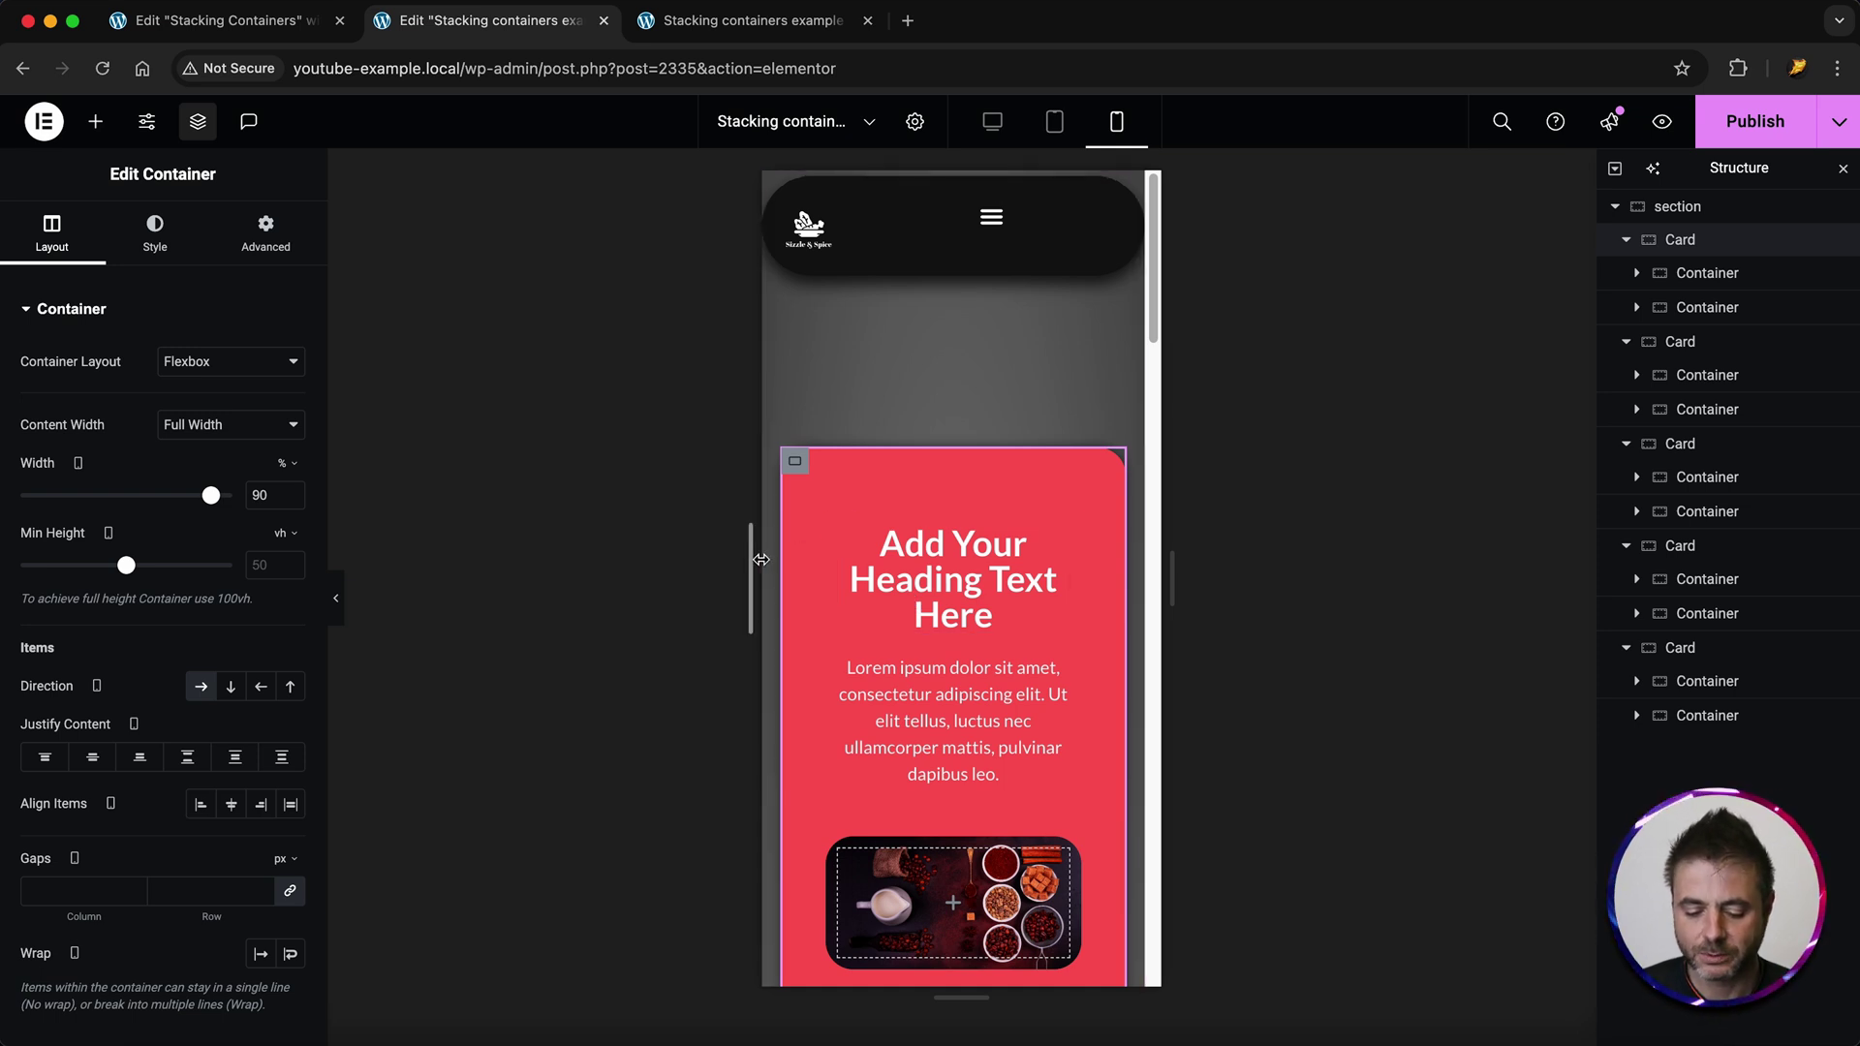
# - Set the orange Card's mobile width to 90 %
pyautogui.scroll(-2, 849, 447)
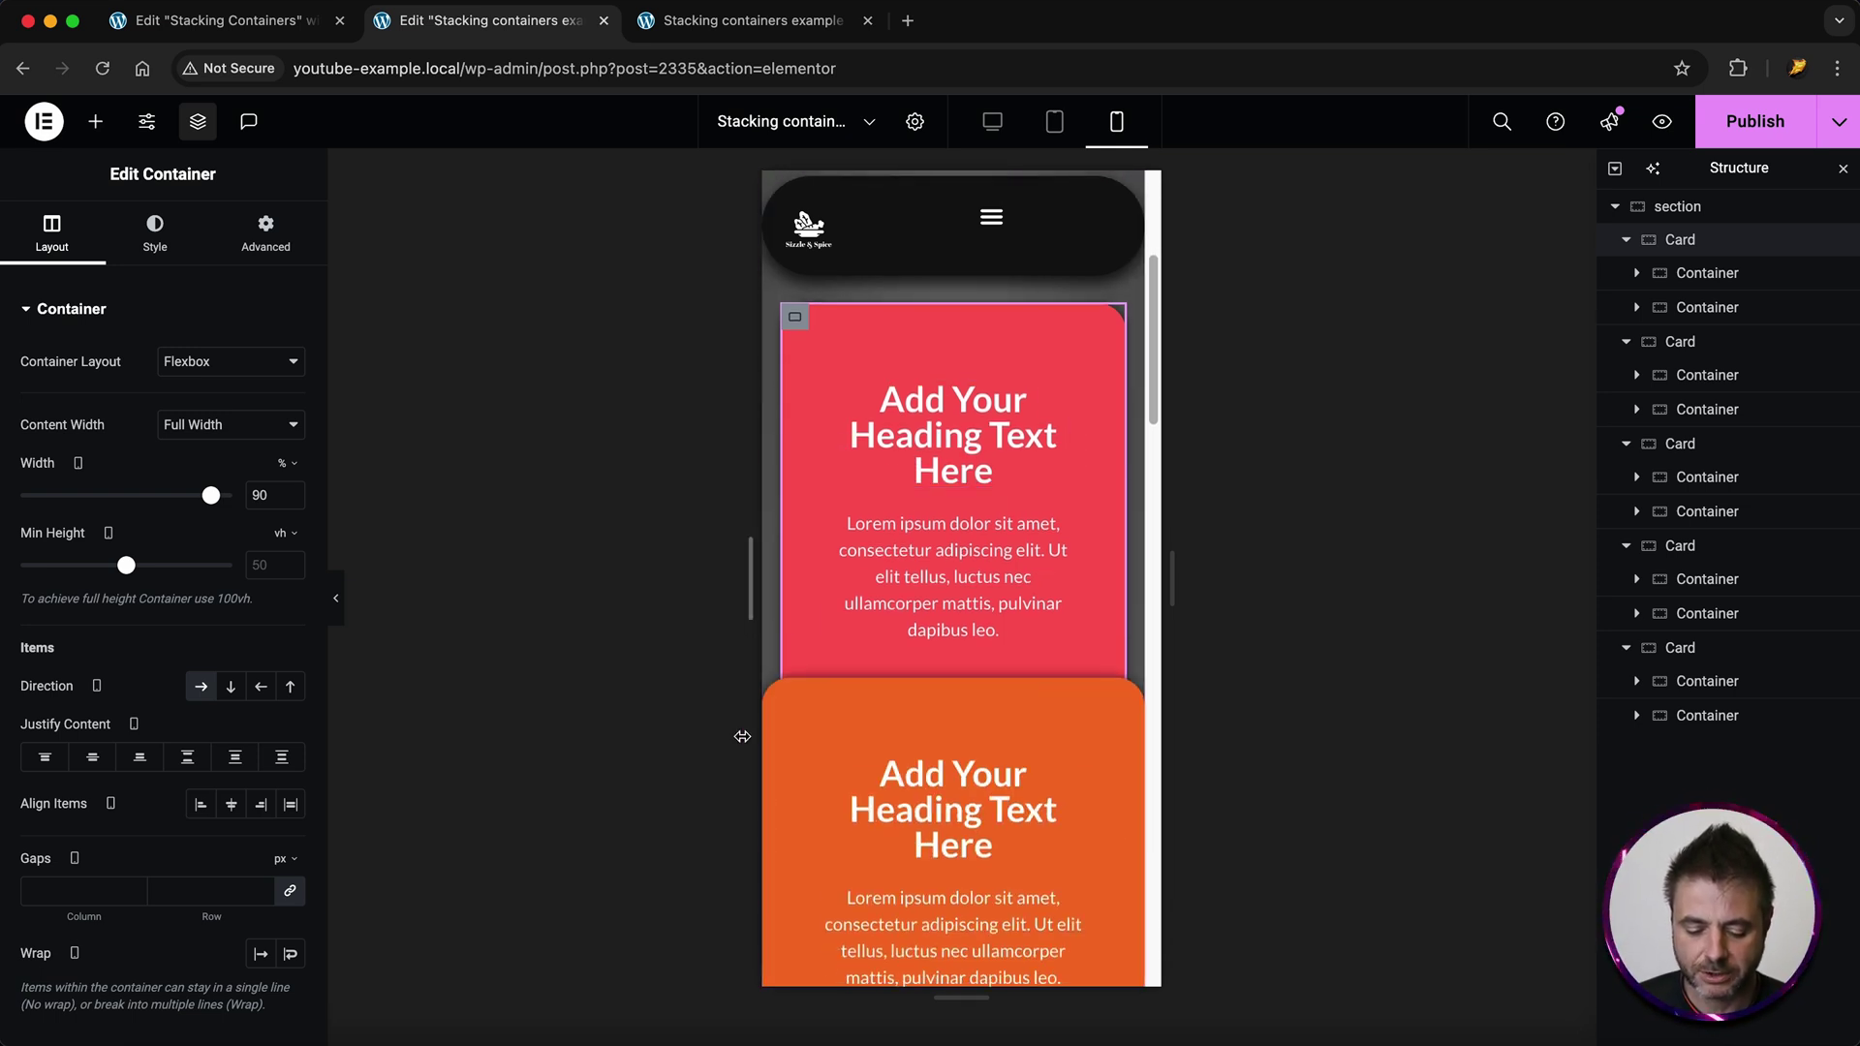
pyautogui.click(789, 705)
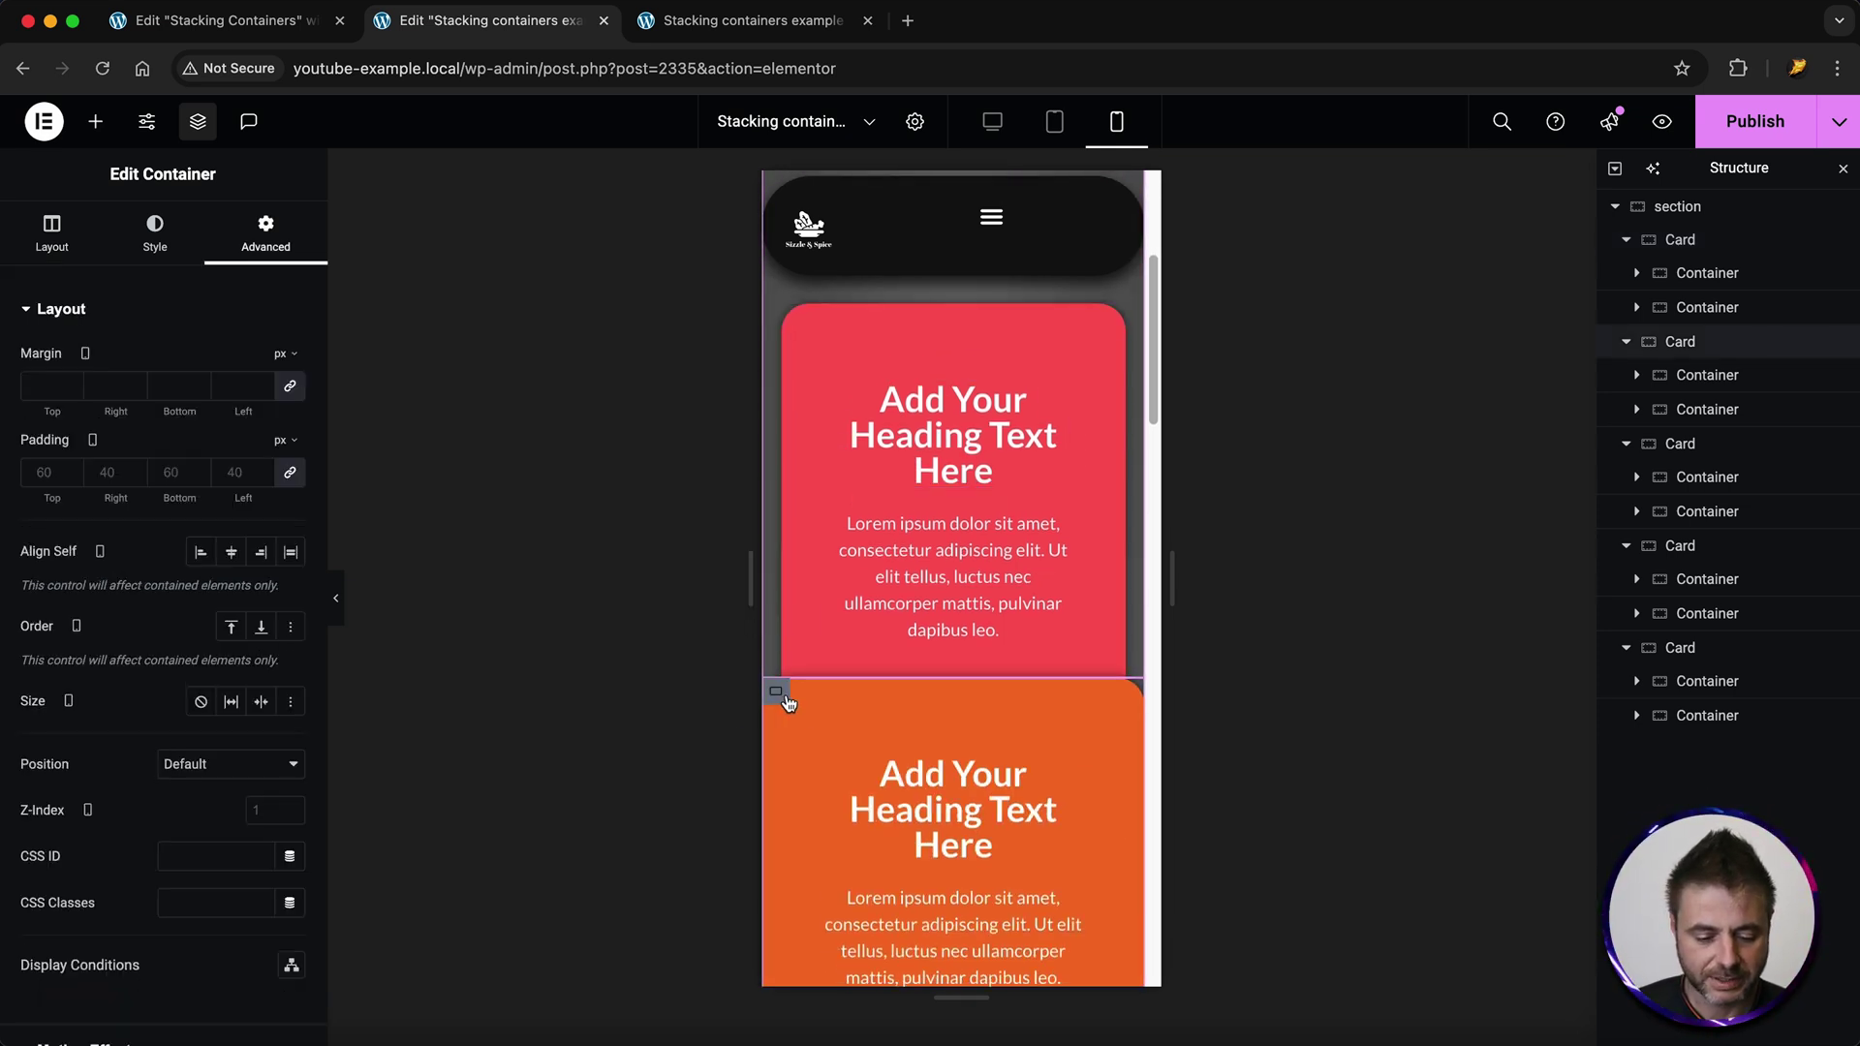
pyautogui.click(51, 233)
pyautogui.click(280, 463)
pyautogui.click(281, 496)
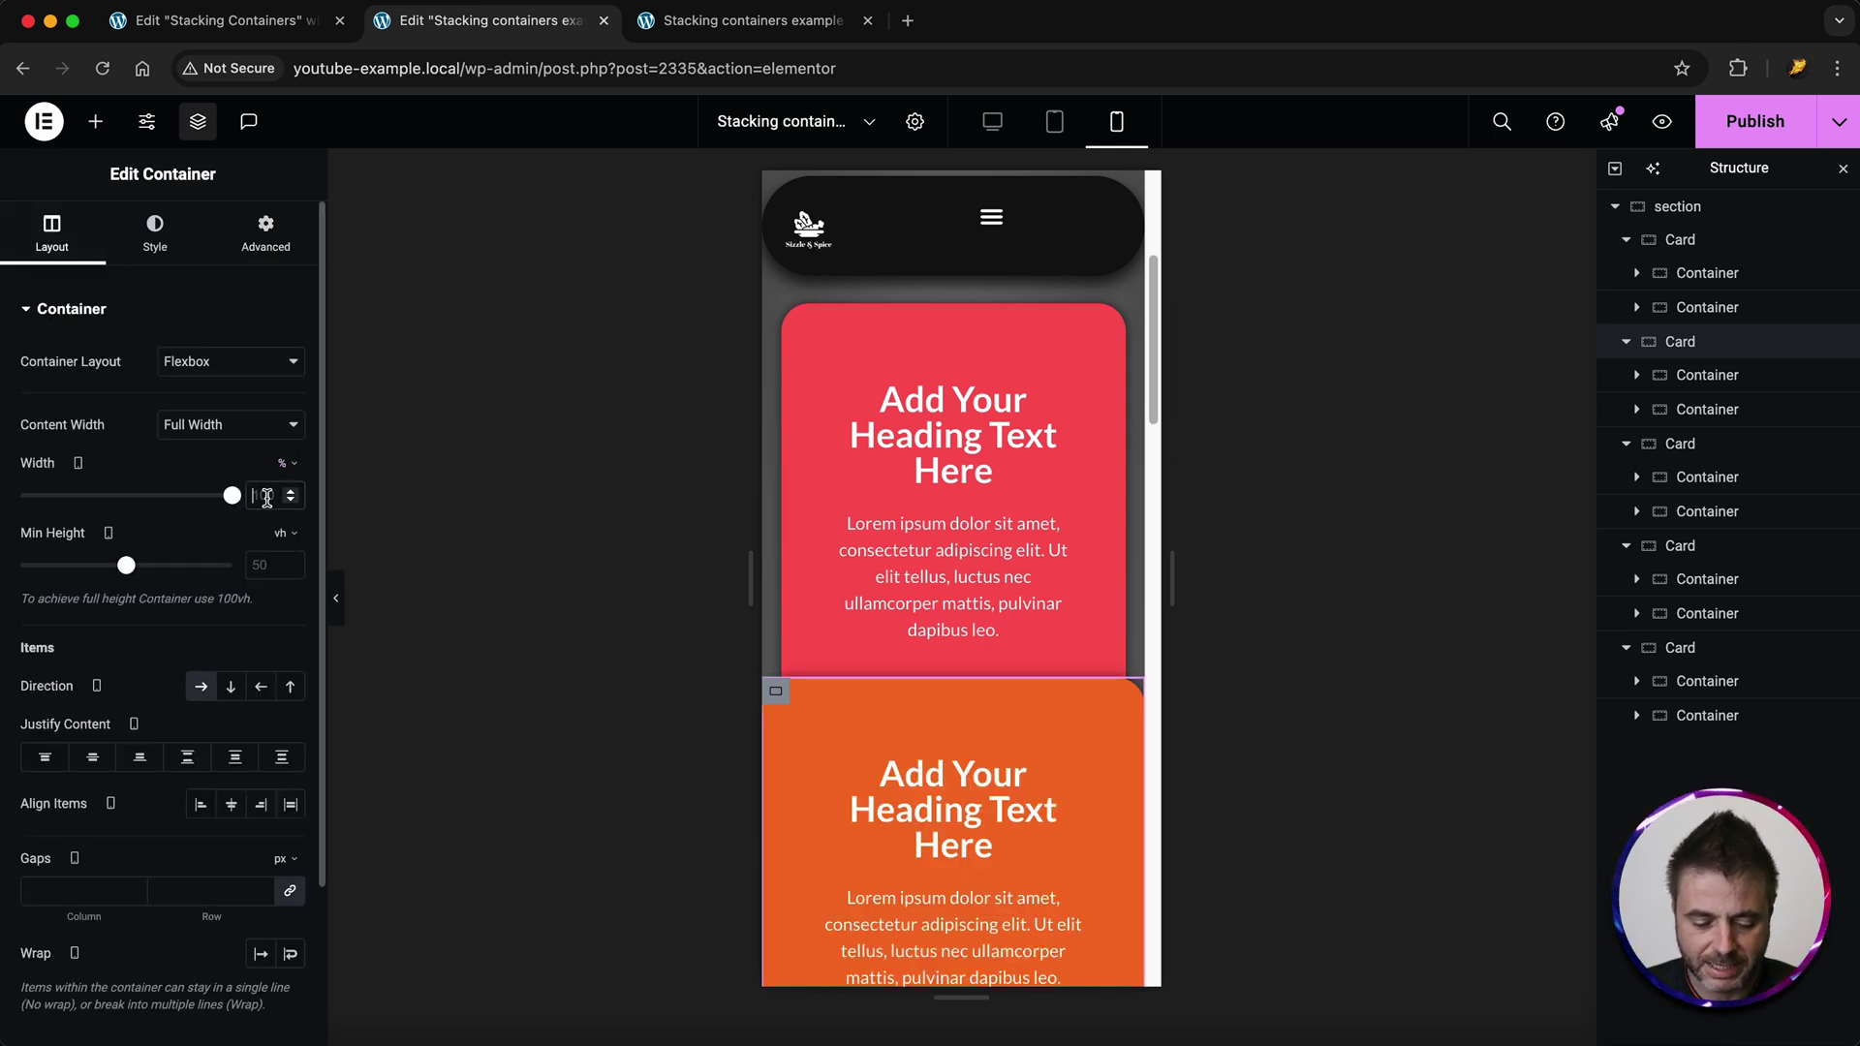
pyautogui.write('90')
# - Set the green Card's mobile width to 90 %, then return to the desktop layout
pyautogui.scroll(-5, 825, 586)
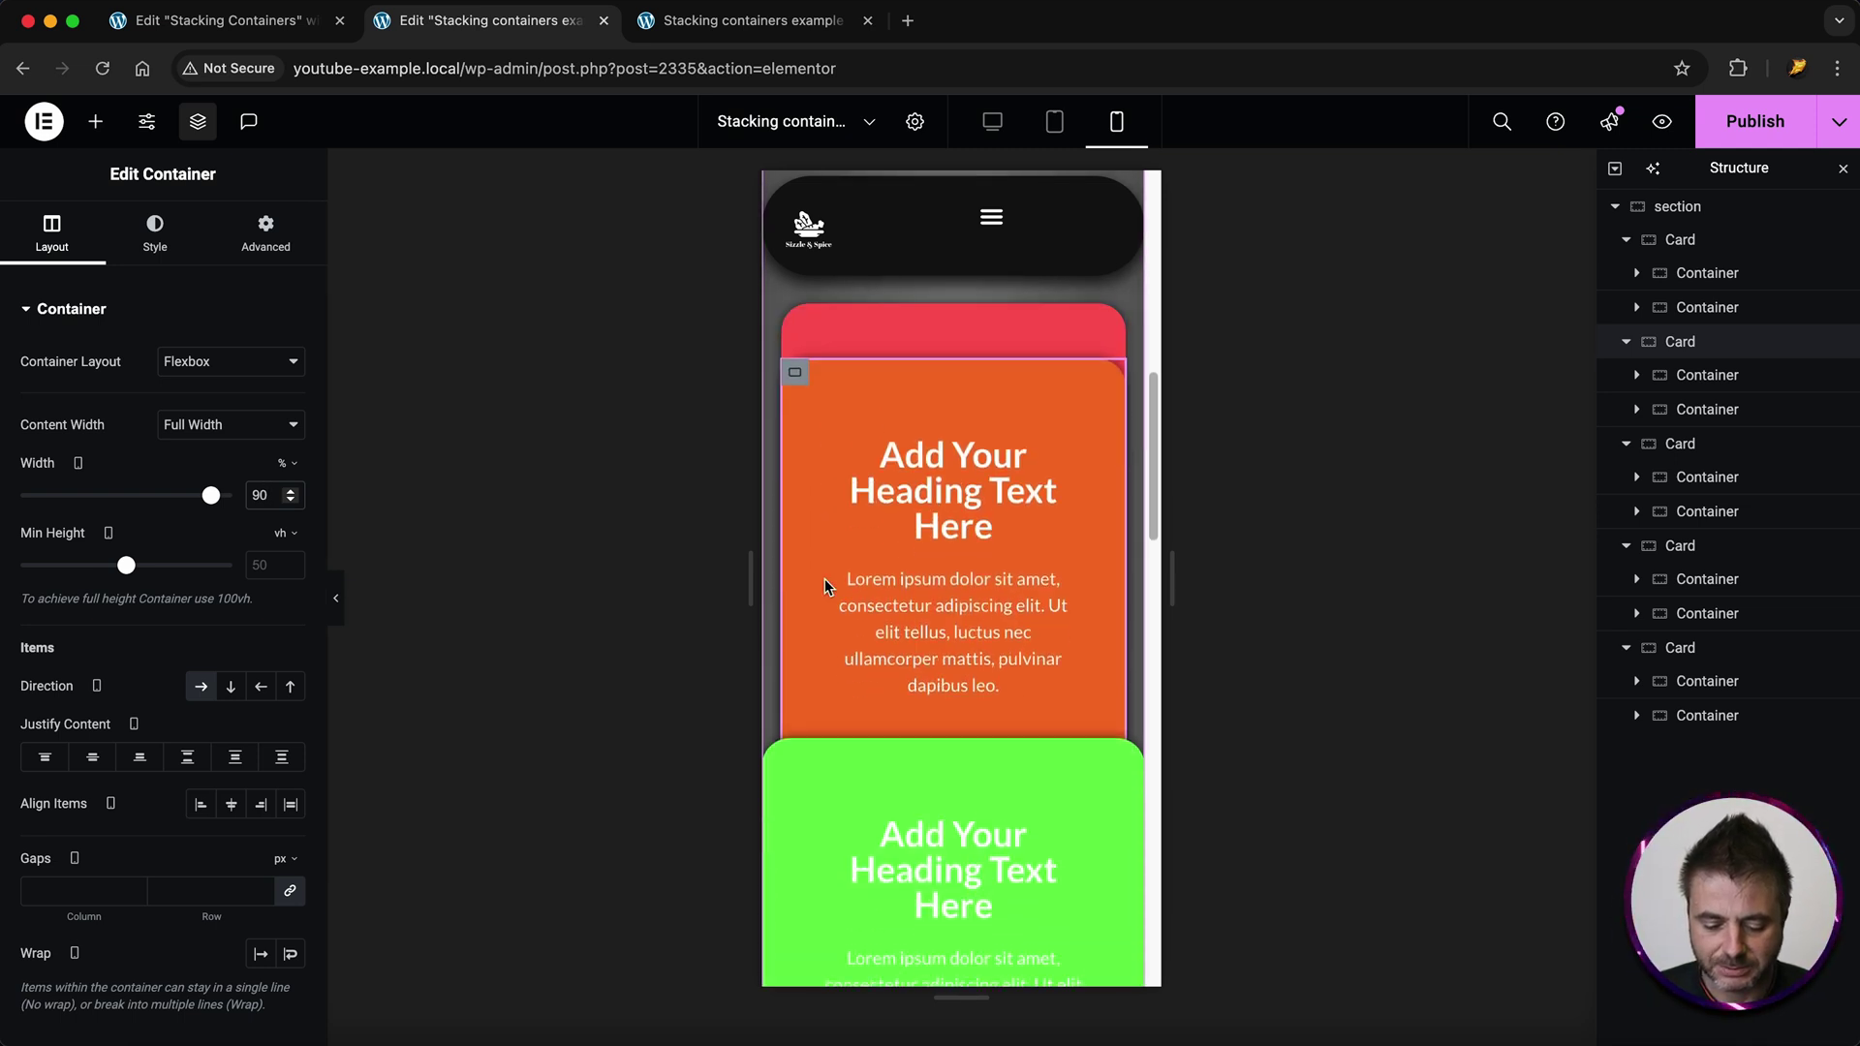
pyautogui.click(805, 722)
pyautogui.click(52, 233)
pyautogui.click(280, 464)
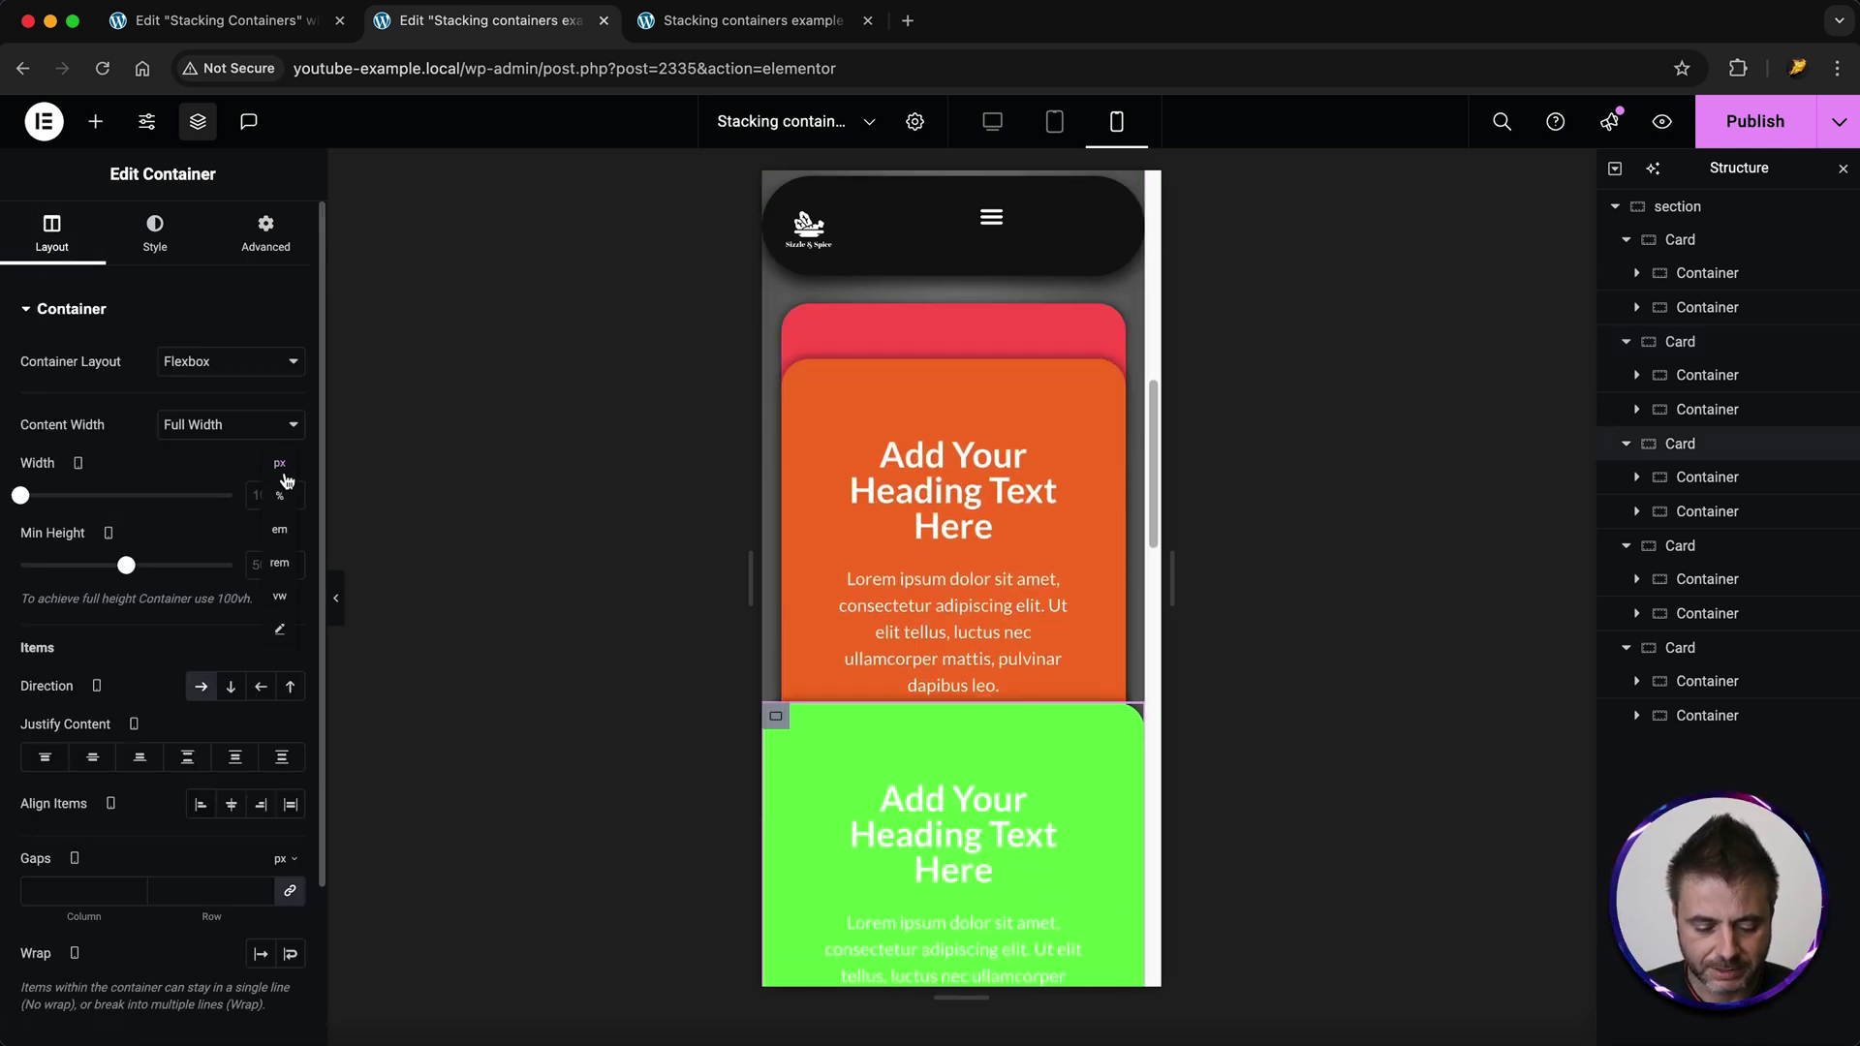
pyautogui.click(282, 497)
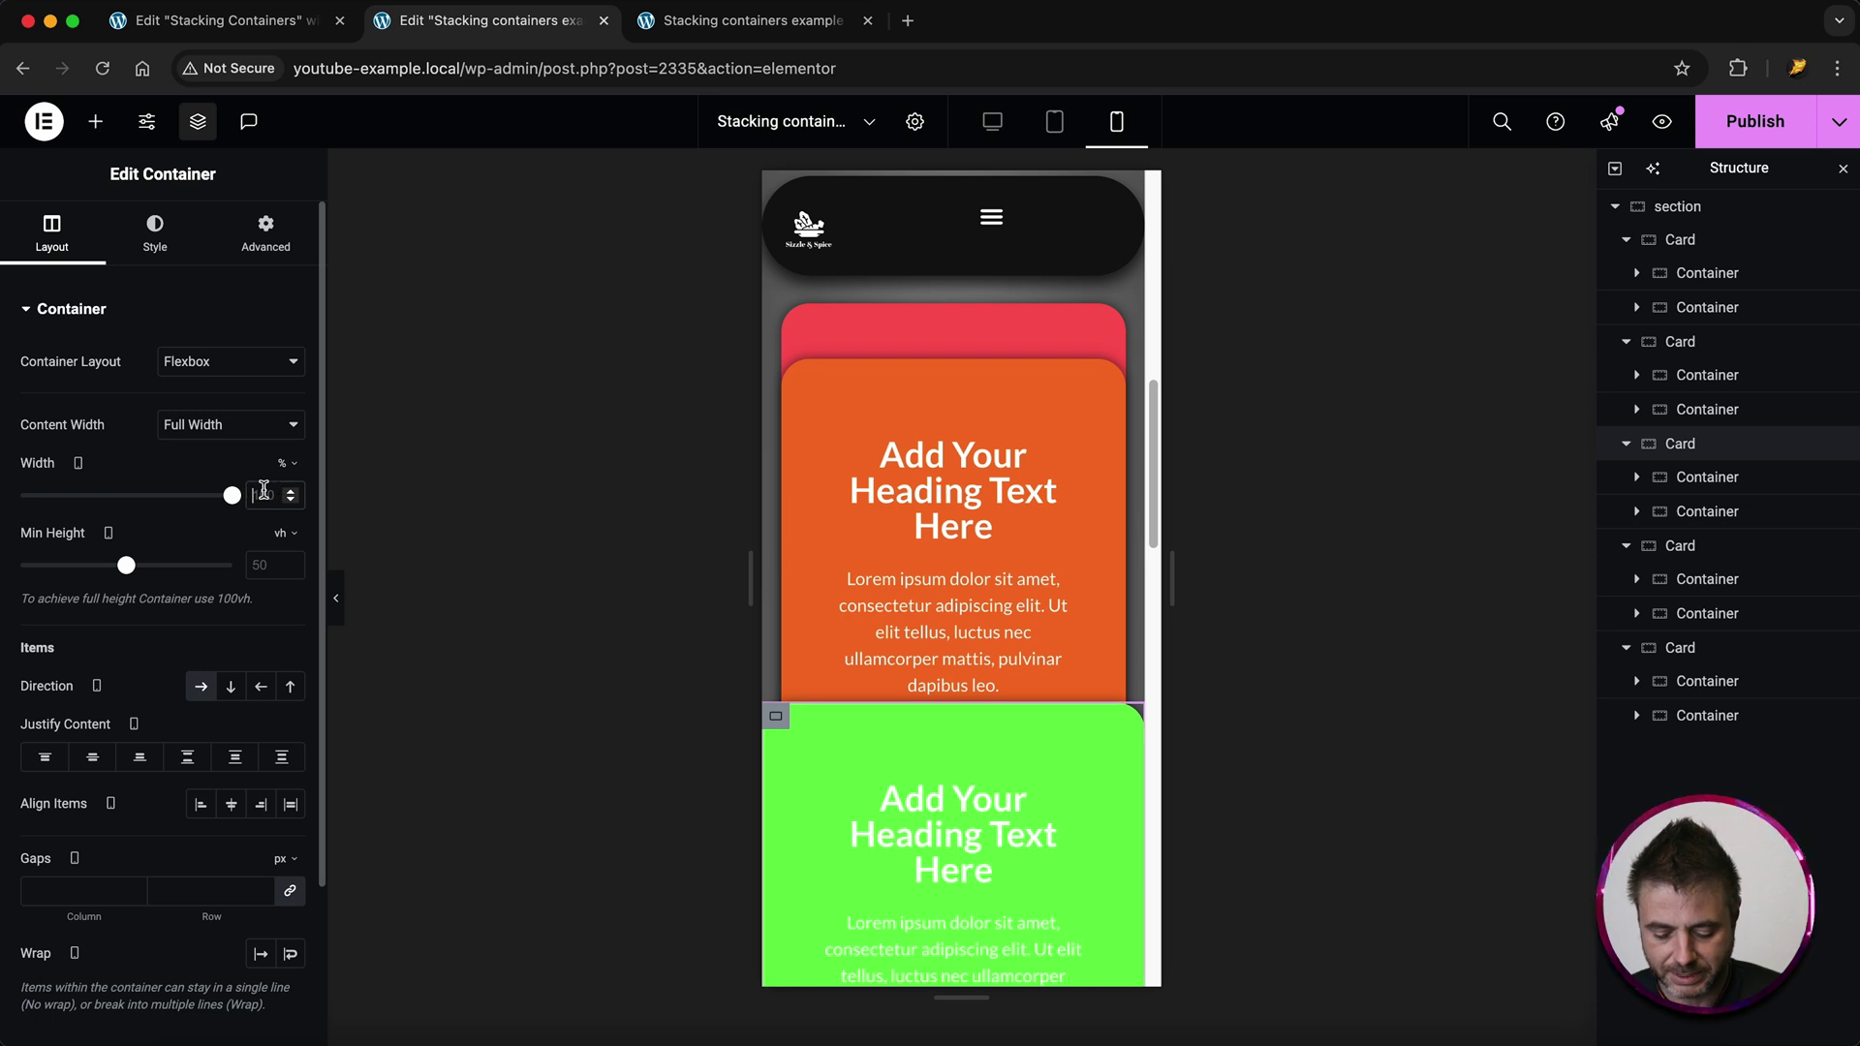
pyautogui.click(264, 491)
pyautogui.write('90')
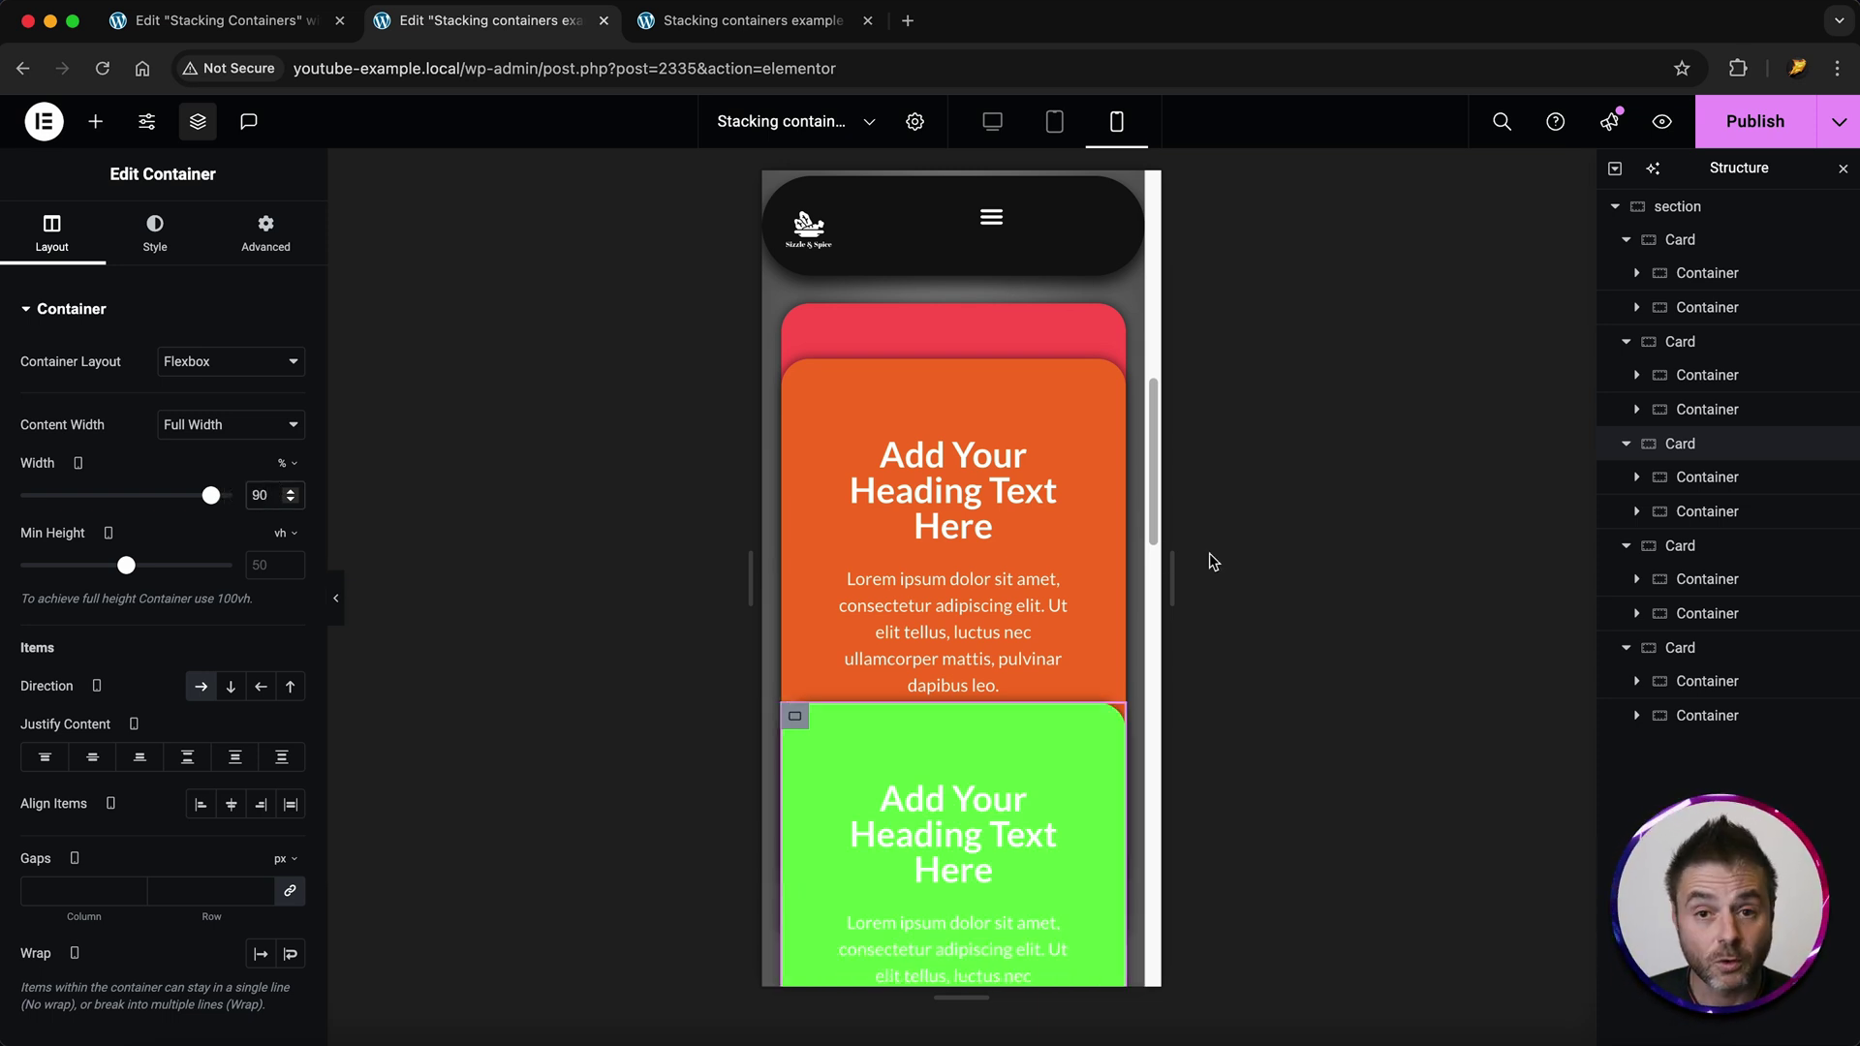
pyautogui.scroll(3, 826, 598)
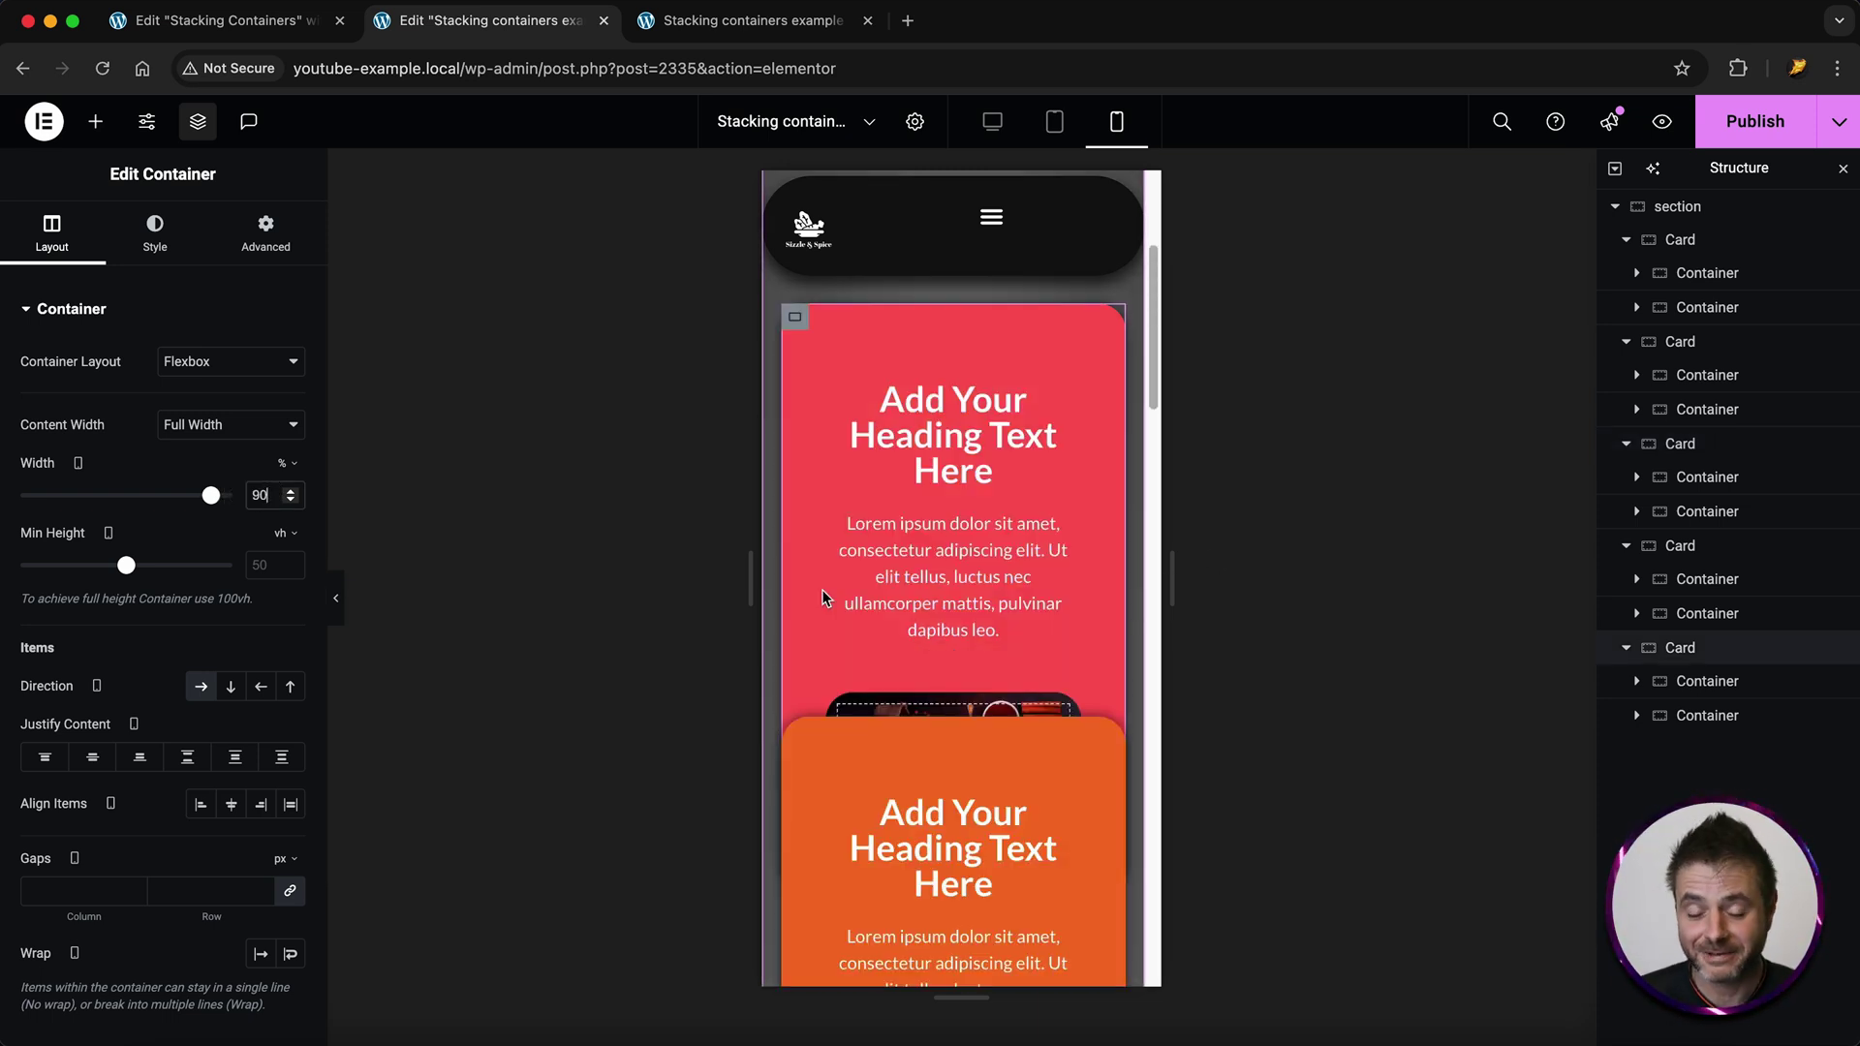
pyautogui.click(992, 121)
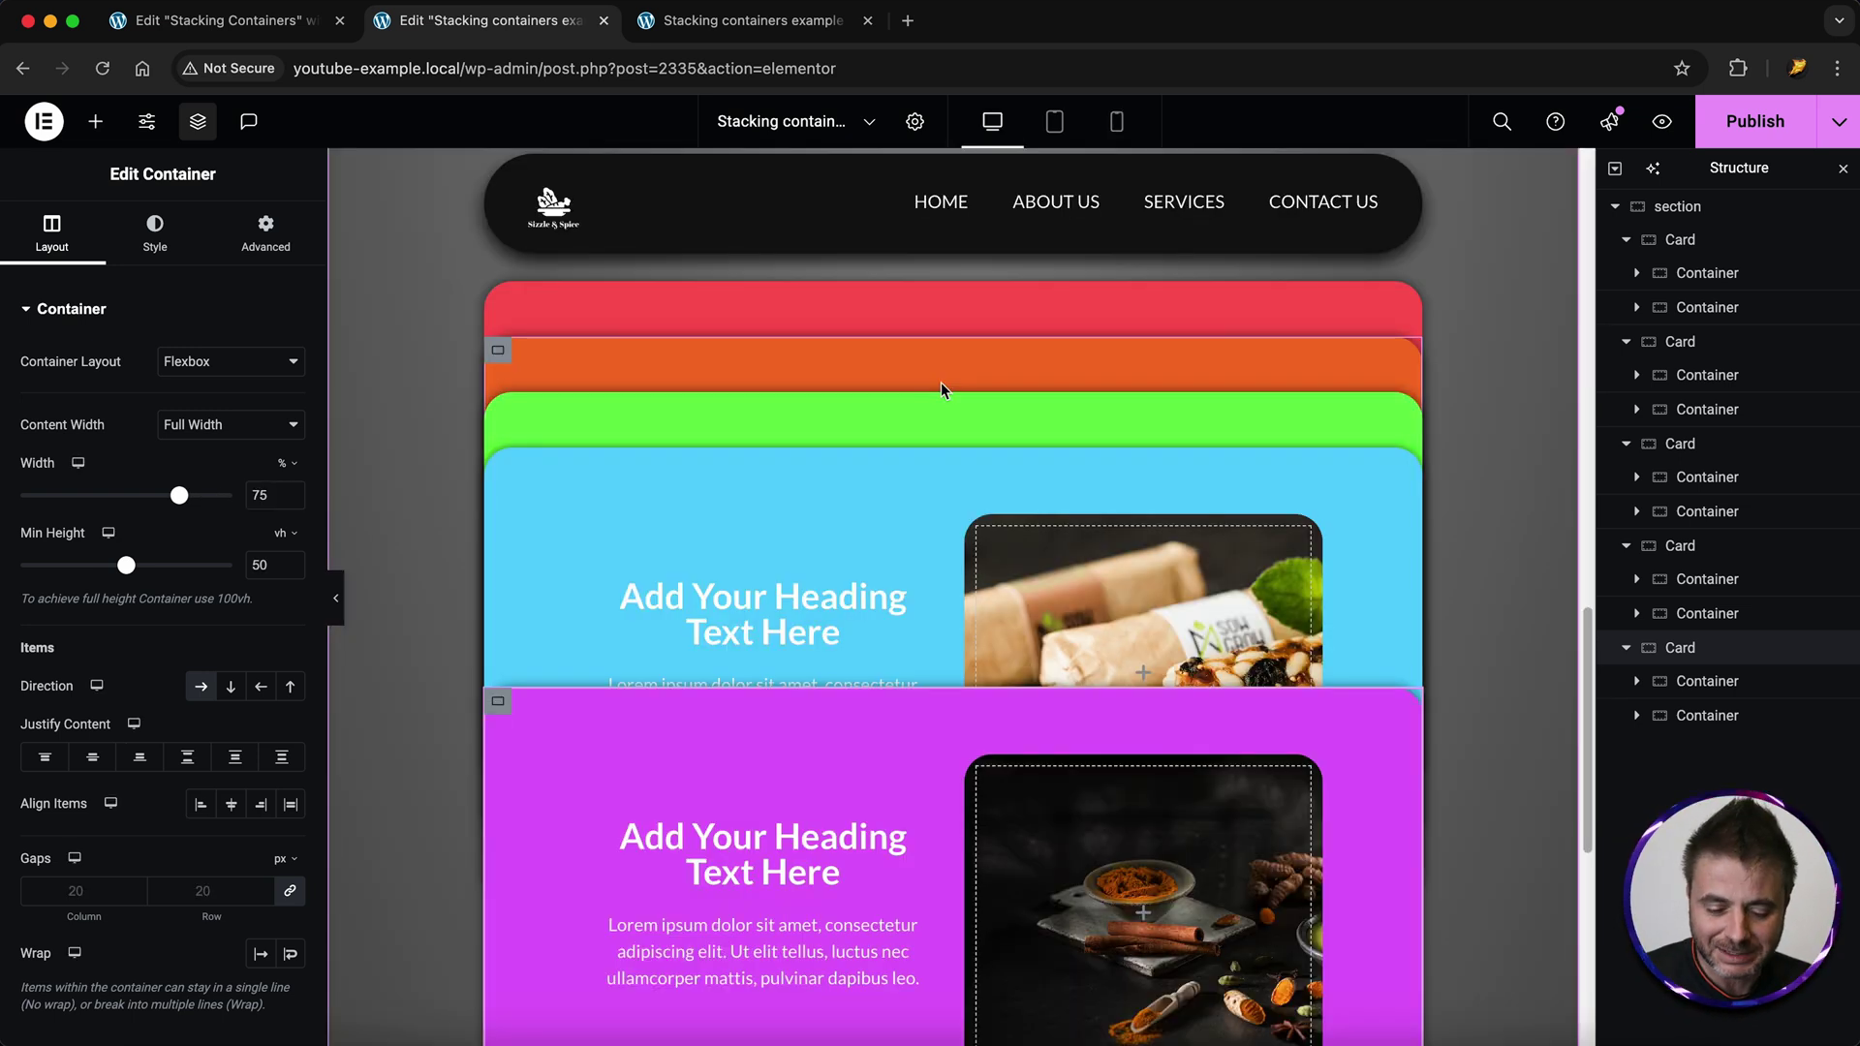